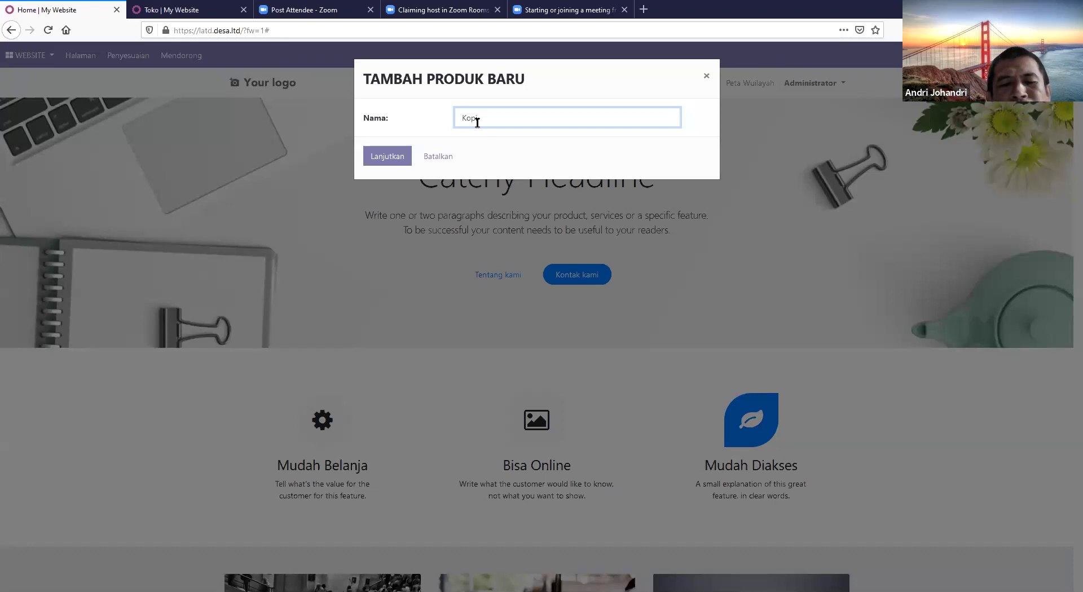
Create a new product named Kopi Tipe A and set its picture to the library photo of the raspberry tart
text(pe A)
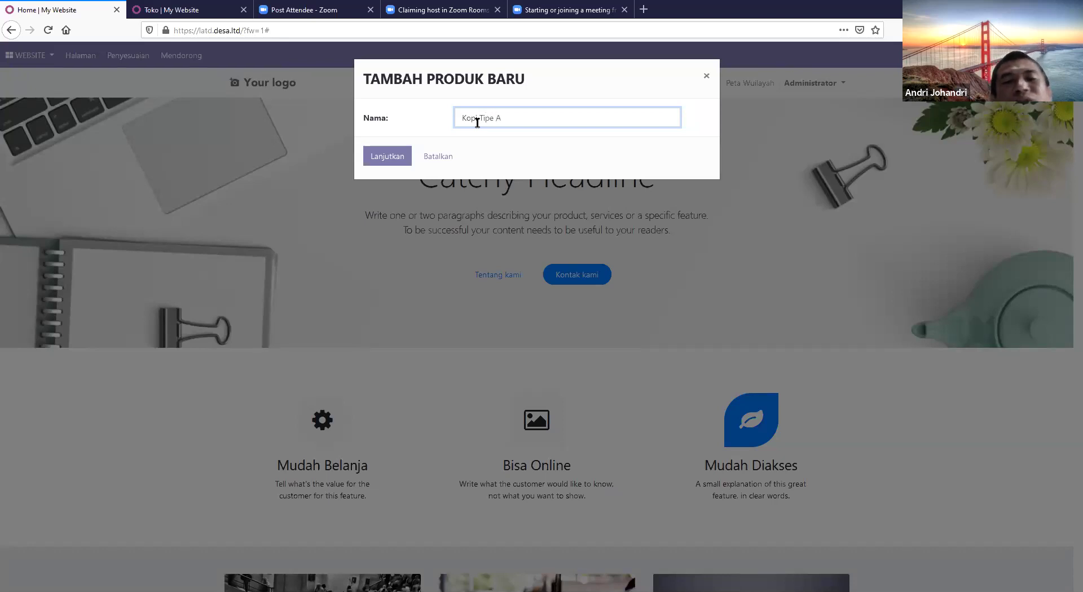
click(394, 156)
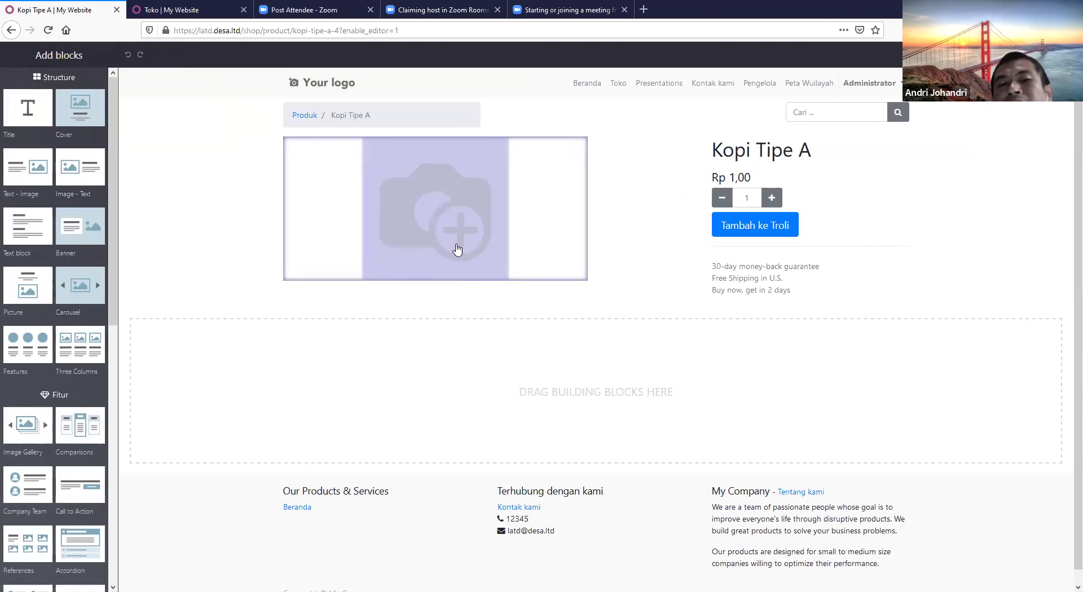
double_click(457, 250)
click(768, 378)
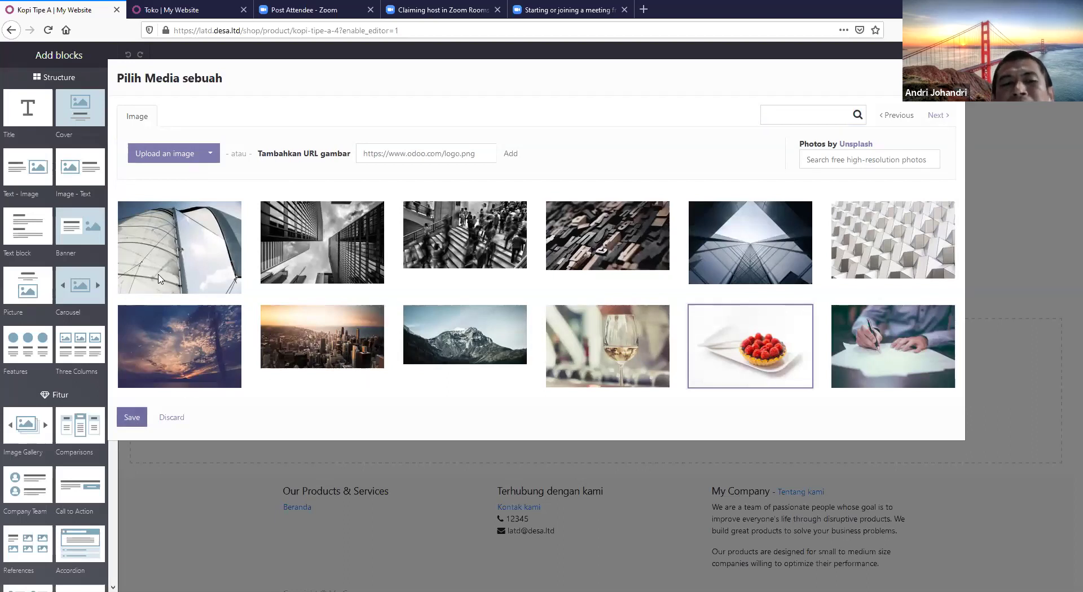
click(127, 419)
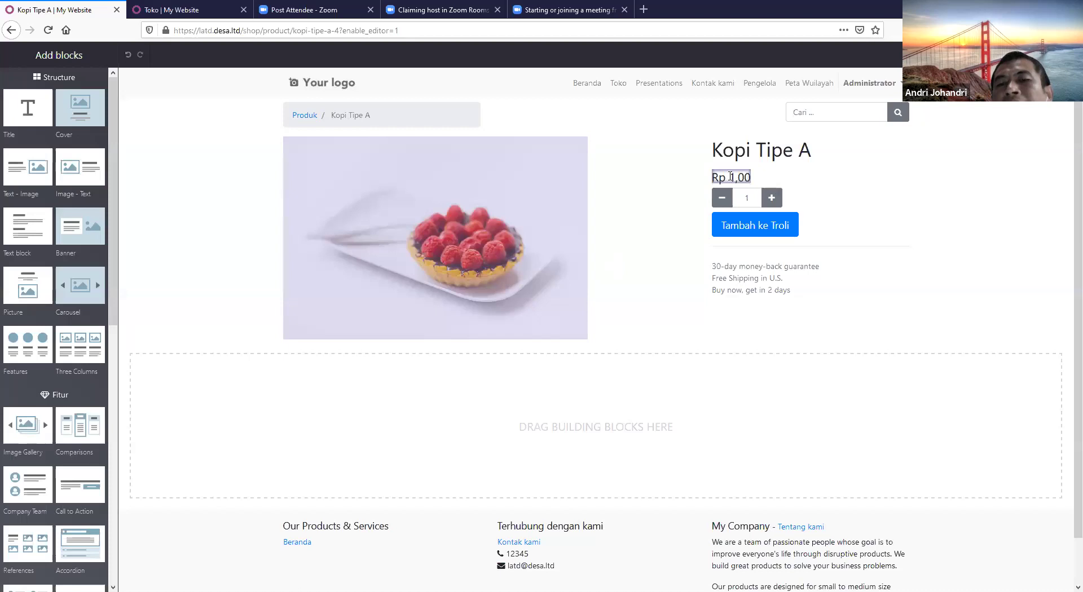
Set the price of Kopi Tipe A to 25000
drag(731, 176, 749, 183)
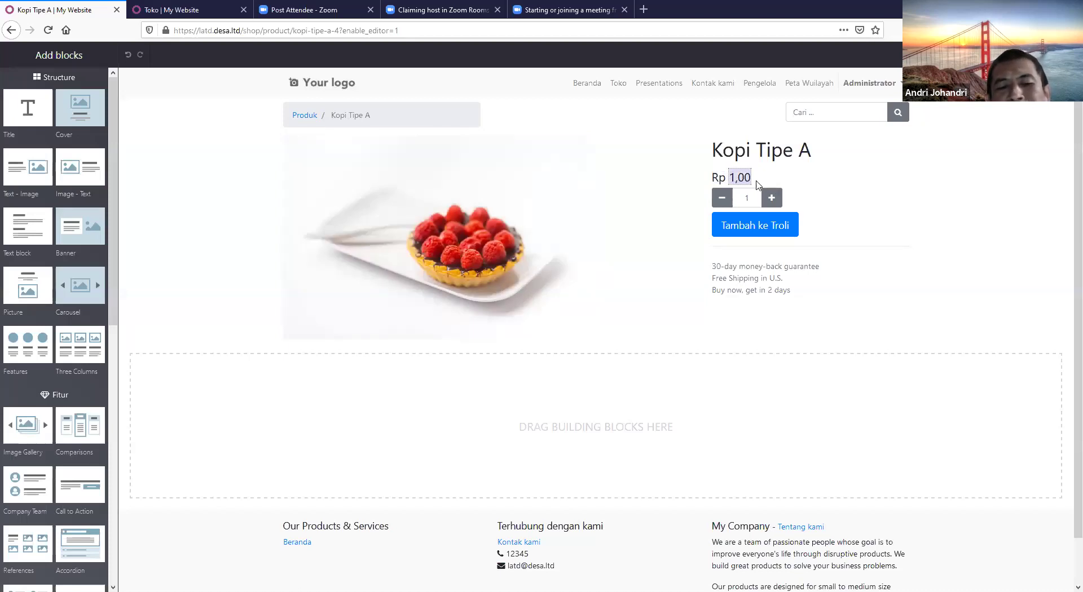
text(12)
key(BackSpace)
key(BackSpace)
text(1)
key(BackSpace)
text(25000)
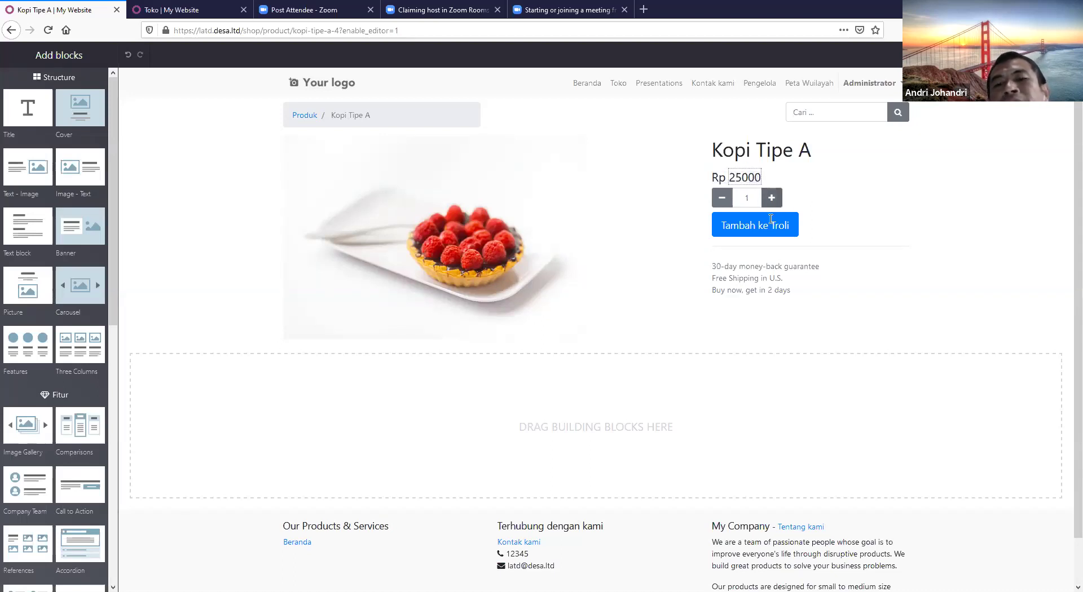
click(844, 231)
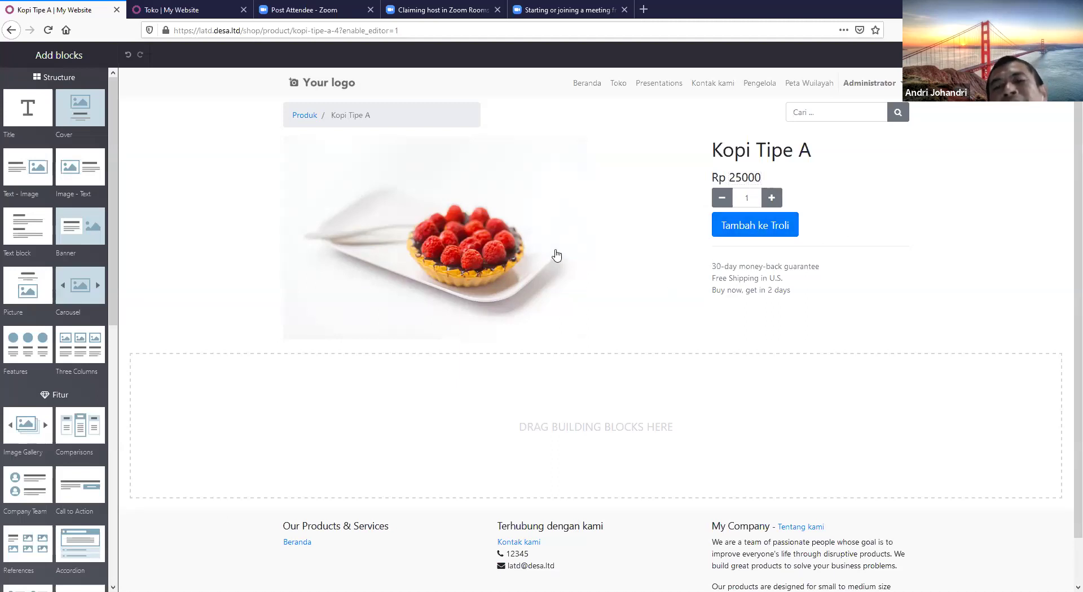
Save the edited Kopi Tipe A product page, leaving its guarantee and shipping text as it is
click(768, 278)
double_click(749, 266)
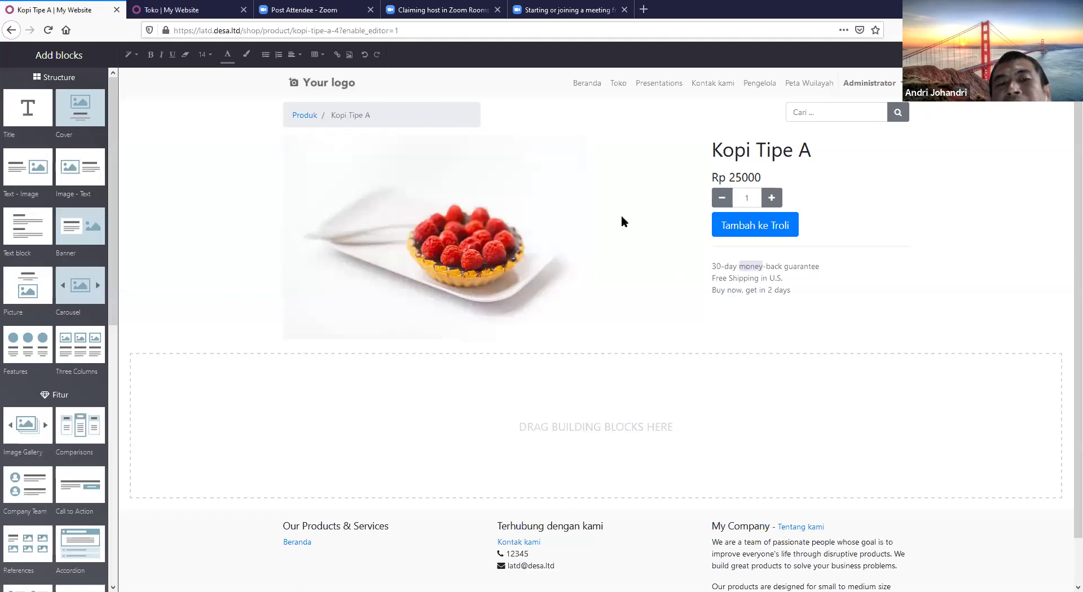
scroll(614, 280, down, 1)
scroll(614, 280, up, 1)
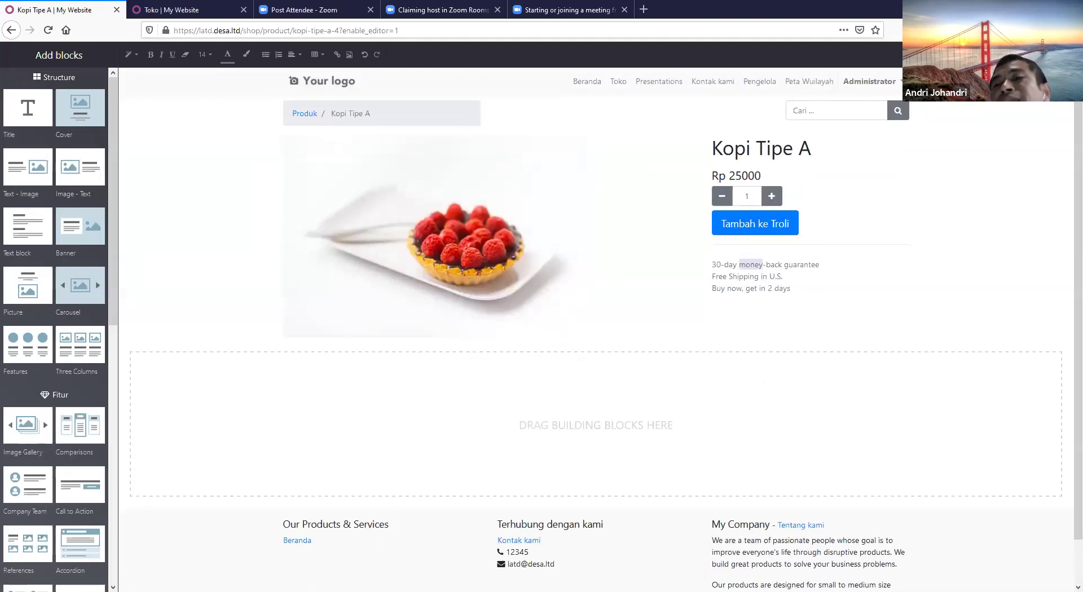
click(1056, 55)
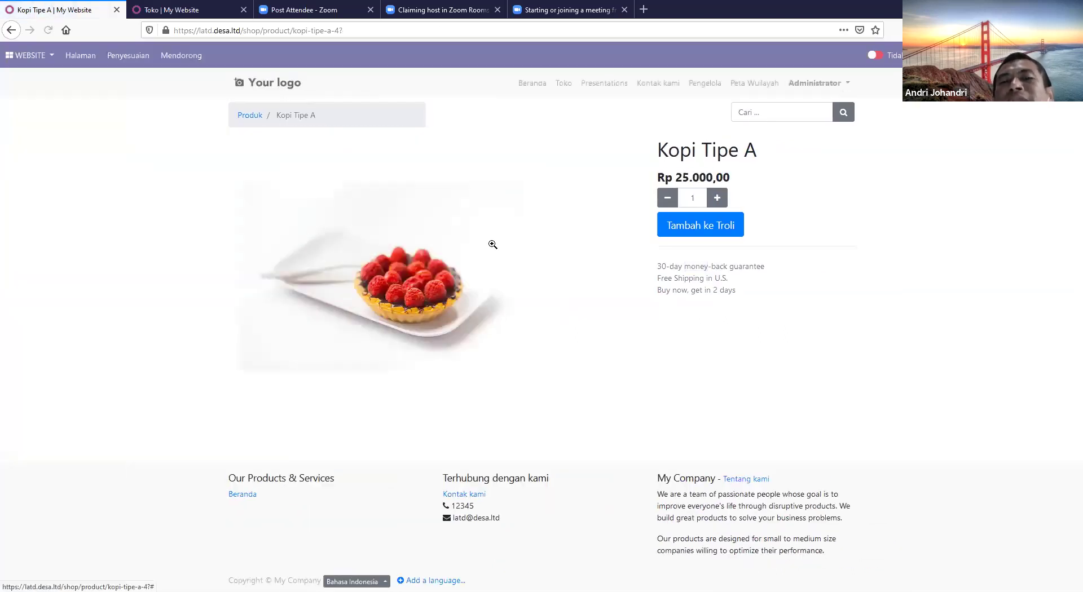
Leave the product page, open the Situs Web app and go from there to the website's home page
click(531, 85)
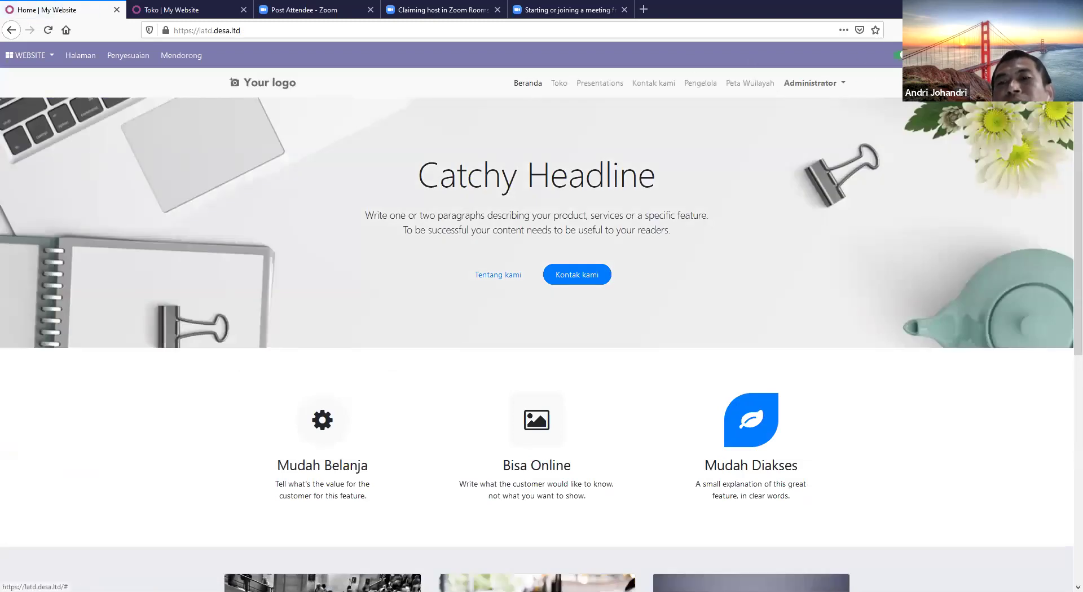
click(26, 55)
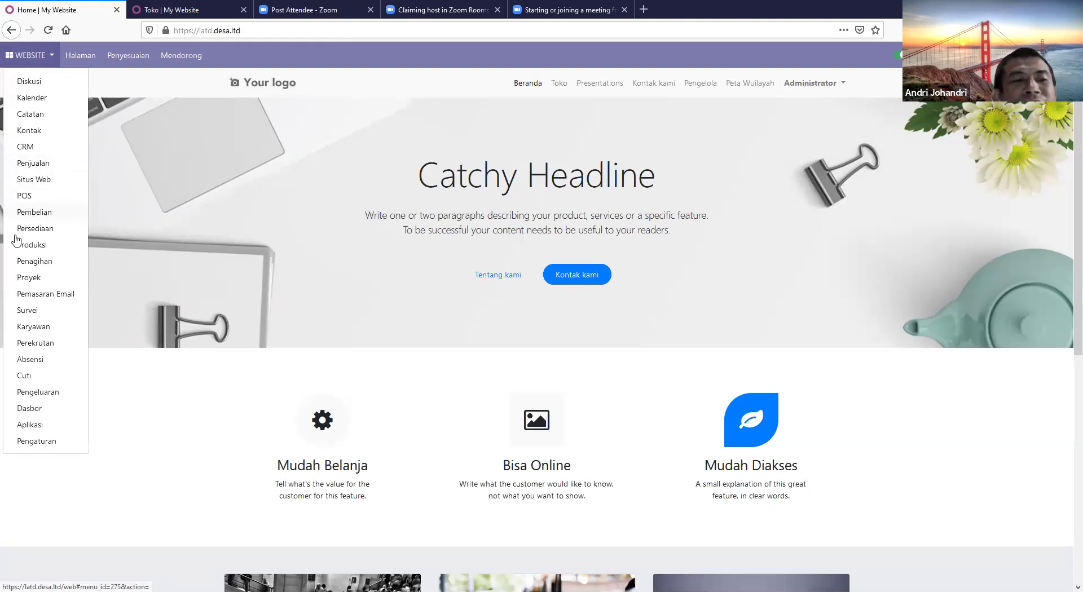
click(30, 180)
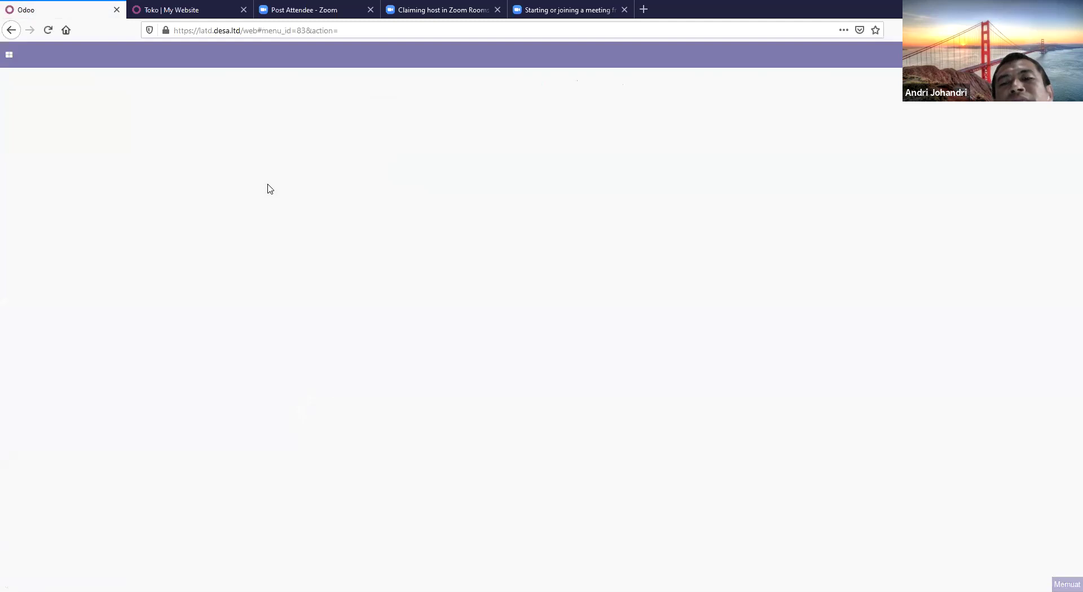
click(62, 109)
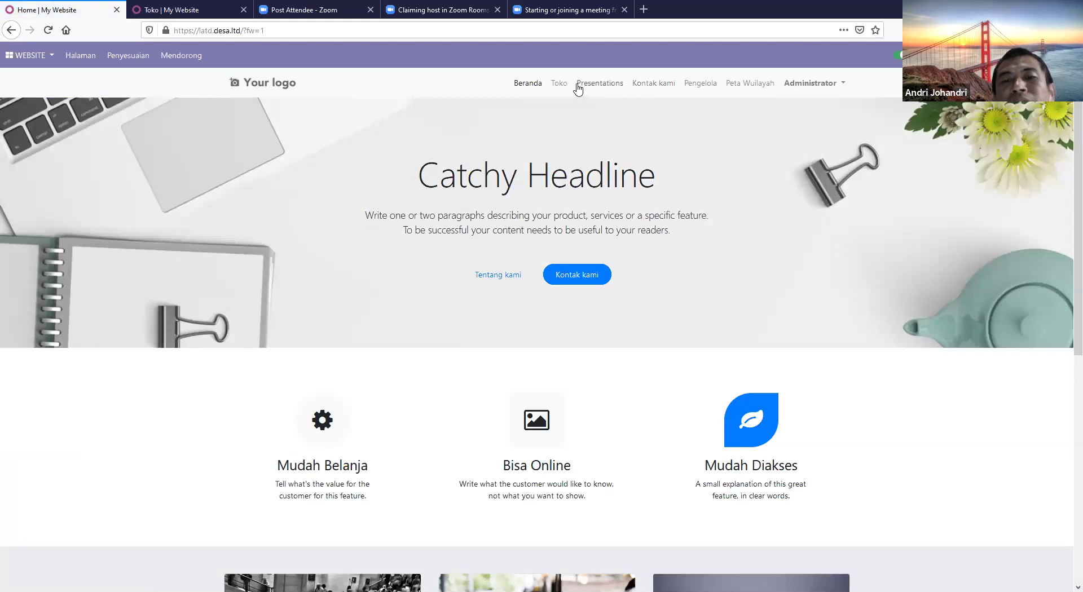
Open Kopi Tipe A from the Toko page and publish it
click(559, 84)
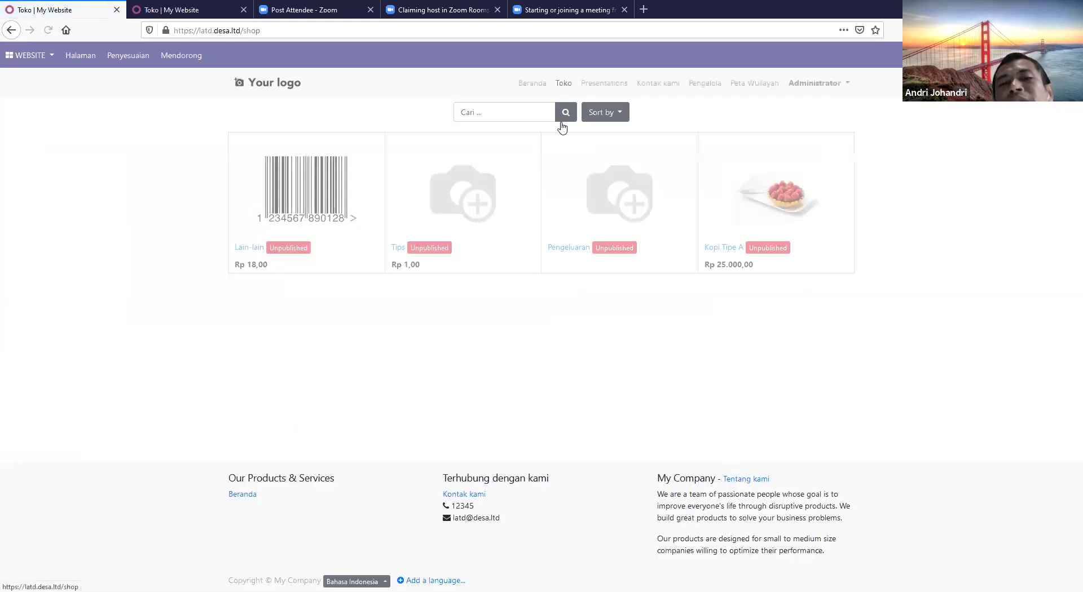
click(782, 218)
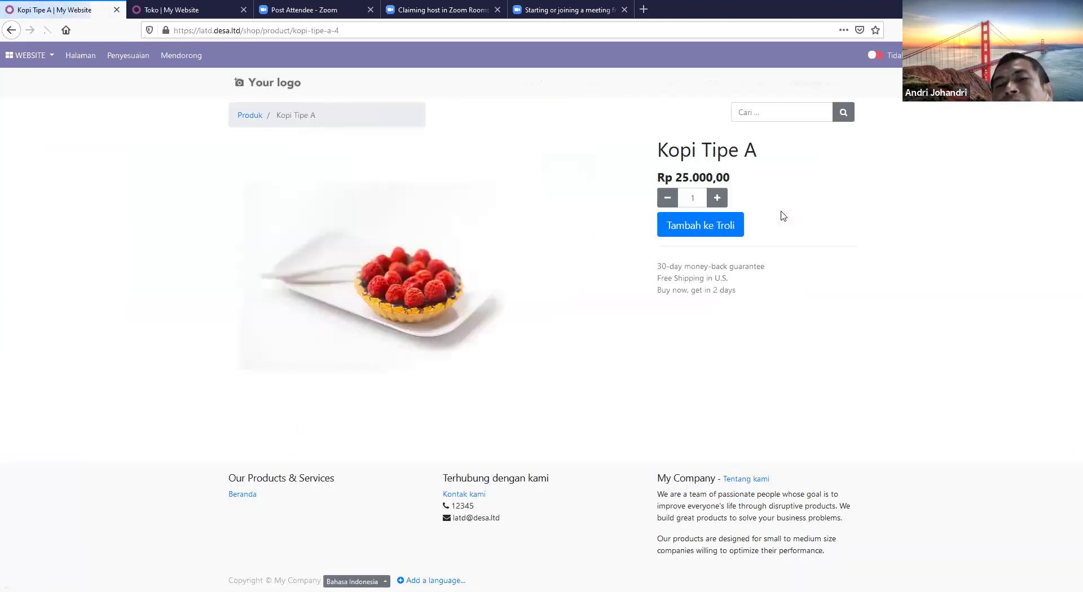
click(875, 55)
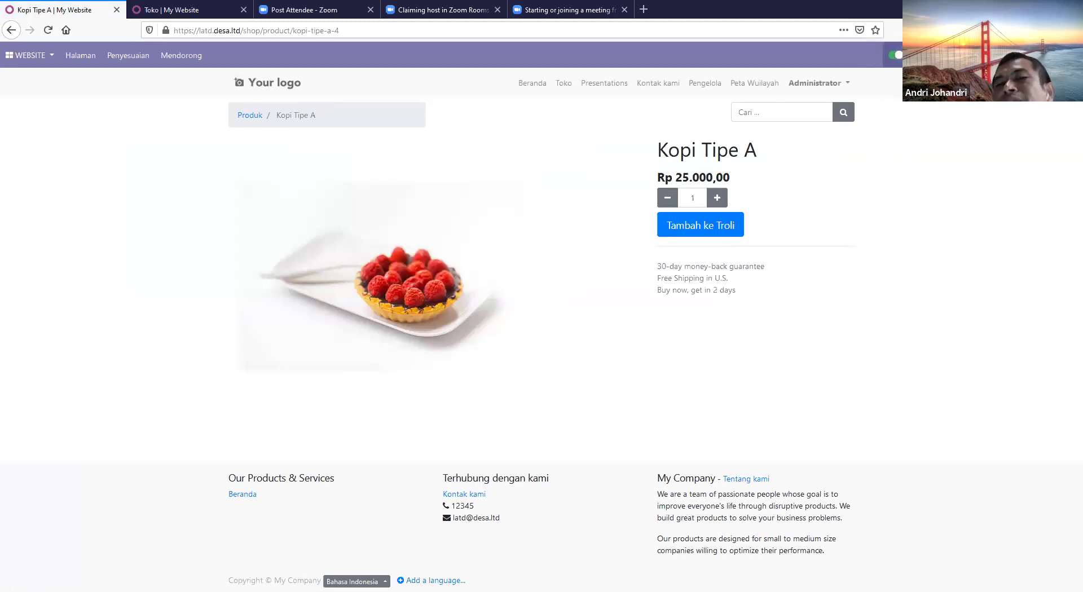
Go back through the home page to Toko and check the Kopi Tipe A listing and the shop's address
click(526, 89)
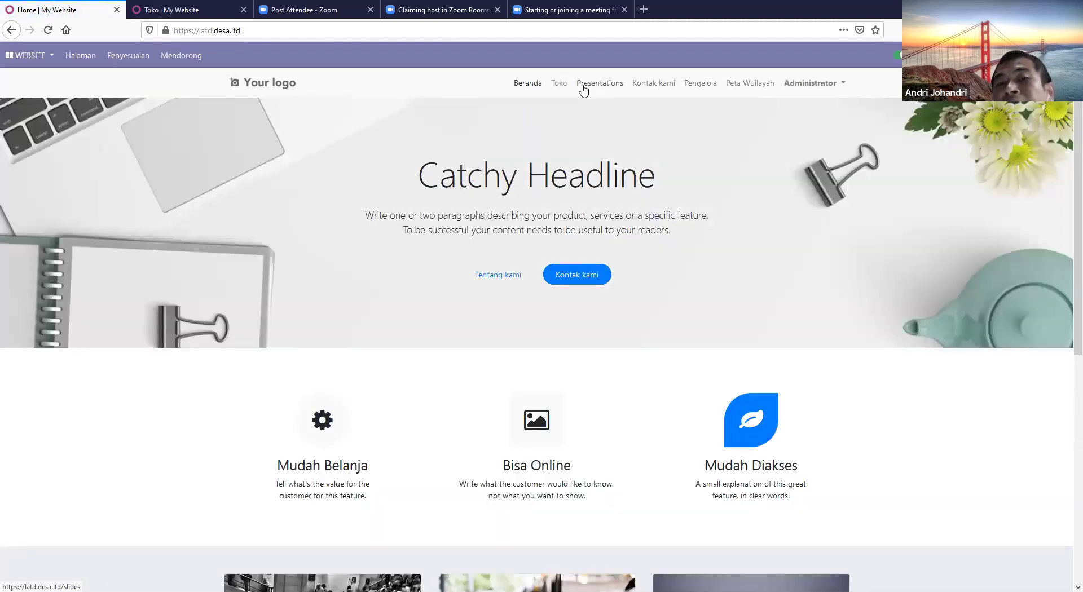
click(563, 85)
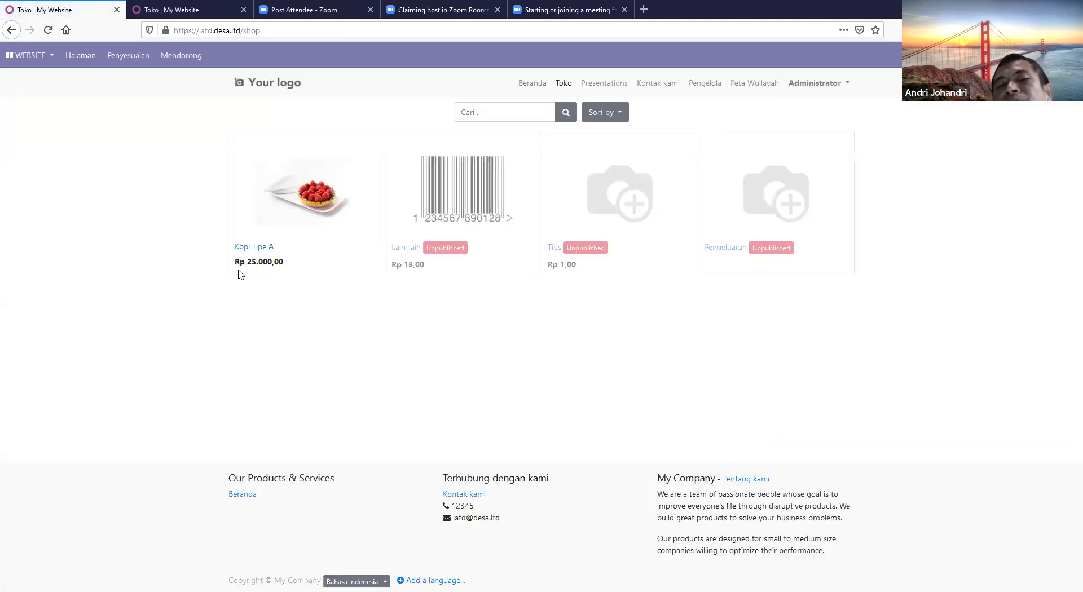
click(267, 30)
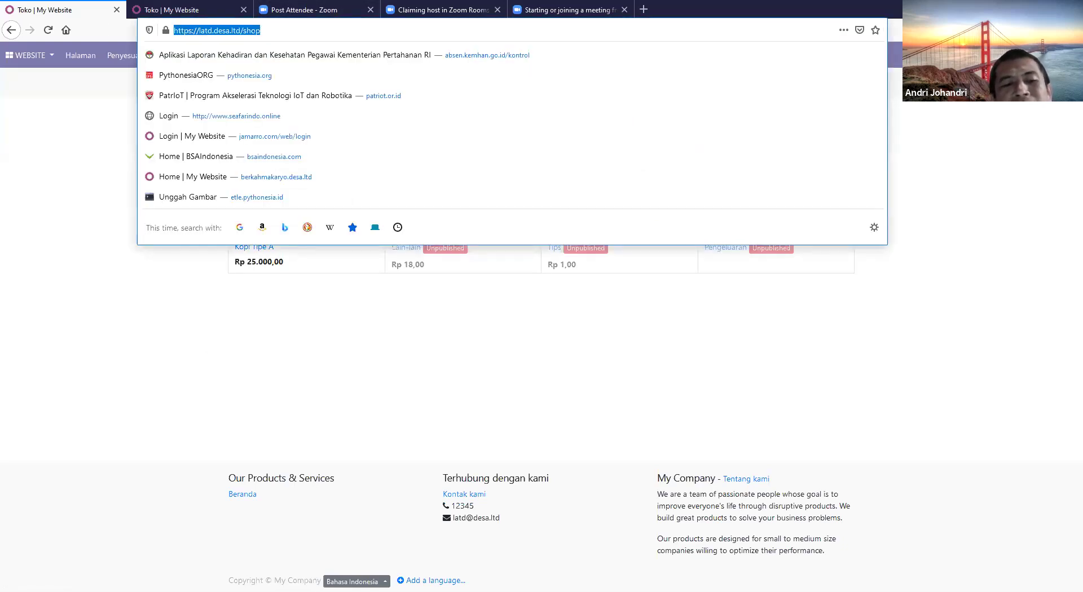
click(68, 173)
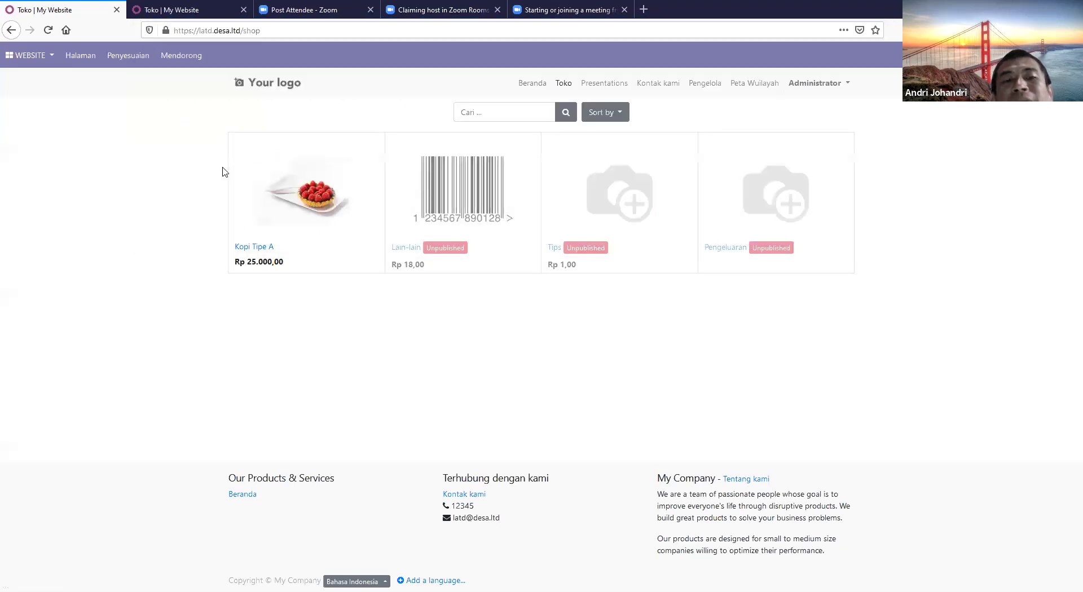
Add 5 units of Kopi Tipe A to the cart and proceed to checkout
click(294, 192)
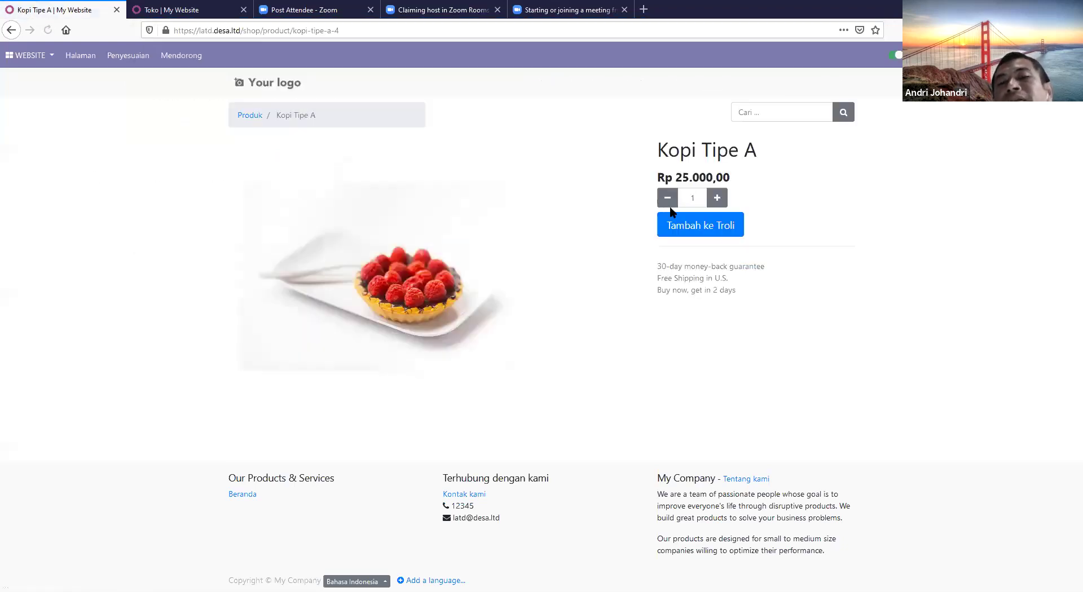
click(717, 199)
click(717, 199)
click(702, 226)
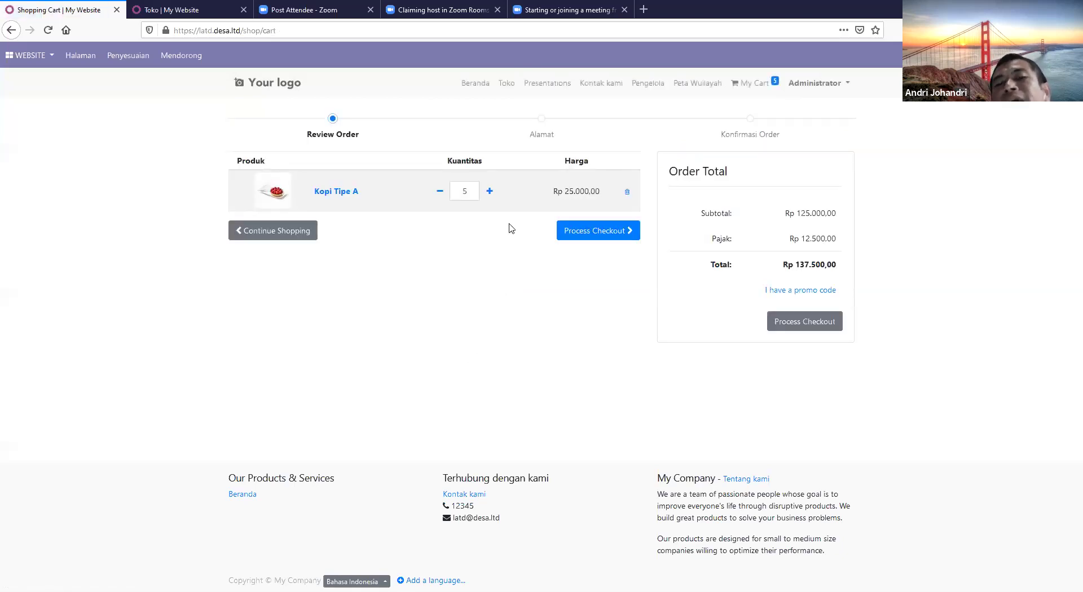
click(598, 230)
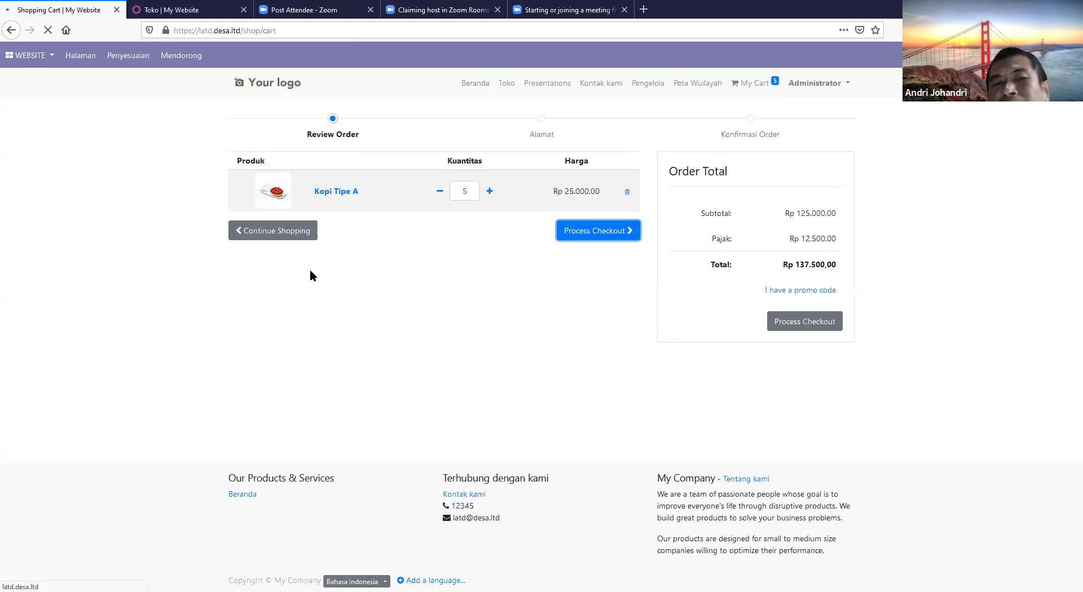
Return to the website's home page and open the Aplikasi overview of available modules
click(467, 85)
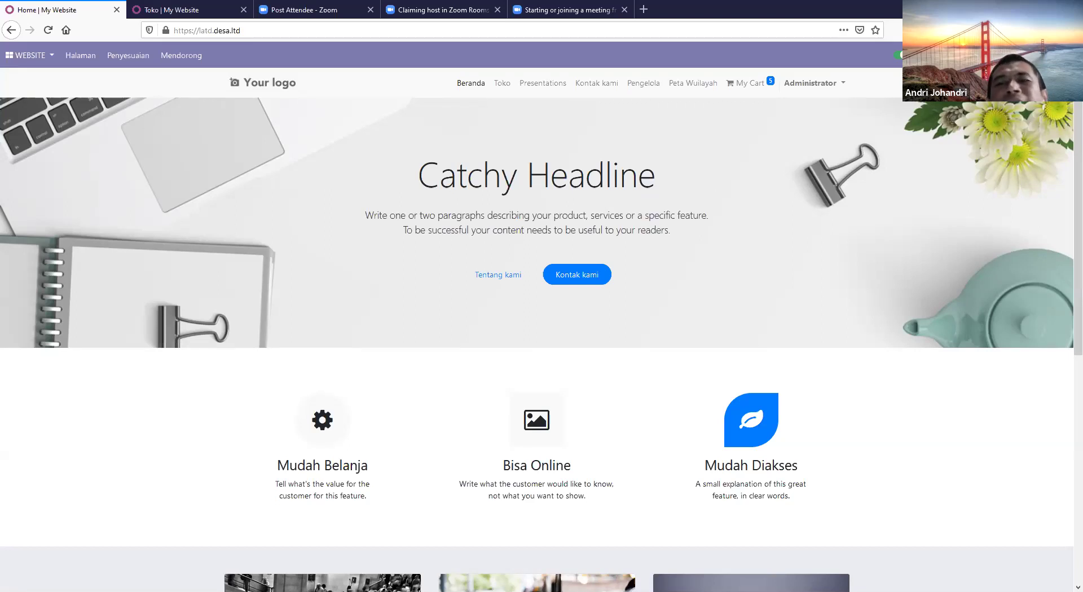
click(39, 55)
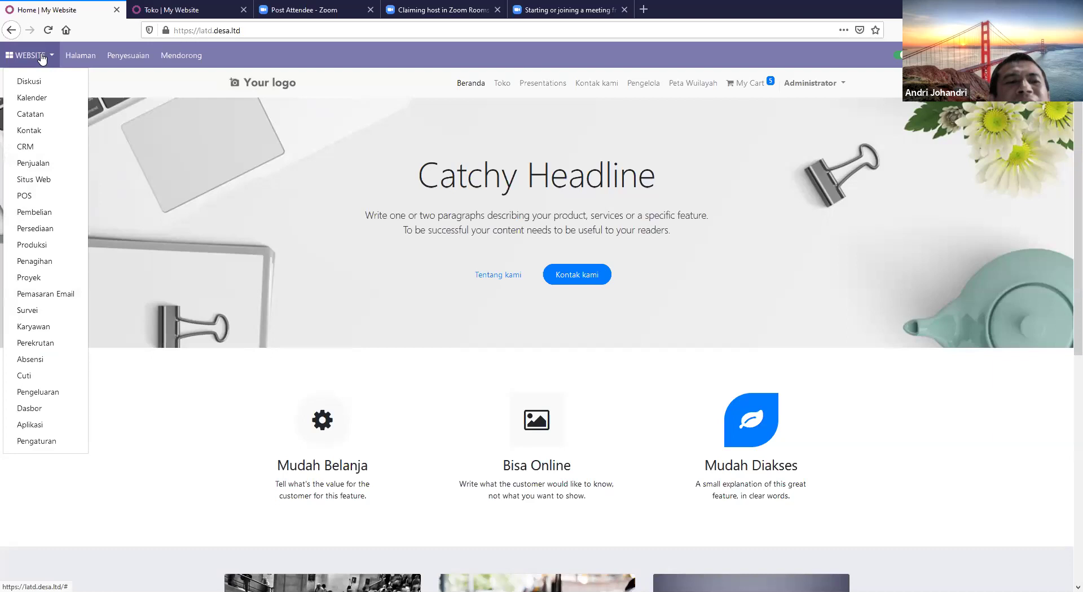
click(31, 424)
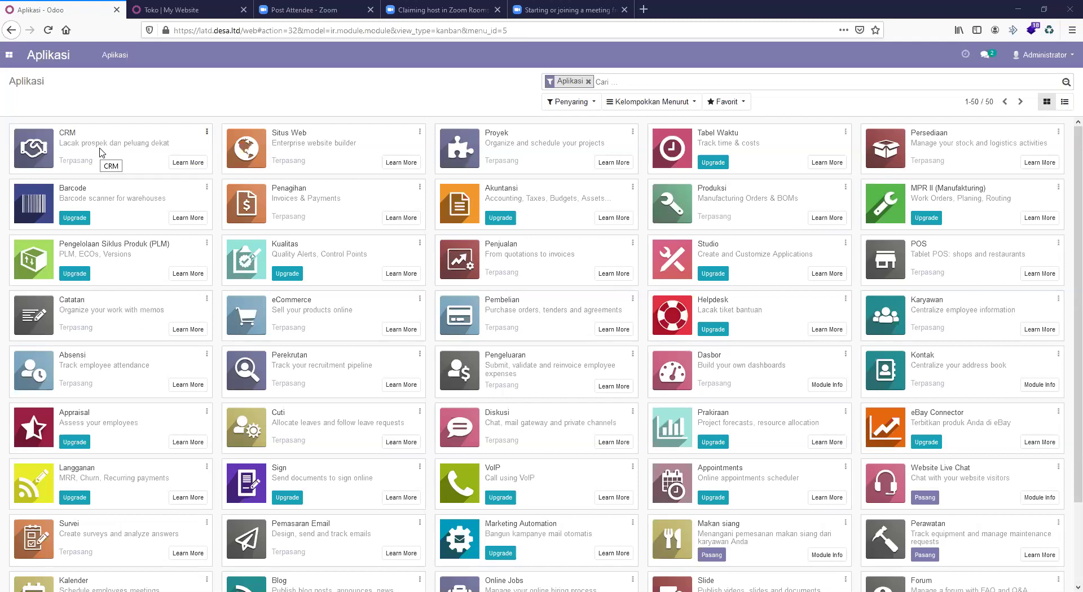
click(9, 56)
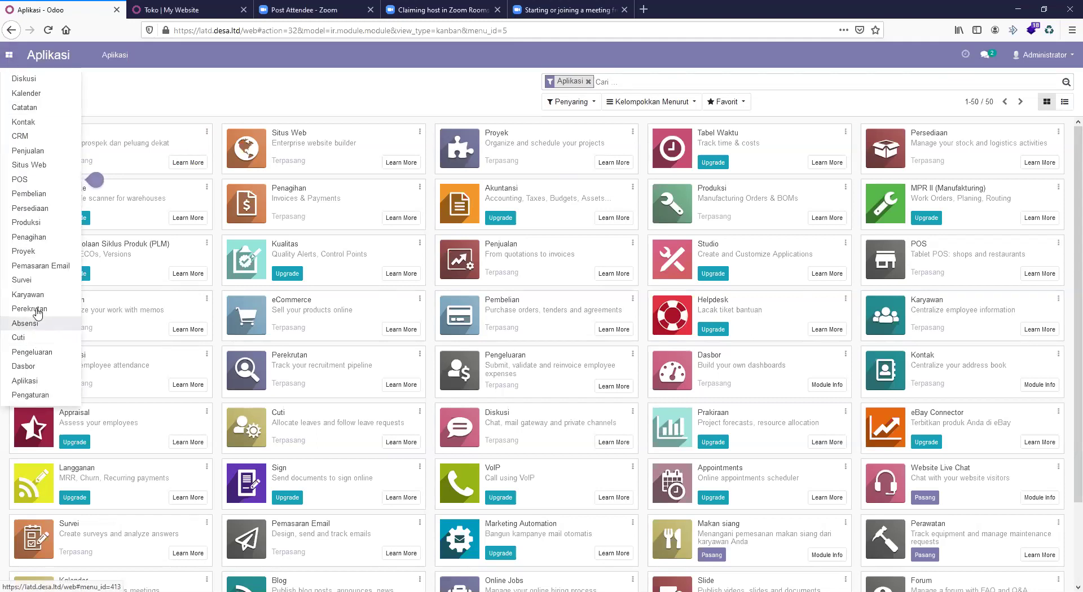
click(36, 383)
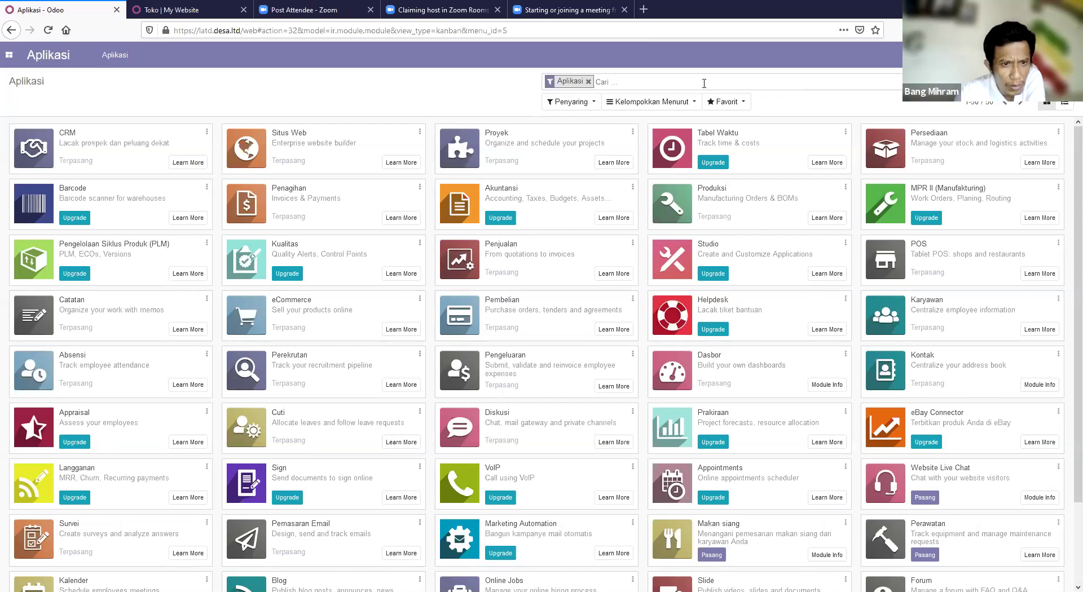
click(8, 56)
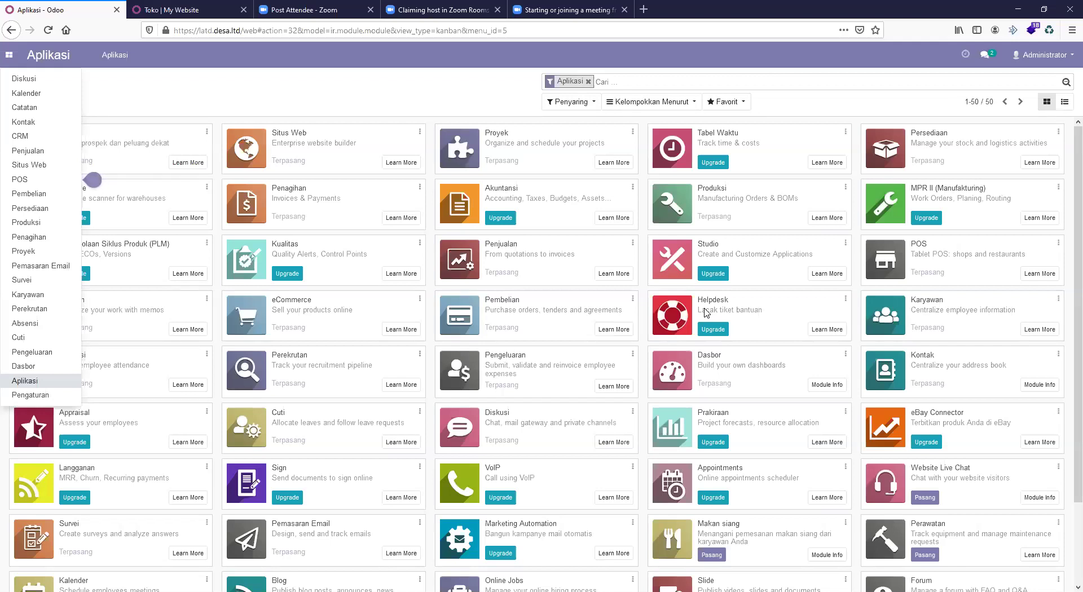
click(293, 88)
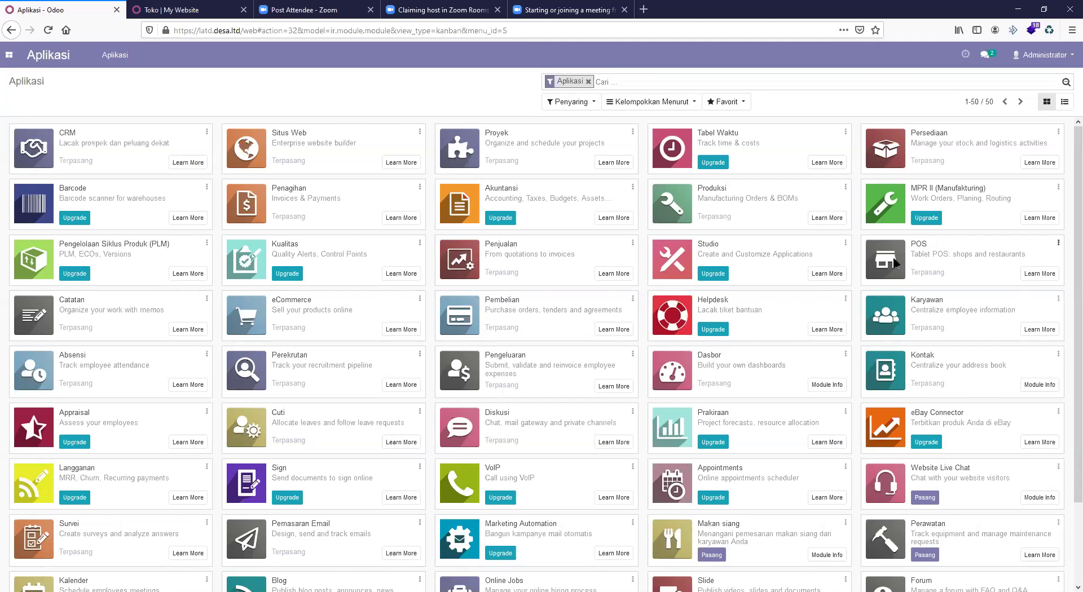
click(10, 56)
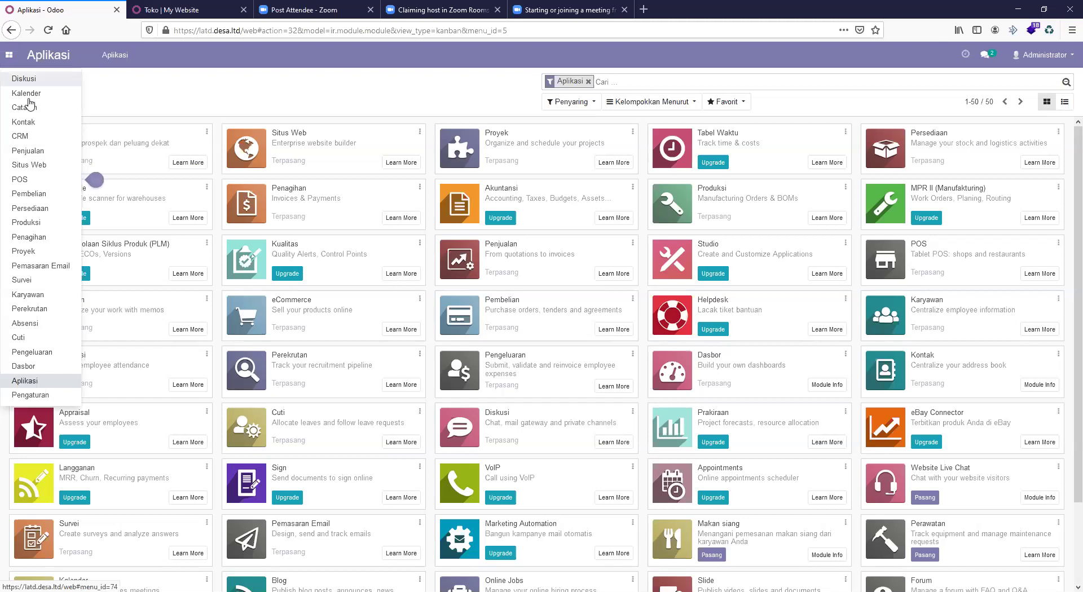
mouse_move(17, 185)
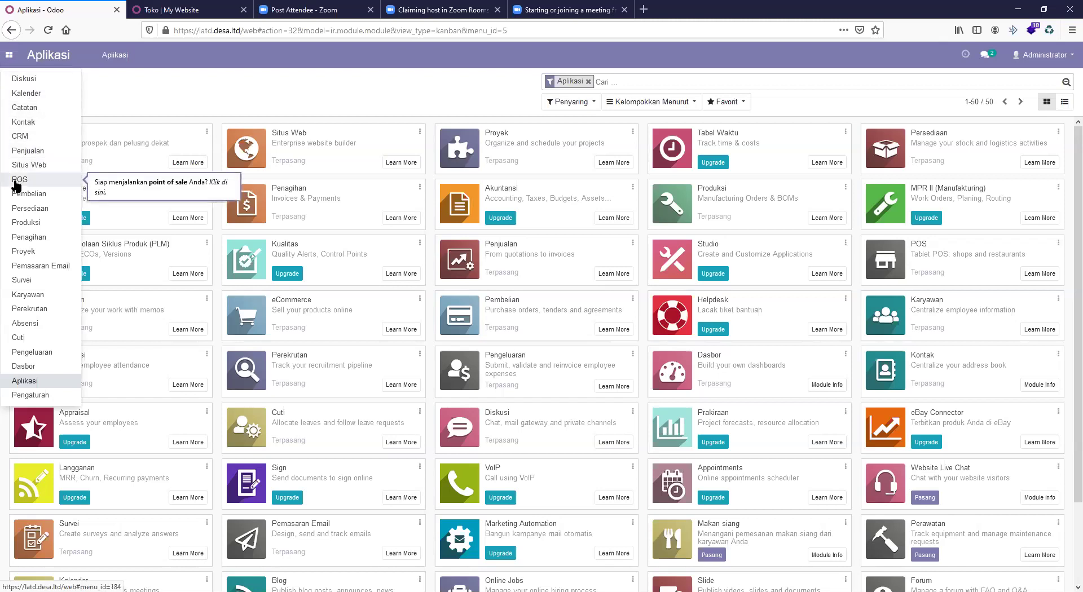
click(8, 58)
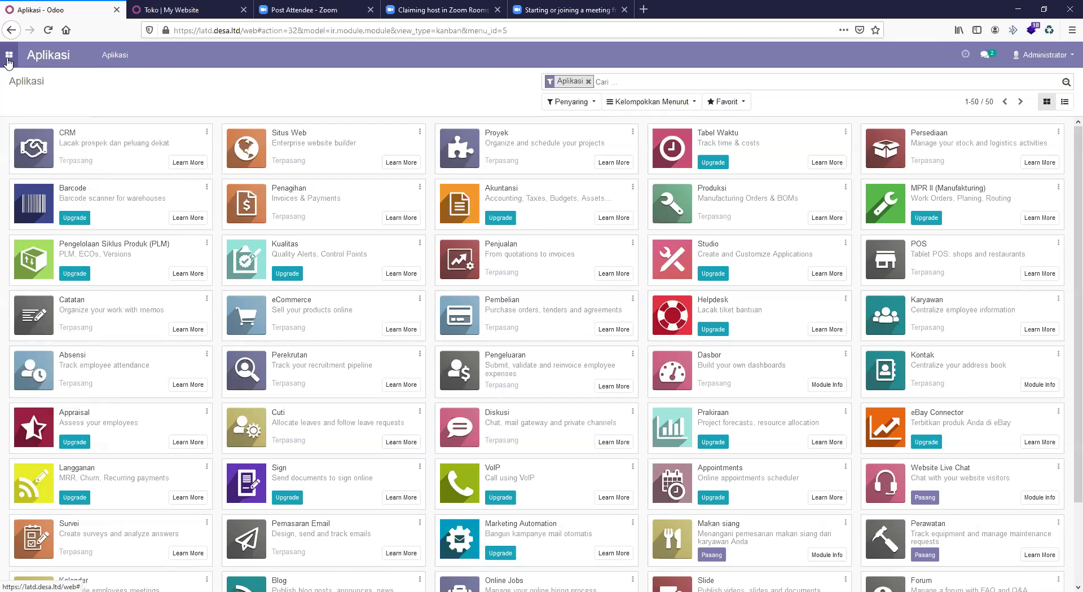
click(8, 58)
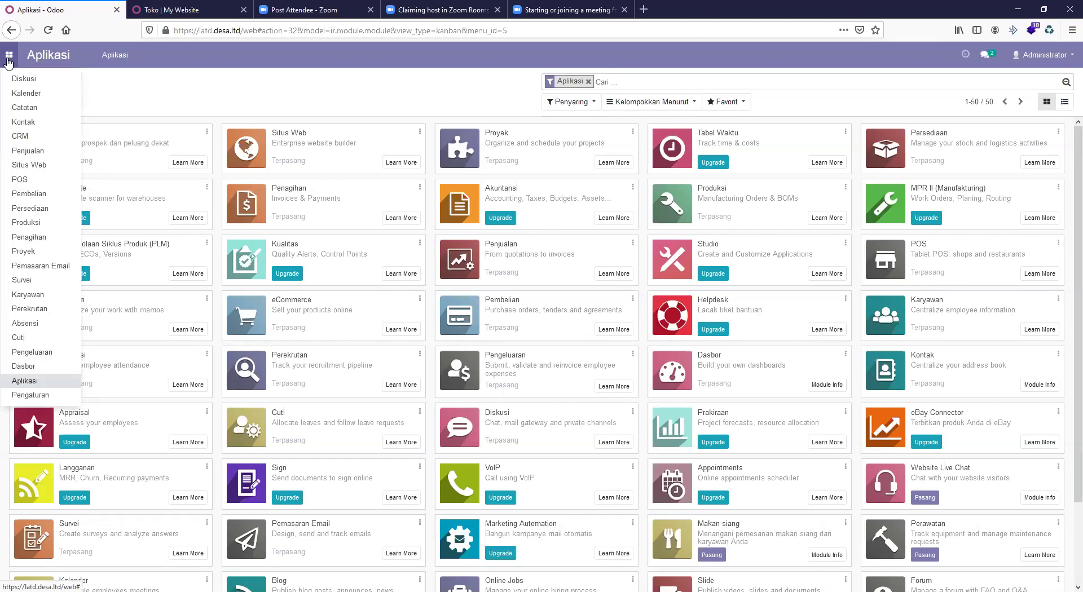
Open the POS module, look over its Order, Produk and Laporan options, and start a new session for Shop
click(18, 182)
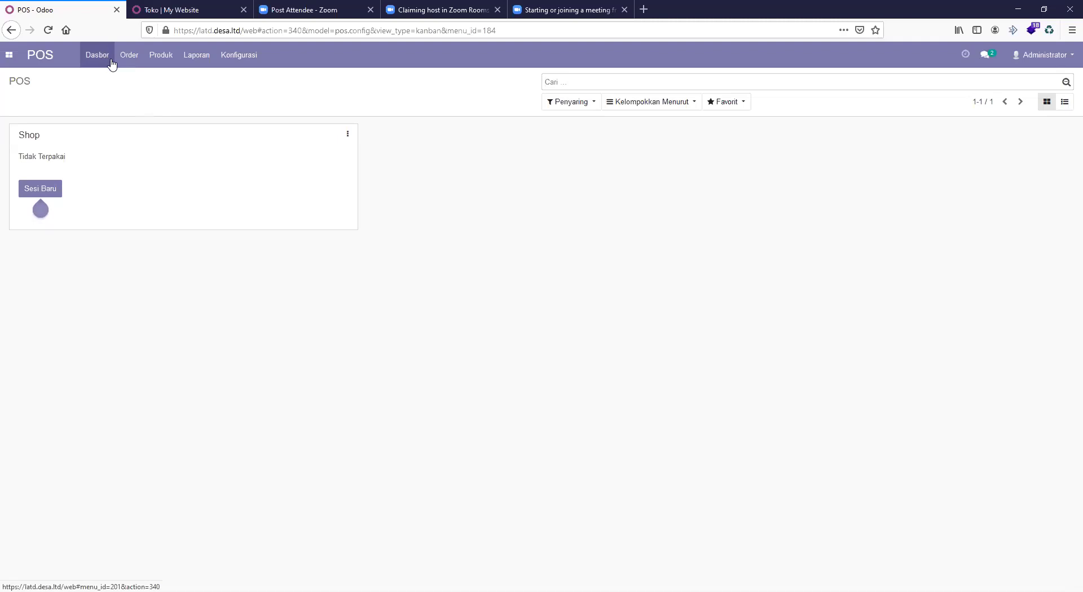
click(131, 58)
mouse_move(163, 56)
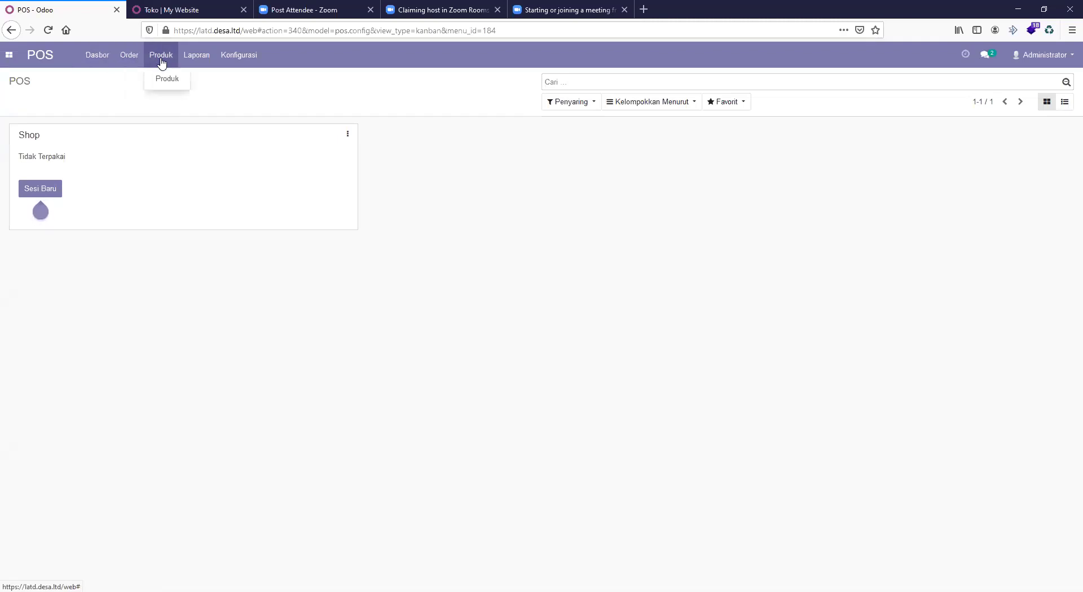
mouse_move(195, 58)
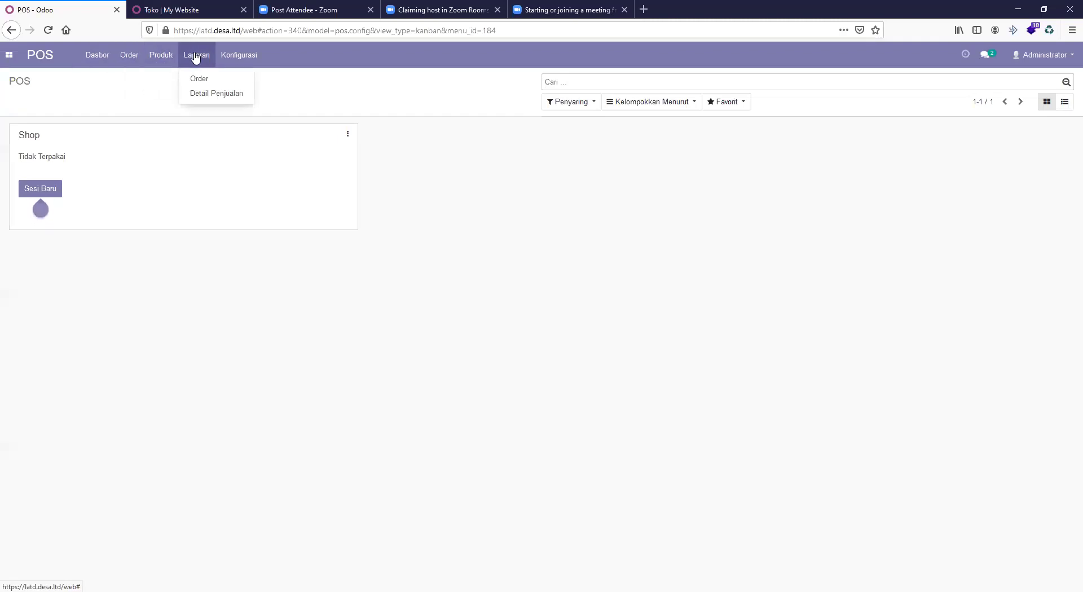
mouse_move(234, 58)
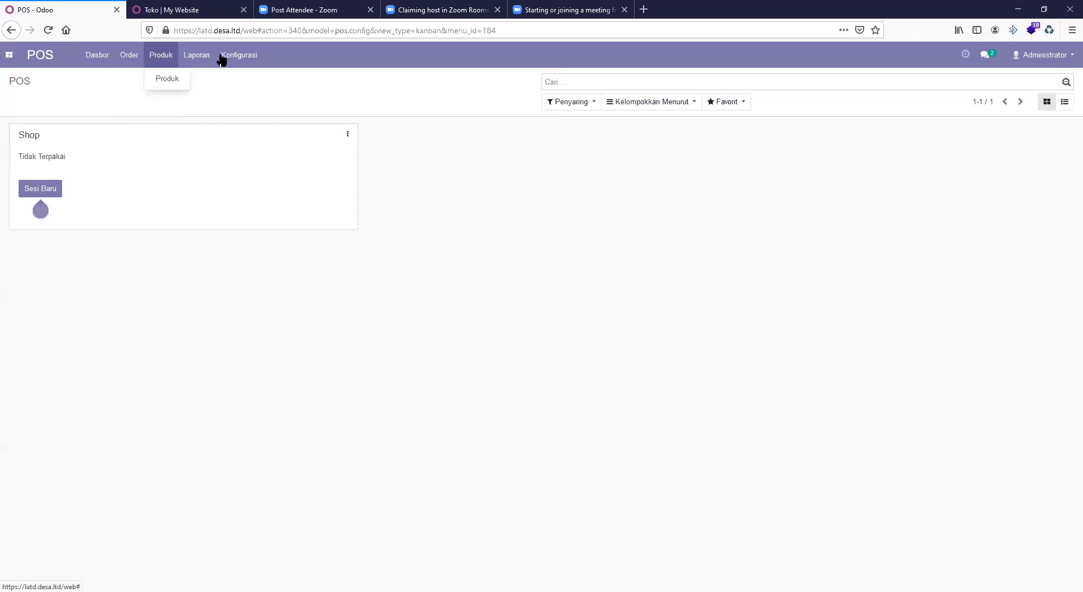
click(220, 191)
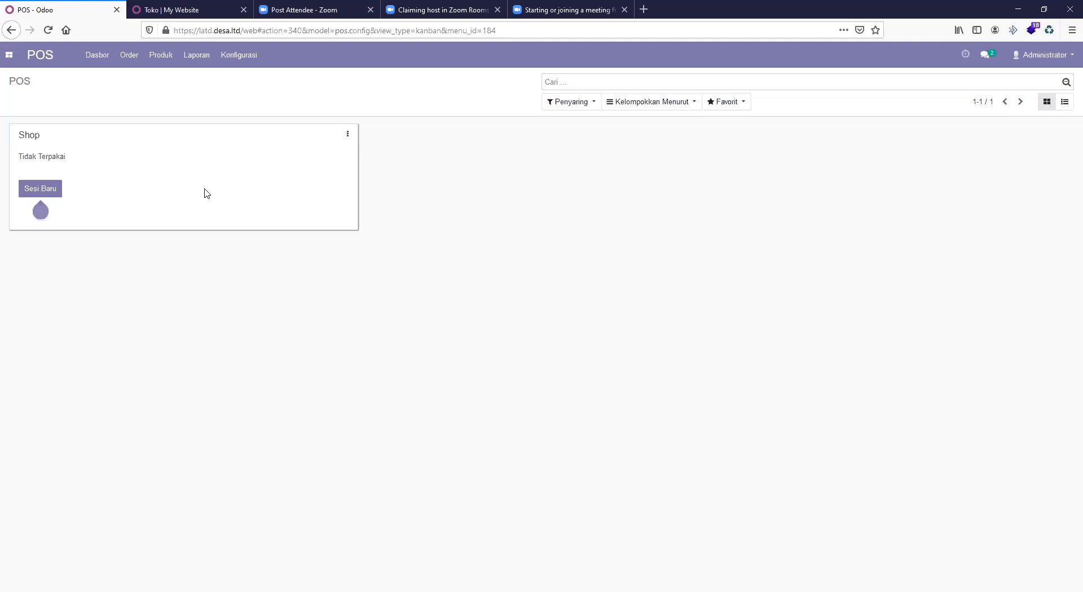
click(41, 192)
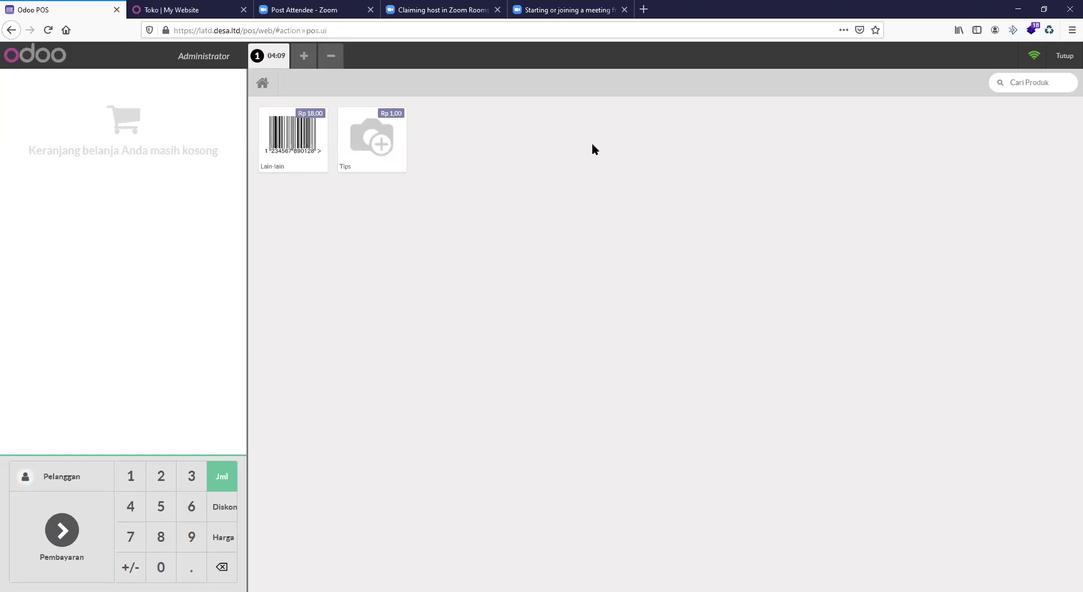
Exit the Shop selling screen and confirm the exit to return to the POS dashboard
click(1066, 57)
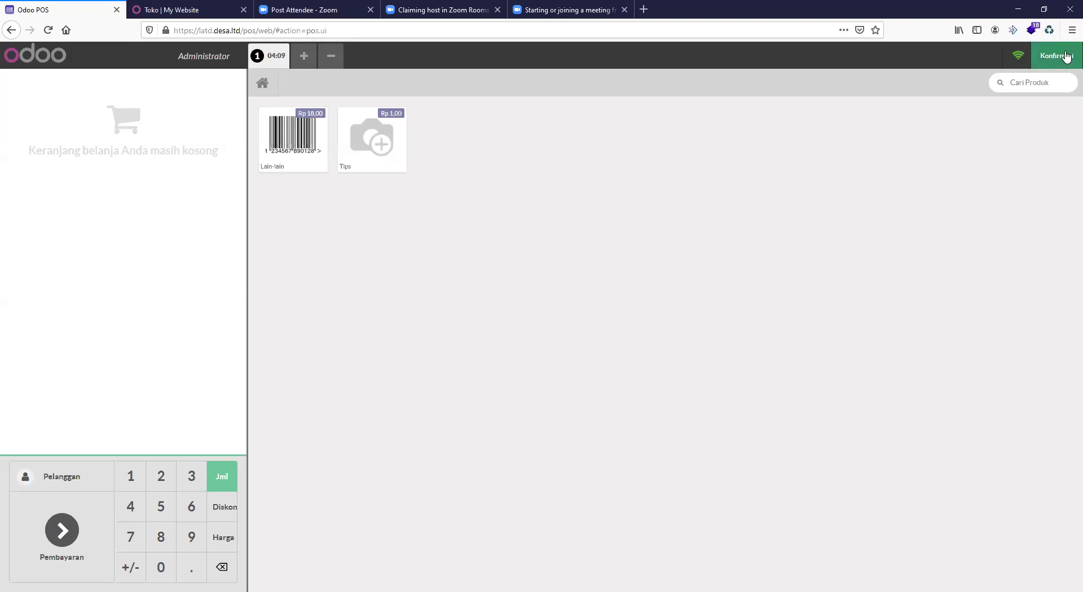
click(1067, 56)
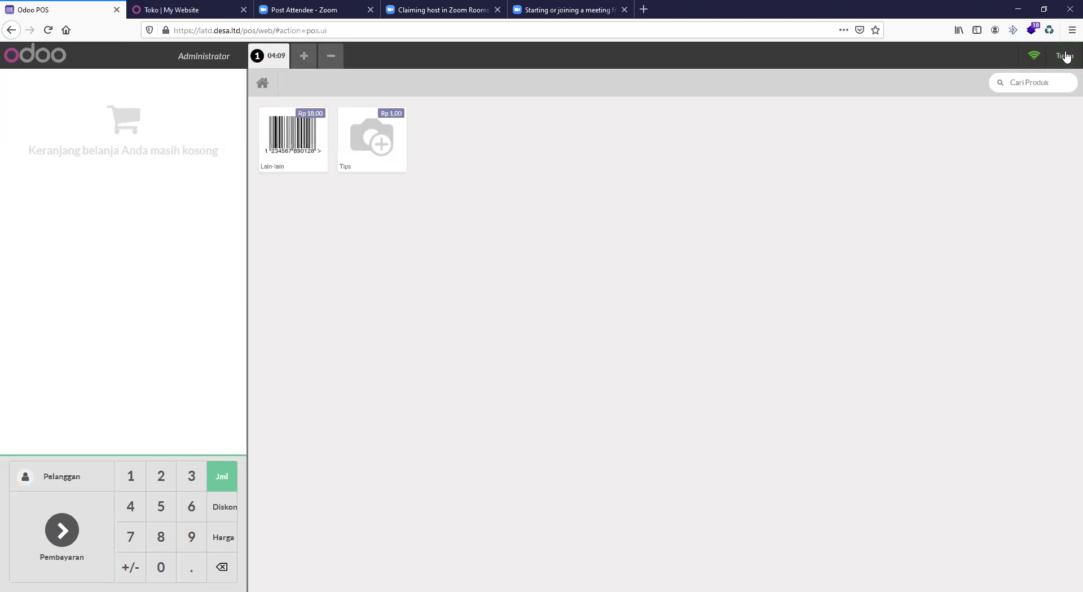
click(1067, 56)
click(1063, 59)
click(1063, 59)
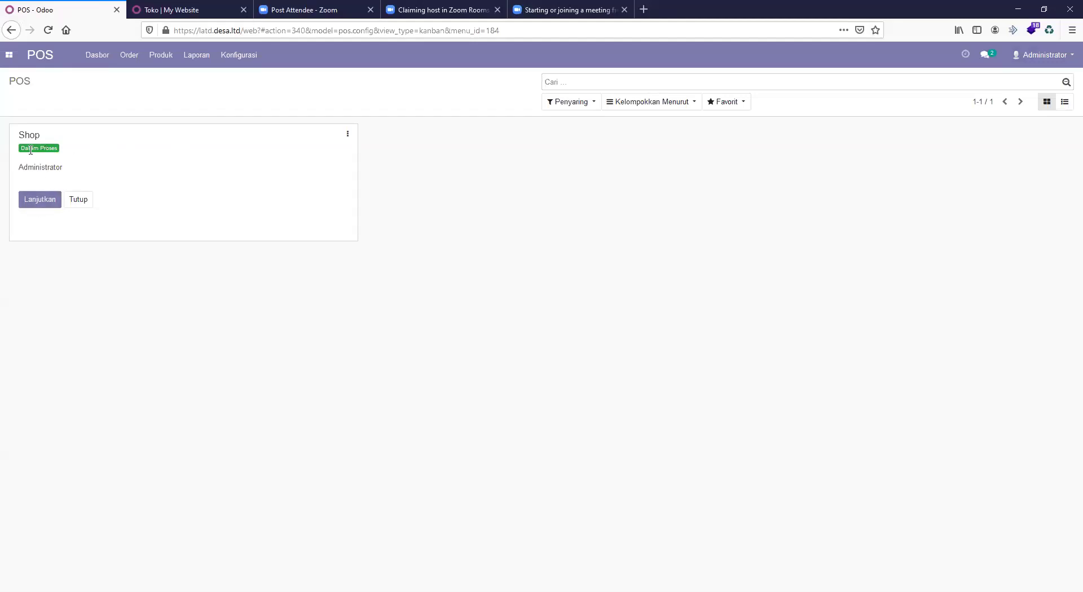
Close the Shop session, validate its closing with posted entries, and return to the POS dashboard
click(72, 198)
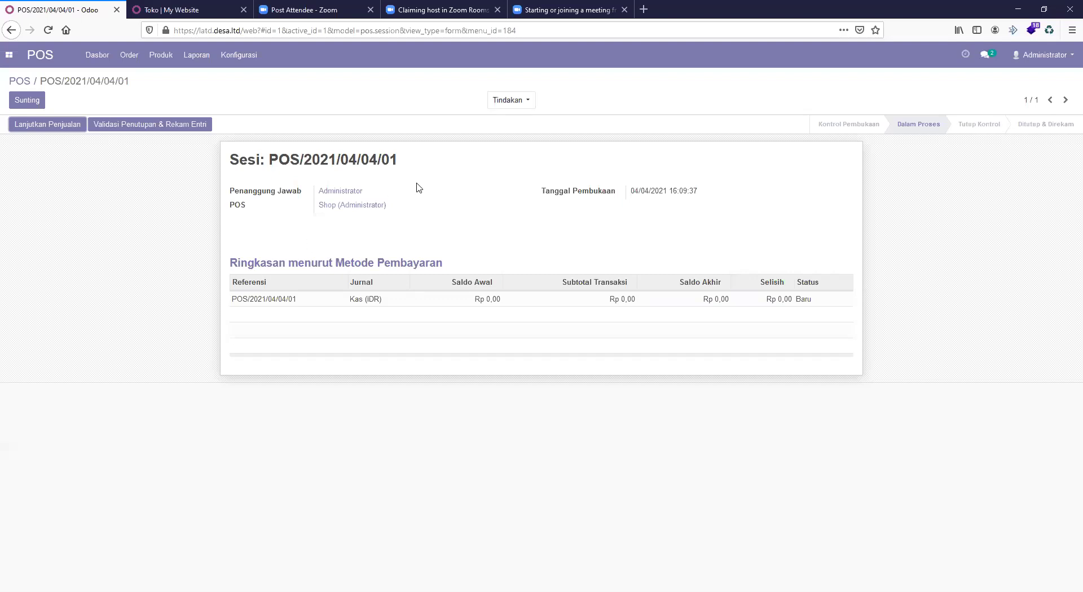
click(200, 62)
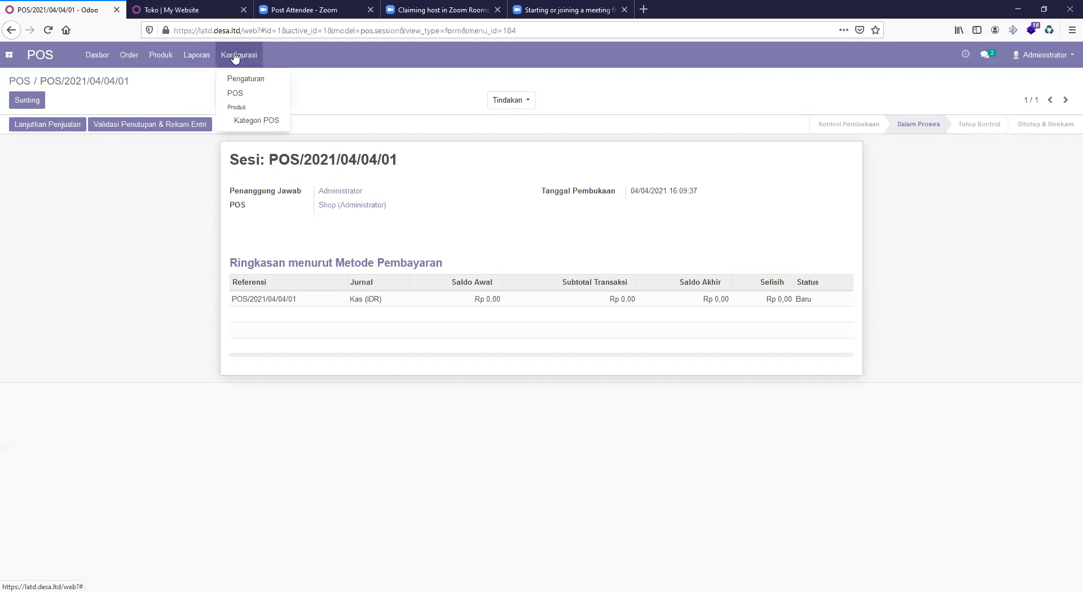
click(96, 58)
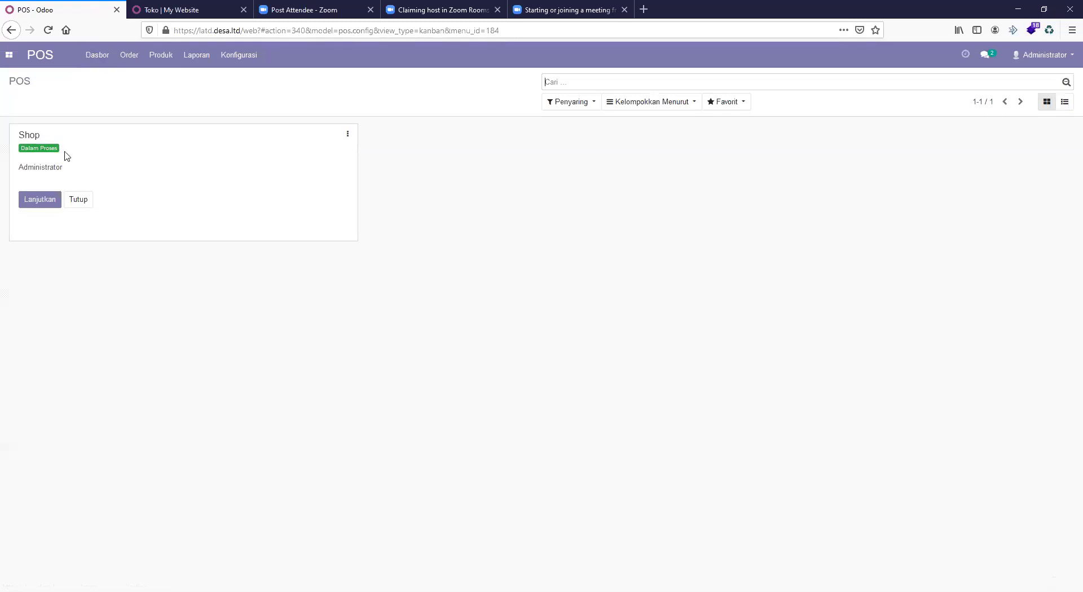
click(86, 204)
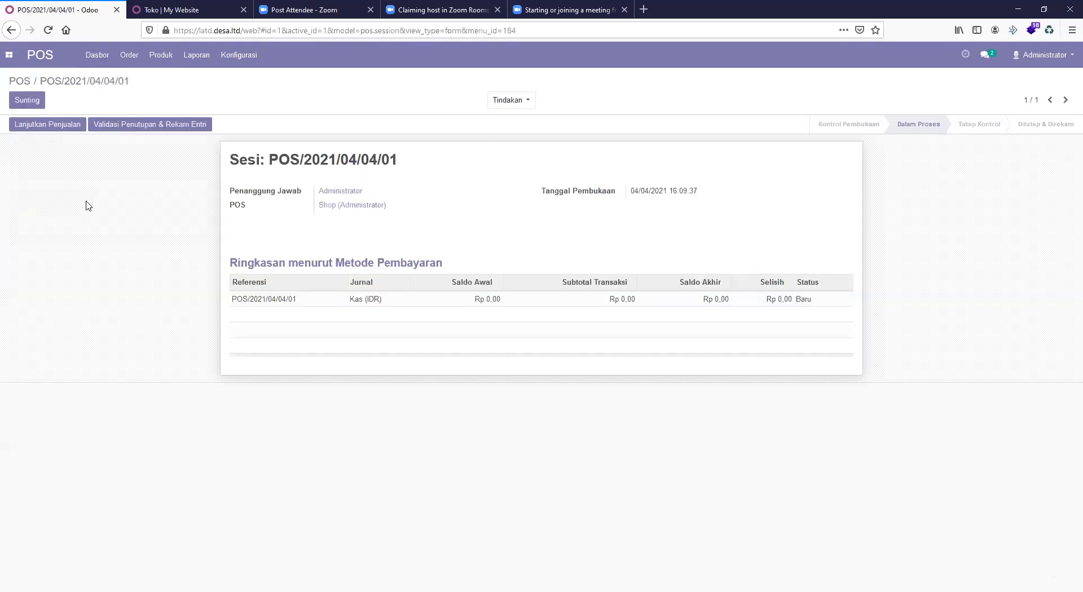
click(131, 129)
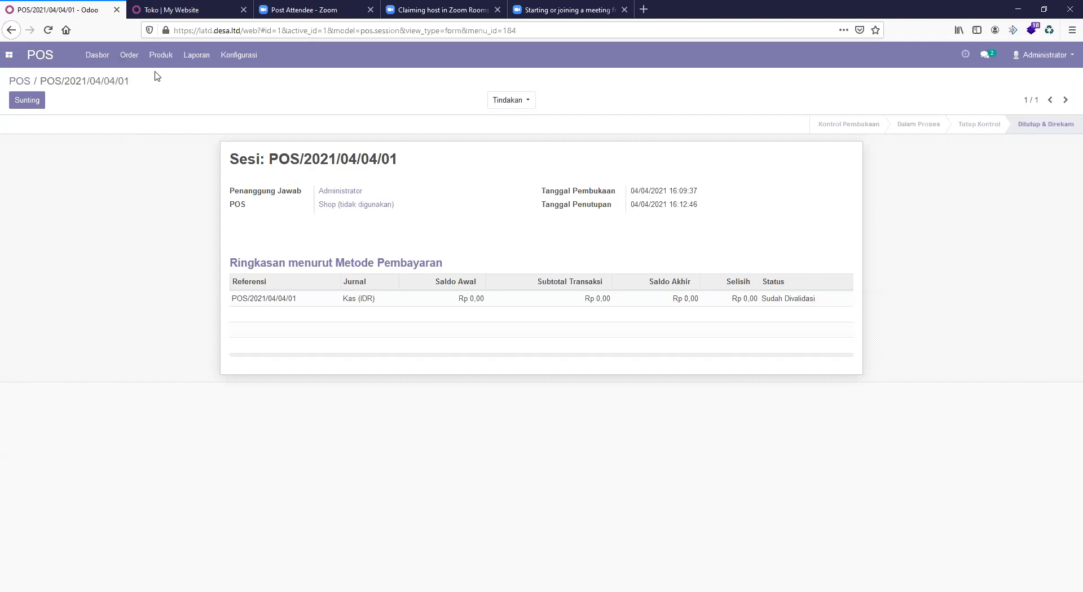
click(102, 62)
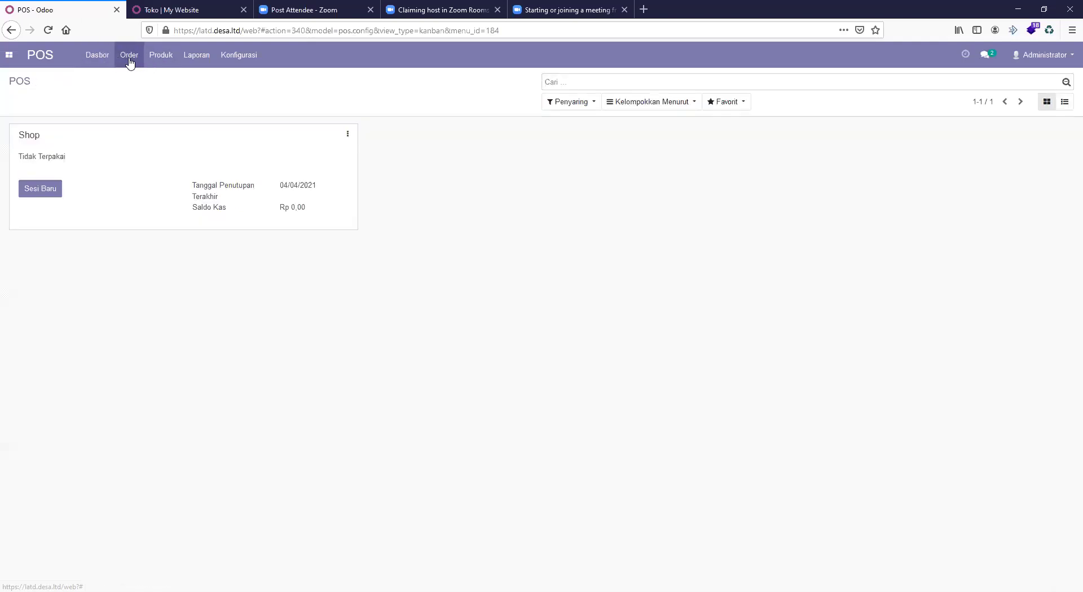
Create a new product named Chiki from the POS product list
click(89, 61)
click(159, 60)
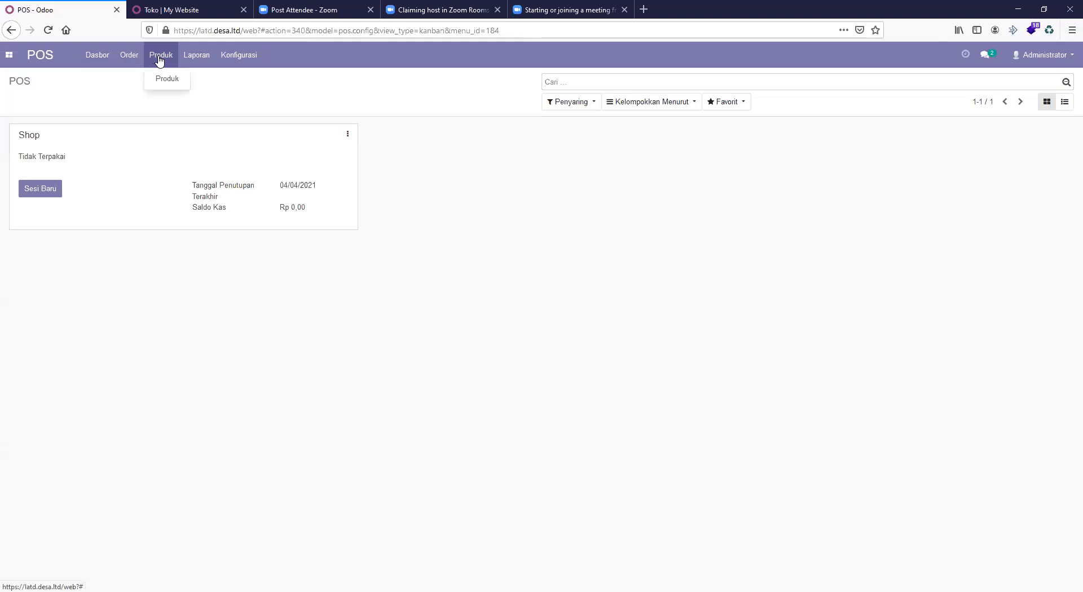
click(163, 80)
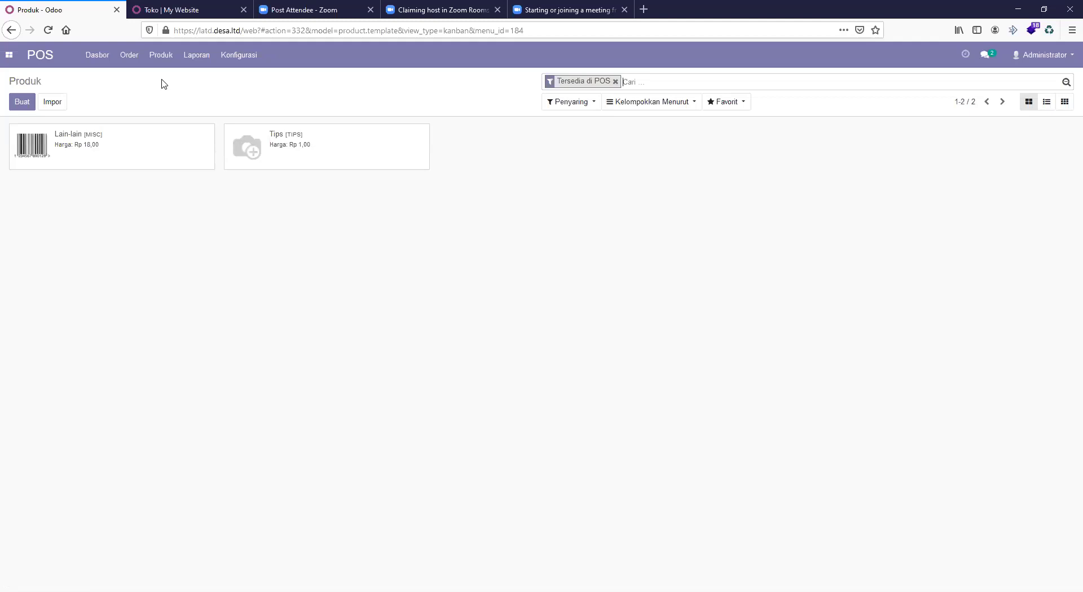
click(17, 107)
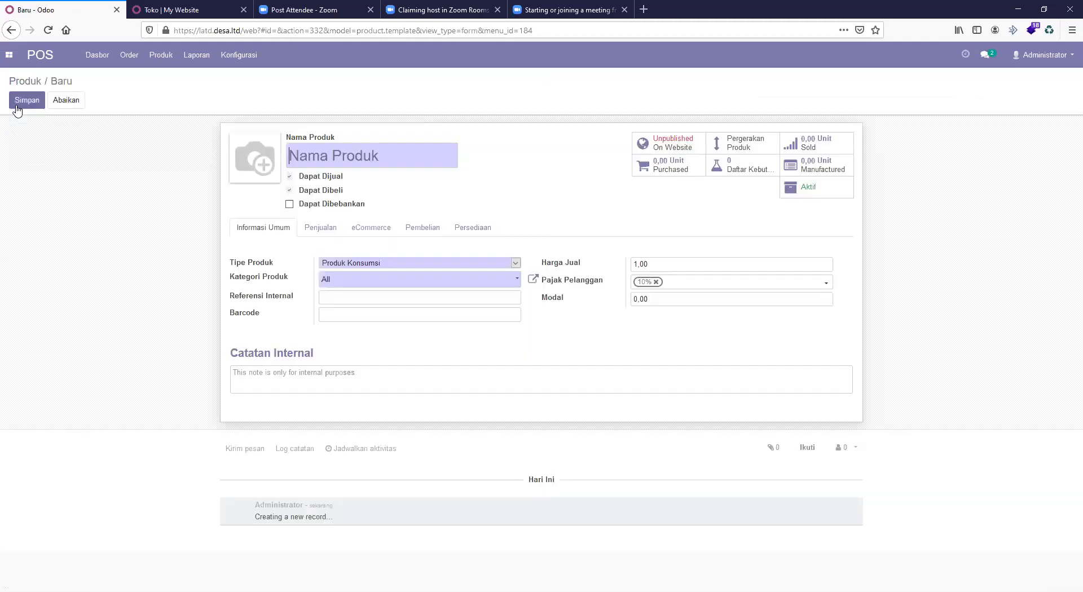
click(314, 161)
text(Chiki)
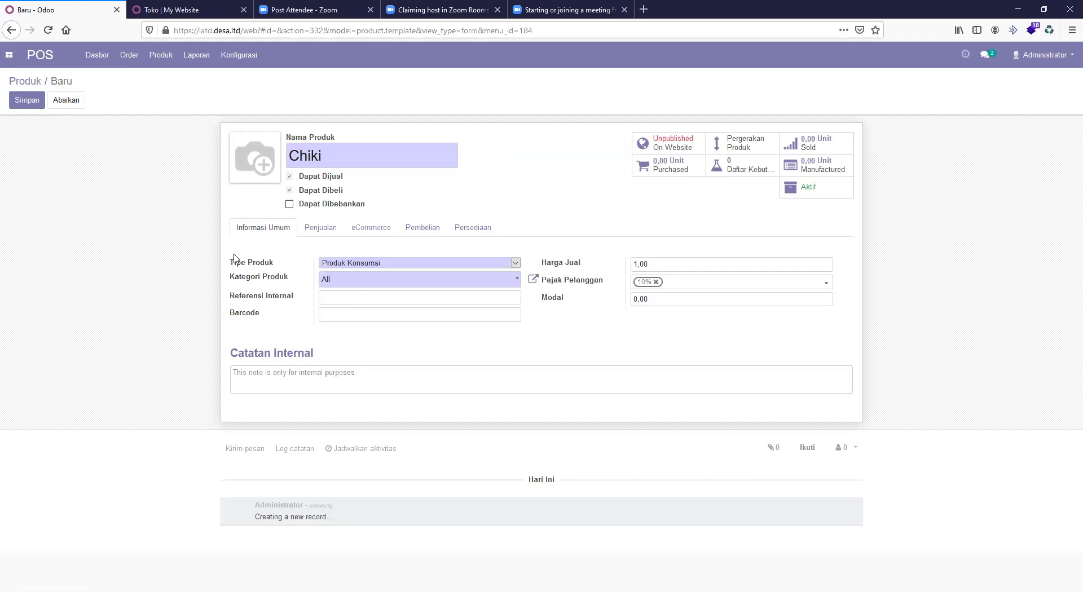
Set Chiki's product type to Produk Konsumsi and look over the product category choices, keeping All
click(362, 268)
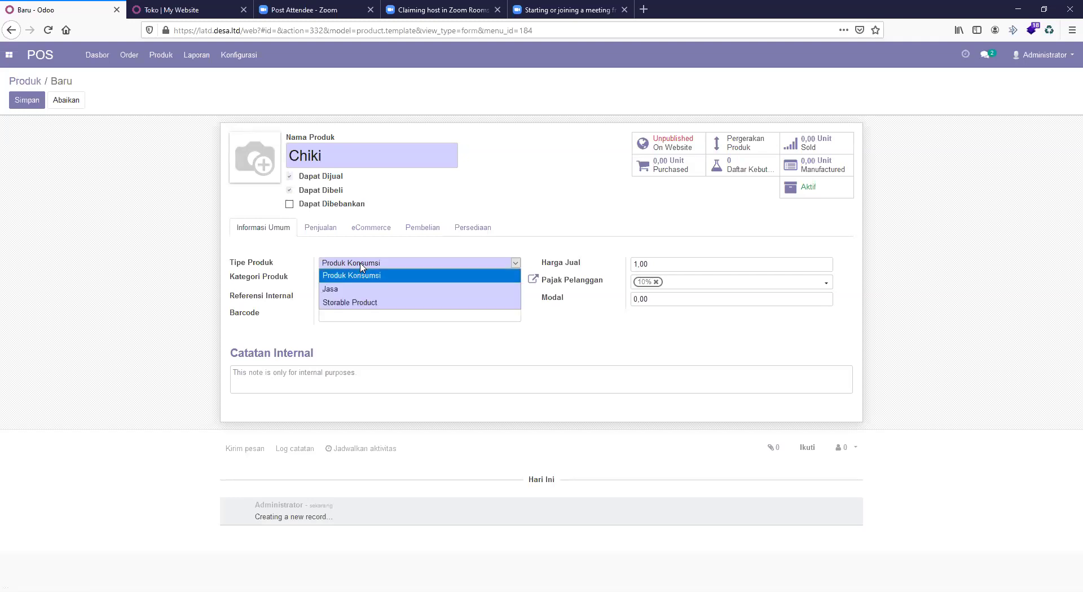
click(364, 279)
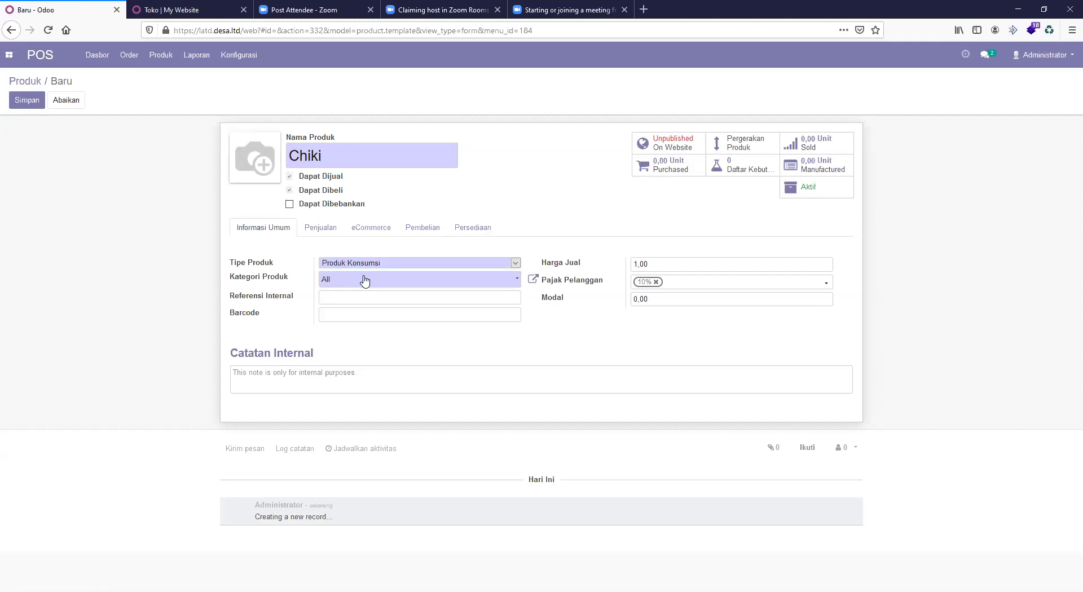
click(364, 280)
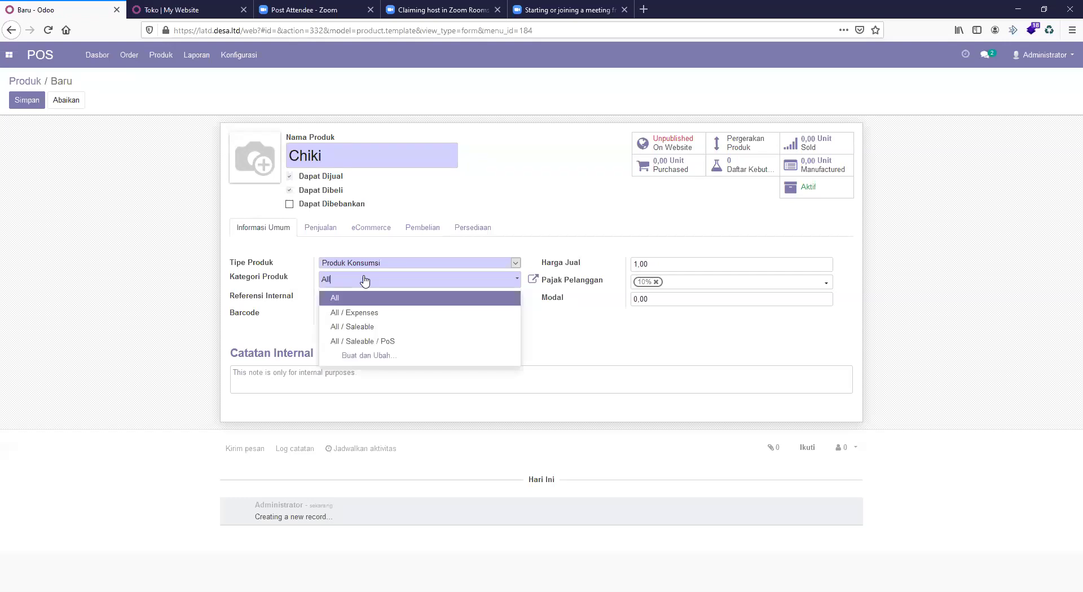
click(150, 291)
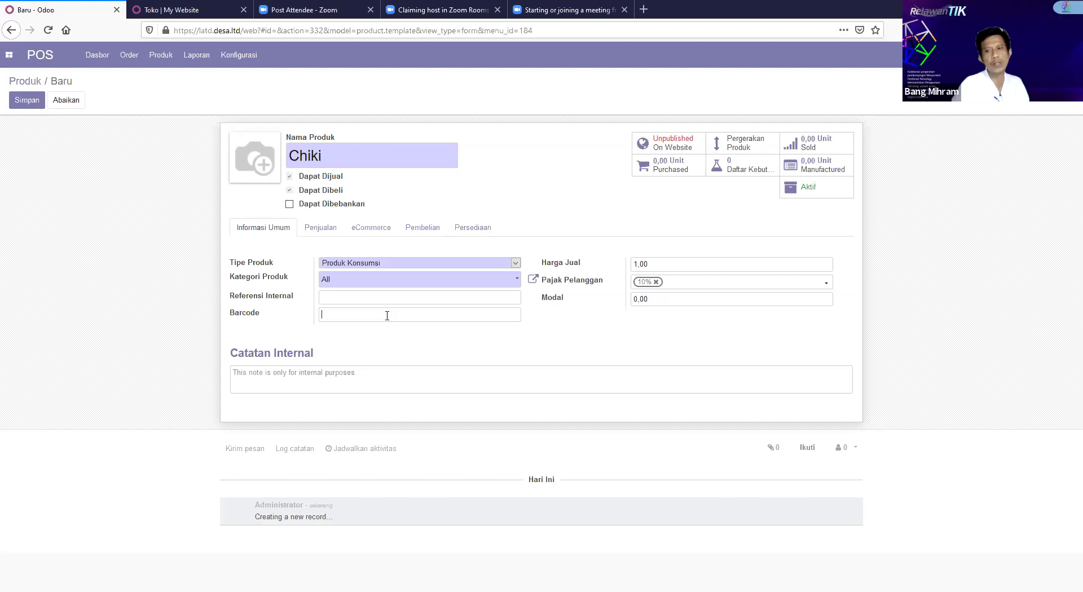
click(387, 316)
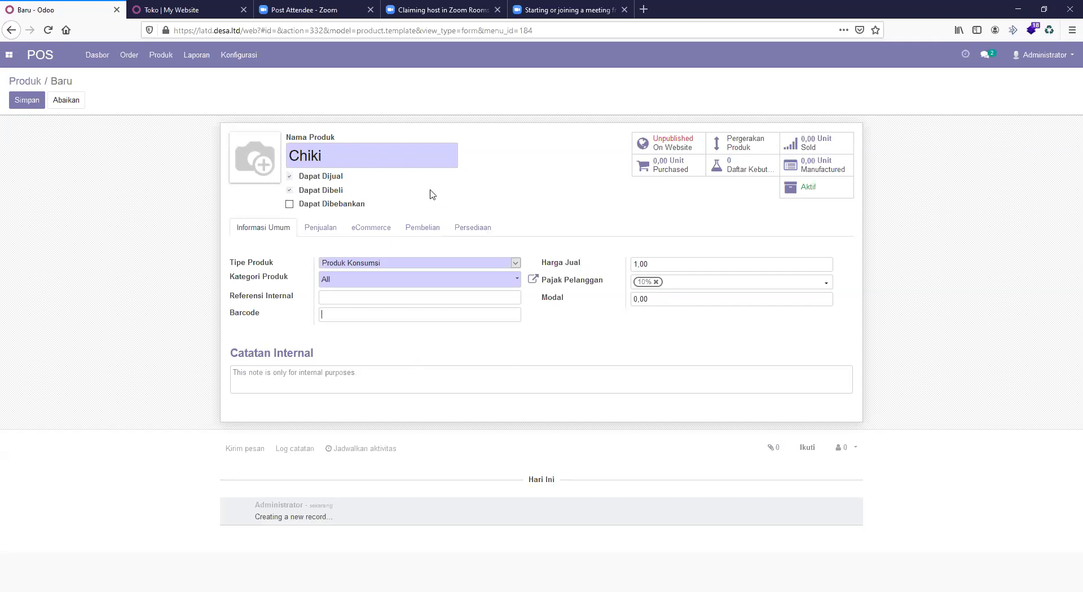
Set Chiki's sales price (Harga Jual) to 1500 and its cost (Modal) to 1300
click(647, 265)
text(1)
text(500)
click(656, 295)
key(BackSpace)
key(BackSpace)
key(BackSpace)
key(BackSpace)
text(130)
click(331, 163)
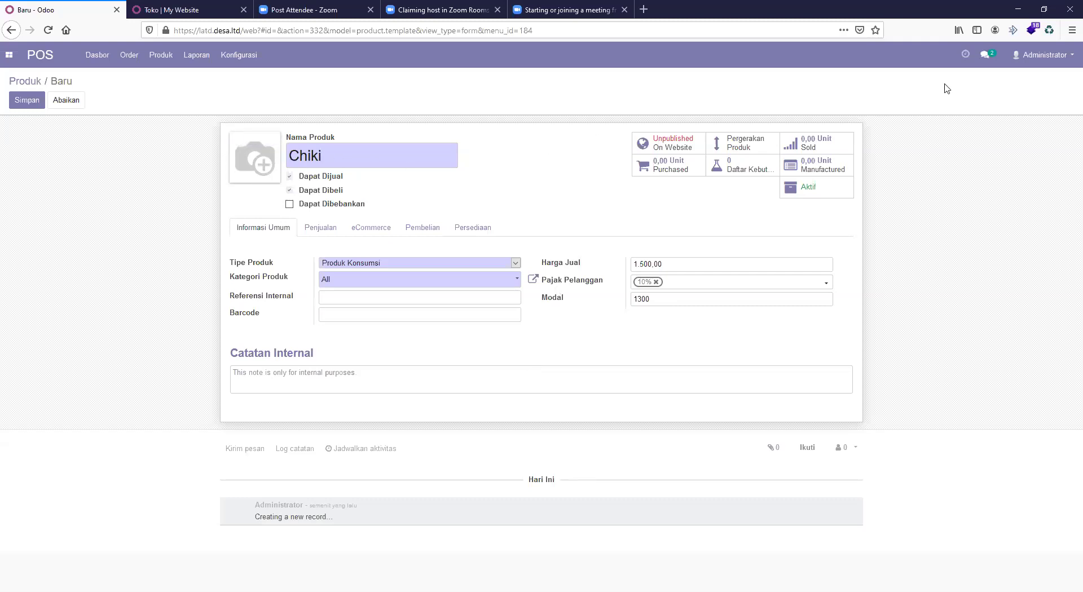
Publish Chiki from its website product page and return to the POS product list
click(665, 149)
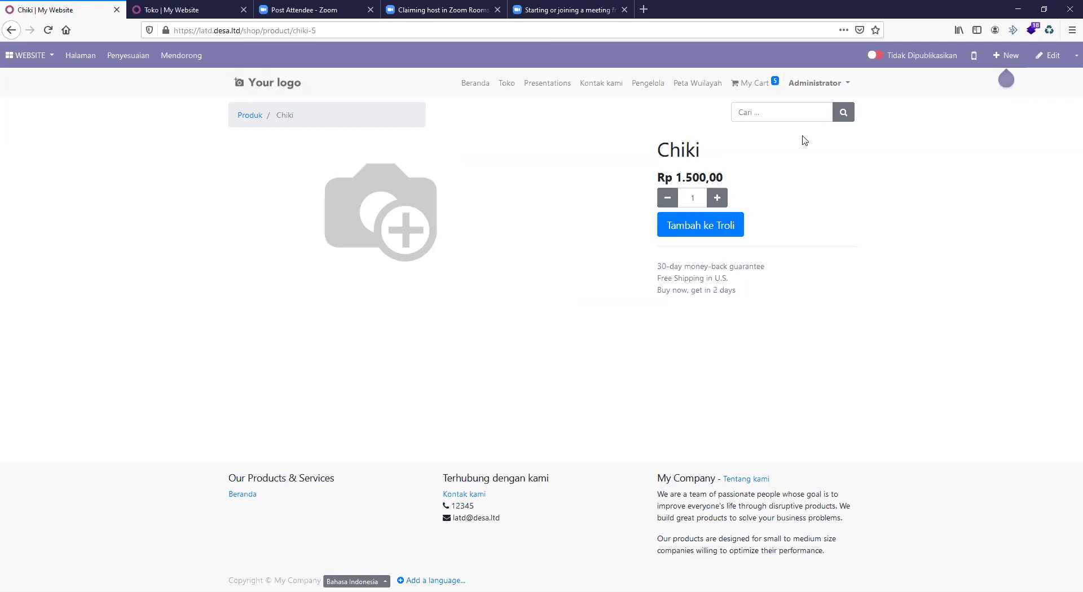
click(879, 57)
click(13, 56)
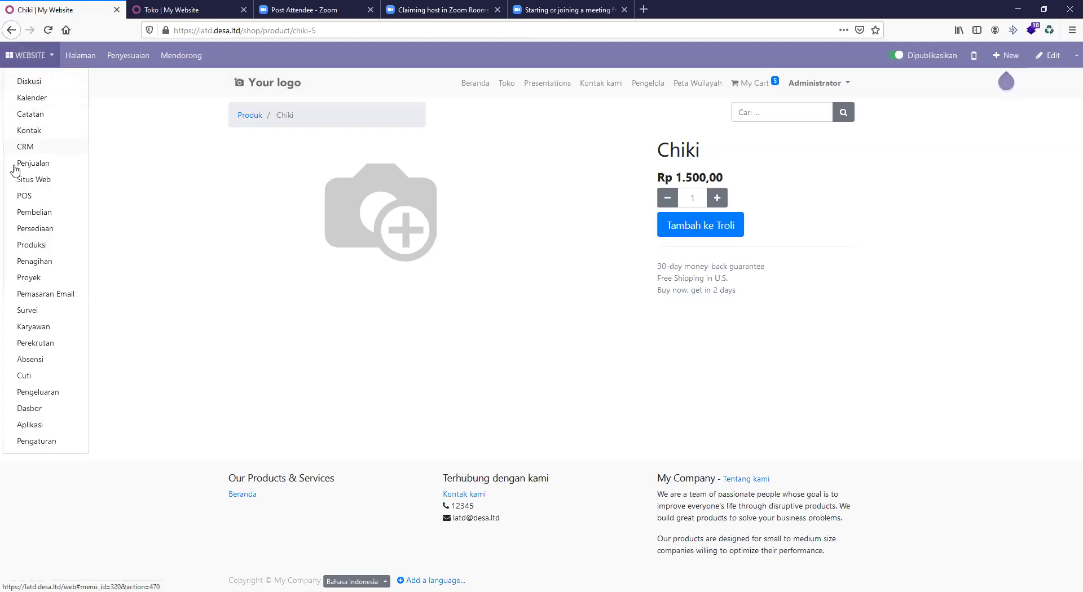
click(16, 197)
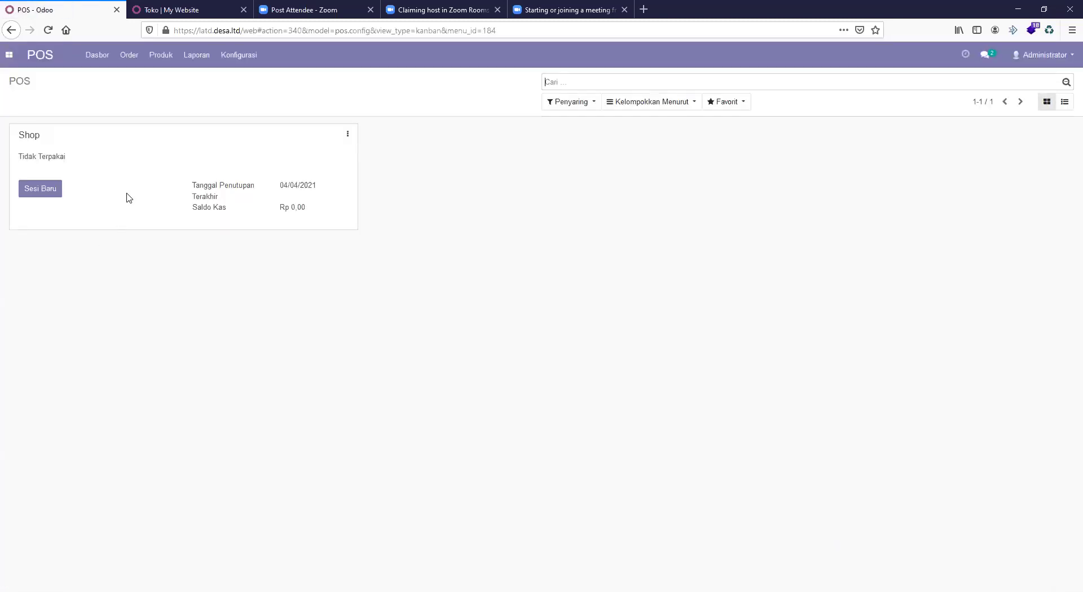
click(162, 56)
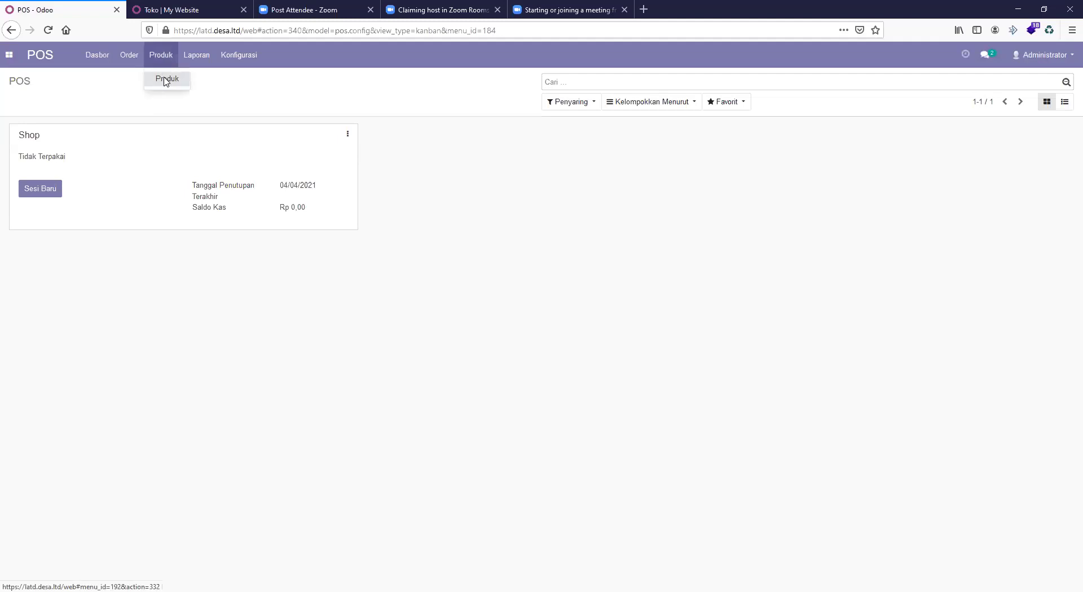
click(165, 81)
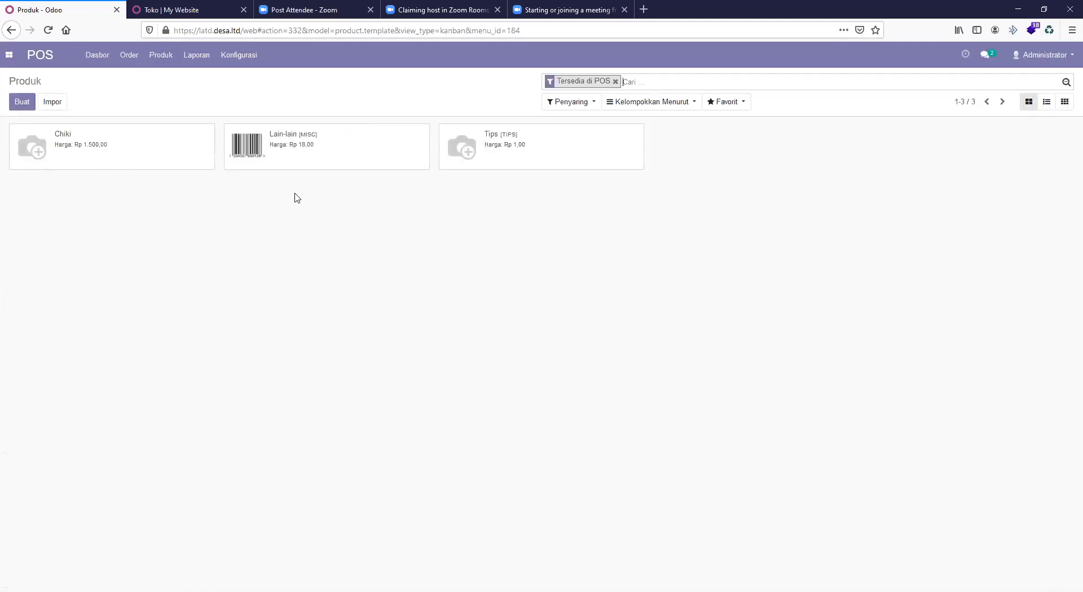
Open the Chiki product in edit mode to review its details, and return to the POS dashboard
click(75, 147)
right_click(75, 146)
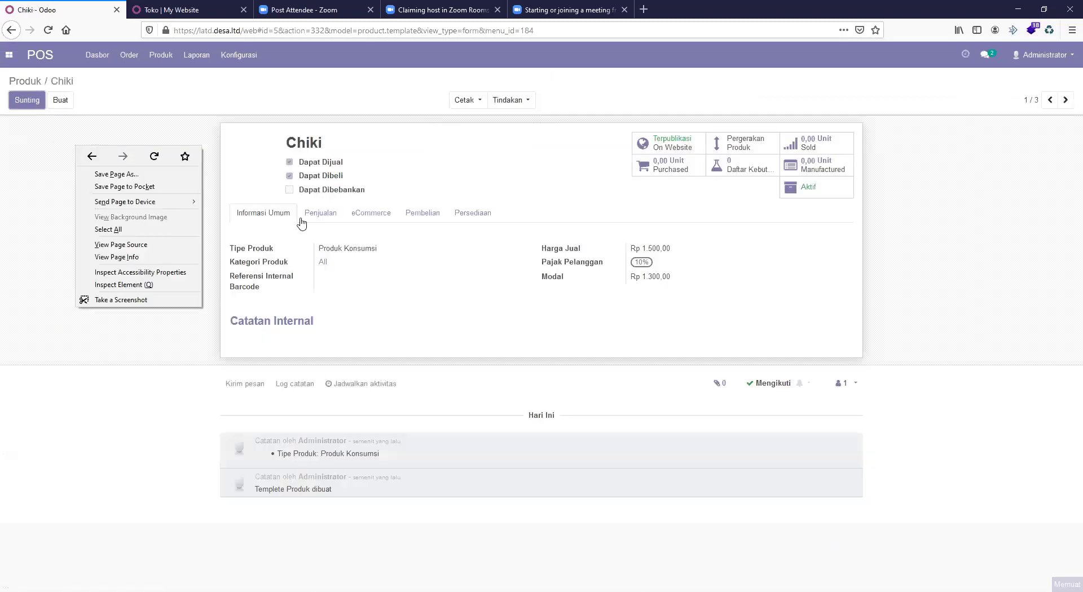
click(445, 188)
click(28, 101)
mouse_move(251, 178)
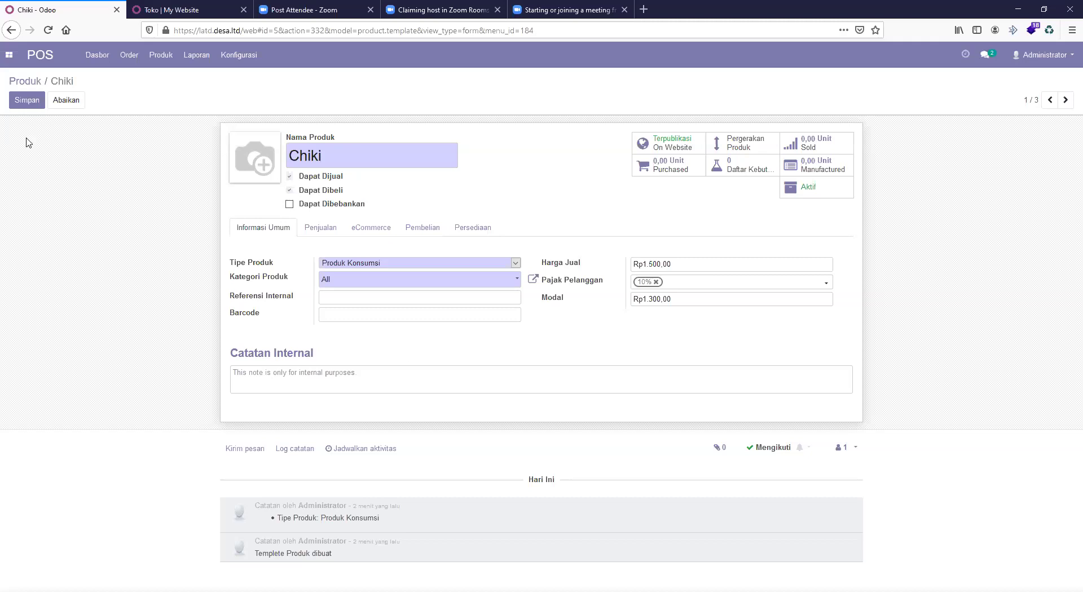
click(157, 57)
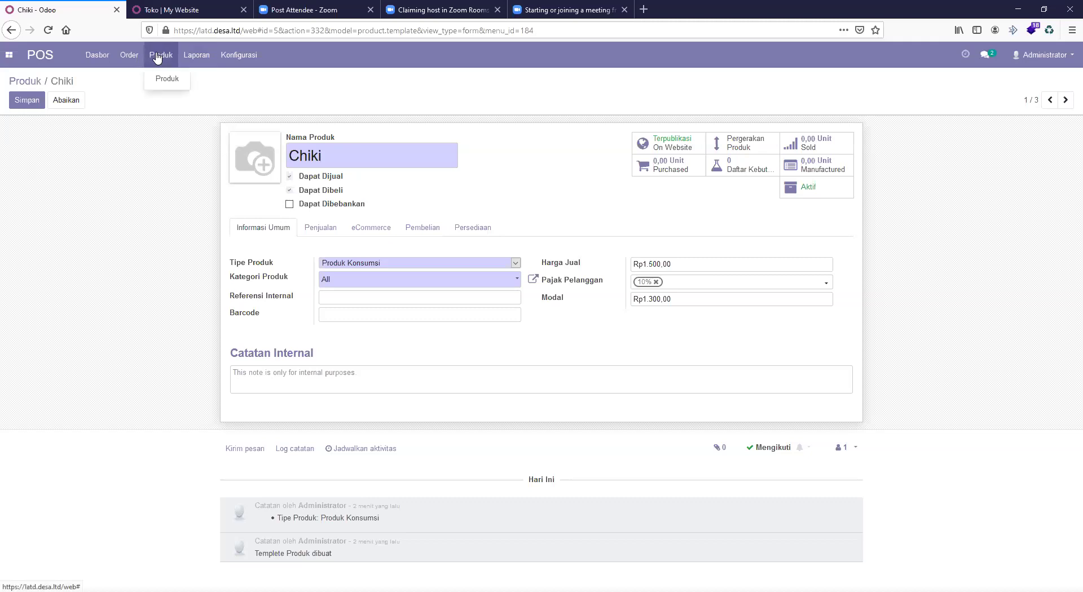
click(263, 108)
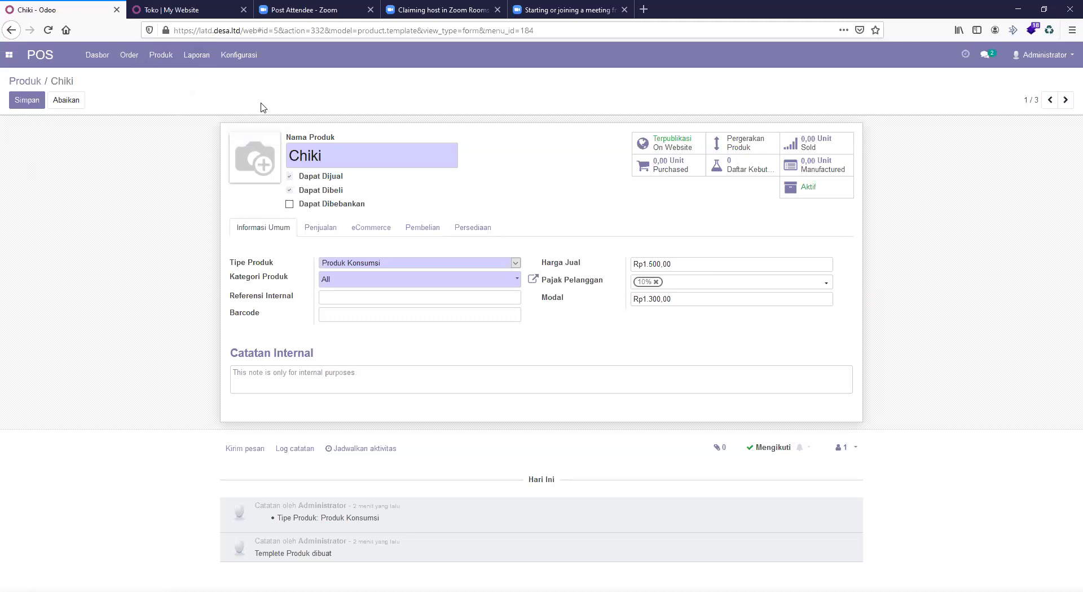
click(92, 56)
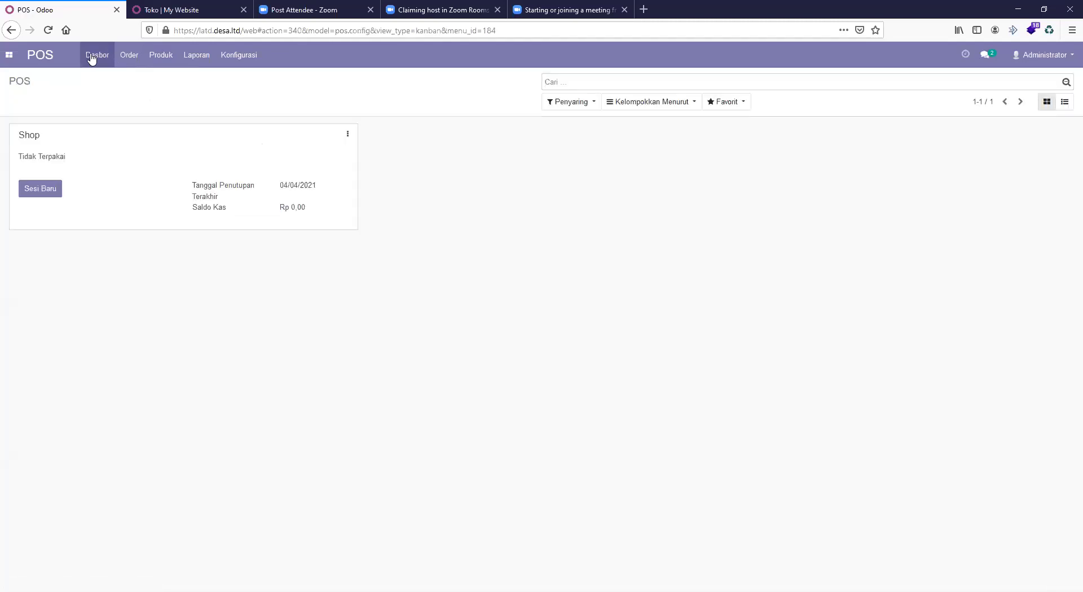
Start a new session for Shop, add 3 units of Chiki to the order, and proceed to payment
click(41, 195)
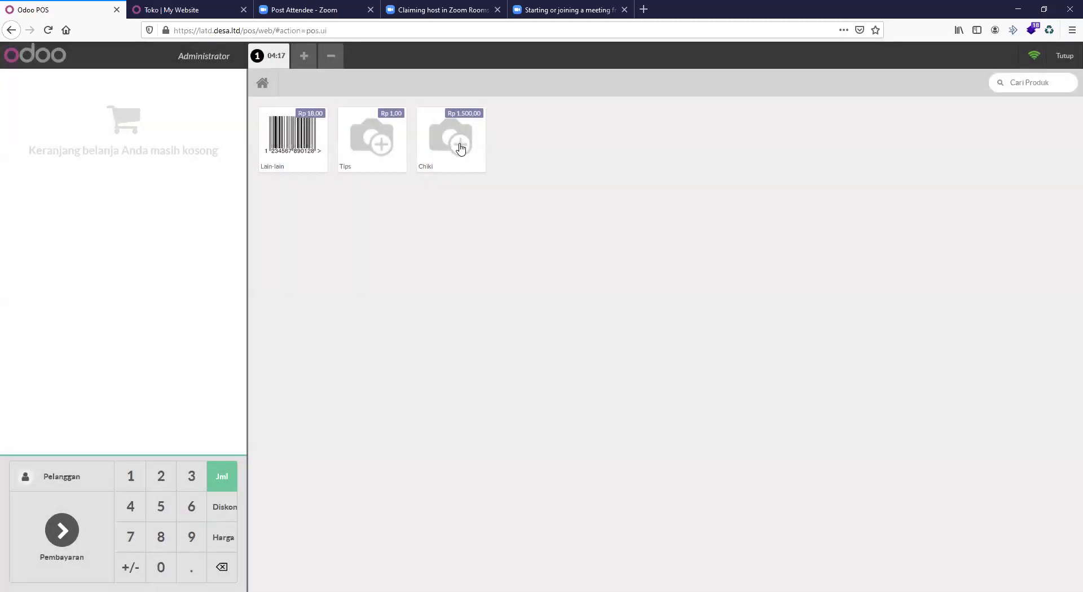
click(461, 148)
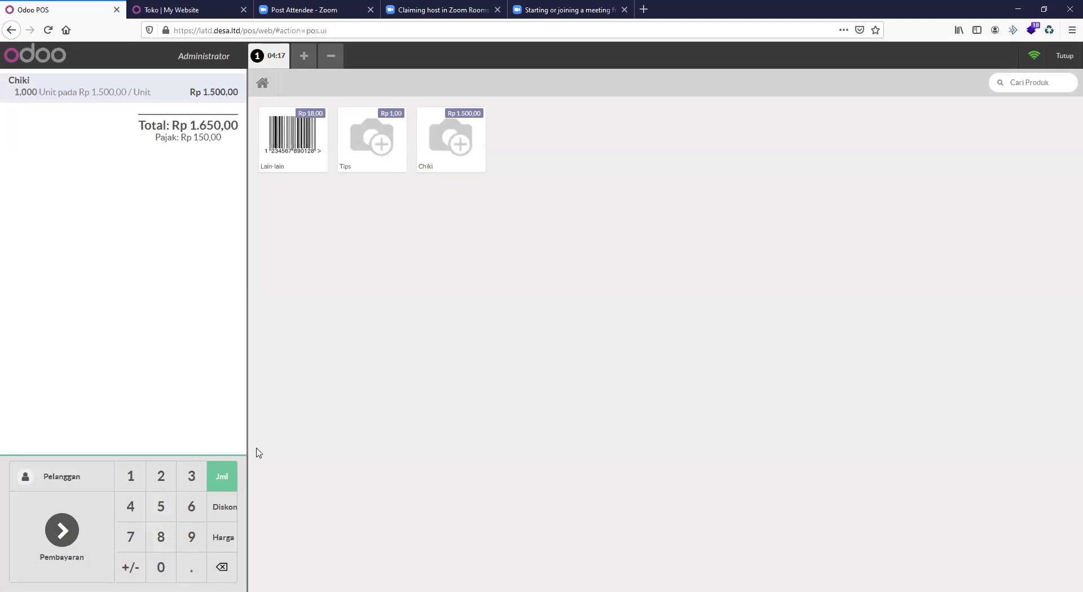
click(192, 481)
click(66, 546)
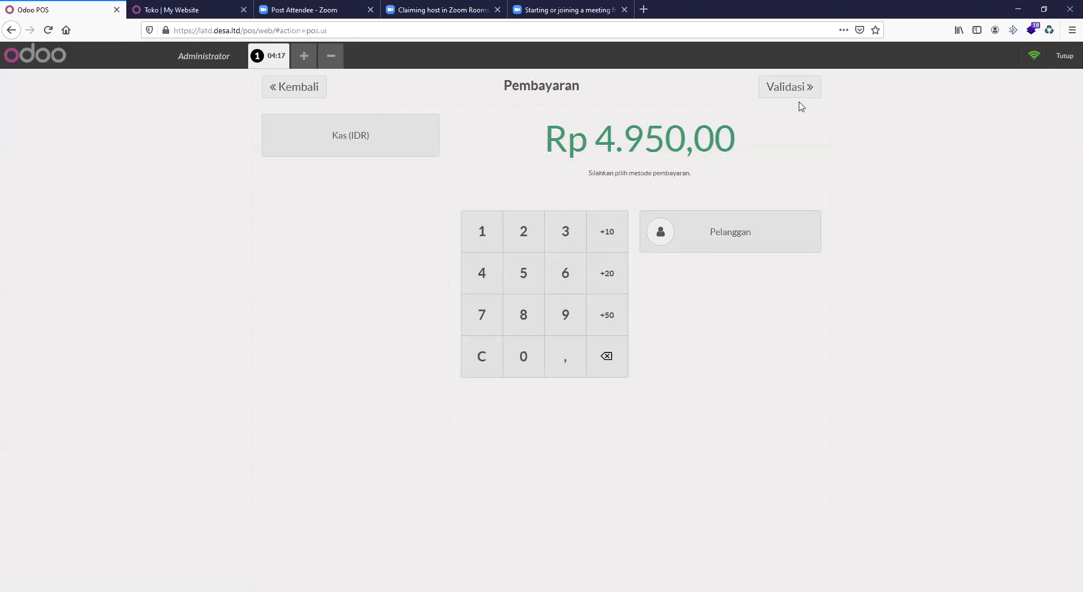
Try to validate the payment without choosing a payment method, and open the customer selection list
click(792, 96)
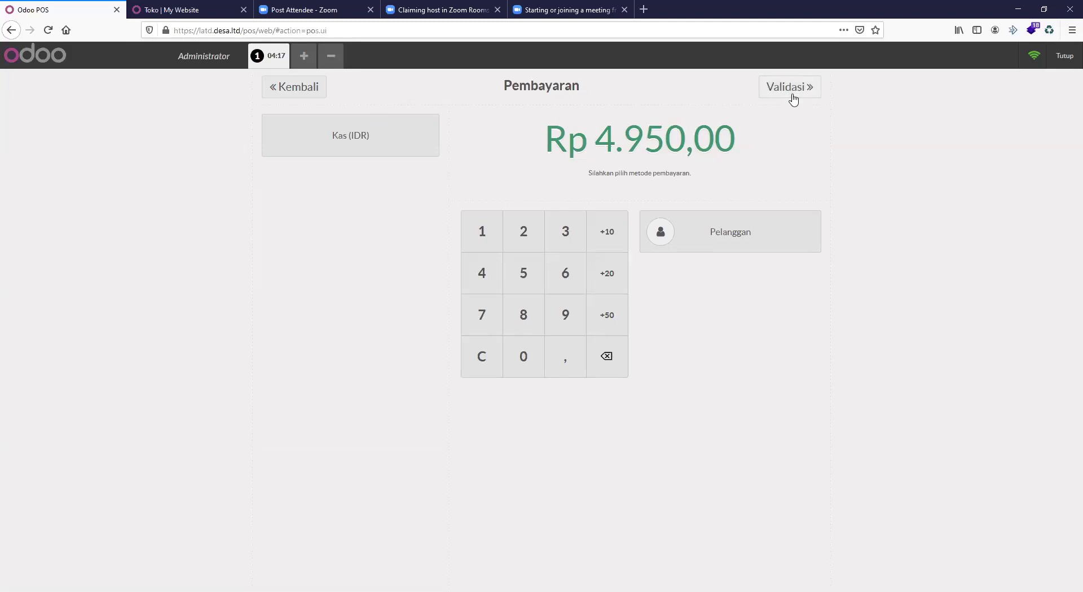
click(681, 239)
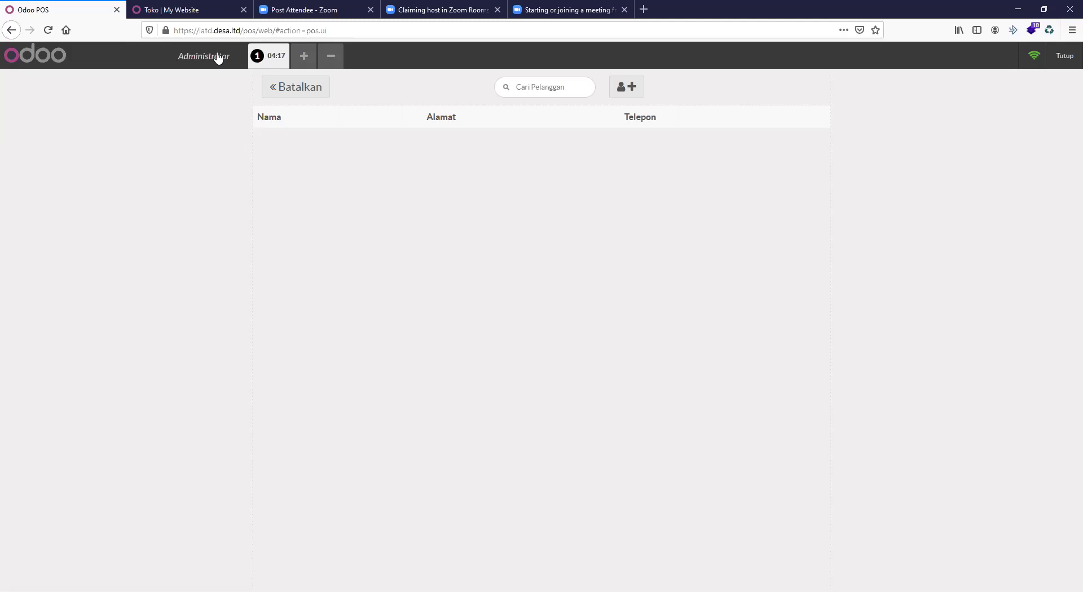
Leave the selling screen and close the Shop session by validating the closing and posting its entries
click(1060, 59)
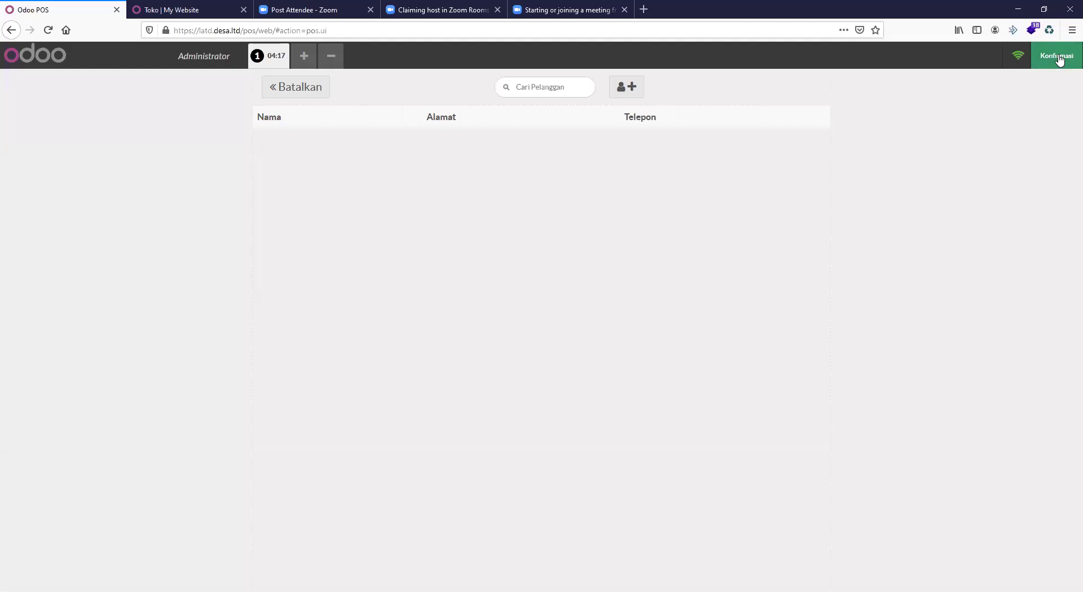
click(1060, 59)
click(1059, 59)
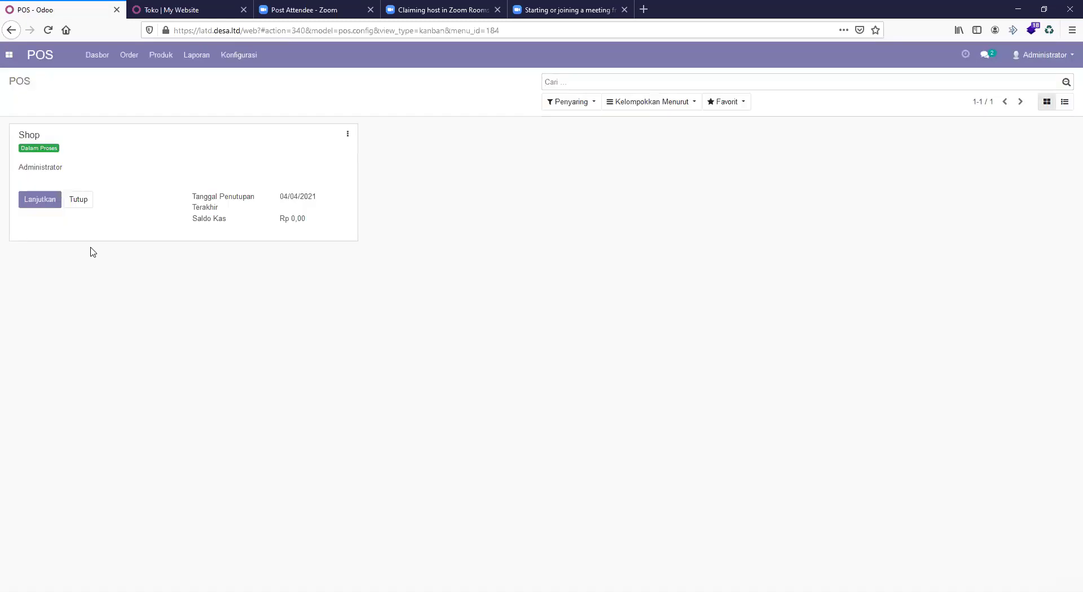
click(88, 201)
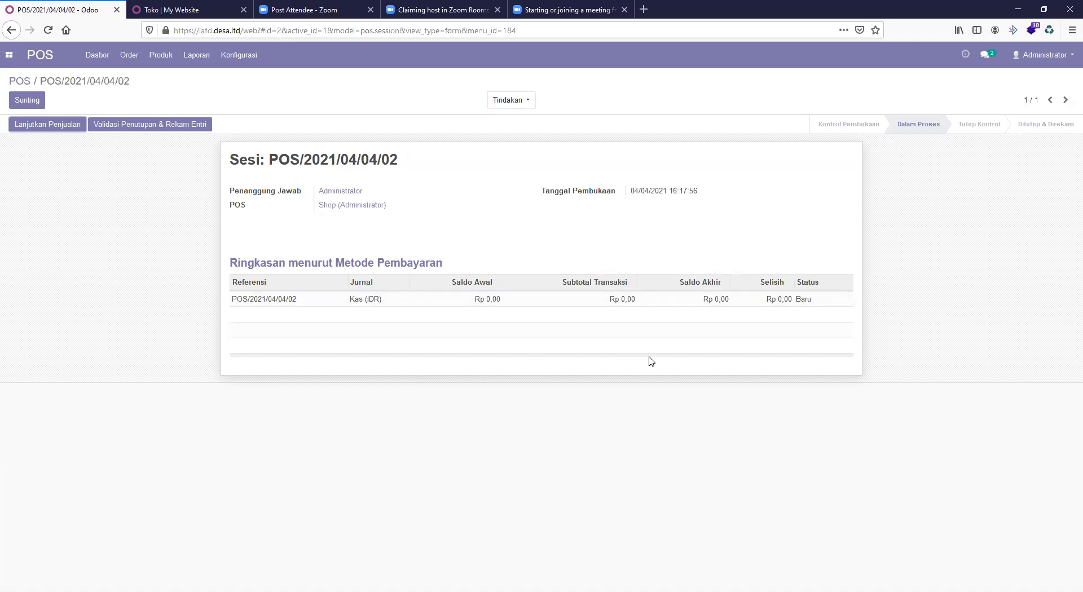
click(151, 126)
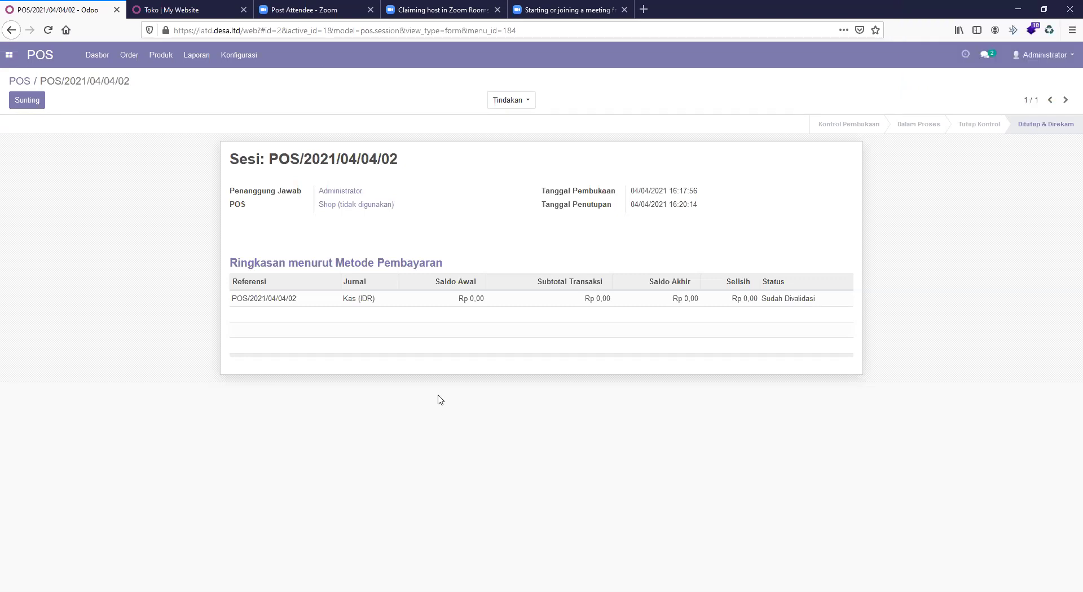
Open the Aplikasi catalogue to view the available Odoo modules
click(8, 53)
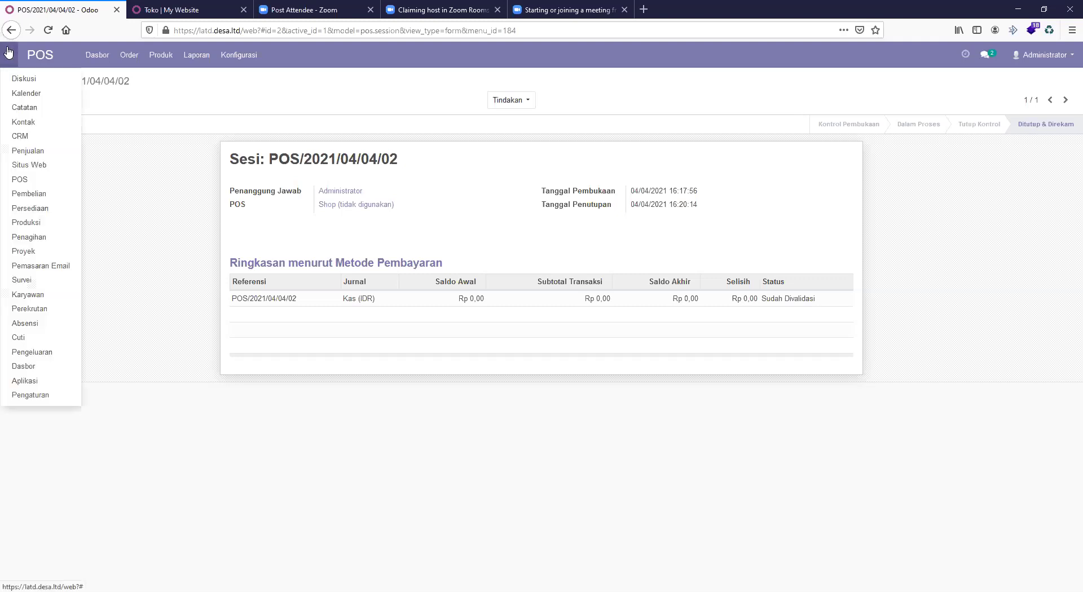
click(23, 381)
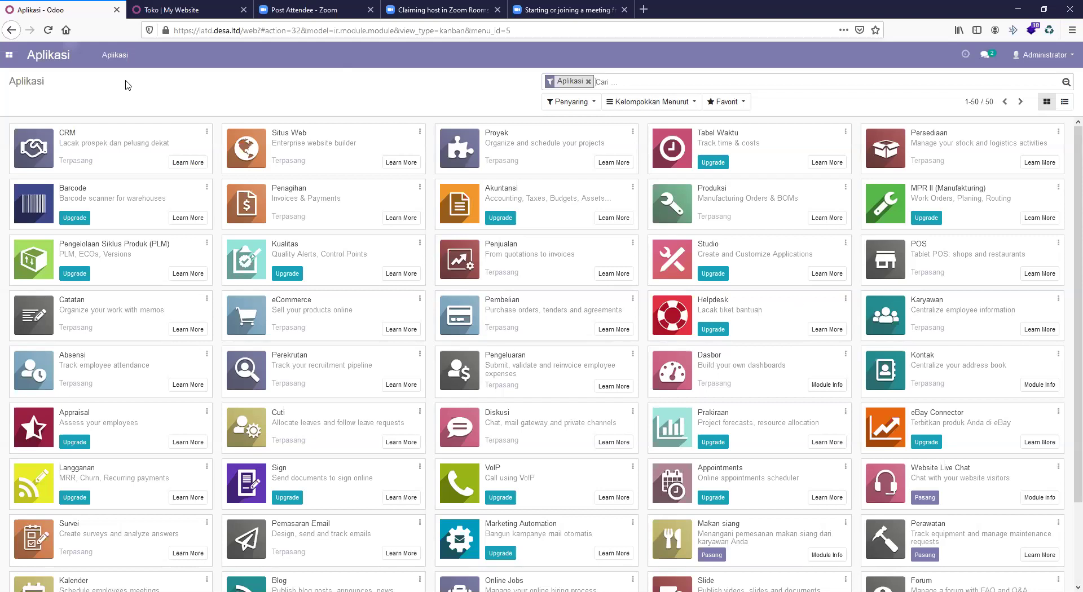
Open the My Company record from Pengaturan and change the company name to BUMDES A
click(8, 56)
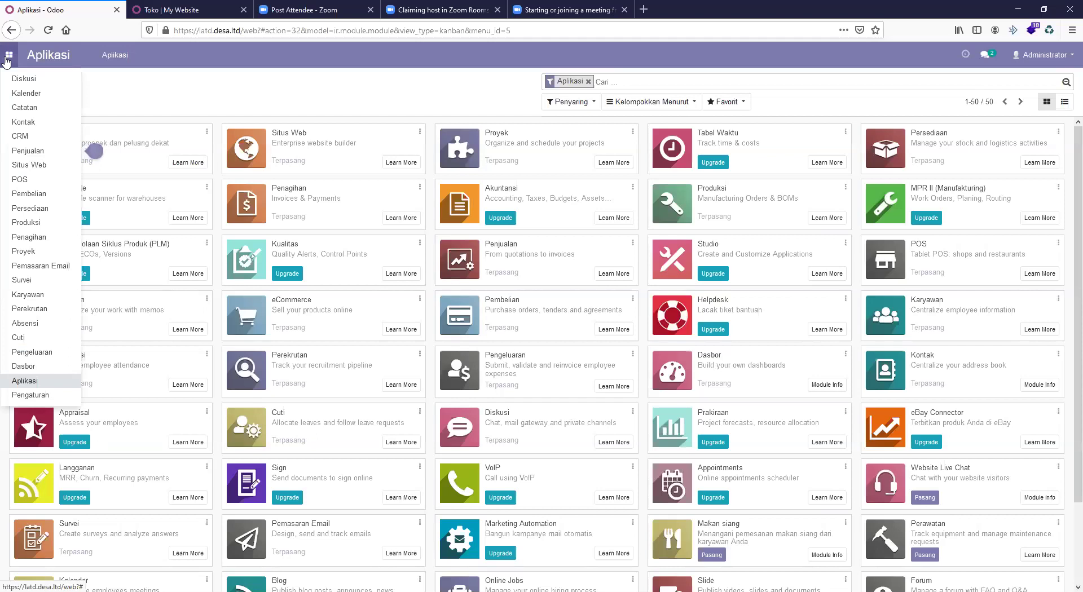
click(19, 396)
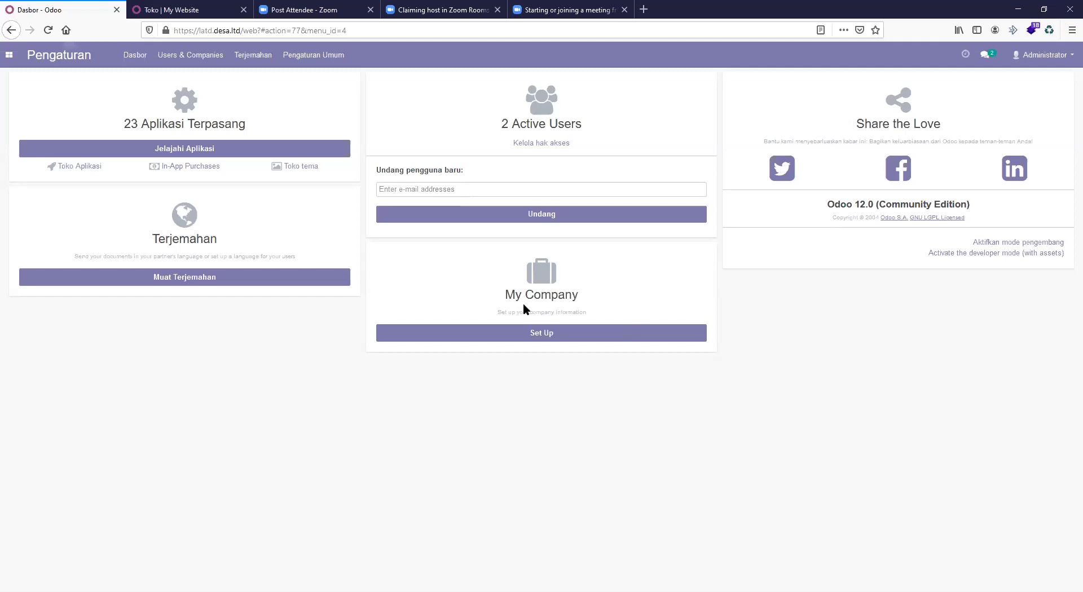
click(529, 336)
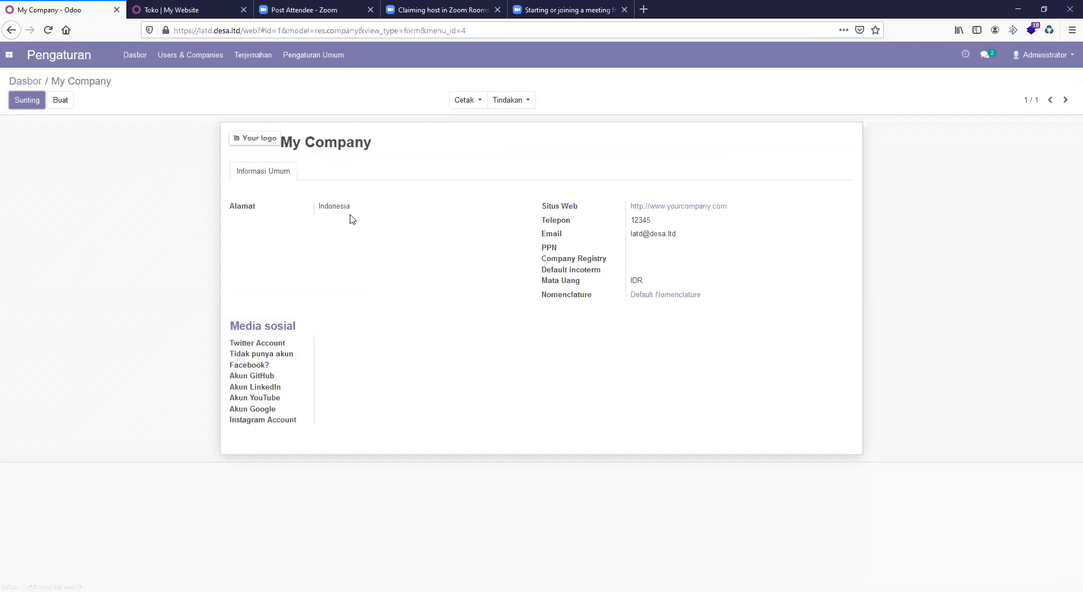
click(27, 101)
key(shift+Left)
key(shift+Left)
key(shift+Left)
key(shift+Left)
key(shift+Left)
key(shift+Left)
key(shift+Left)
key(shift+Left)
key(shift+Left)
key(shift+Left)
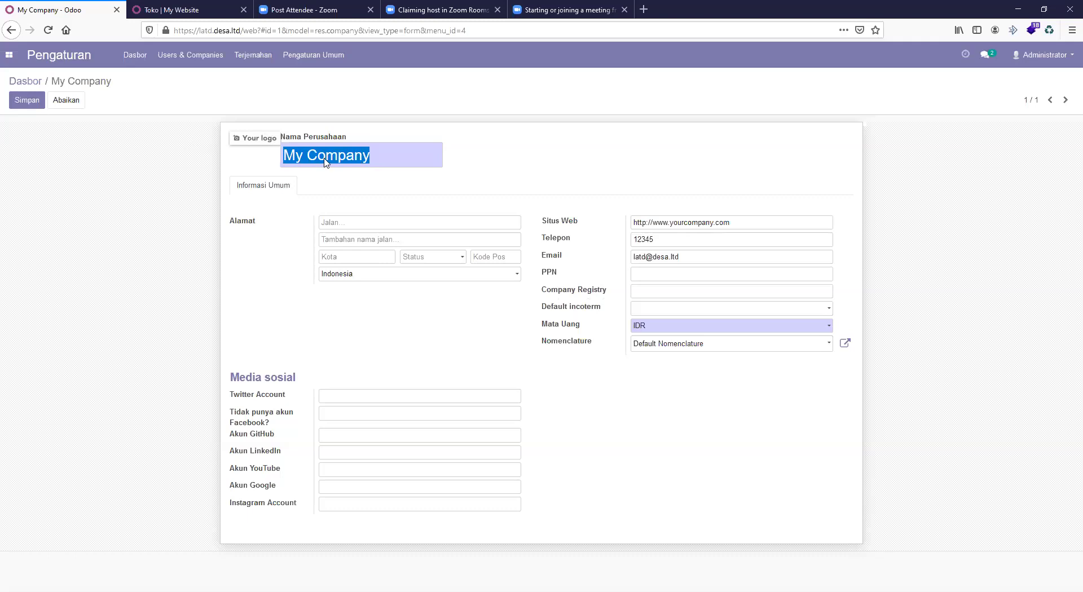
text(BUMDES)
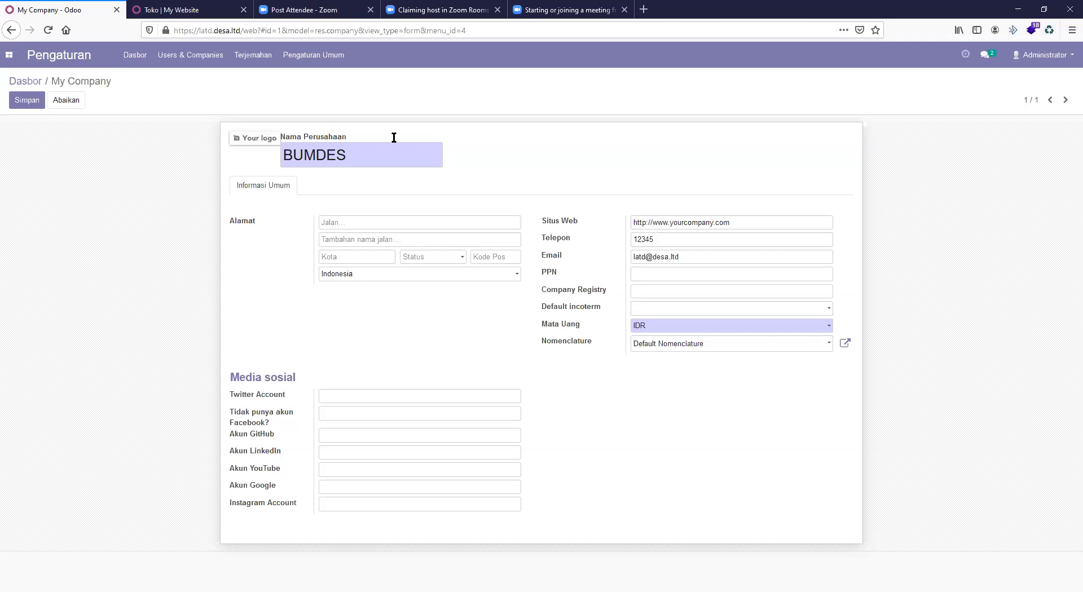
text(A)
Set the company's street address to Brebes and save the record
click(344, 225)
text(Brebes)
click(25, 102)
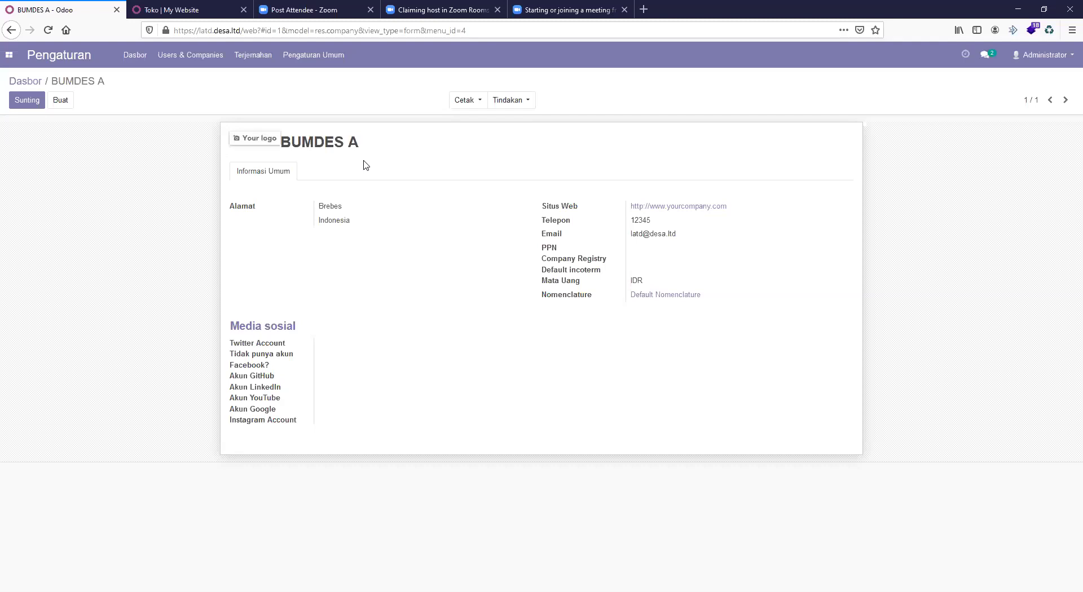
Create a second company named Unit Sampah with street address Brebes A, and return to the company list
click(208, 54)
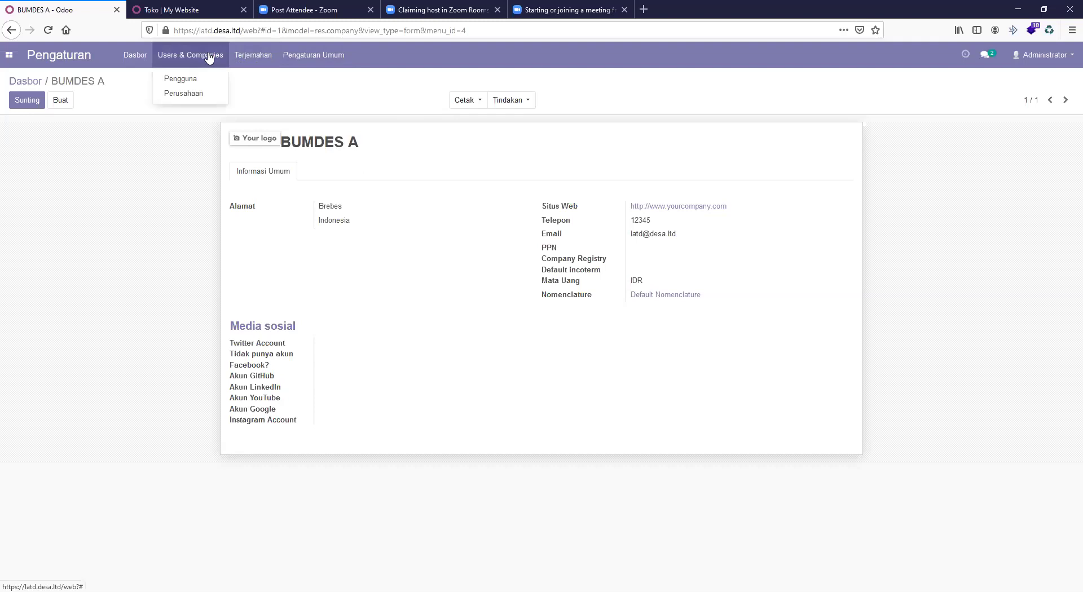
click(181, 94)
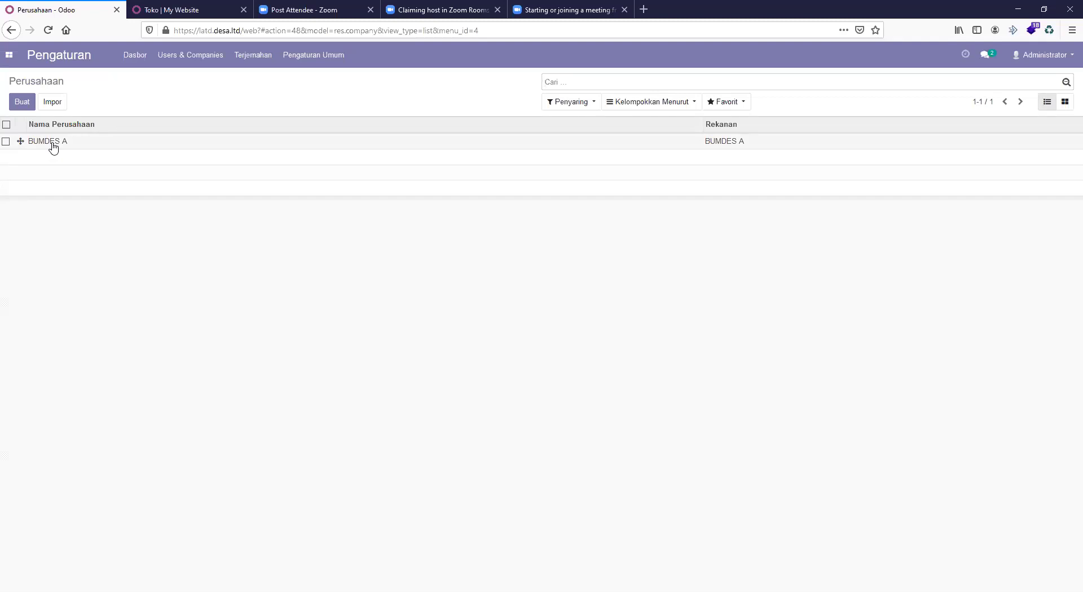
click(23, 104)
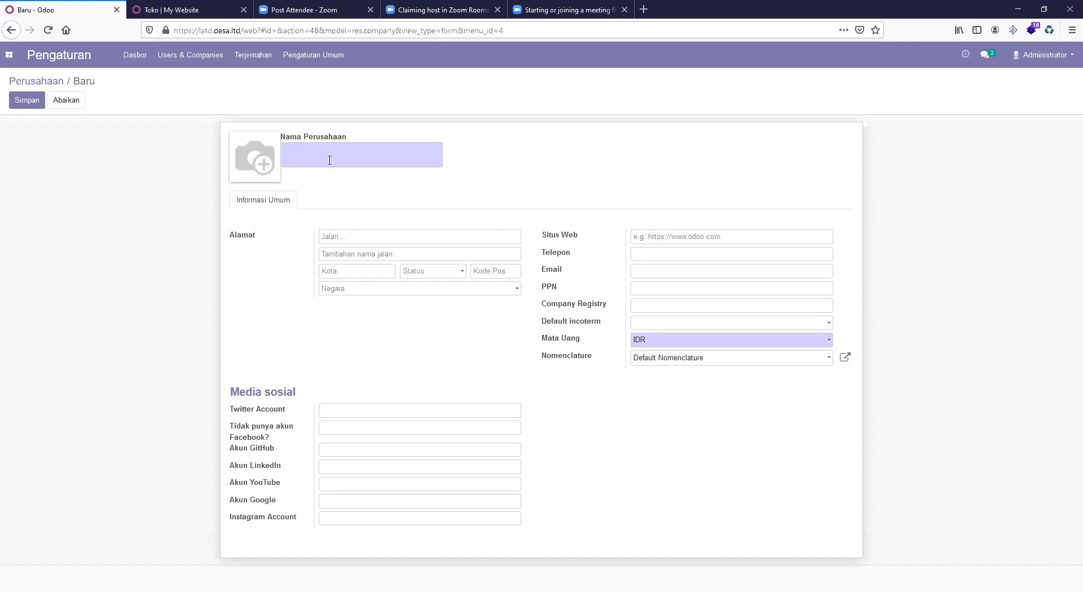
text(Unit Sampah)
text(Brebes A)
click(20, 105)
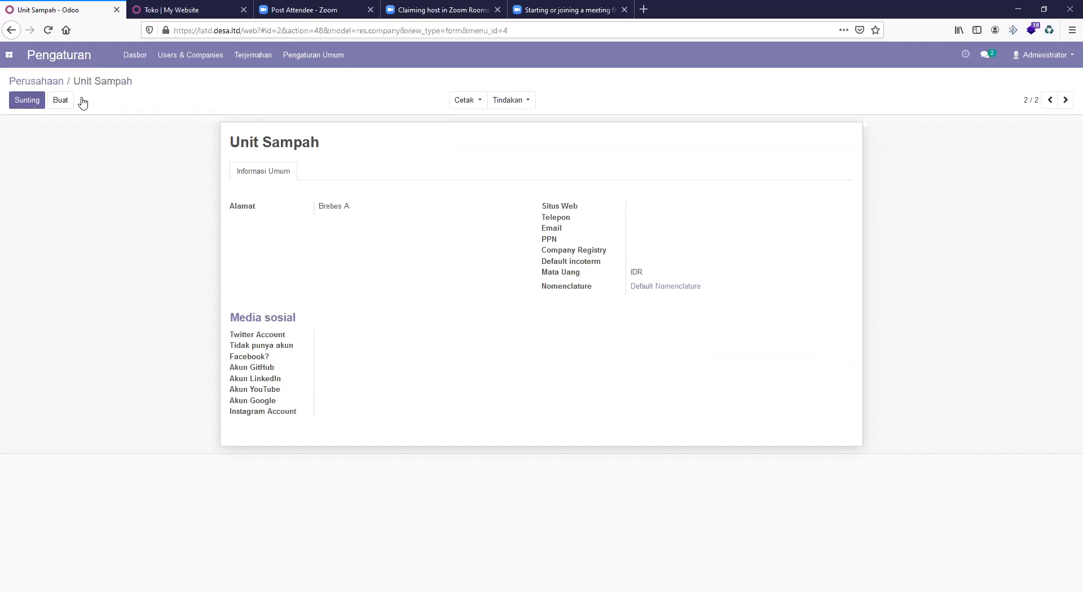
click(202, 62)
click(189, 94)
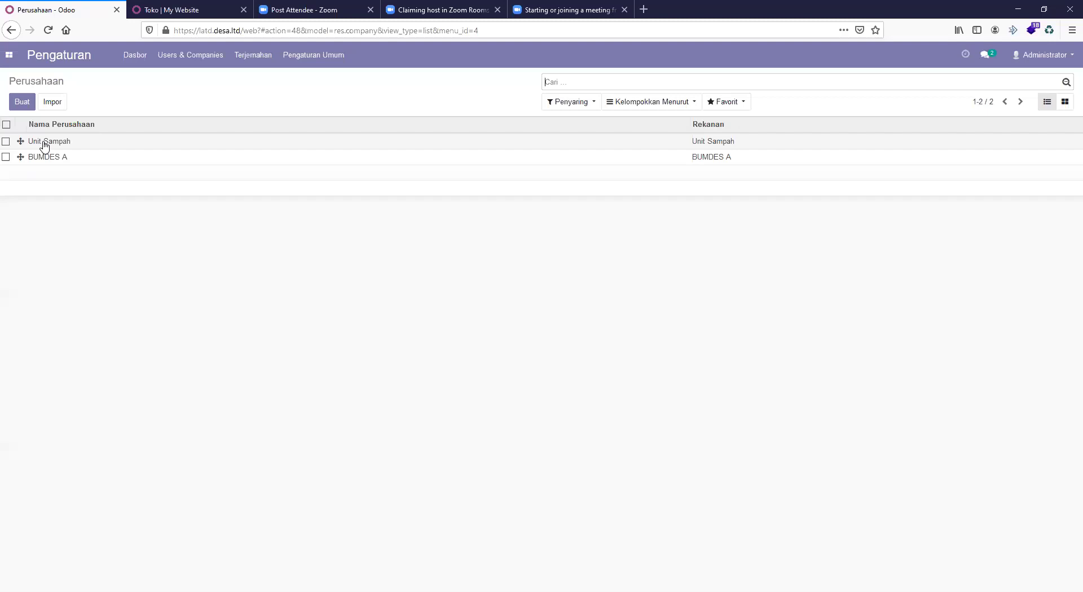
Begin a new user with Unit Sampah as current company and remove BUMDES A from the allowed companies
click(189, 65)
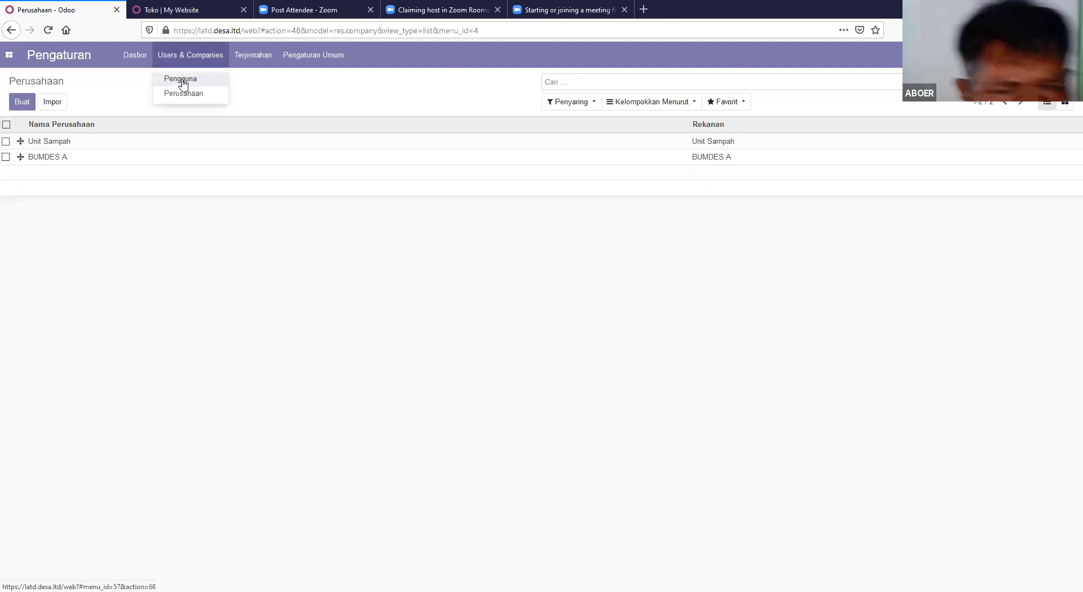
click(183, 82)
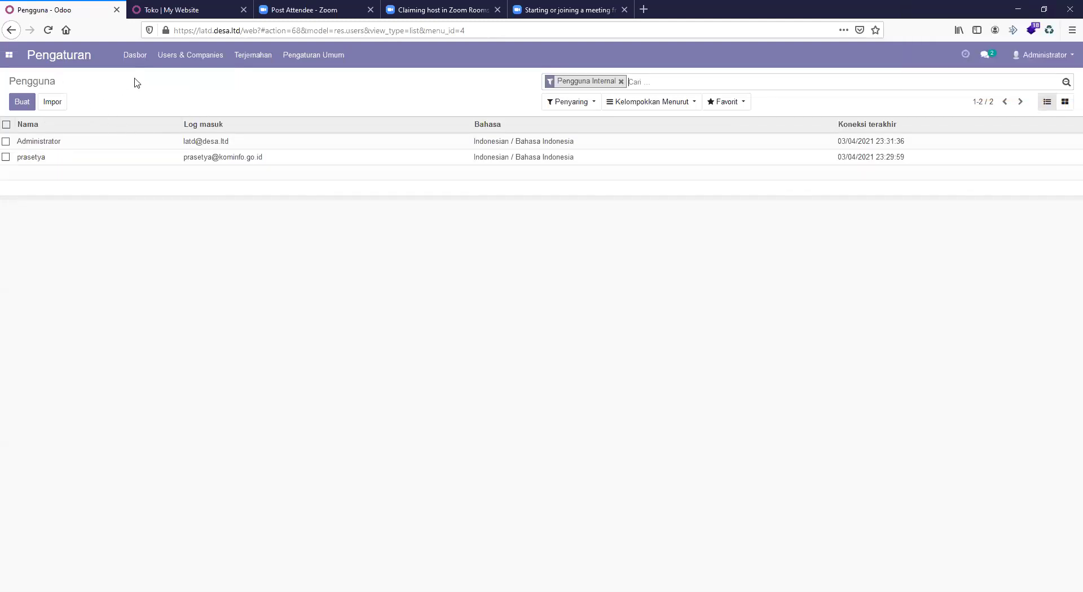
click(21, 103)
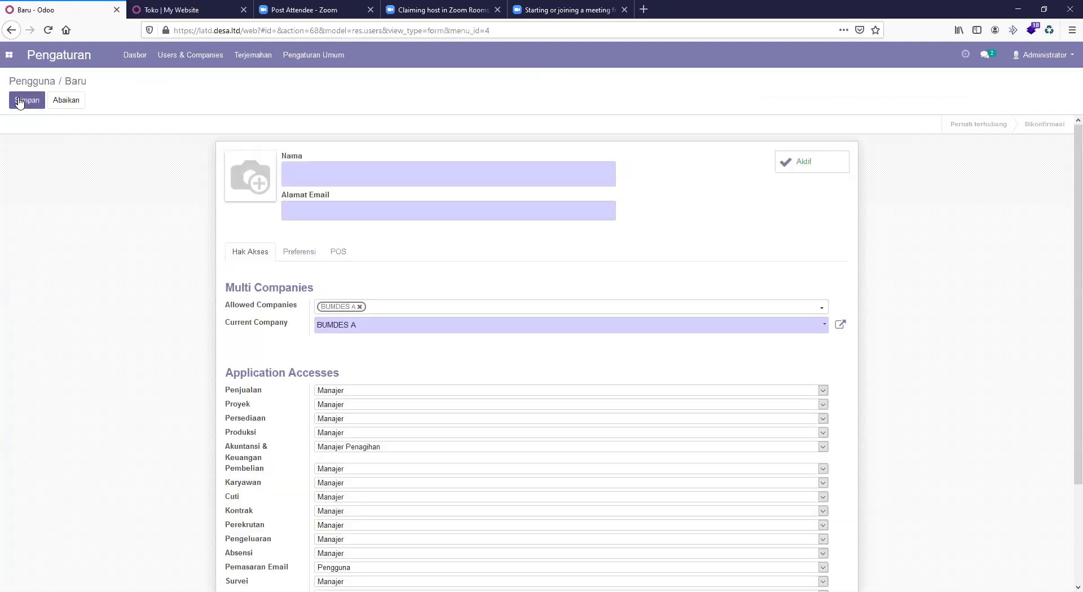
click(351, 327)
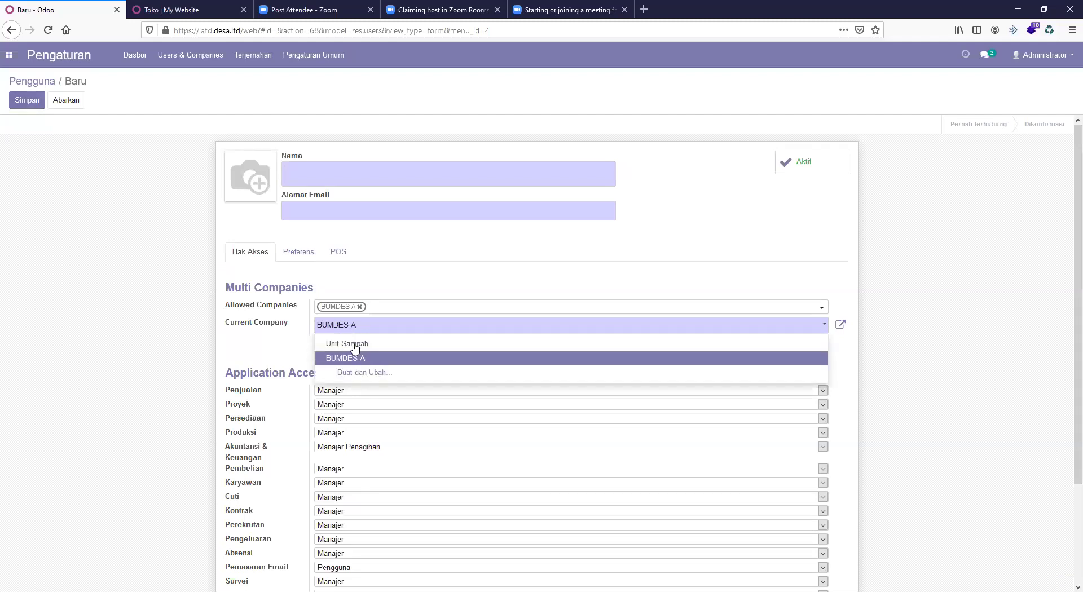
click(355, 344)
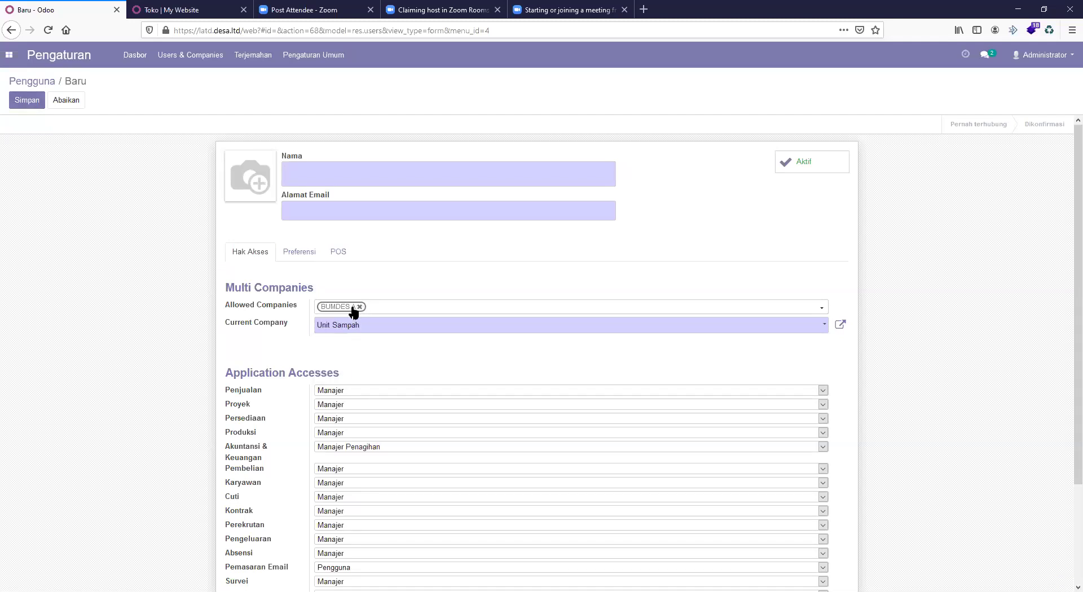
click(359, 308)
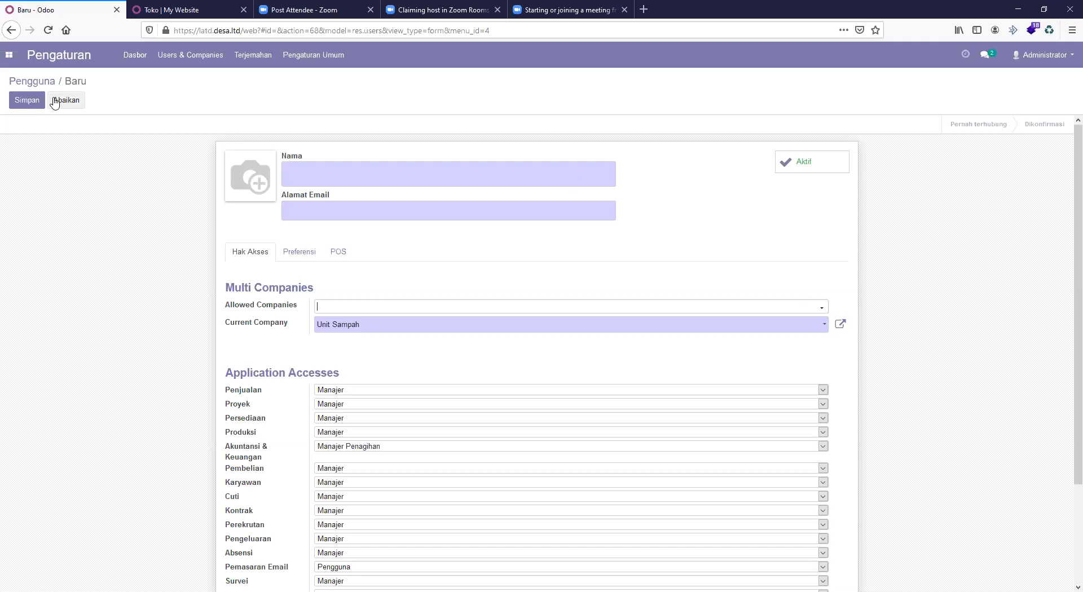
Discard the unsaved user and look through the modules in the Aplikasi catalogue
click(9, 55)
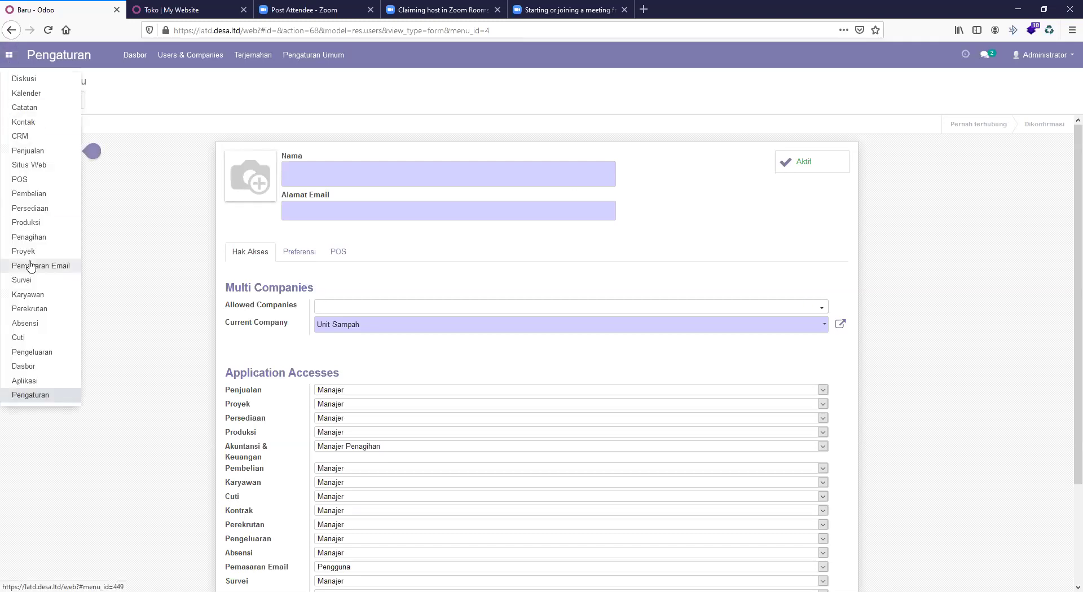
click(24, 384)
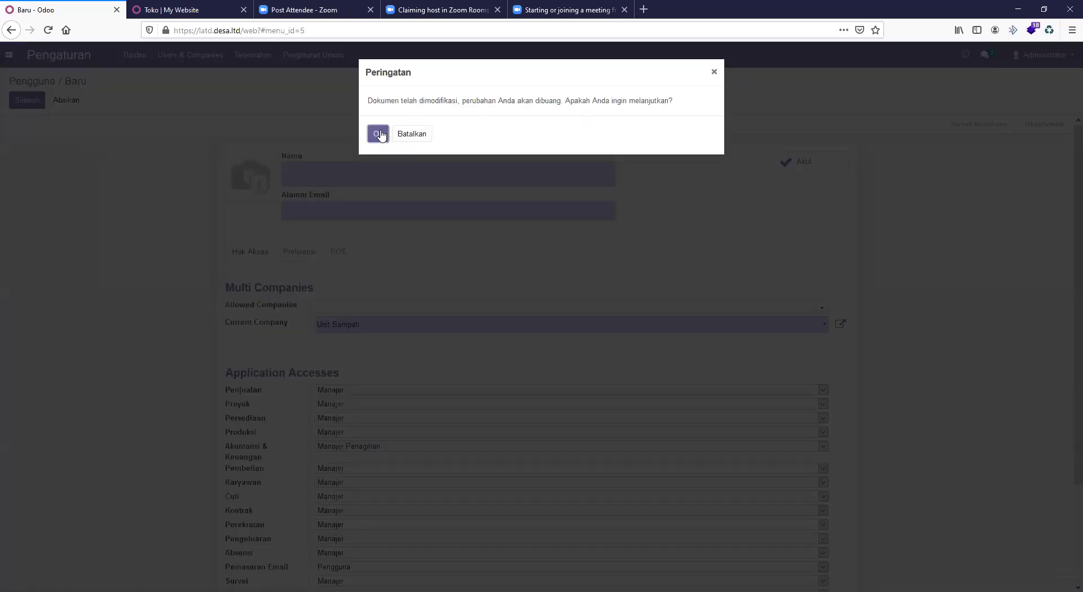
click(377, 134)
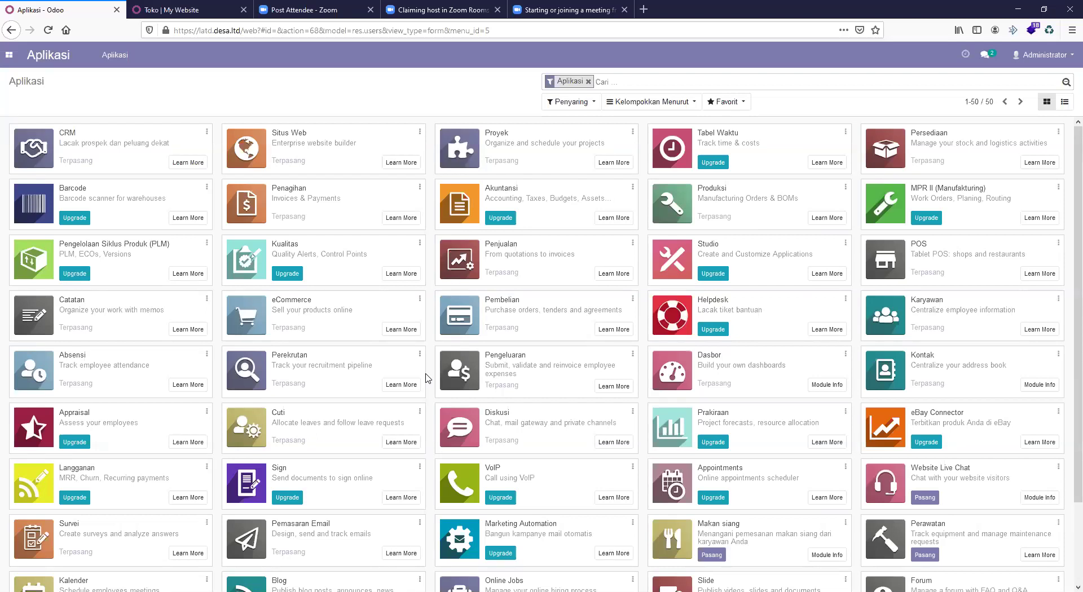
scroll(425, 378, down, 3)
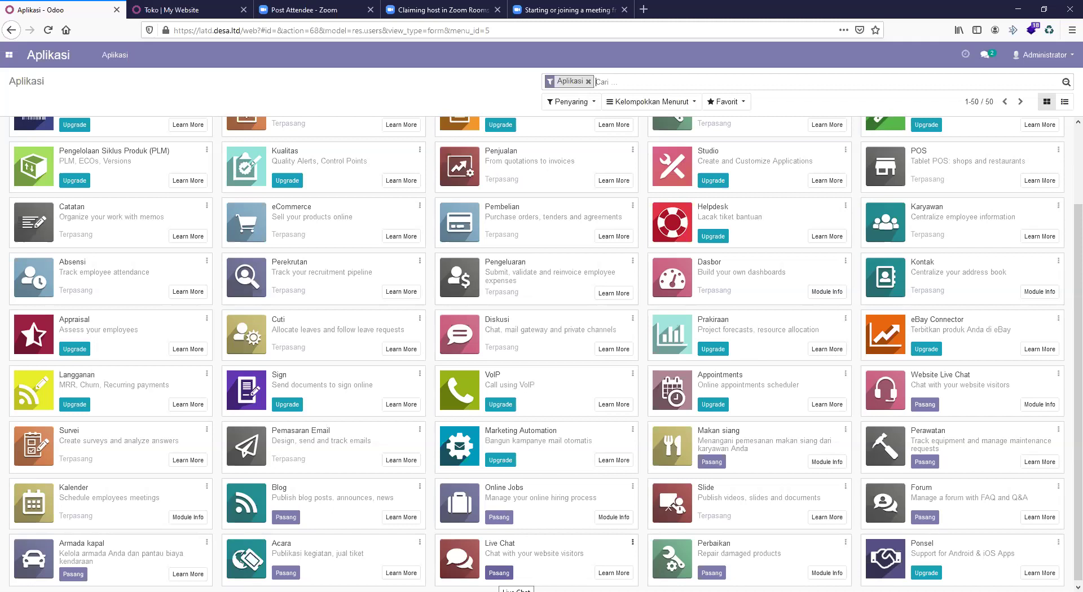
scroll(516, 581, up, 3)
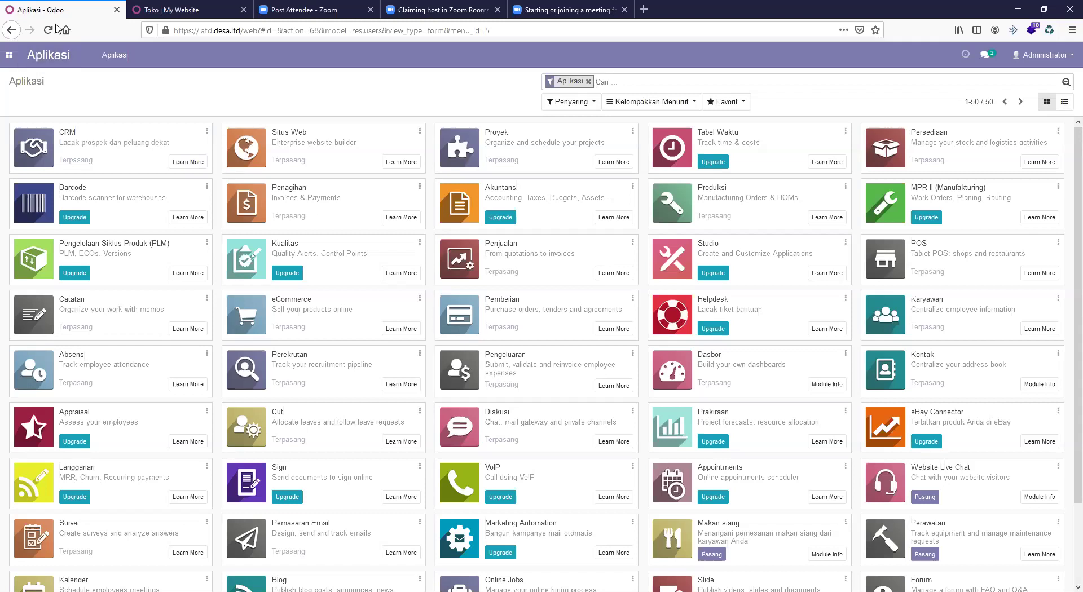
Open the quotation list of the Penjualan module
click(8, 56)
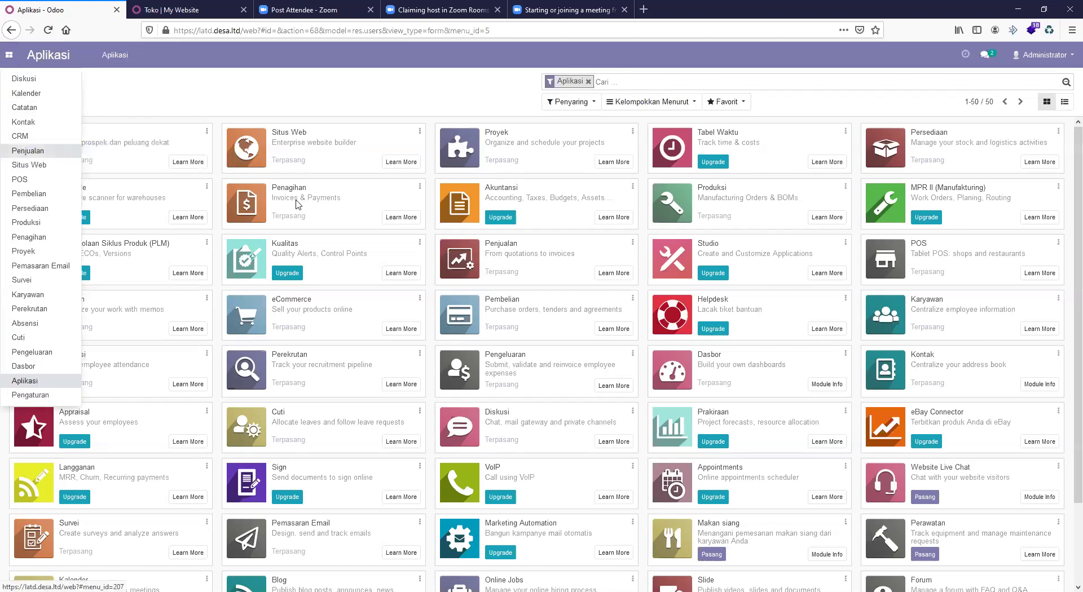
click(22, 152)
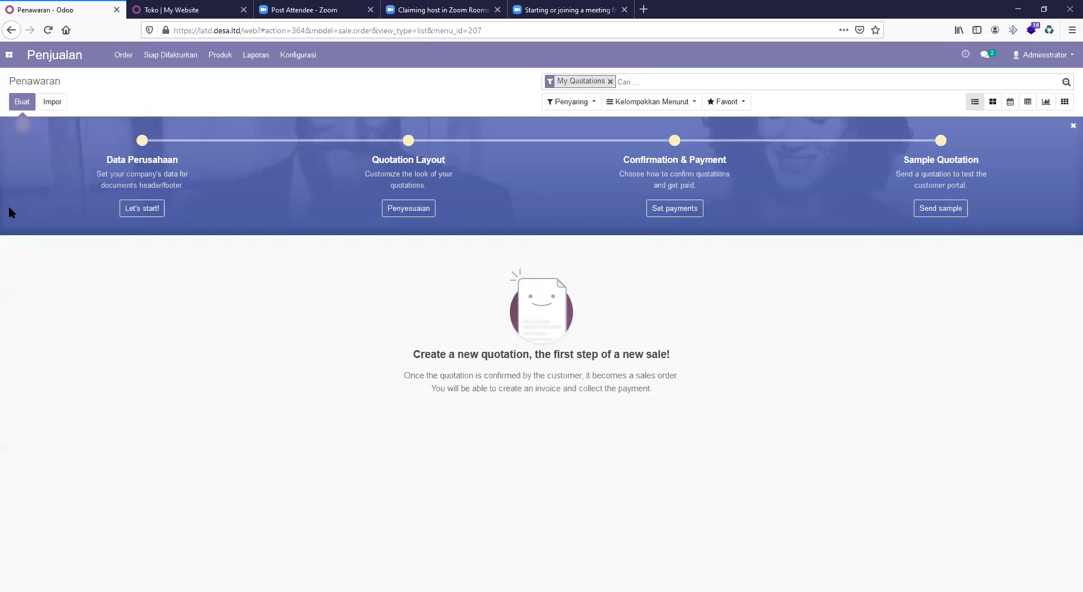
Return to the Aplikasi catalogue and look through the available and installed modules
click(11, 56)
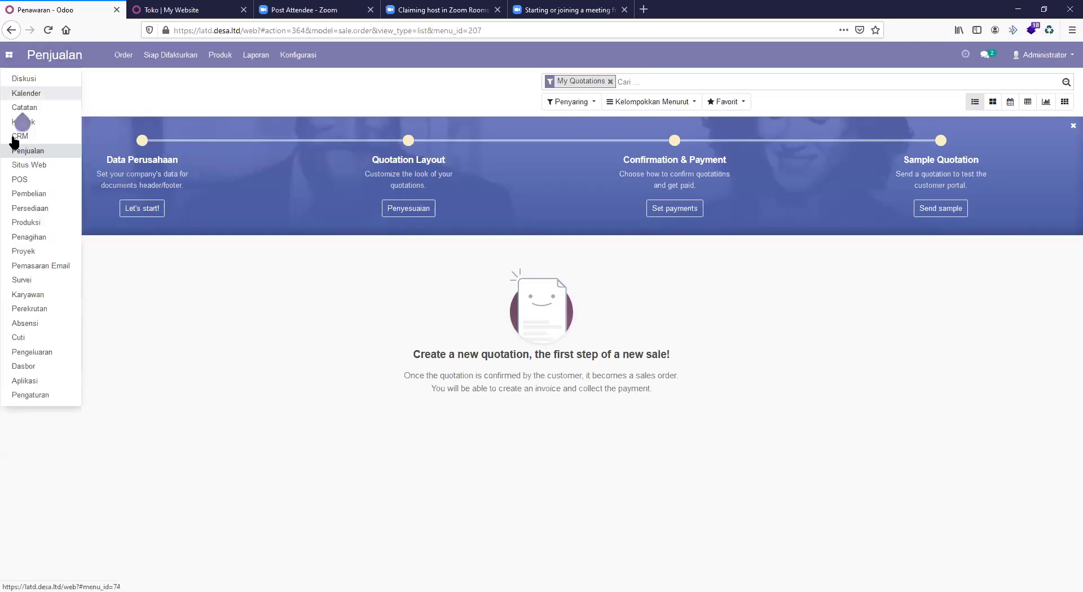
click(31, 386)
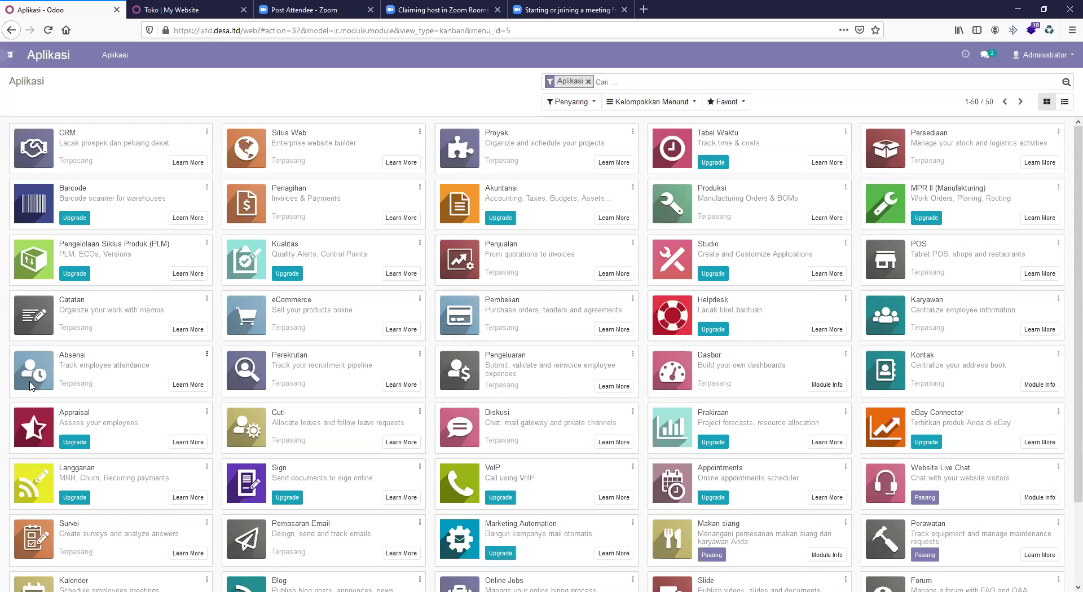
scroll(486, 428, down, 2)
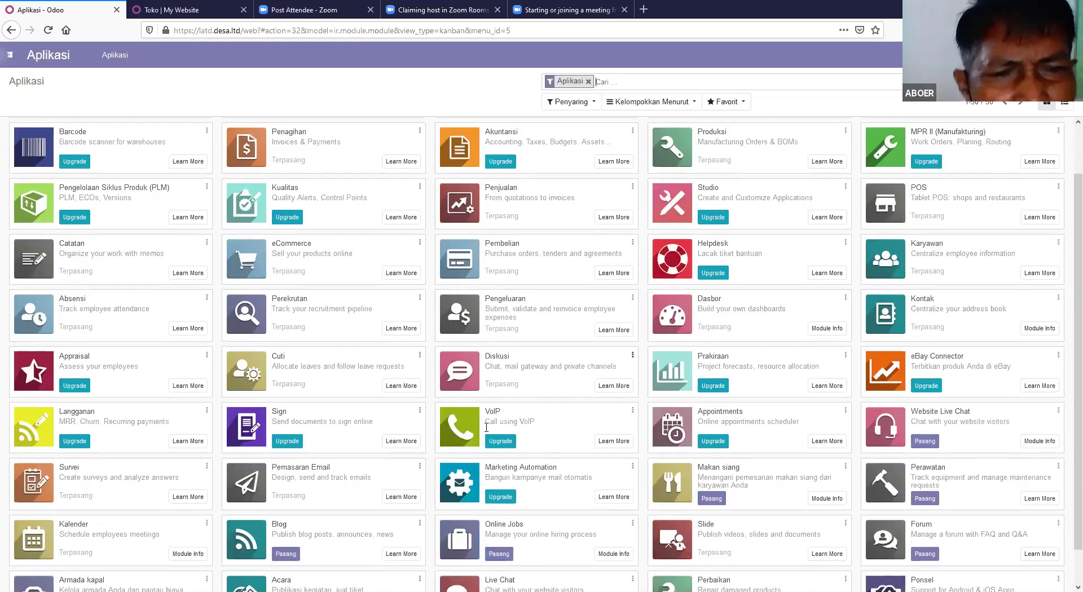
scroll(486, 428, down, 1)
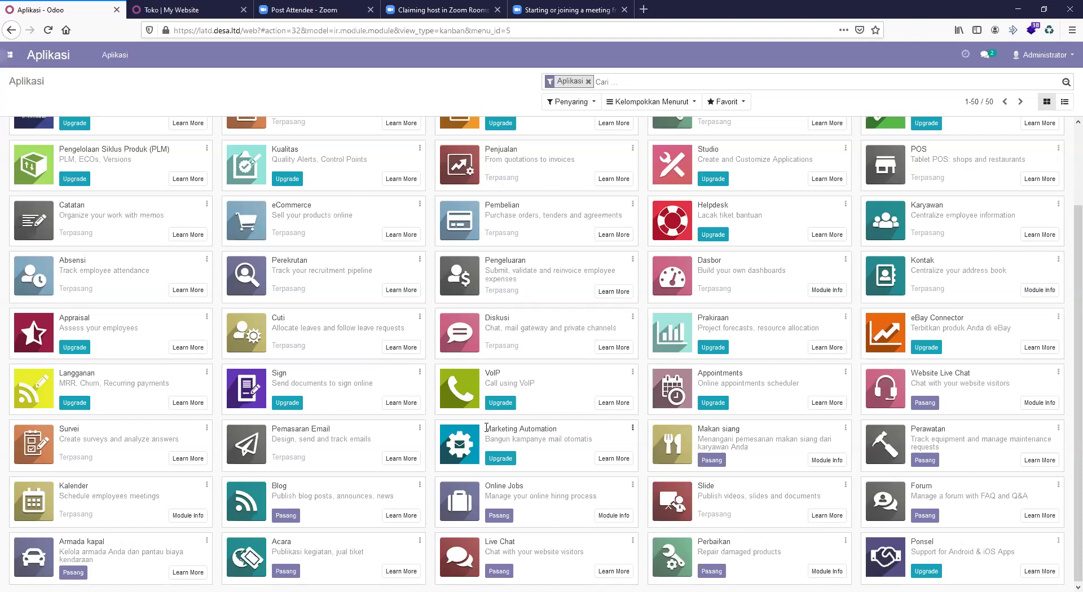
scroll(486, 427, up, 1)
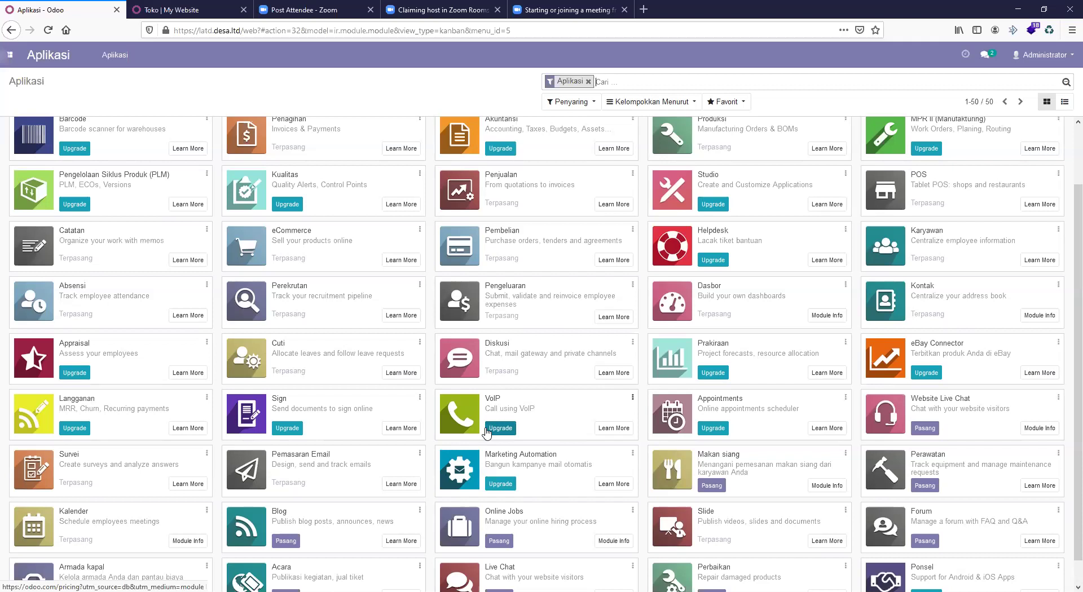
scroll(486, 431, up, 2)
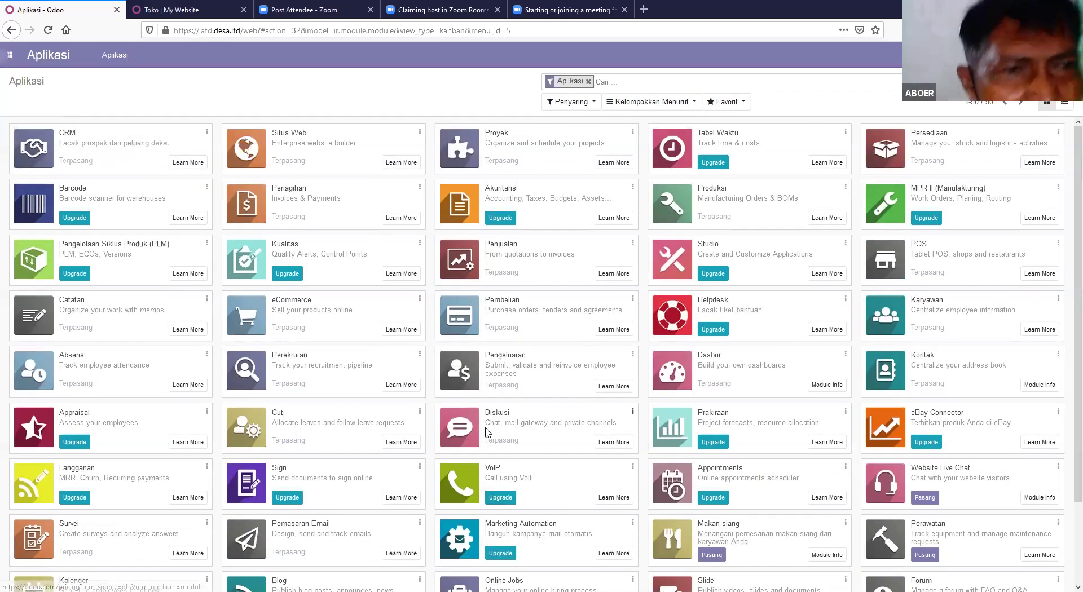
scroll(486, 432, down, 1)
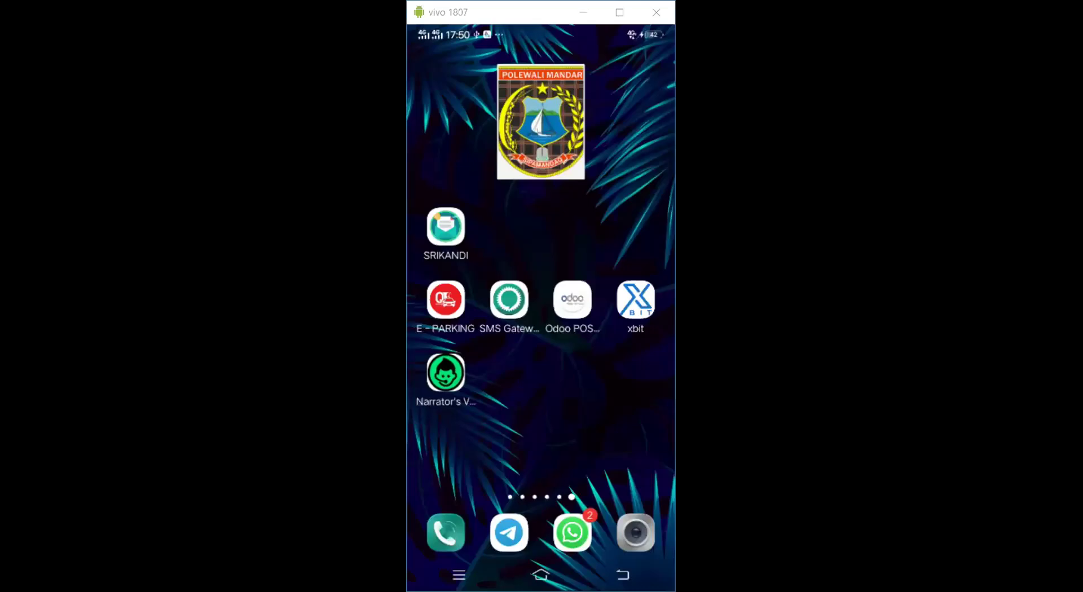
Switch to the Odoo POS app on the mirrored phone and open its Products list
click(568, 310)
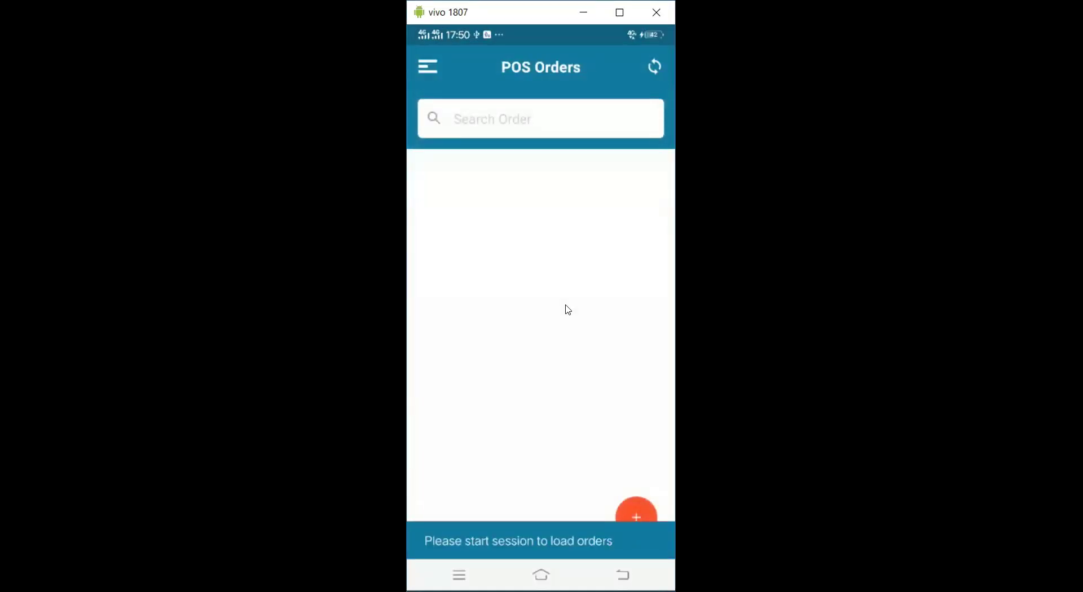
click(434, 73)
click(472, 186)
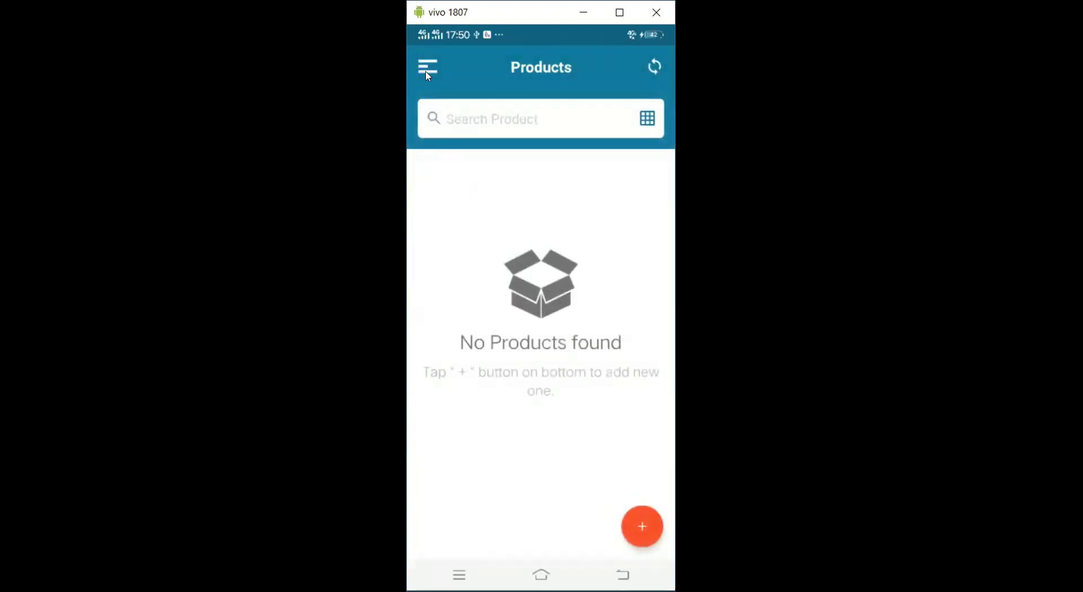
Open the mobile POS Dashboard, examine its session, order and sales figures, and bring up the app's navigation again
click(428, 69)
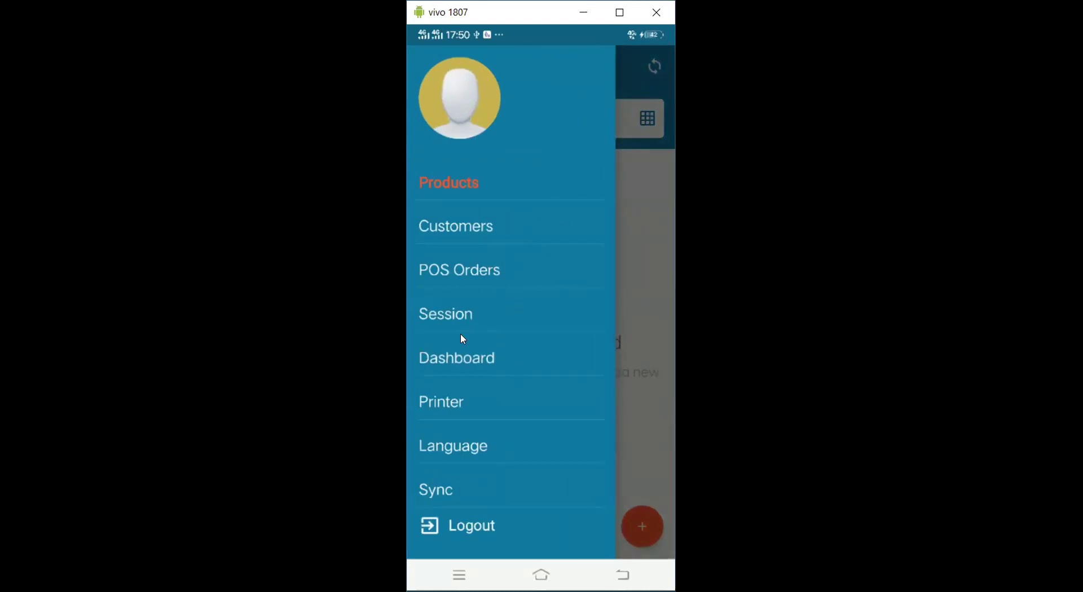
click(481, 358)
scroll(553, 387, down, 3)
scroll(555, 424, up, 3)
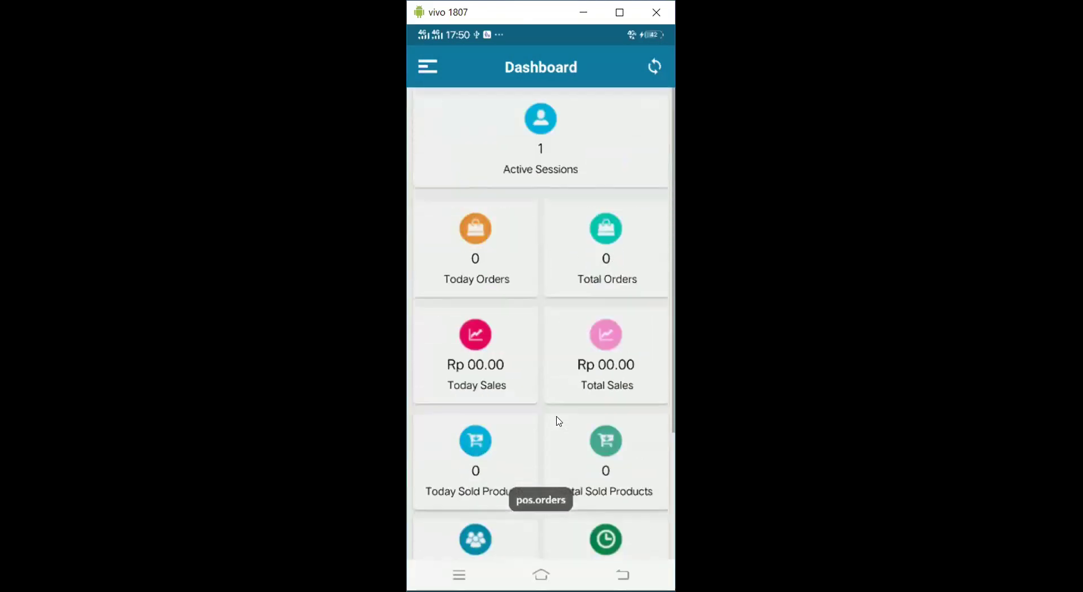
scroll(558, 421, down, 3)
scroll(572, 434, up, 3)
scroll(575, 441, down, 3)
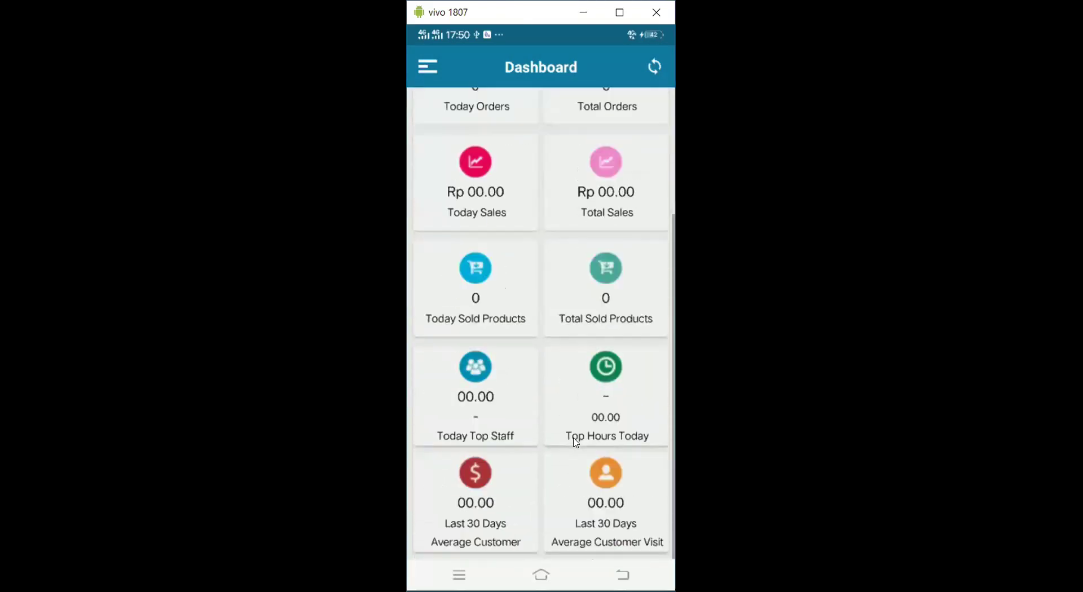
scroll(542, 367, up, 3)
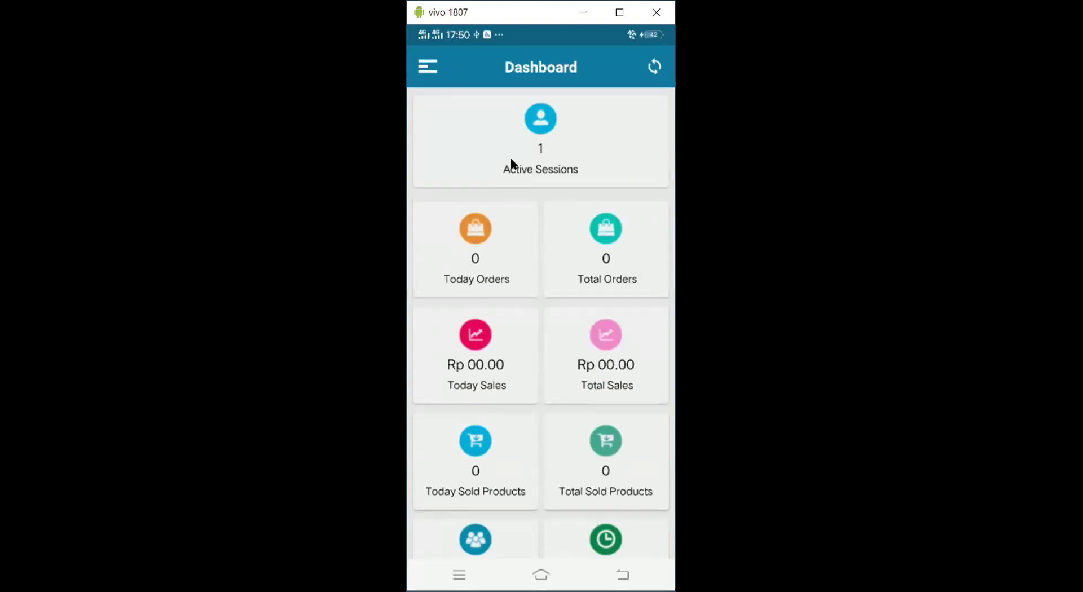
click(427, 67)
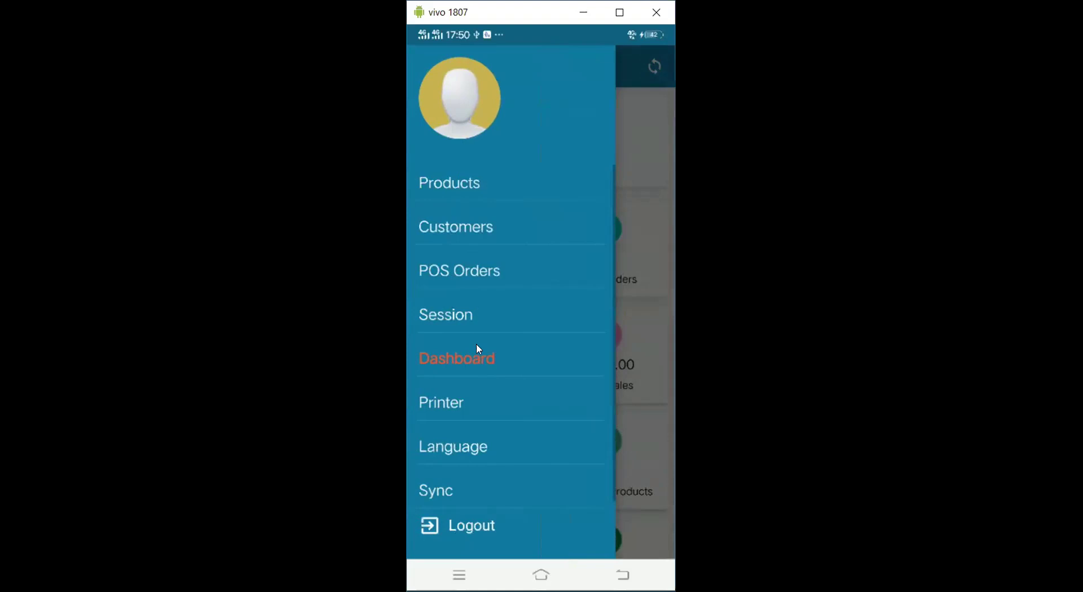
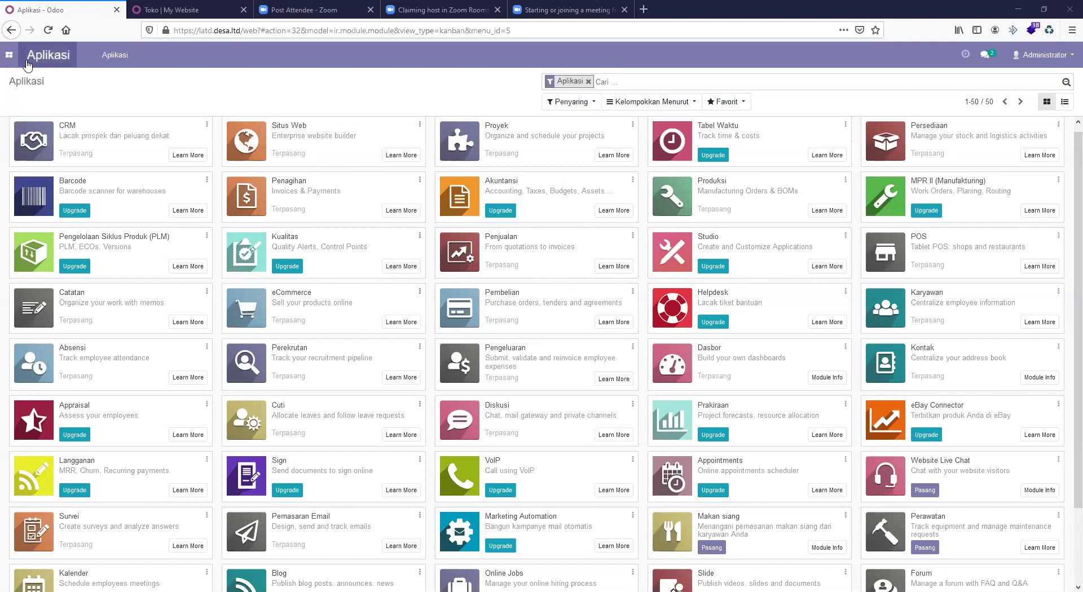
Switch to the Odoo Aplikasi catalogue and uninstall the Pembelian module, with its dependent technical modules shown before confirming
click(10, 56)
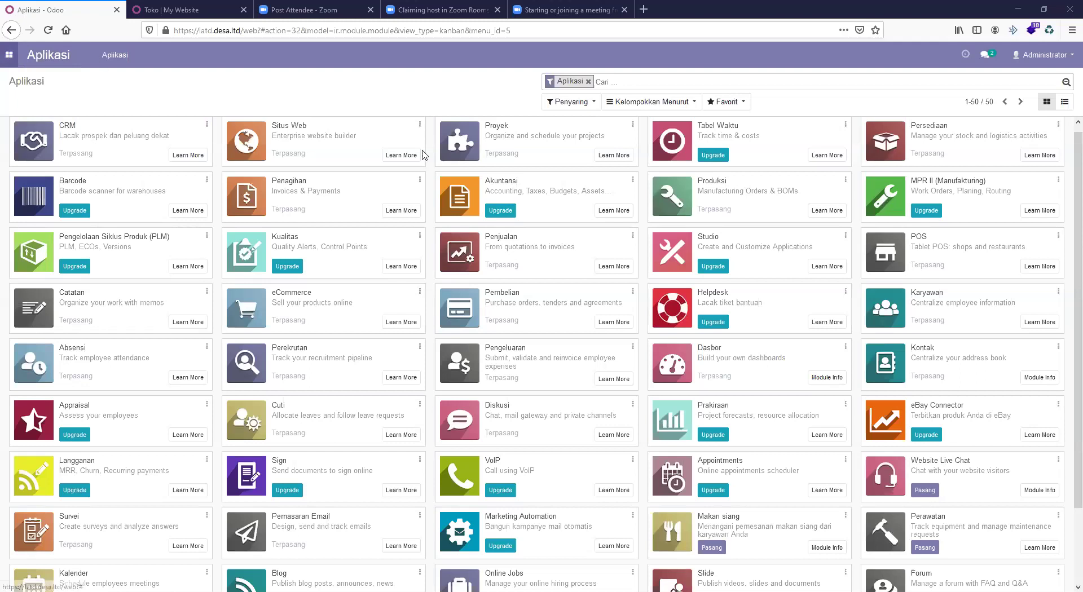
click(523, 304)
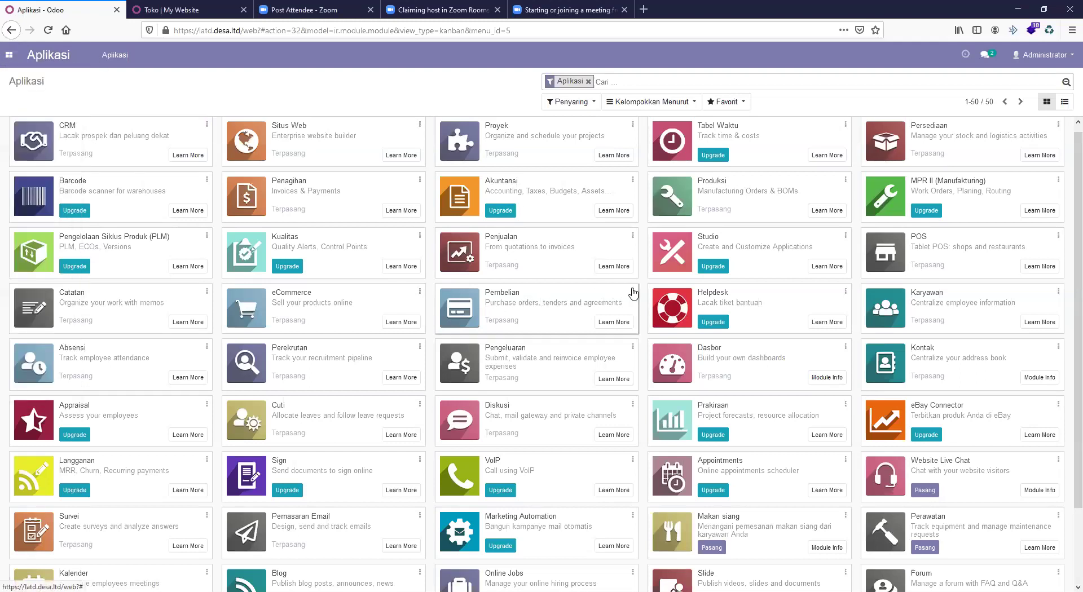
click(633, 291)
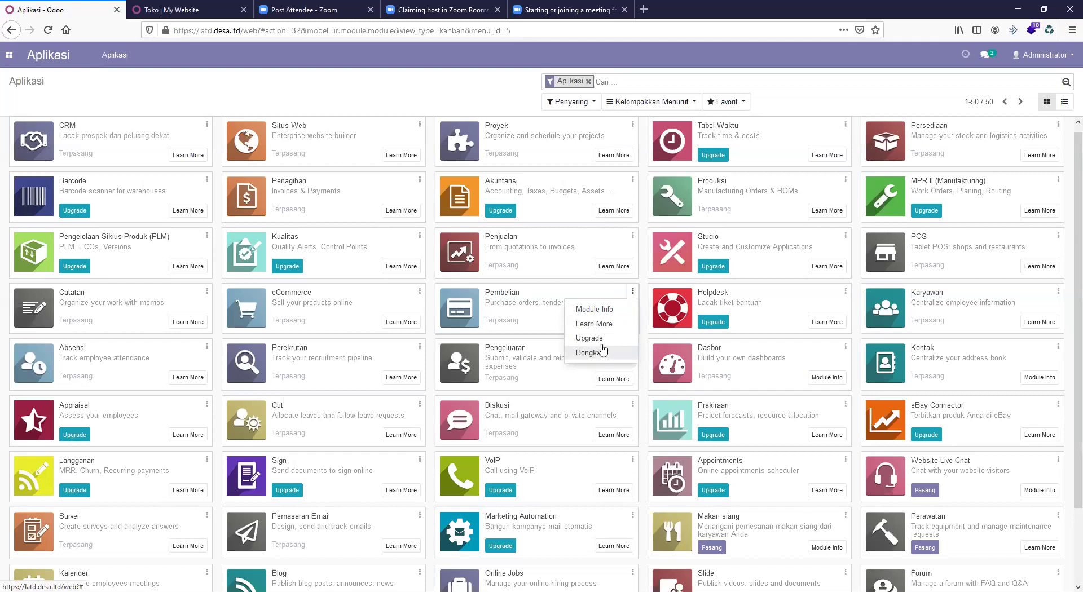
click(598, 353)
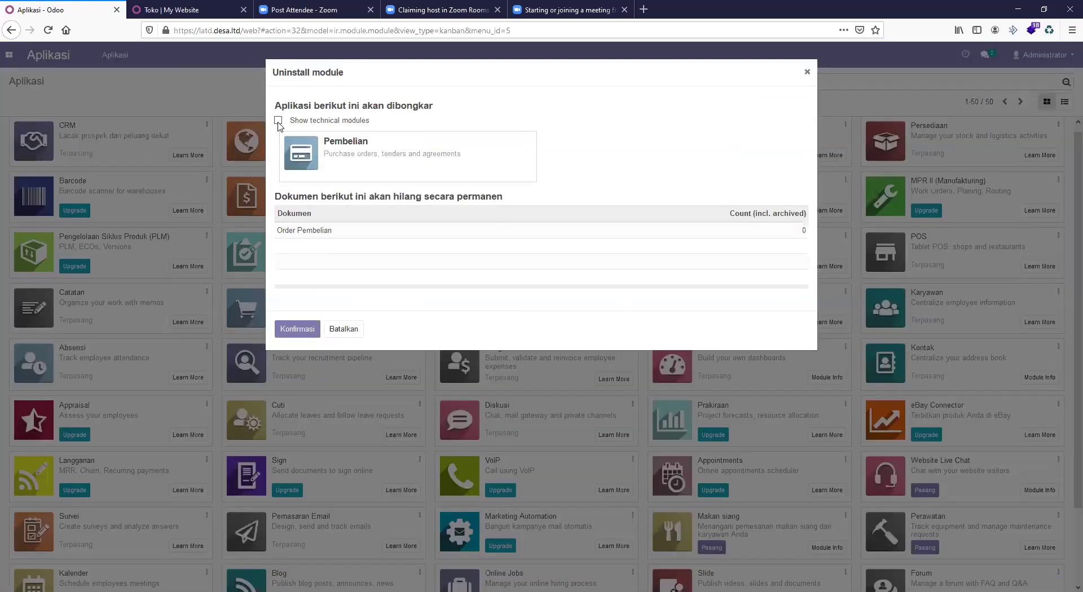
click(278, 120)
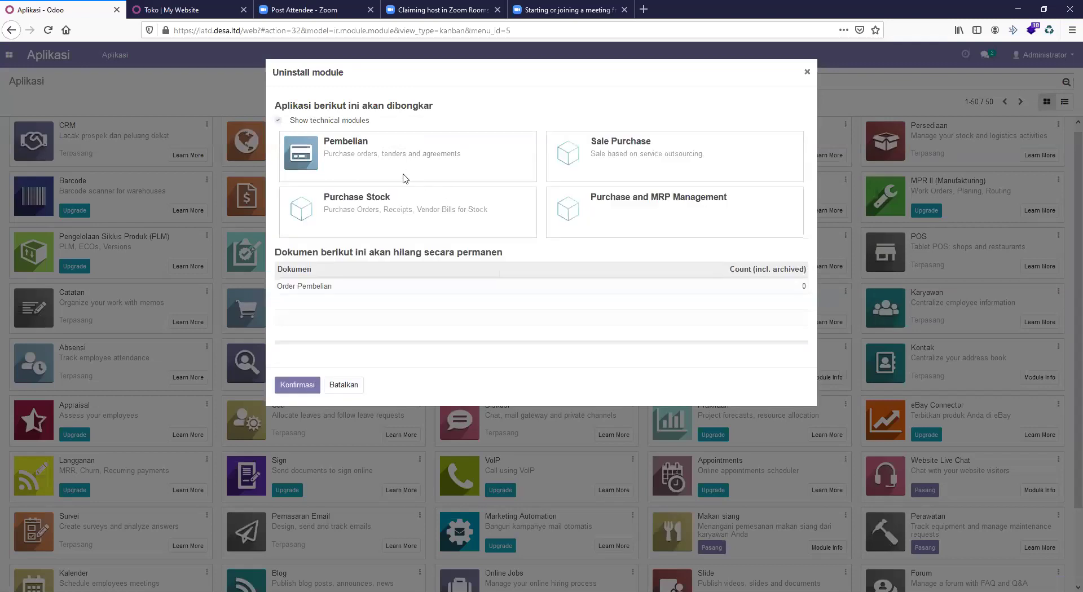
click(301, 386)
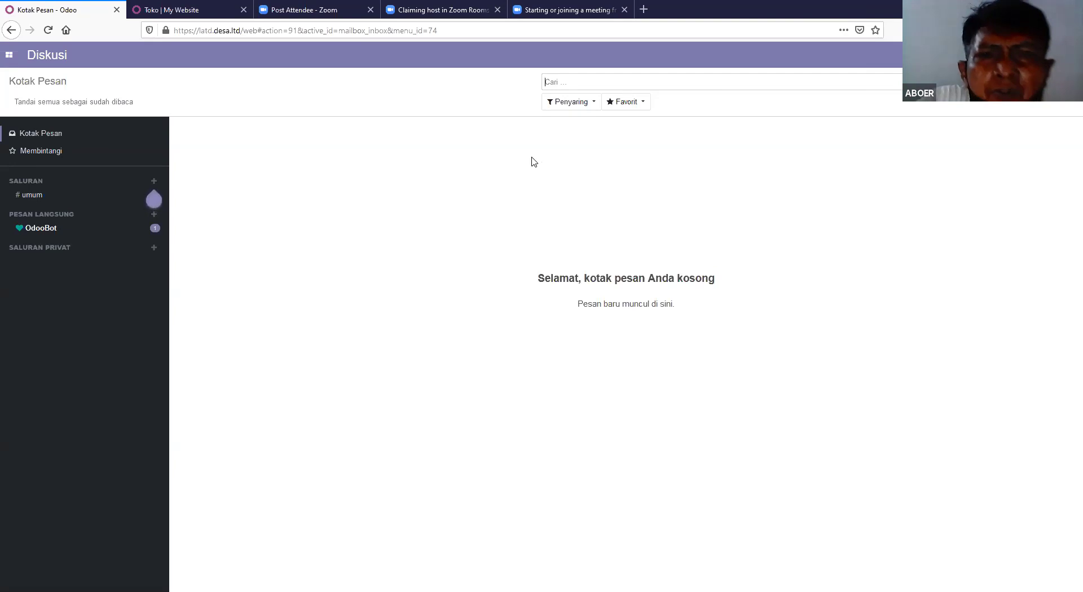
Go back to the Aplikasi catalogue and uninstall the Proyek module, showing the technical modules before confirming
click(12, 59)
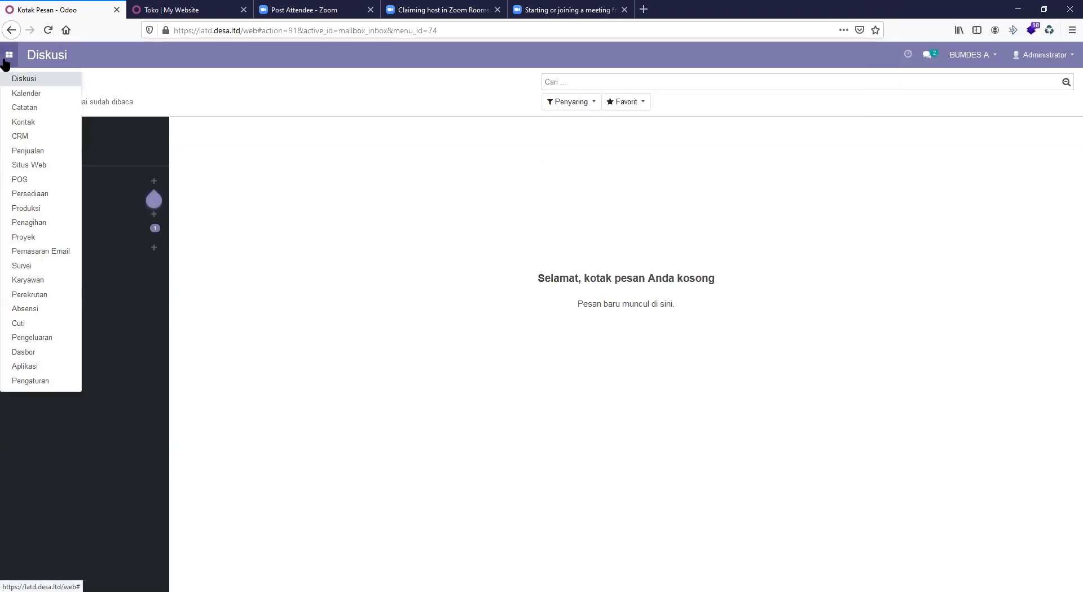
click(25, 366)
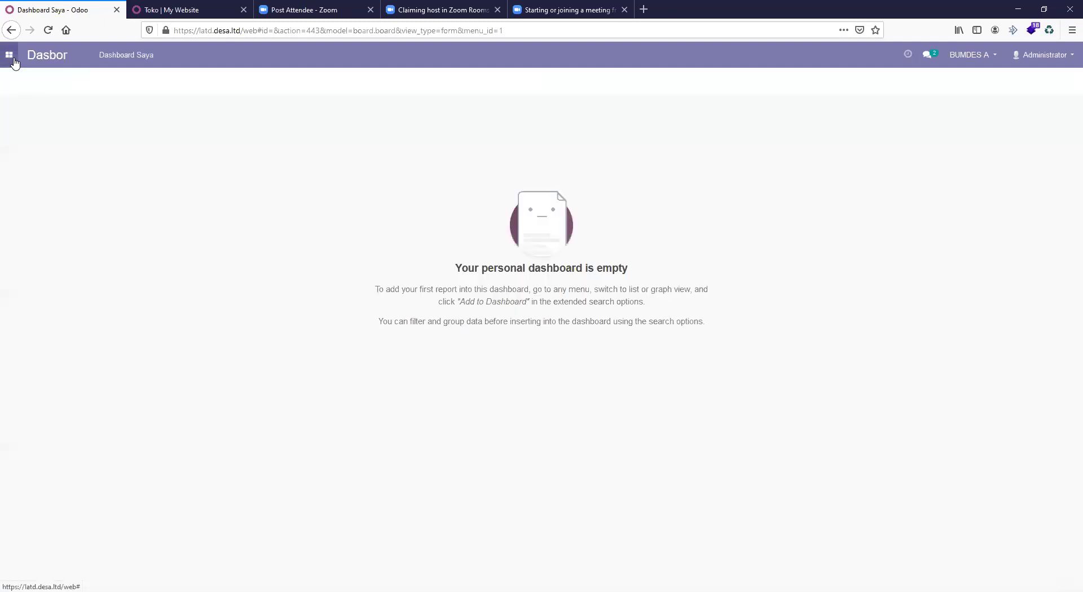
click(9, 55)
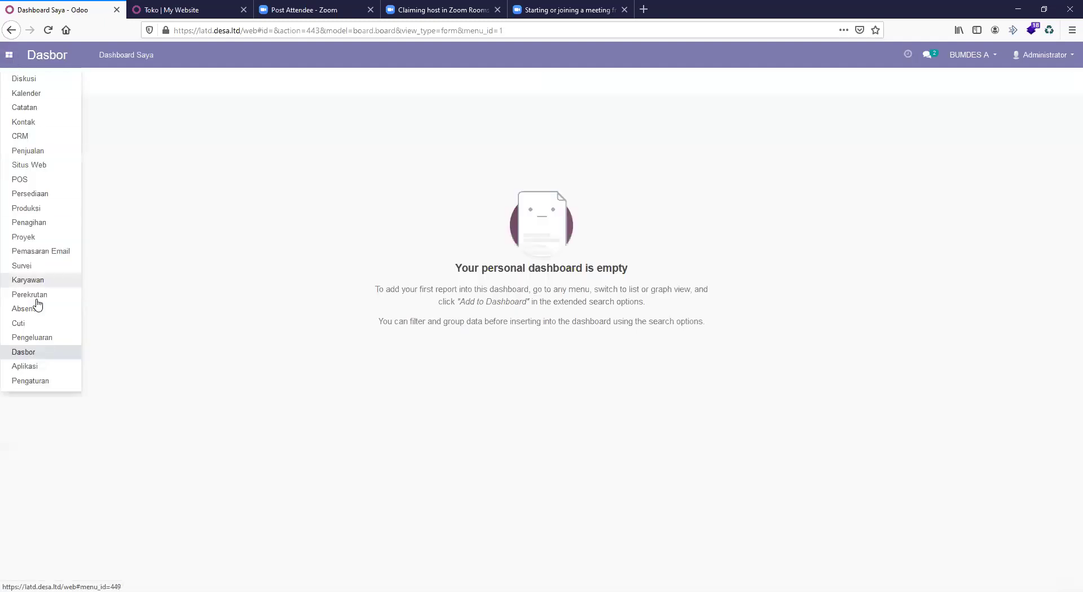
click(40, 368)
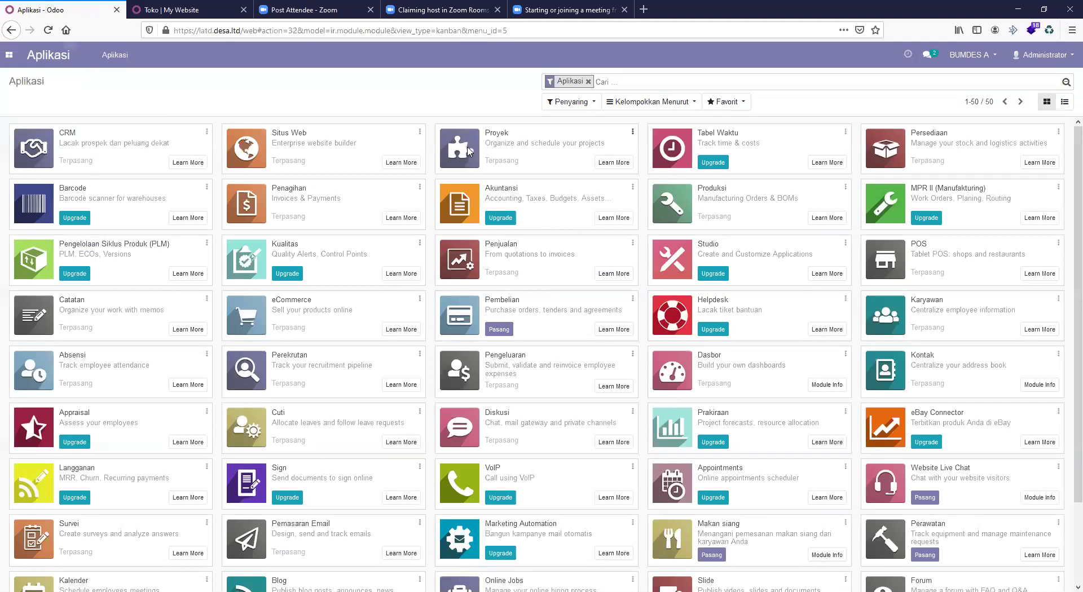
click(631, 133)
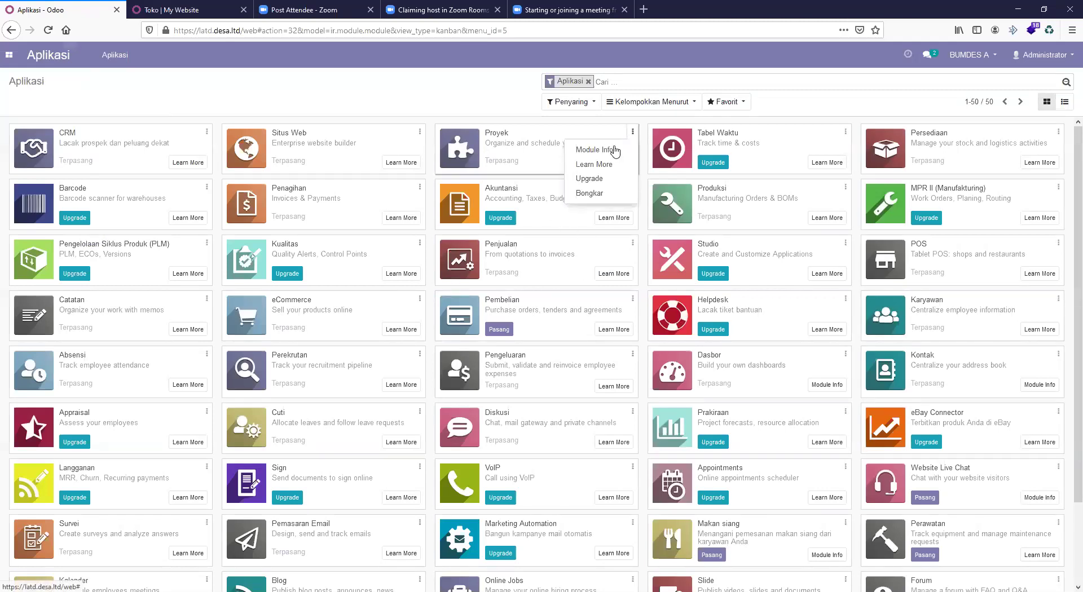
click(586, 193)
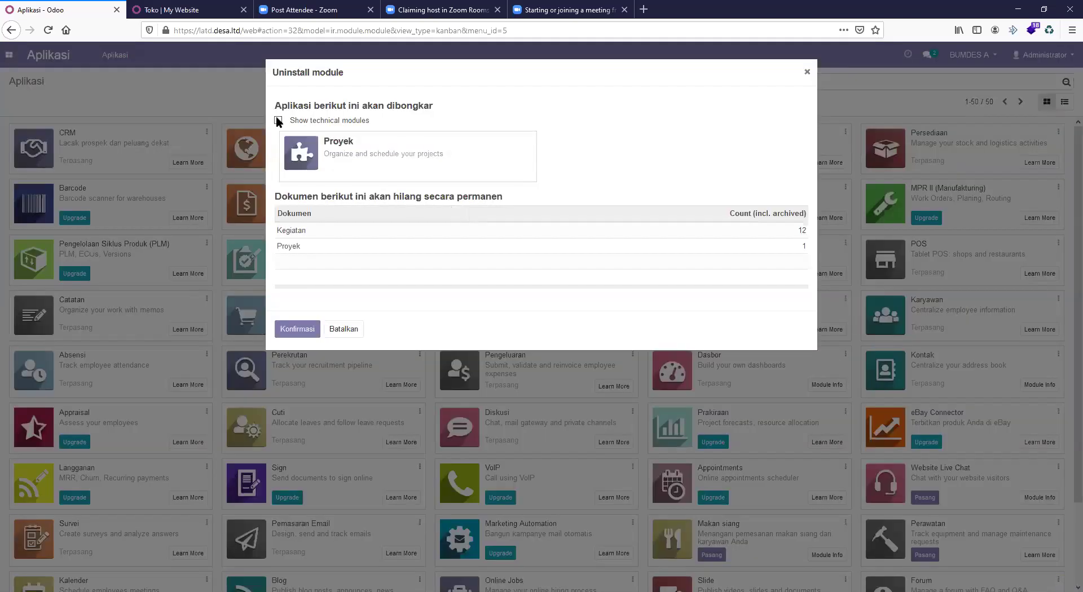
click(278, 120)
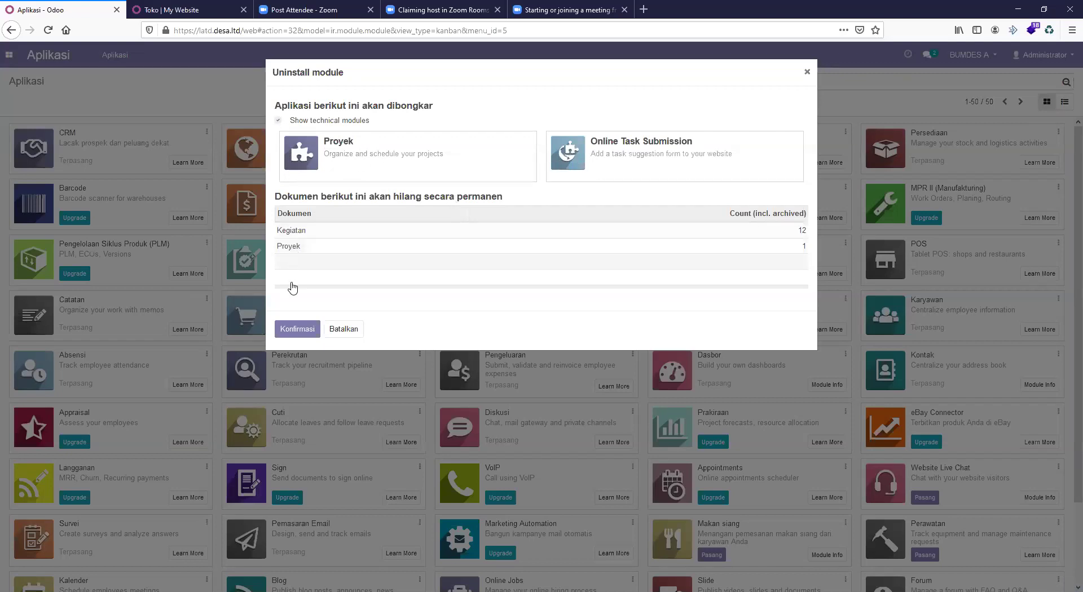
click(294, 329)
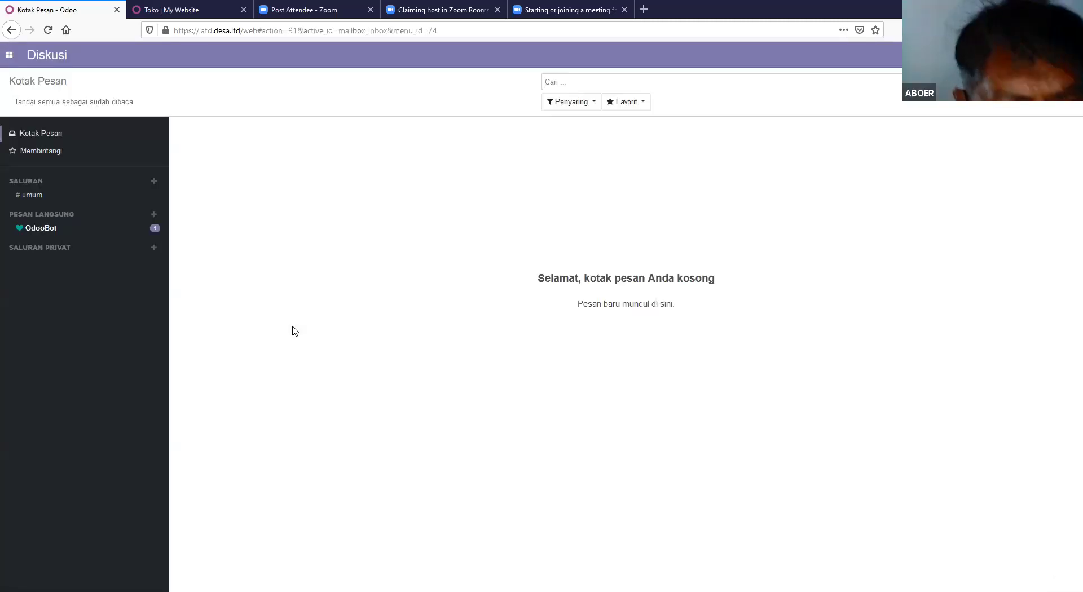
Reopen the Aplikasi catalogue and check the modules after the uninstallation of Proyek
click(7, 56)
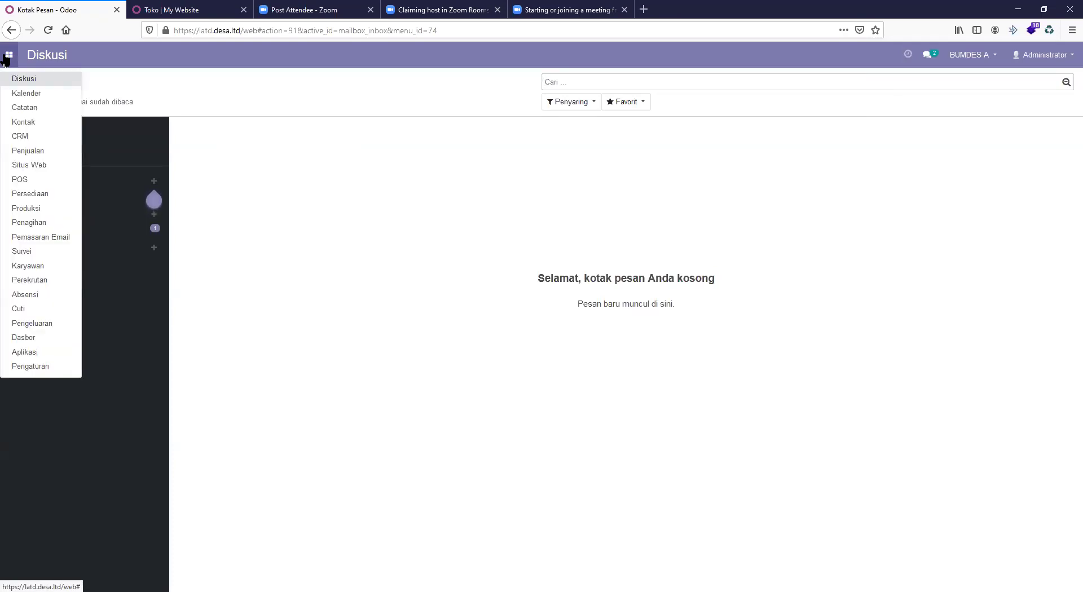
click(21, 353)
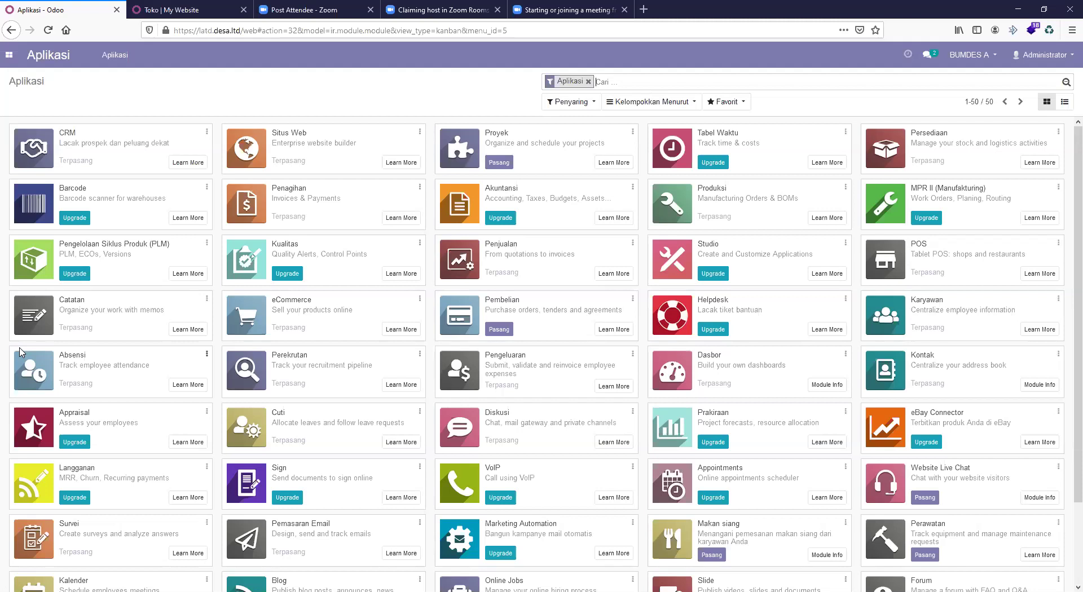
scroll(20, 352, down, 2)
scroll(20, 352, up, 2)
Uninstall the Perekrutan module from the Aplikasi catalogue and go back to the catalogue
click(9, 58)
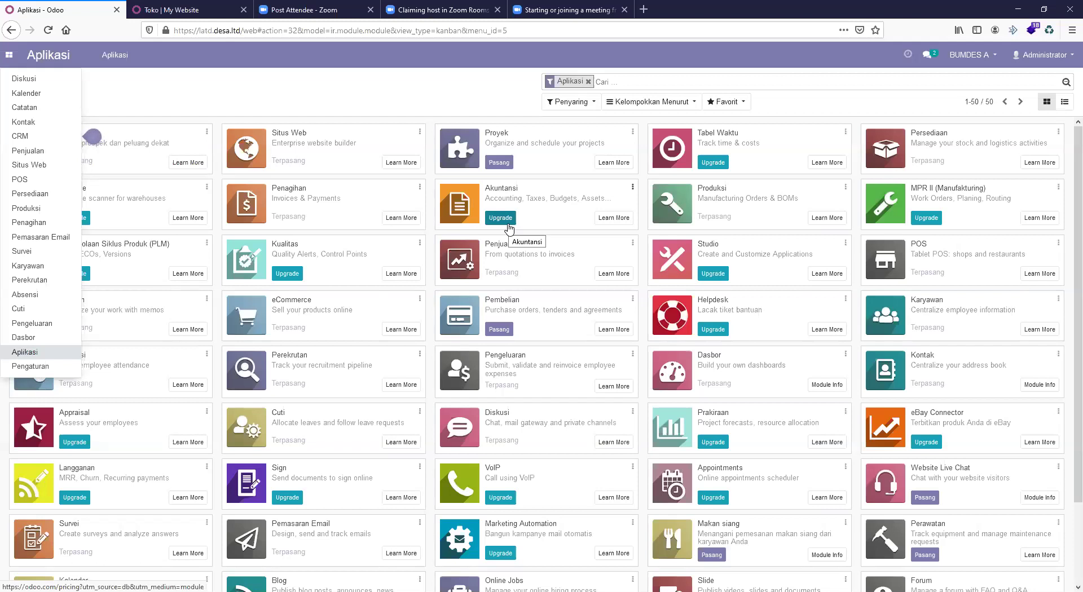
click(24, 355)
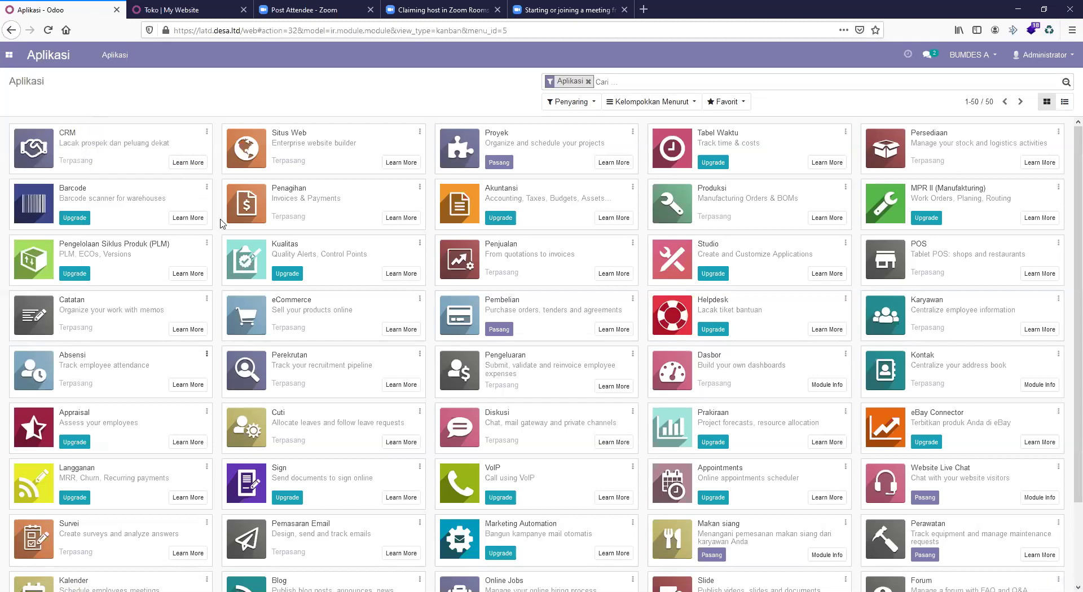
scroll(394, 342, down, 1)
scroll(395, 341, down, 2)
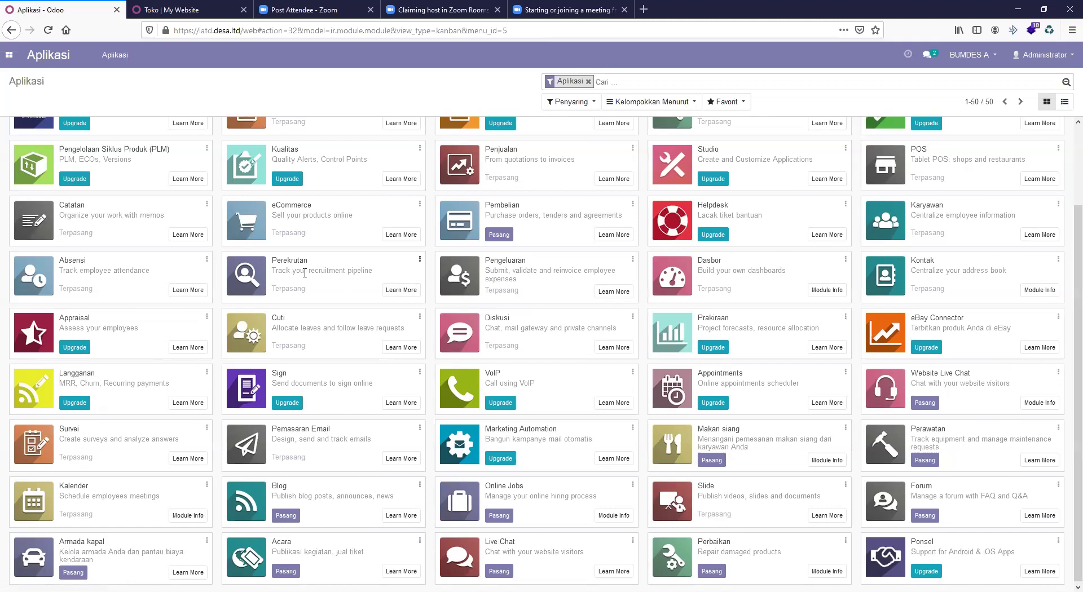
click(419, 260)
click(381, 322)
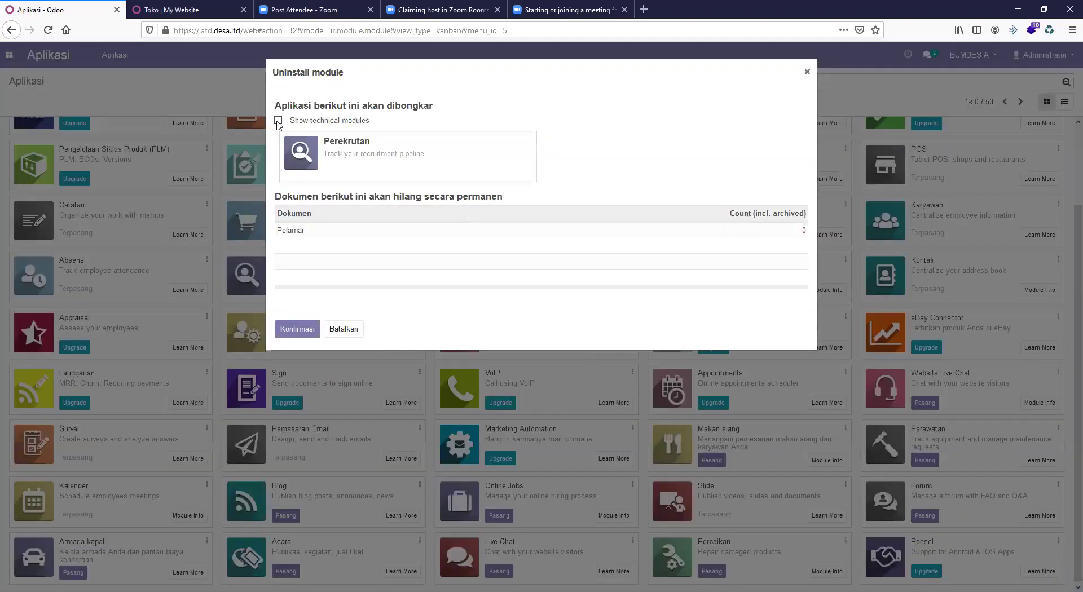
click(302, 333)
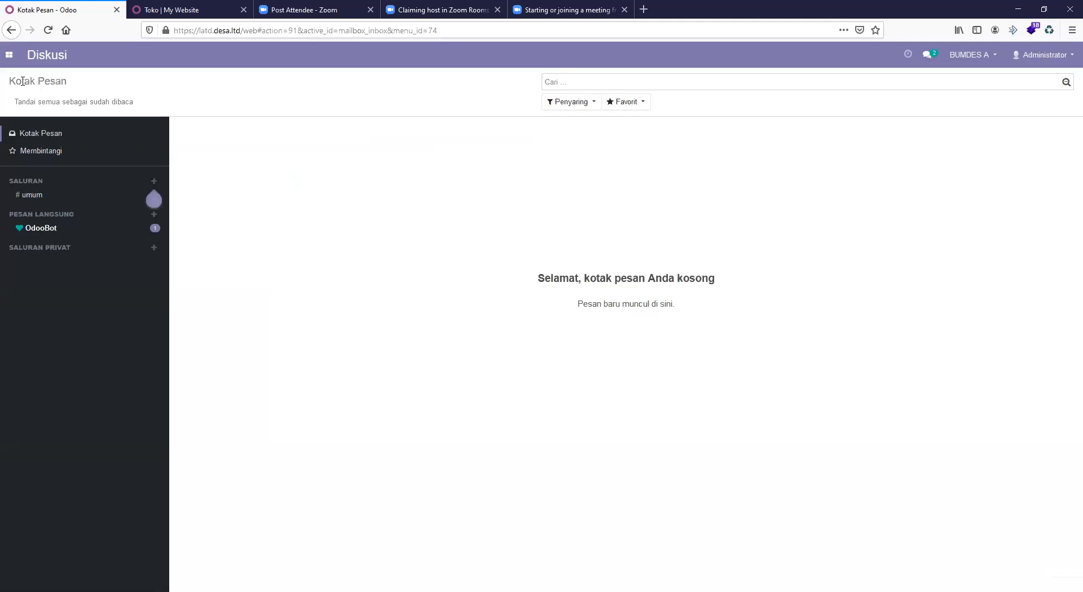
click(8, 55)
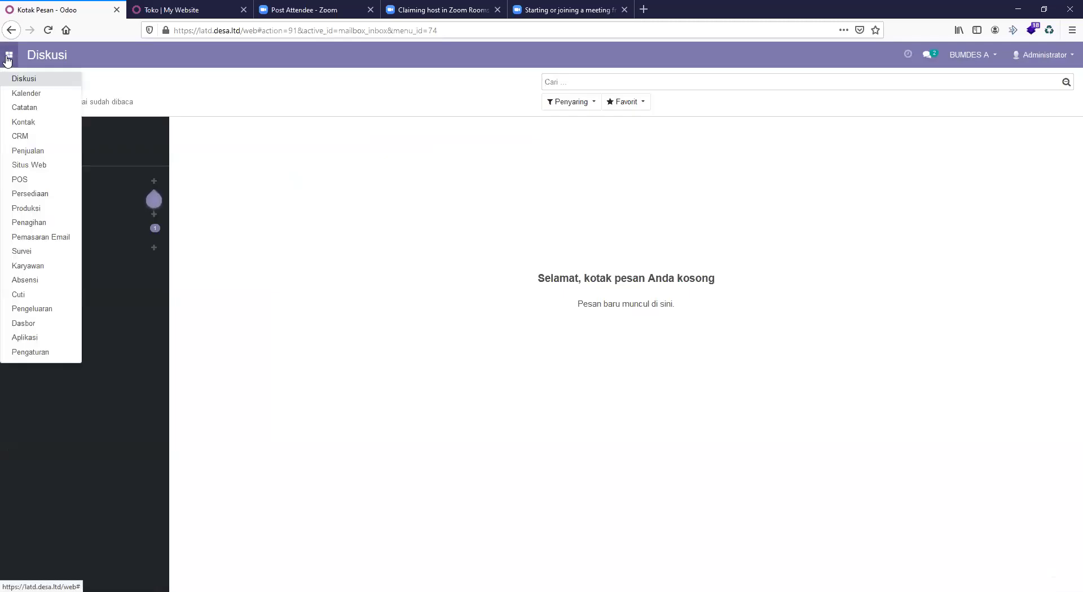
click(23, 338)
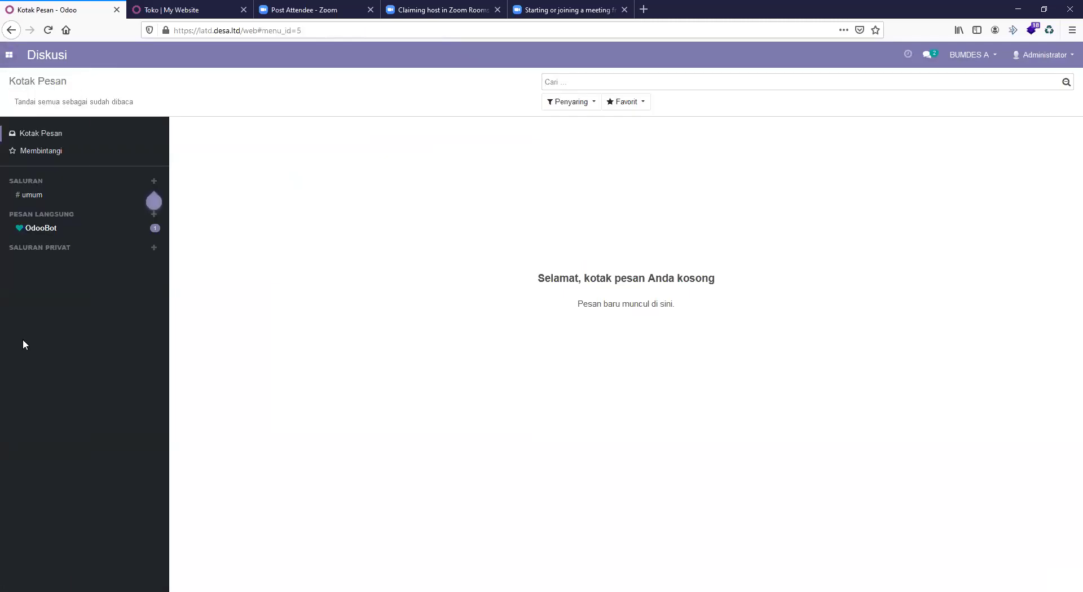
Switch to the POS module and open its configuration settings
click(8, 55)
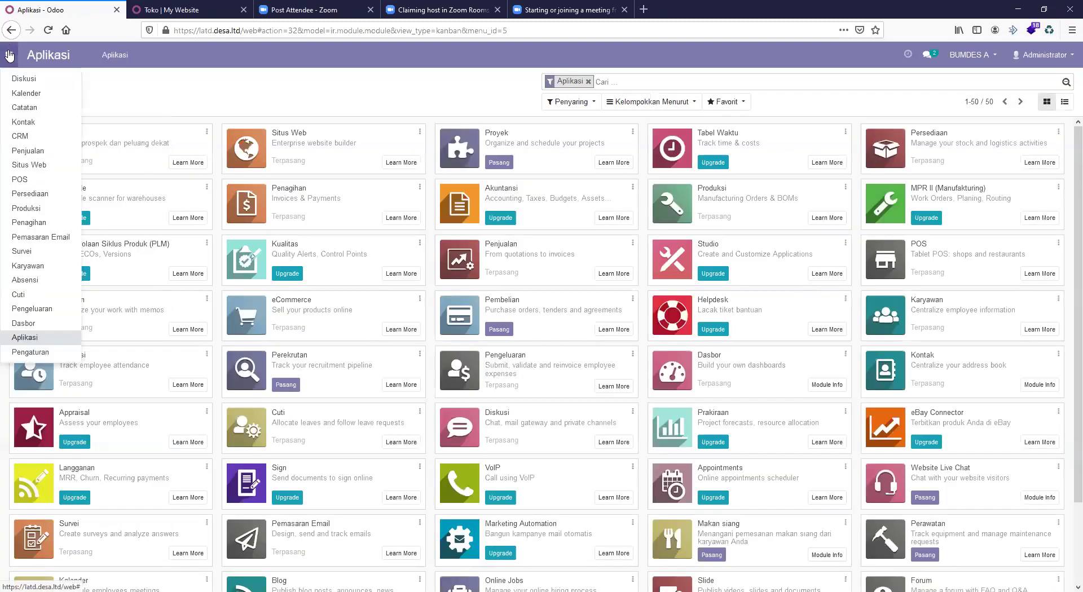
click(19, 179)
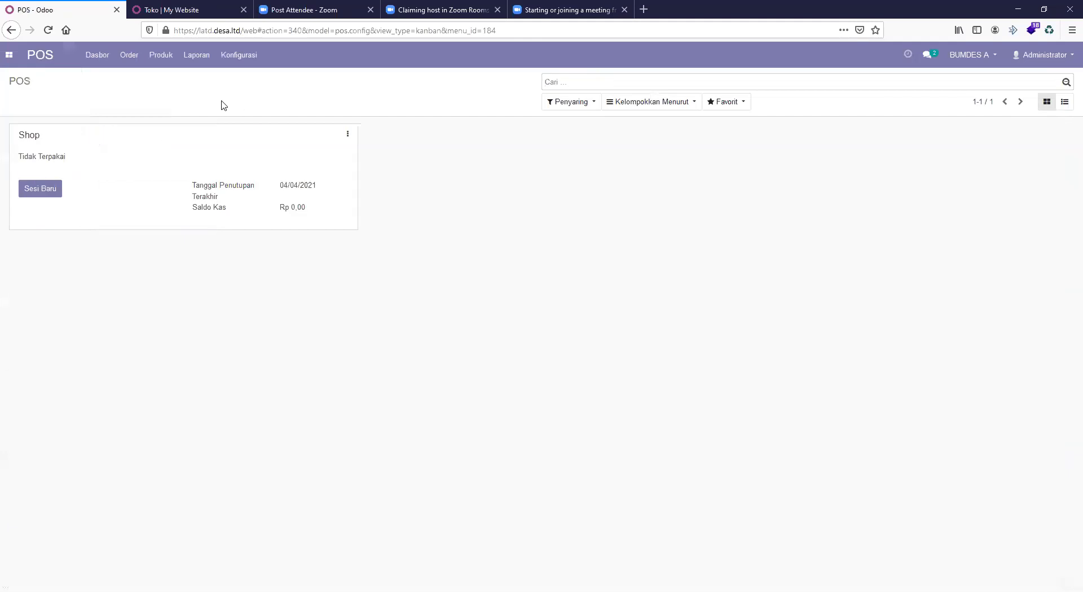
click(250, 58)
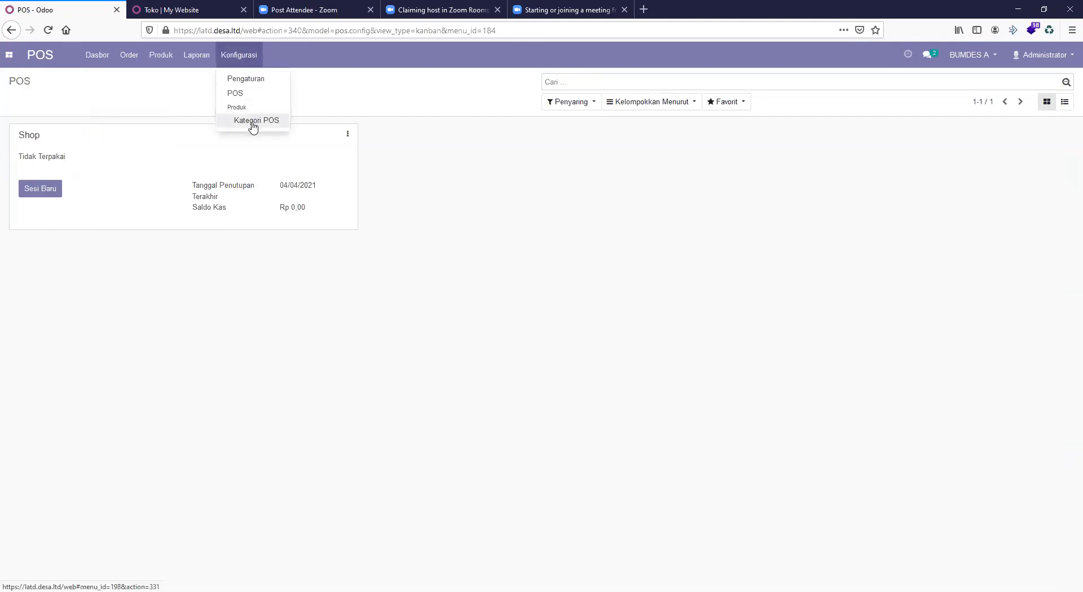
click(252, 84)
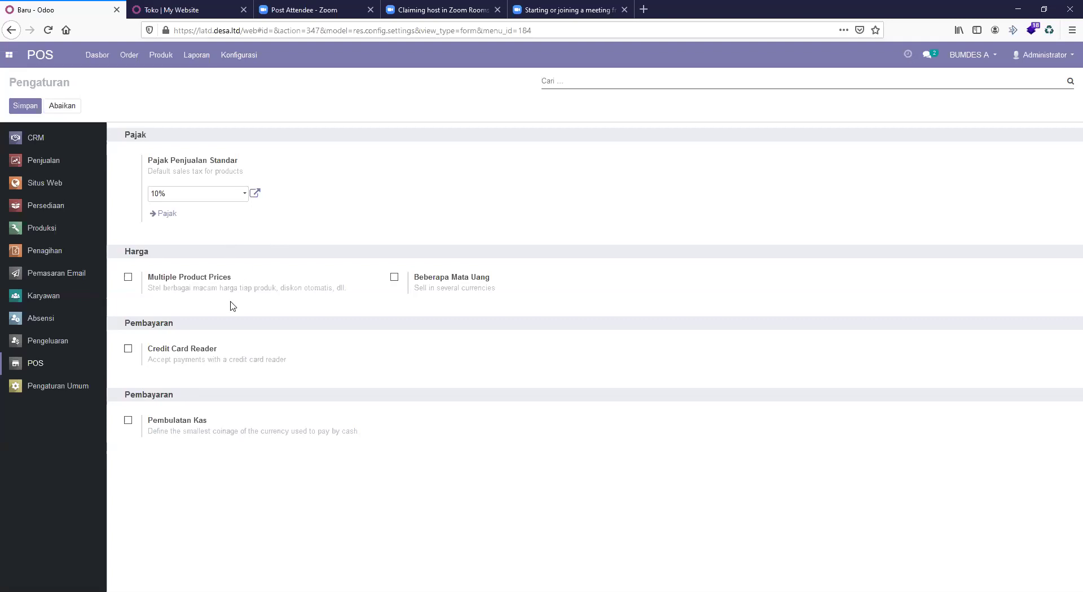
Enable Multiple Product Prices and Credit Card Reader in the POS settings and examine the options they offer
click(126, 277)
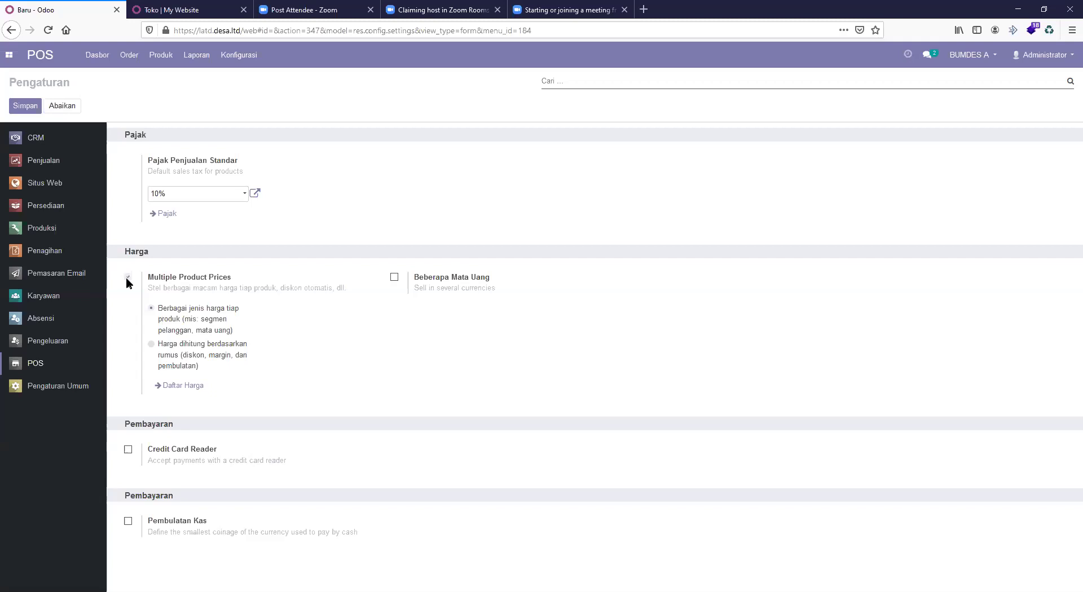
mouse_move(219, 291)
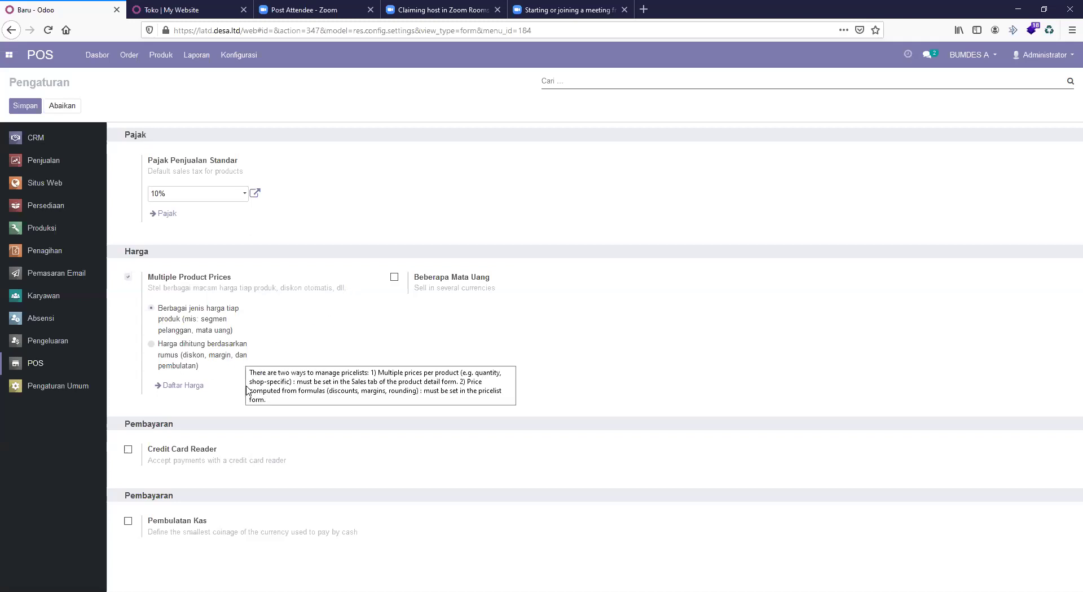
mouse_move(259, 449)
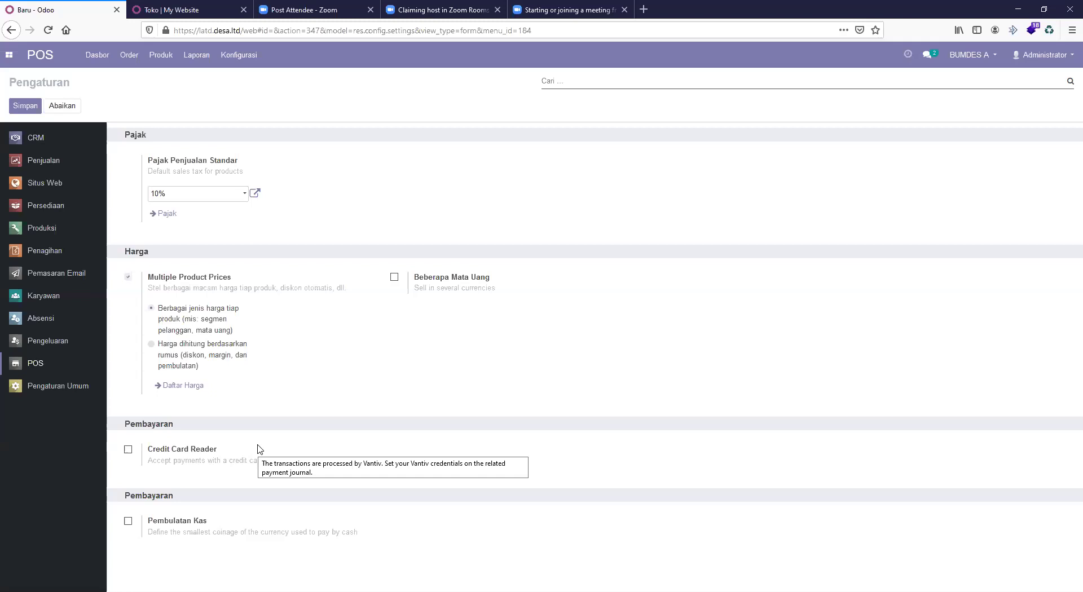
click(128, 449)
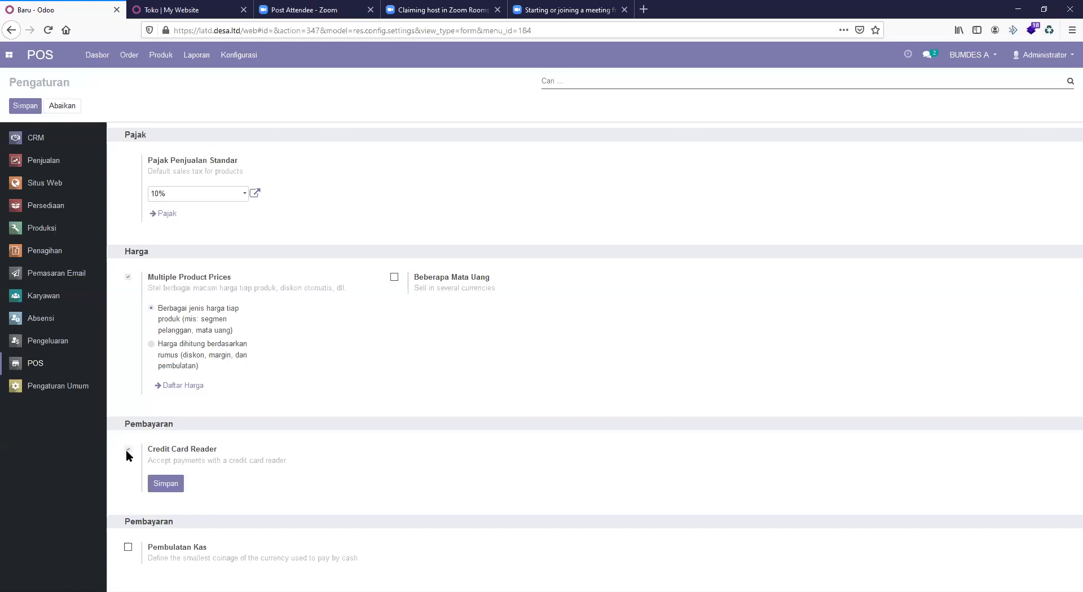
mouse_move(242, 472)
Enable Pembulatan Kas in the POS settings and start a new record in its cash rounding list
click(127, 548)
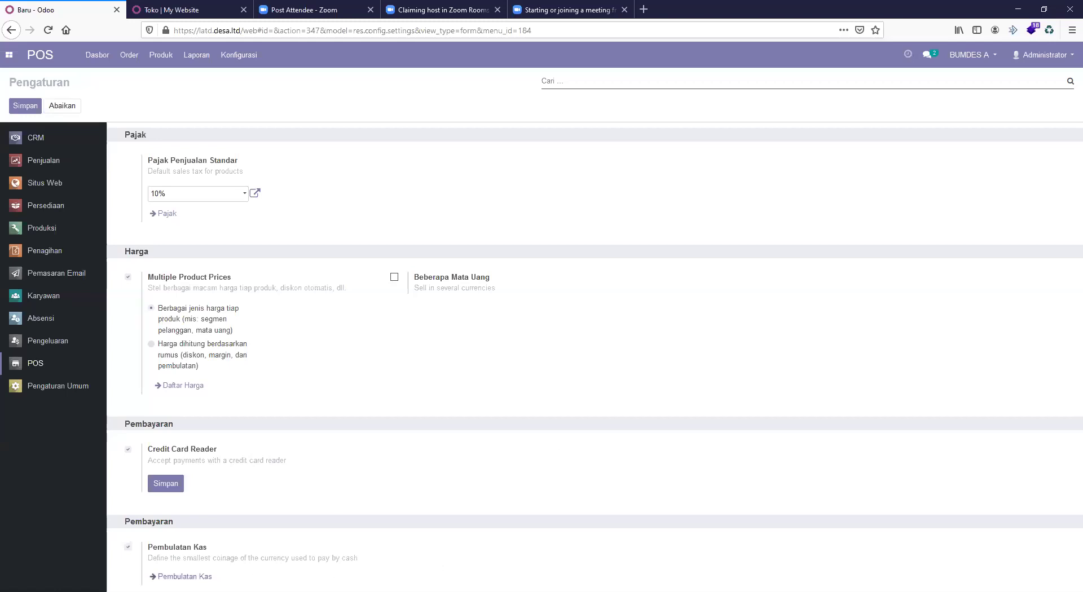
click(184, 577)
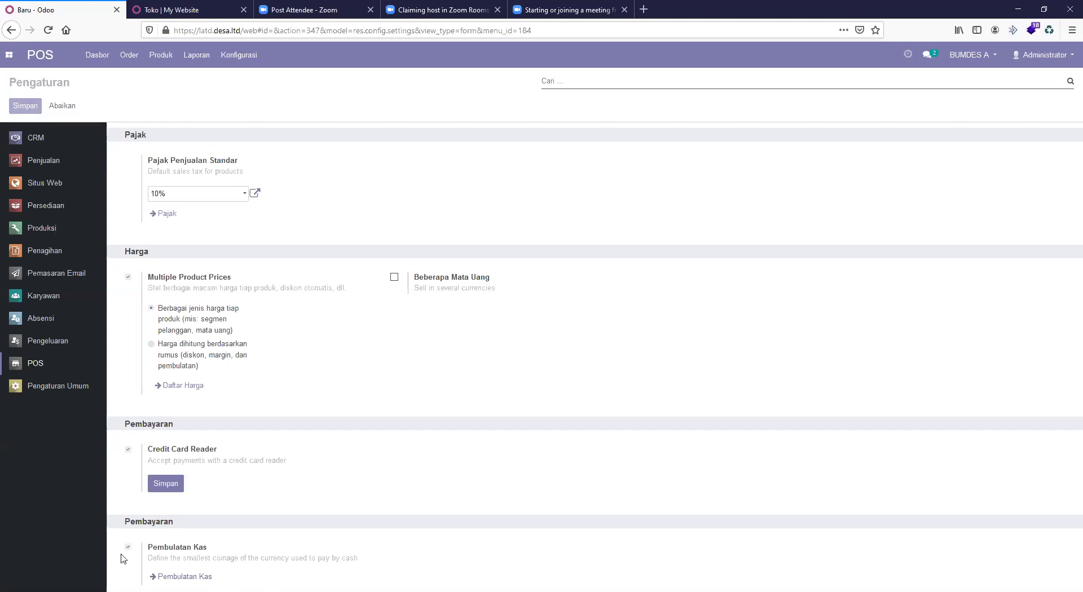
click(181, 577)
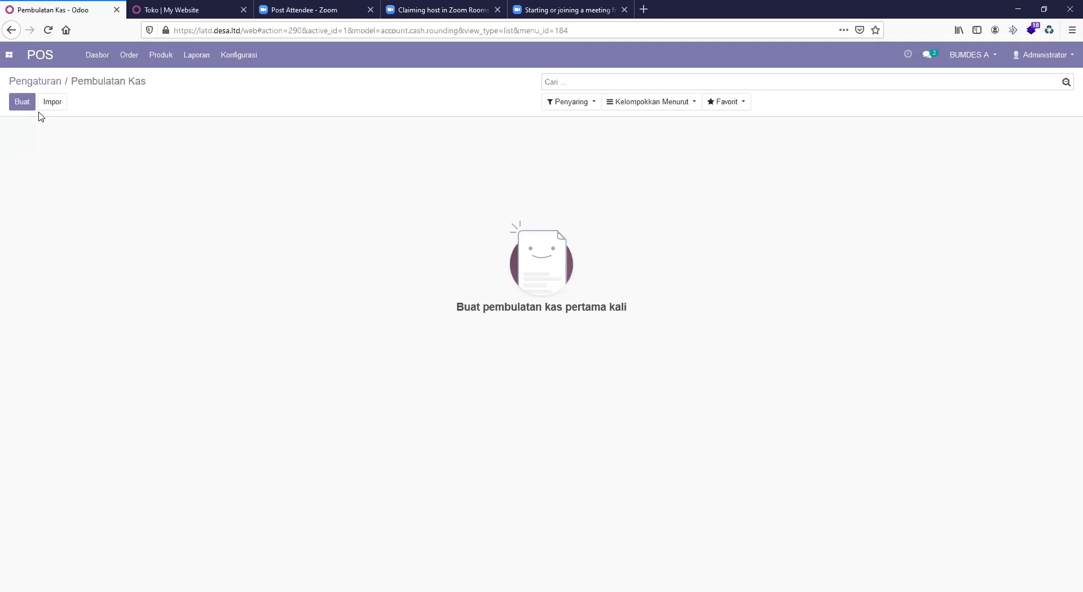
click(22, 102)
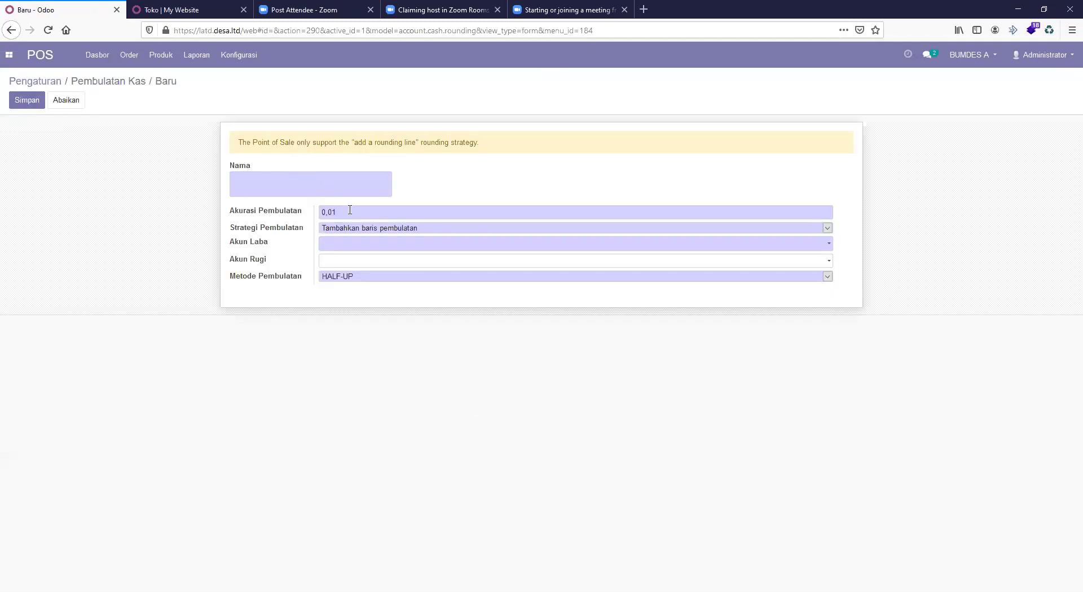
Set the rounding accuracy (Akurasi Pembulatan) to 10 and name the cash rounding record Pembulatan 50
key(BackSpace)
key(BackSpace)
key(BackSpace)
click(276, 188)
text(Naik Ka)
key(BackSpace)
key(BackSpace)
key(BackSpace)
key(BackSpace)
key(BackSpace)
key(BackSpace)
text(Pembulatan 50)
Set the rounding method to DOWN and the profit account (Akun Laba) to Kas, and save the rounding record without a loss account
click(351, 278)
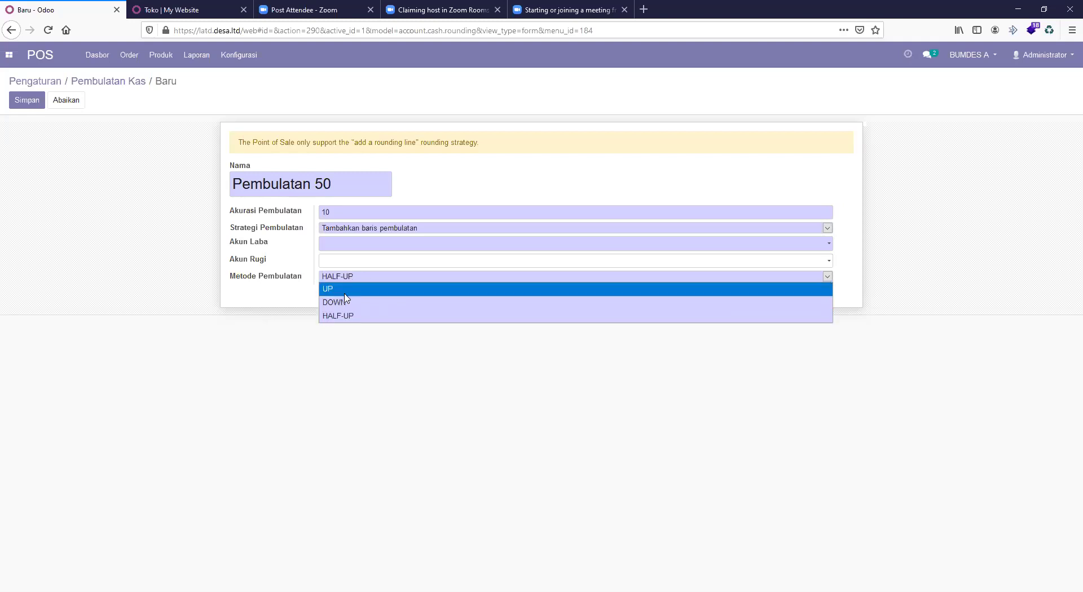
click(344, 303)
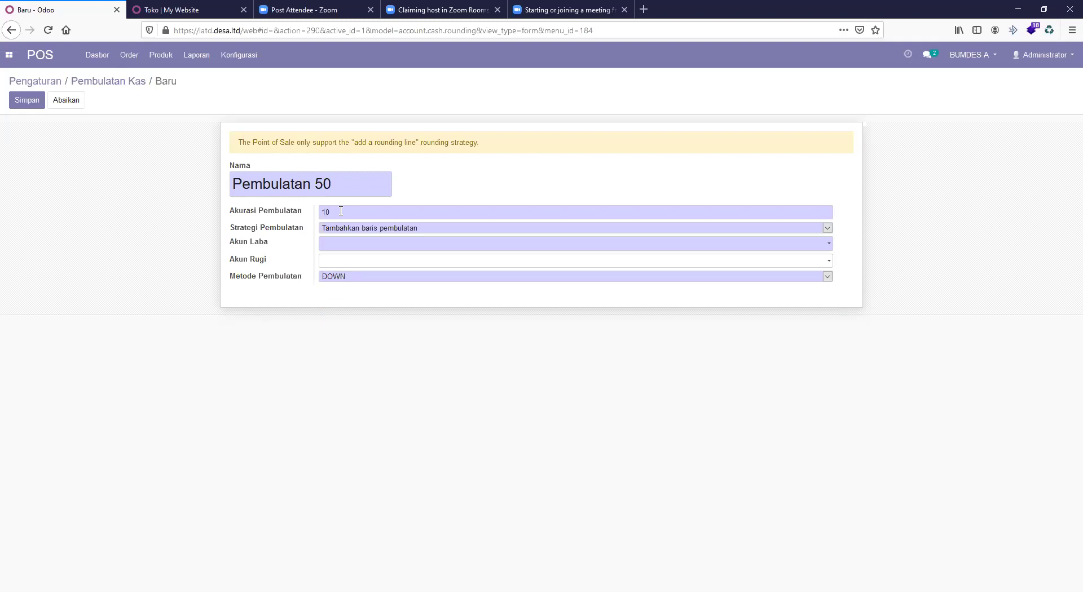
click(336, 248)
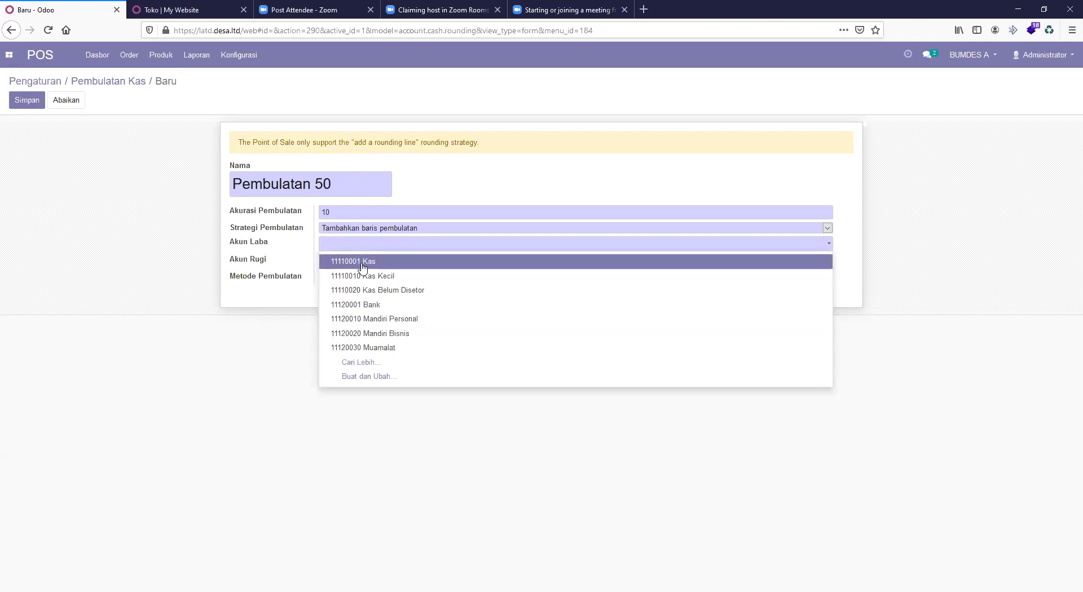
click(412, 263)
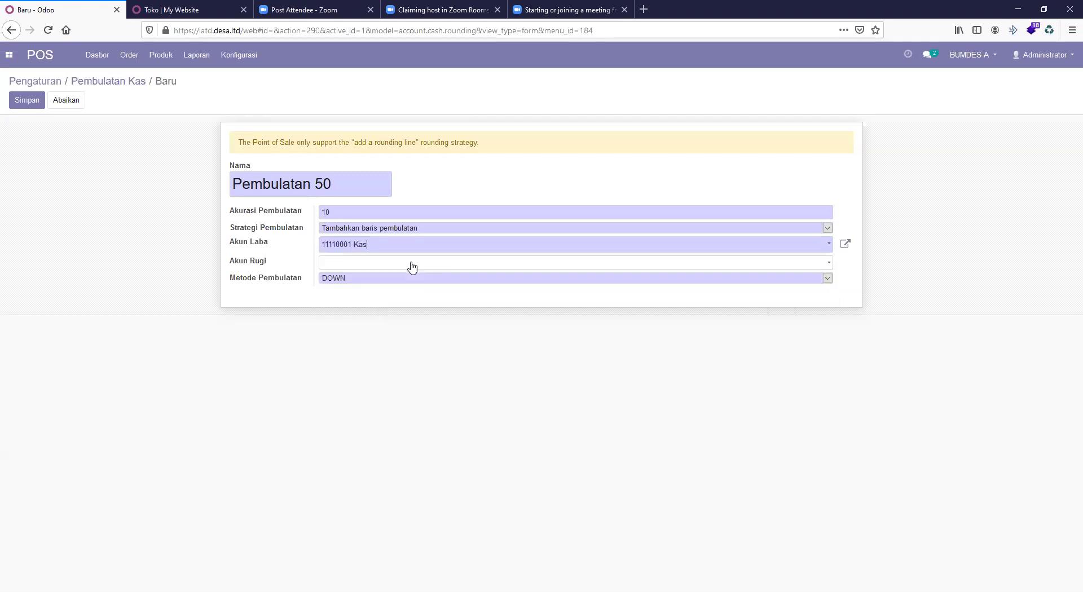
click(411, 263)
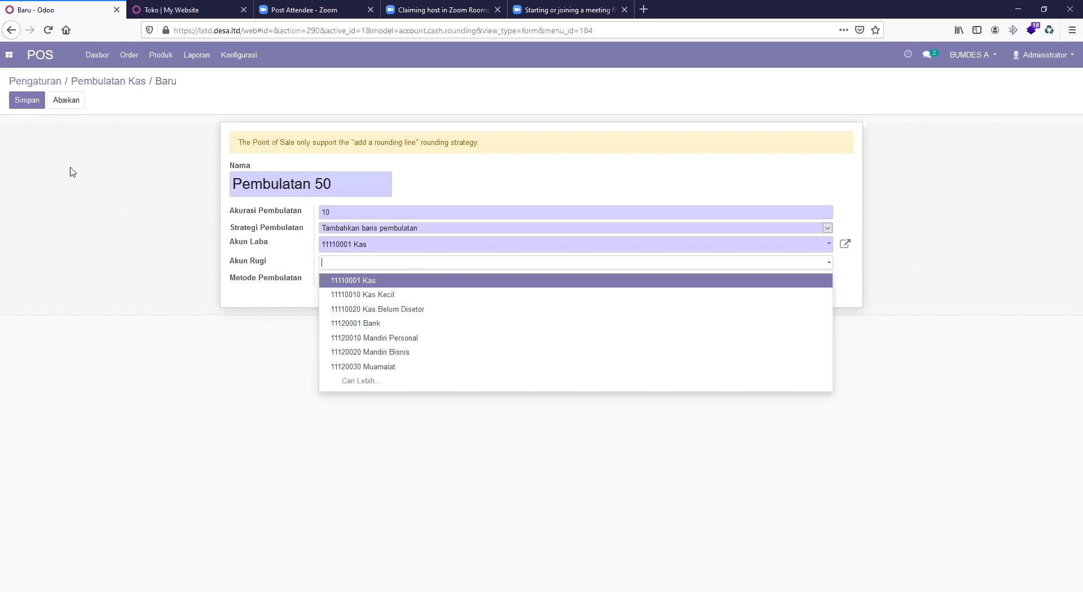
click(21, 101)
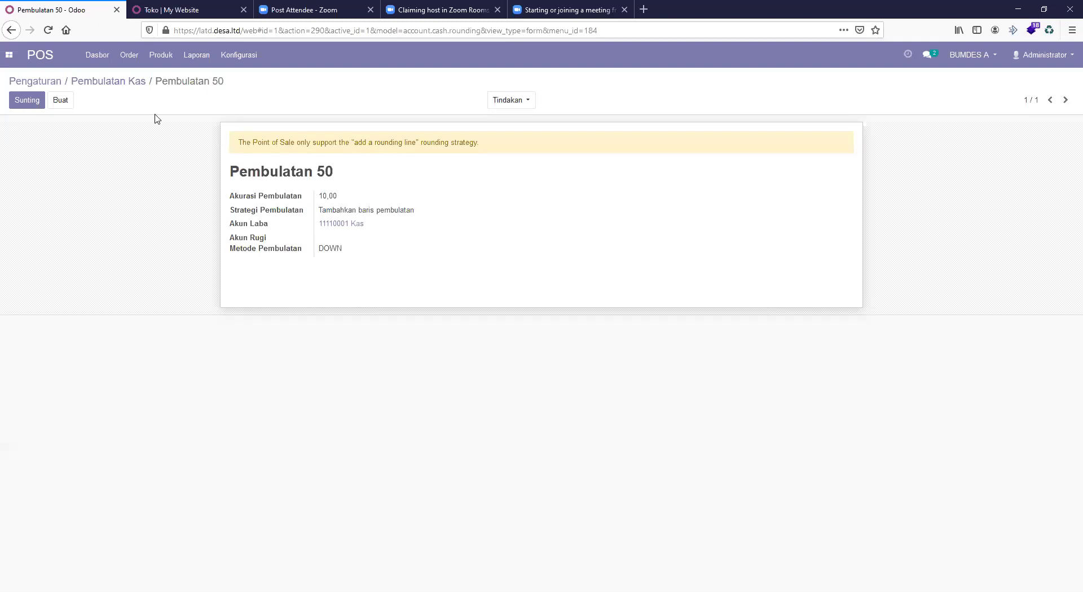
Start a new point of sale in the POS configuration list, named Toko Pertanian, for the company BUMDES A
click(35, 84)
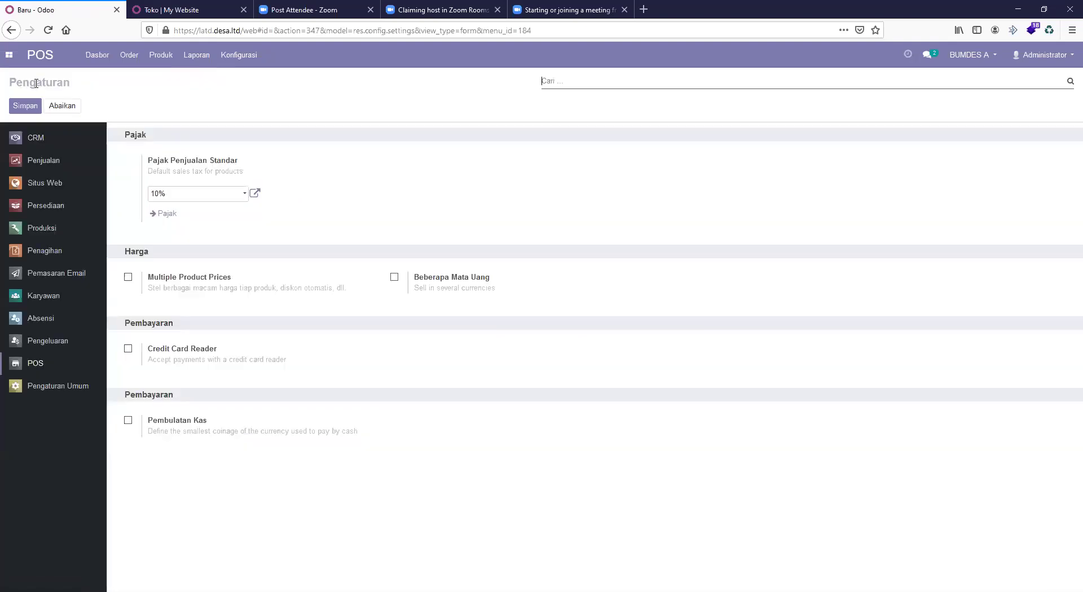
click(239, 56)
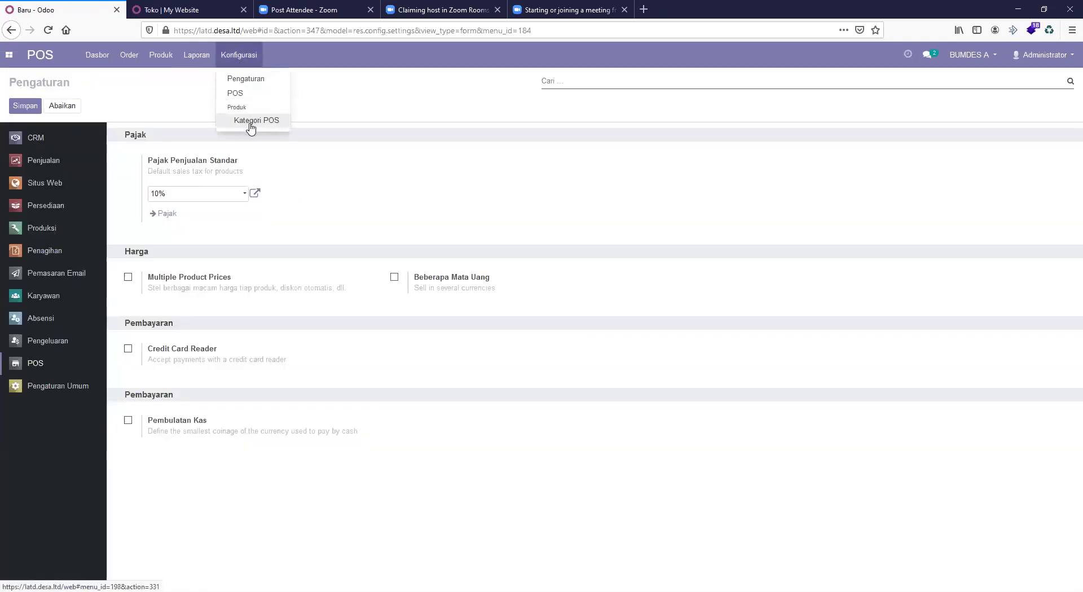
click(235, 94)
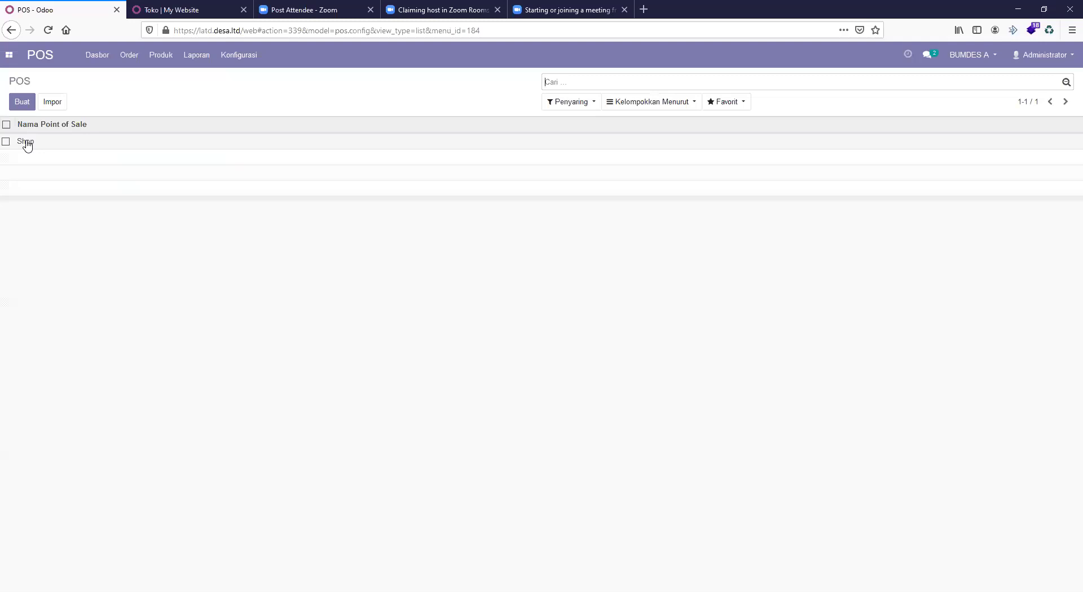
click(23, 103)
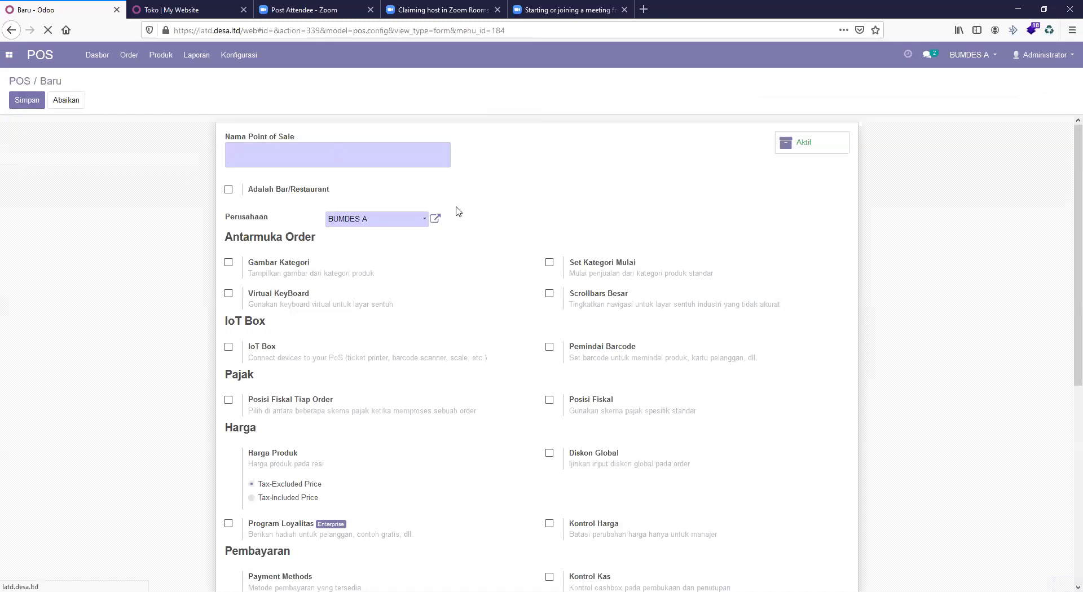
click(272, 158)
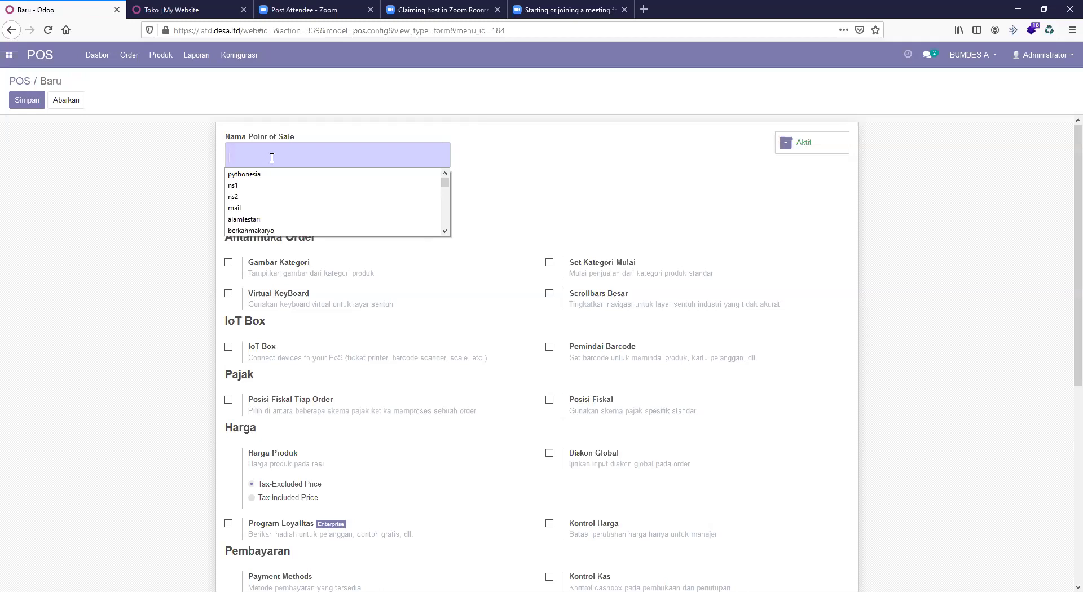
text(Toko Pertani)
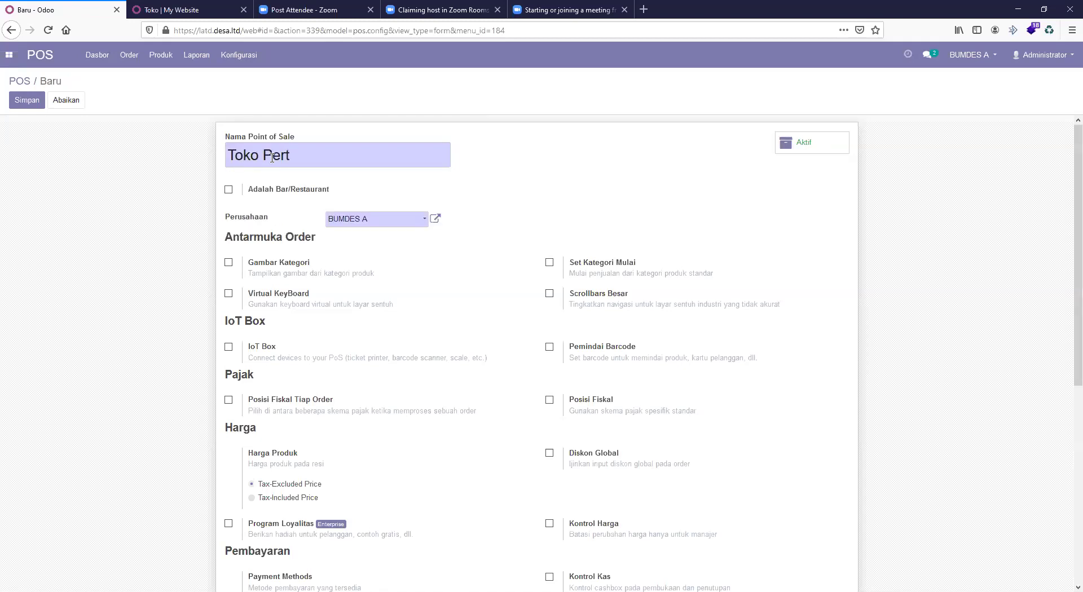
key(BackSpace)
text(ian)
click(402, 223)
click(387, 254)
Try enabling Gambar Kategori and opening its Kategori list, switch the option off again and look over the form's other sections
click(229, 263)
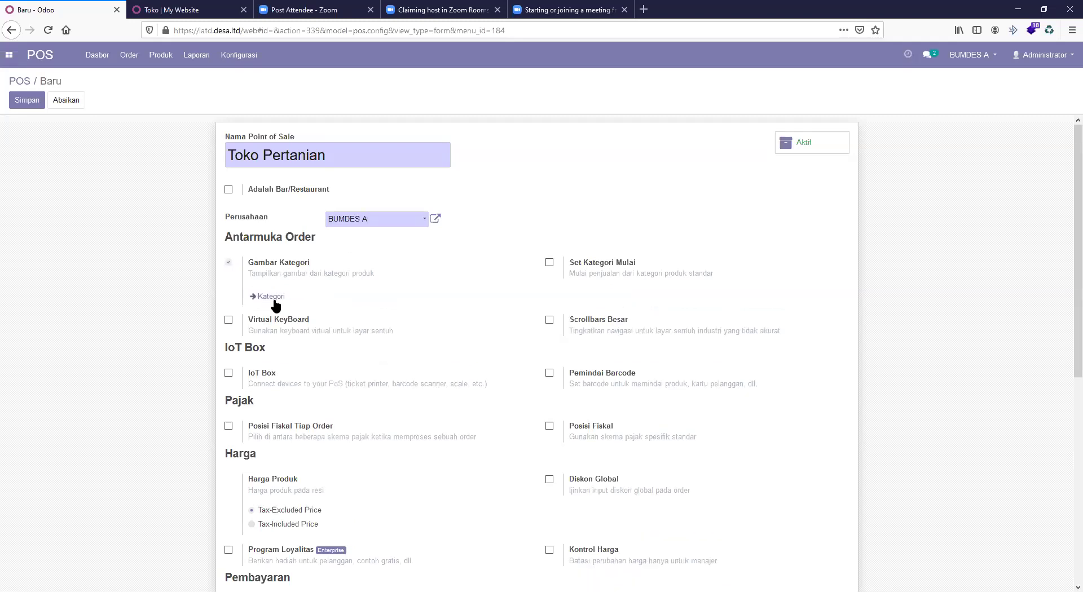
click(274, 302)
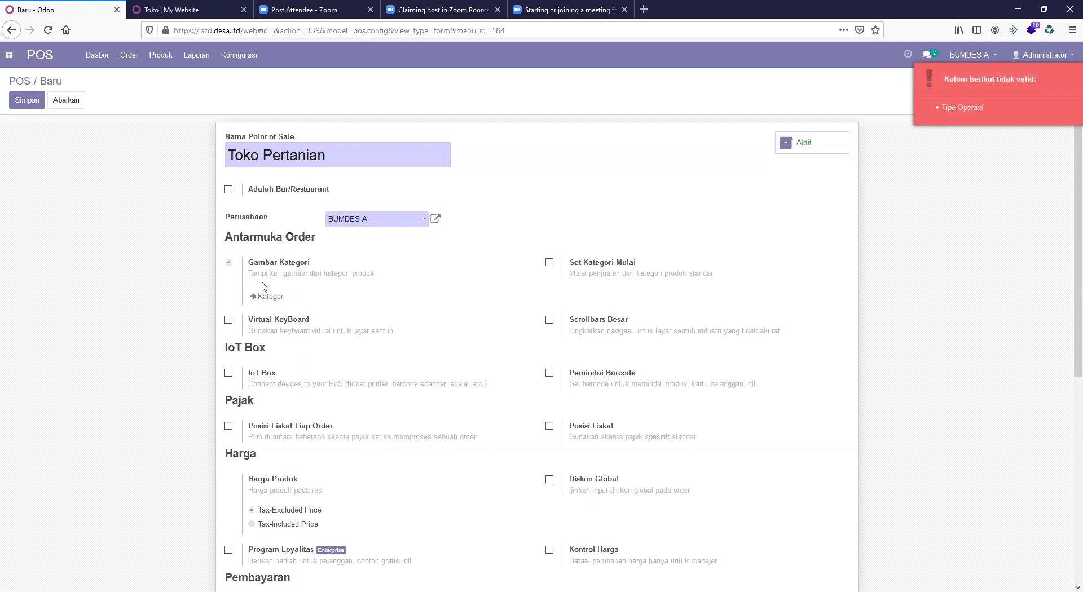
click(229, 263)
scroll(496, 295, down, 4)
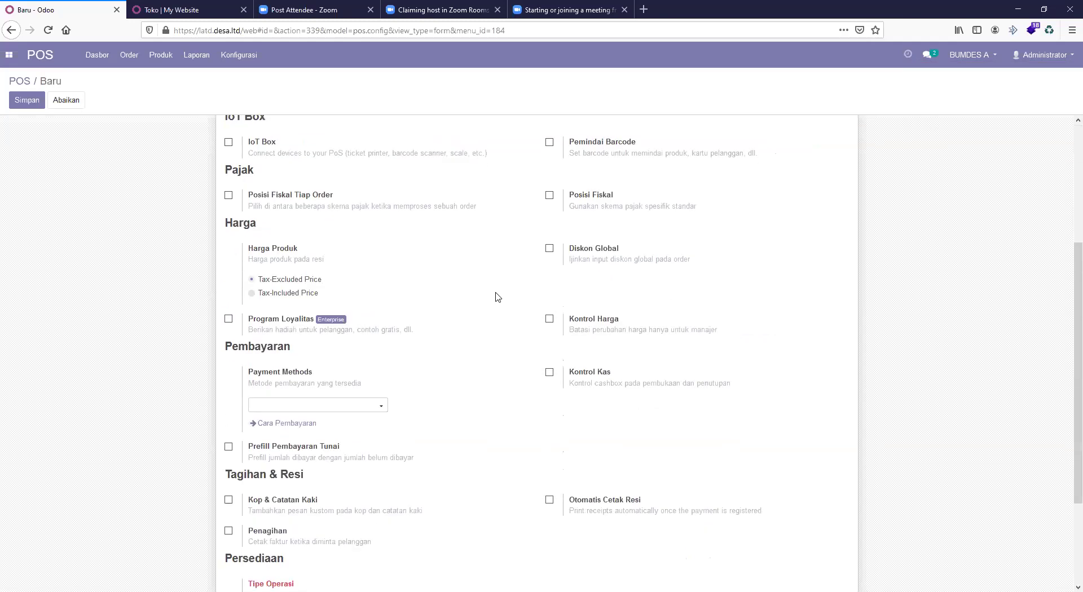
scroll(474, 299, up, 2)
scroll(424, 237, up, 1)
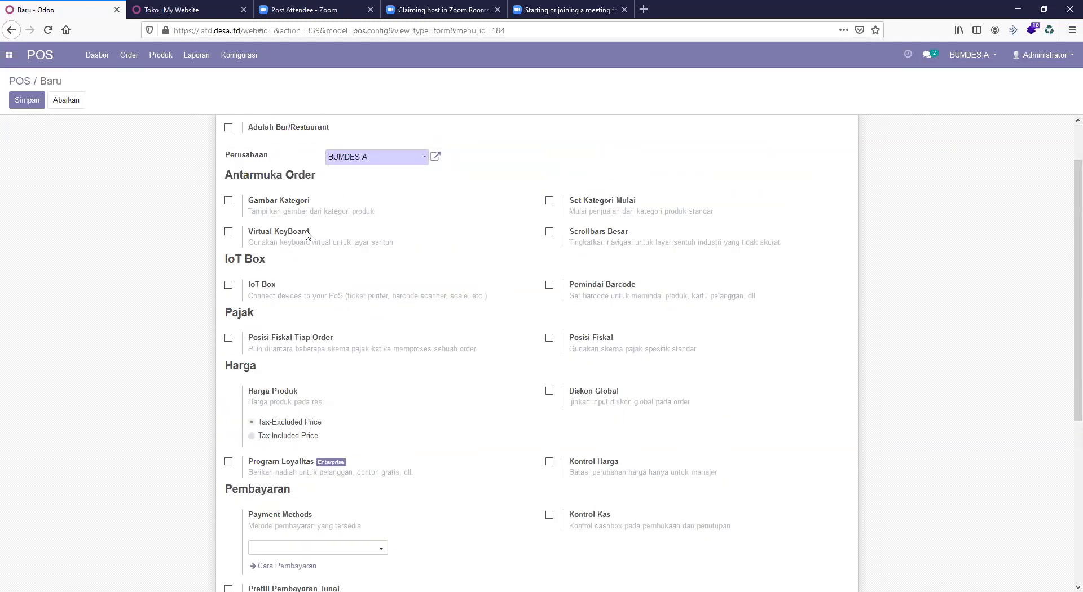
Enable Pemindai Barcode for the Toko Pertanian point of sale and review the rules of its Default Nomenclature without changing them
scroll(306, 231, up, 1)
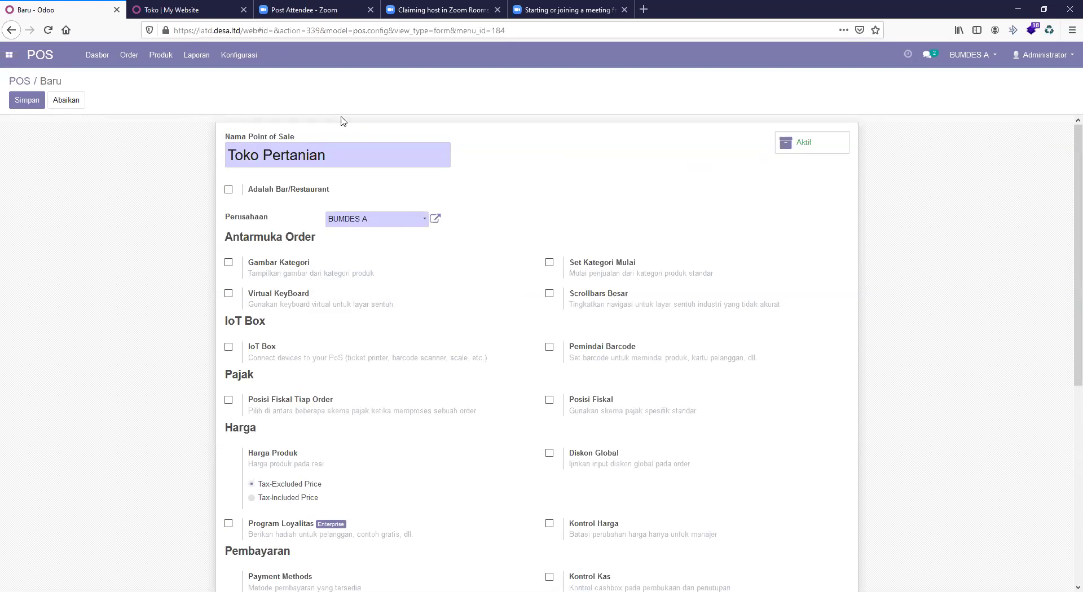
scroll(342, 121, down, 2)
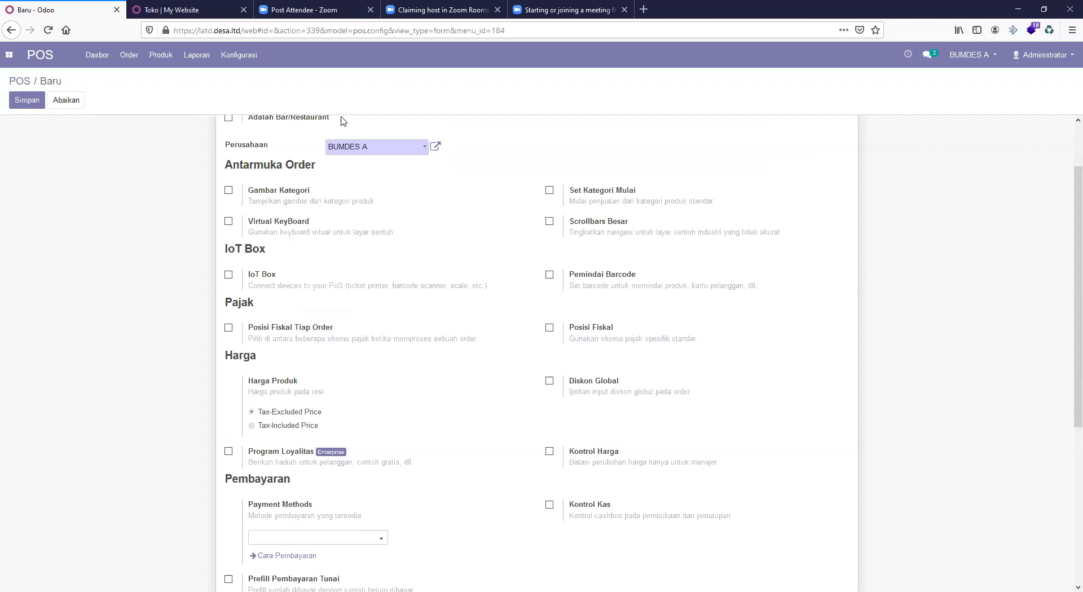
scroll(355, 198, down, 2)
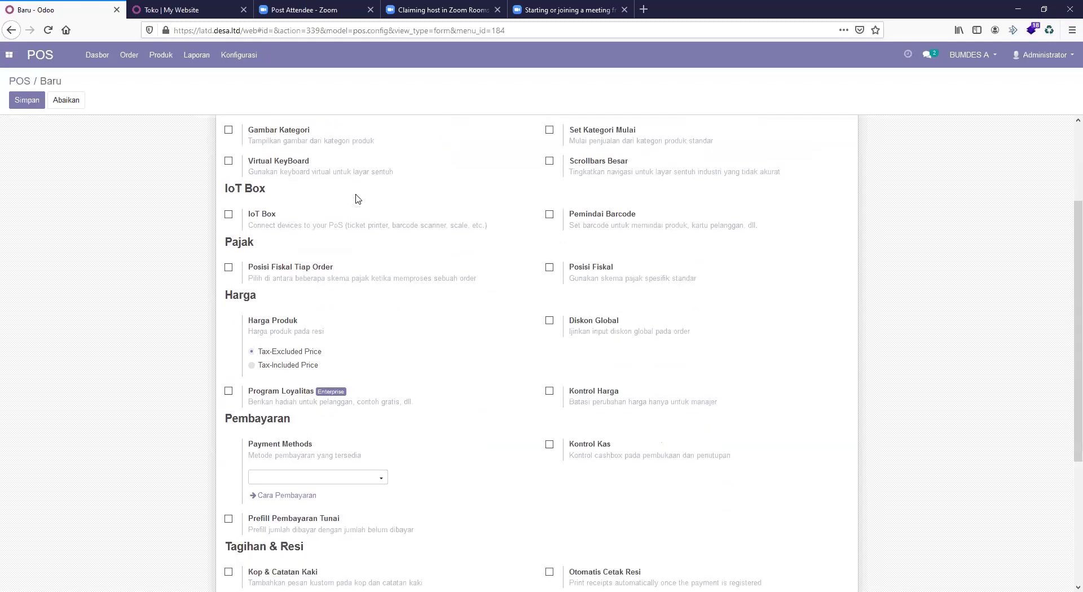
scroll(356, 199, up, 4)
scroll(355, 198, down, 4)
scroll(355, 199, up, 1)
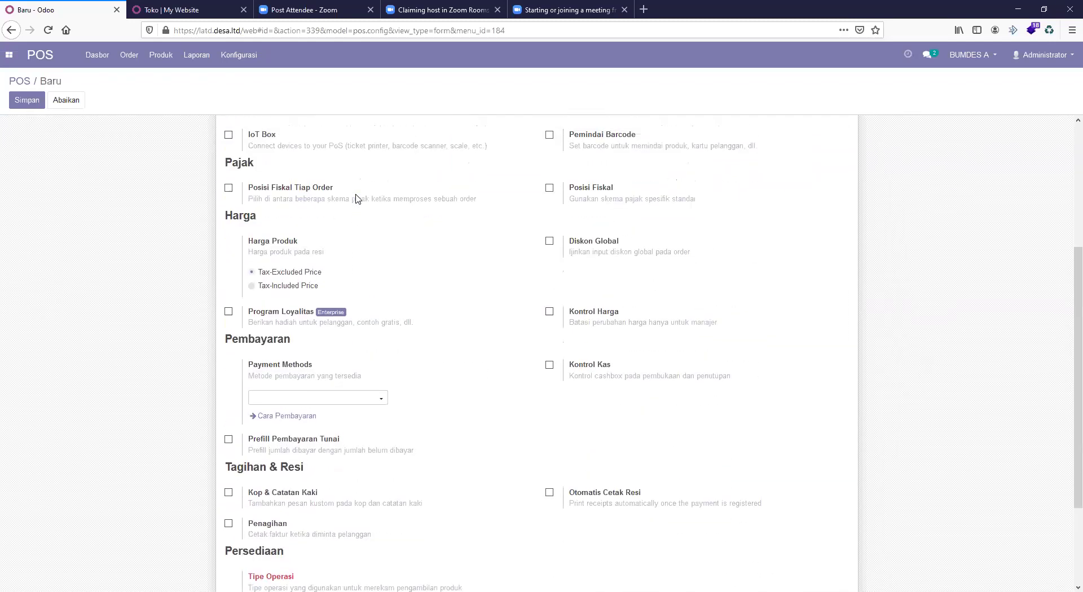
scroll(355, 198, up, 2)
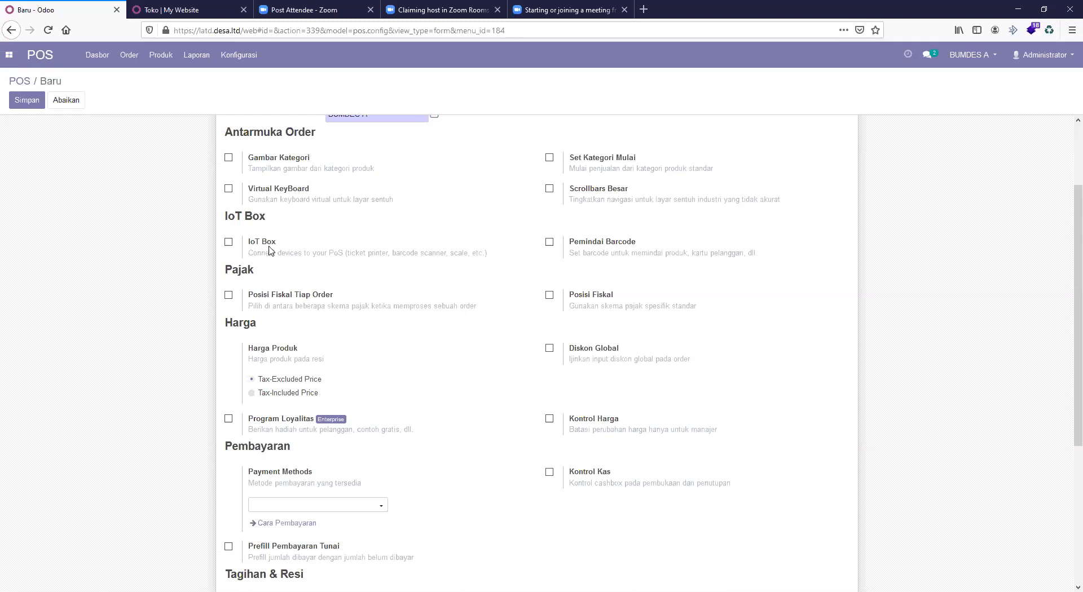
click(601, 243)
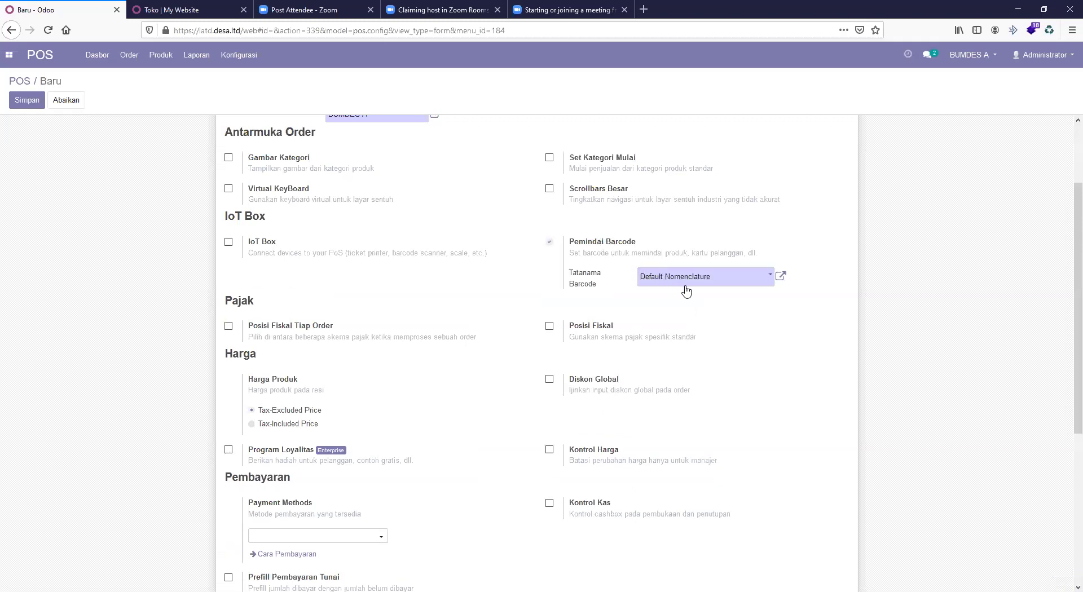
click(780, 277)
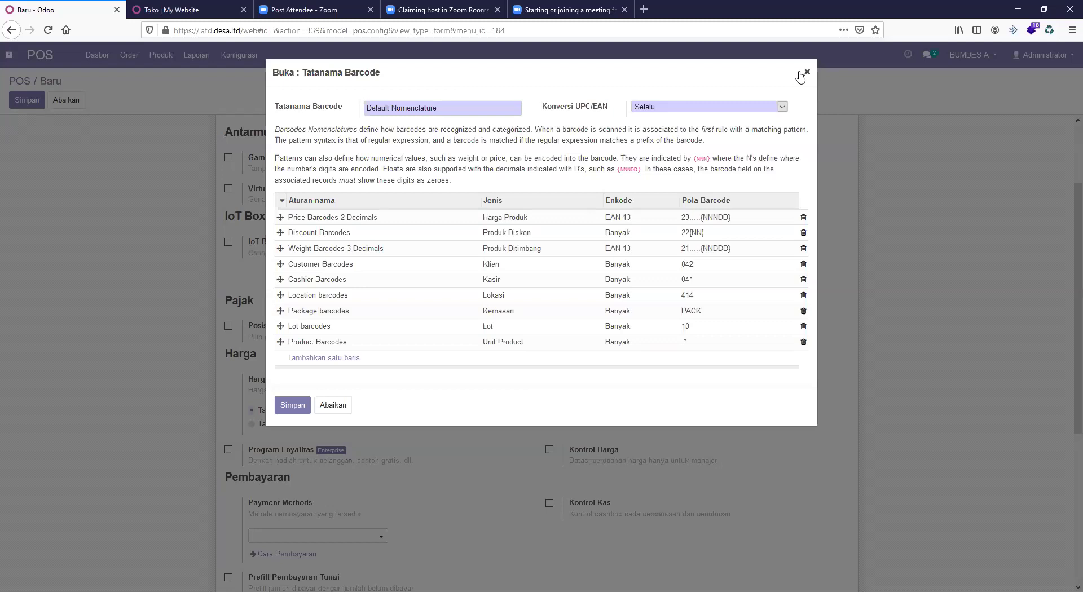
click(332, 405)
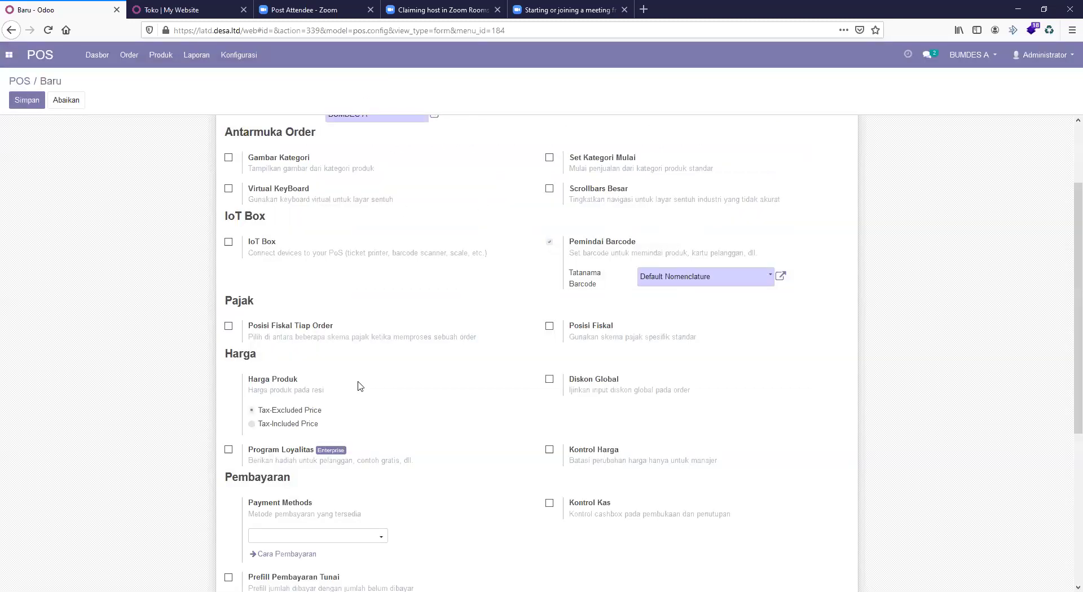
Leave the Toko Pertanian form for the POS dashboard, discarding the unsaved point of sale
scroll(435, 323, down, 4)
scroll(435, 323, up, 4)
scroll(435, 325, up, 2)
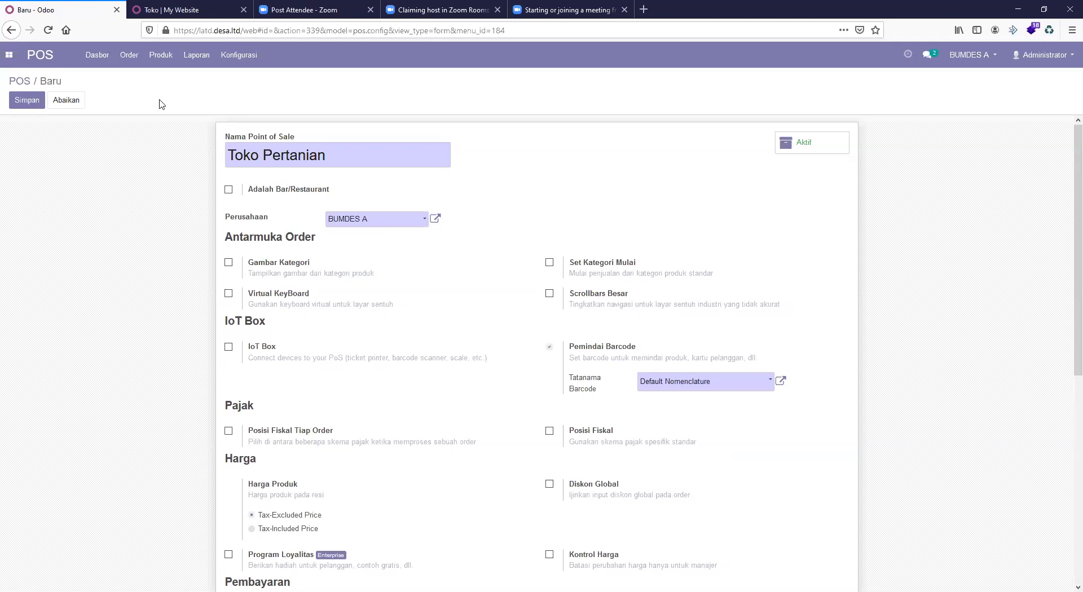
click(96, 59)
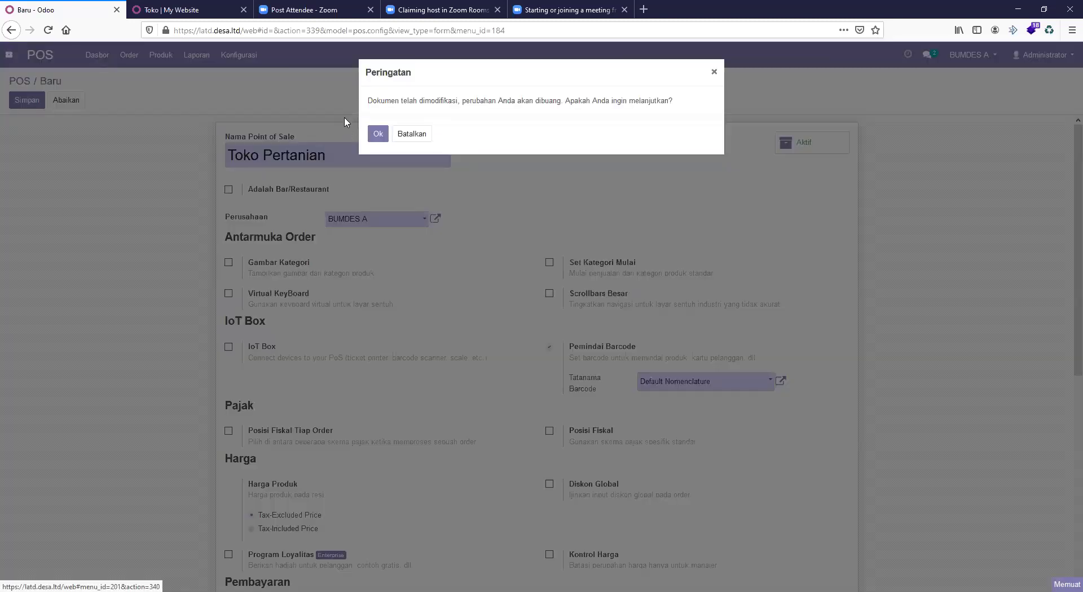
click(379, 134)
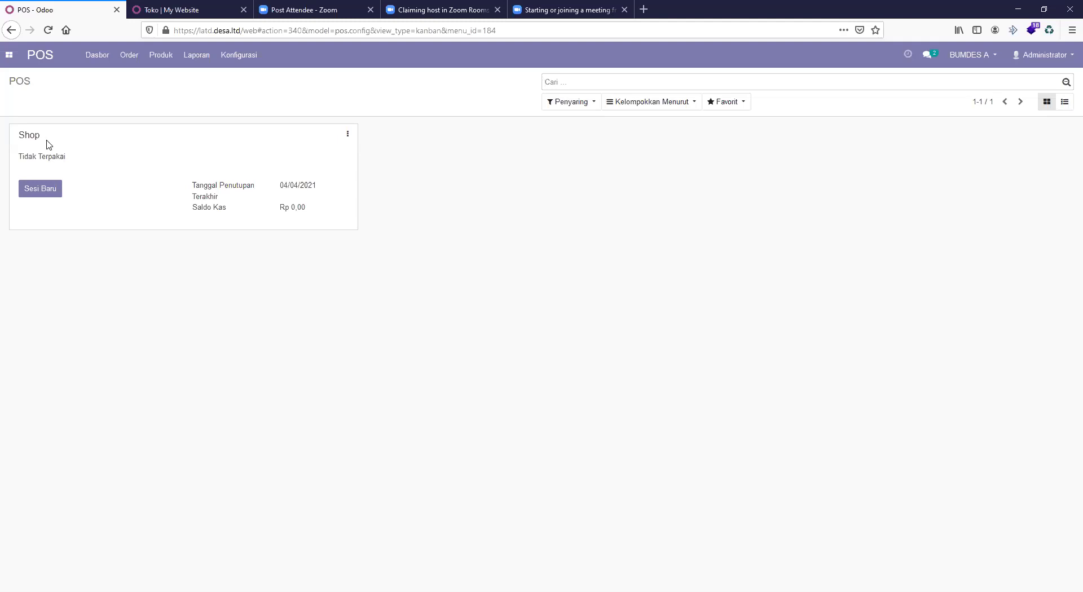
Look at the view and report options of the Shop point of sale and at the general POS settings
click(347, 136)
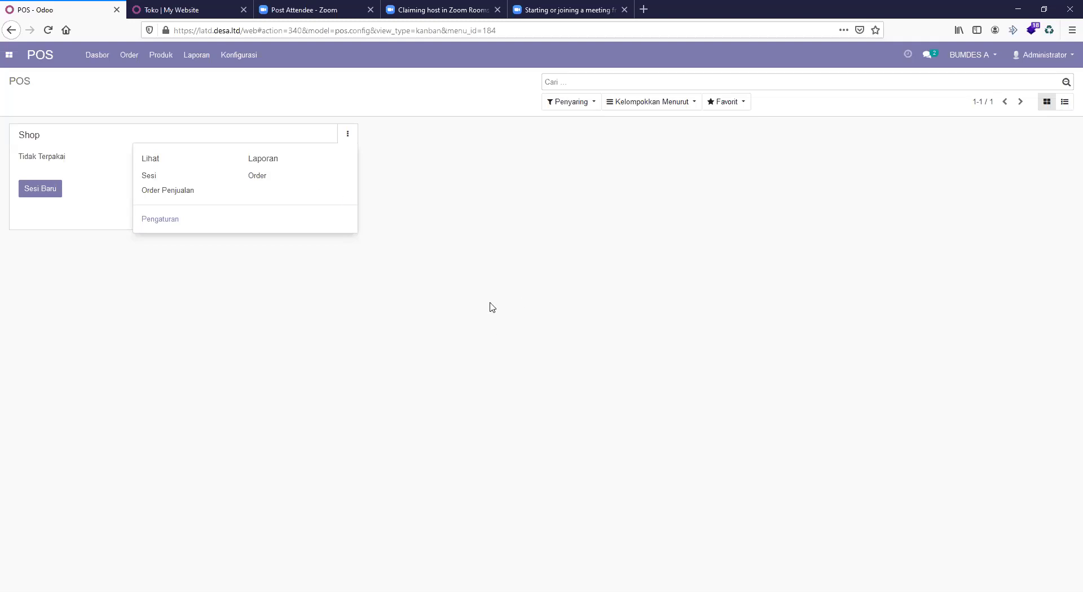
click(226, 56)
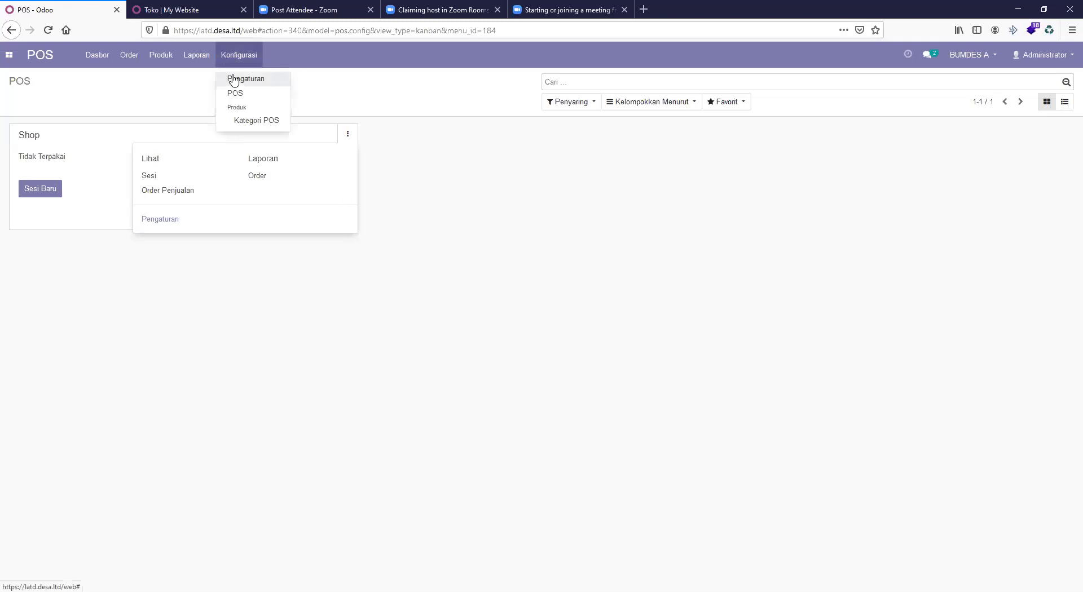
click(233, 80)
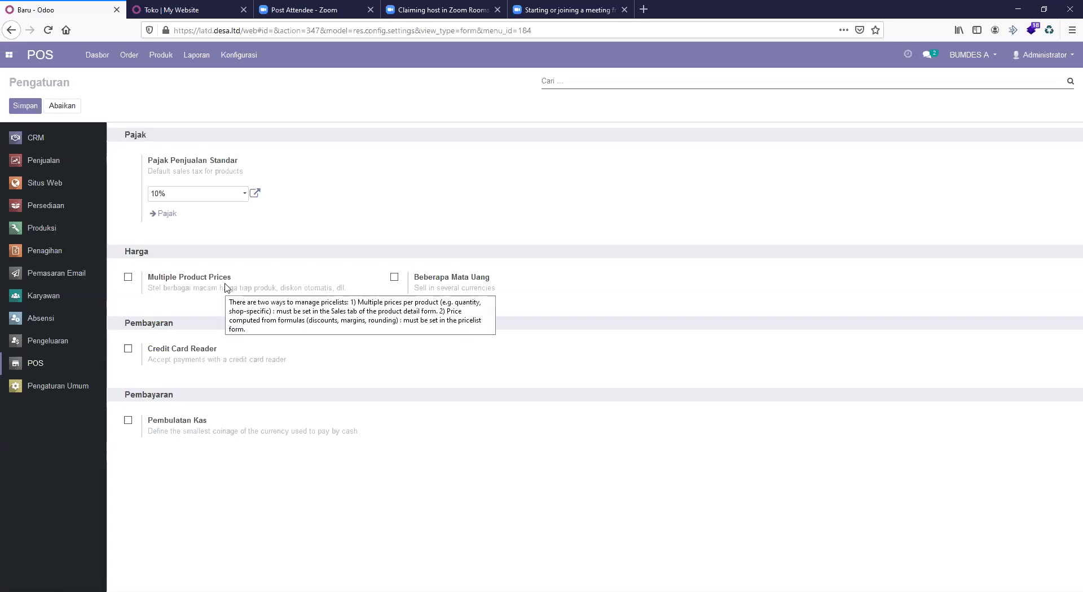
Start a new POS product category and name it Kerupuk
click(240, 55)
click(251, 121)
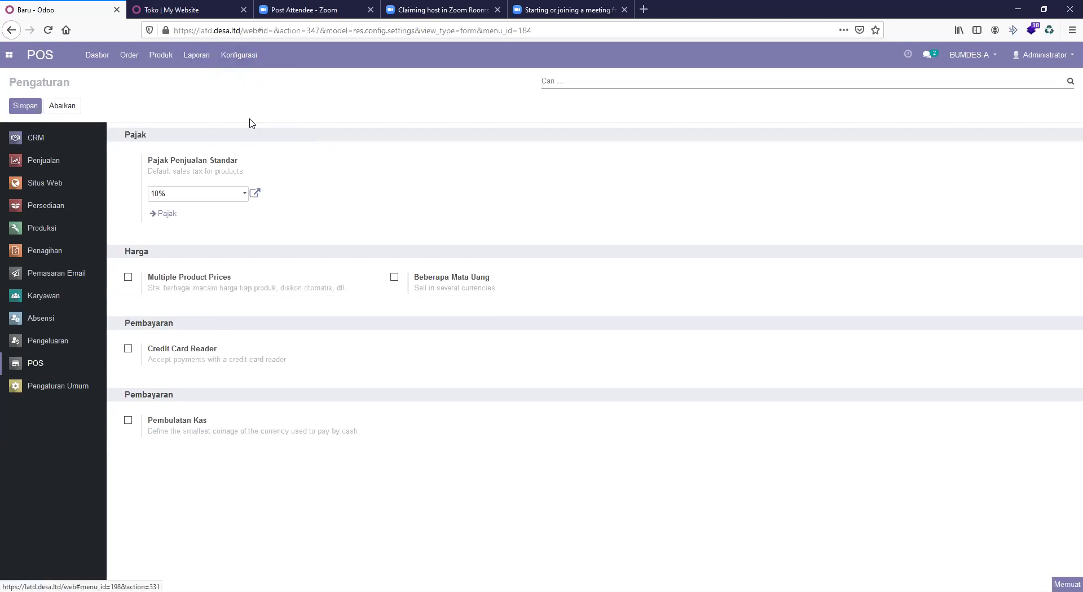
click(22, 101)
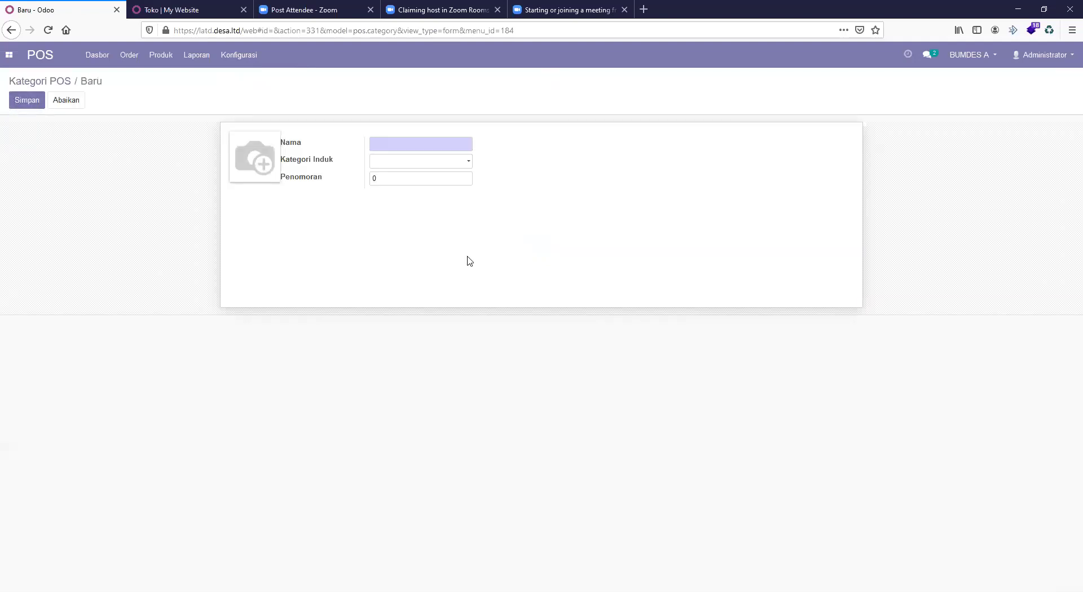
mouse_move(278, 163)
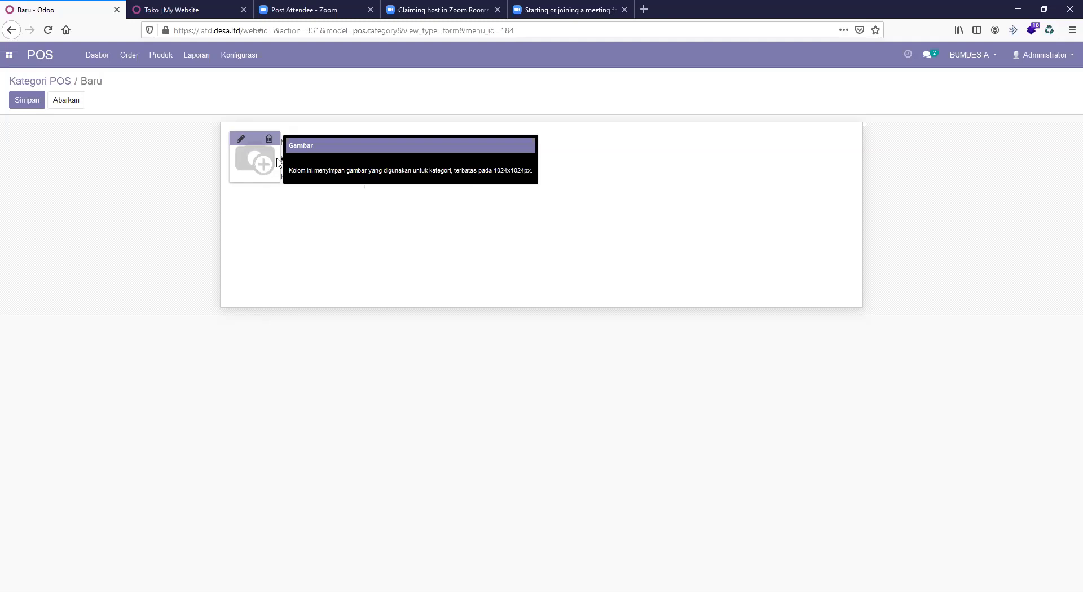
text(Kerupuk)
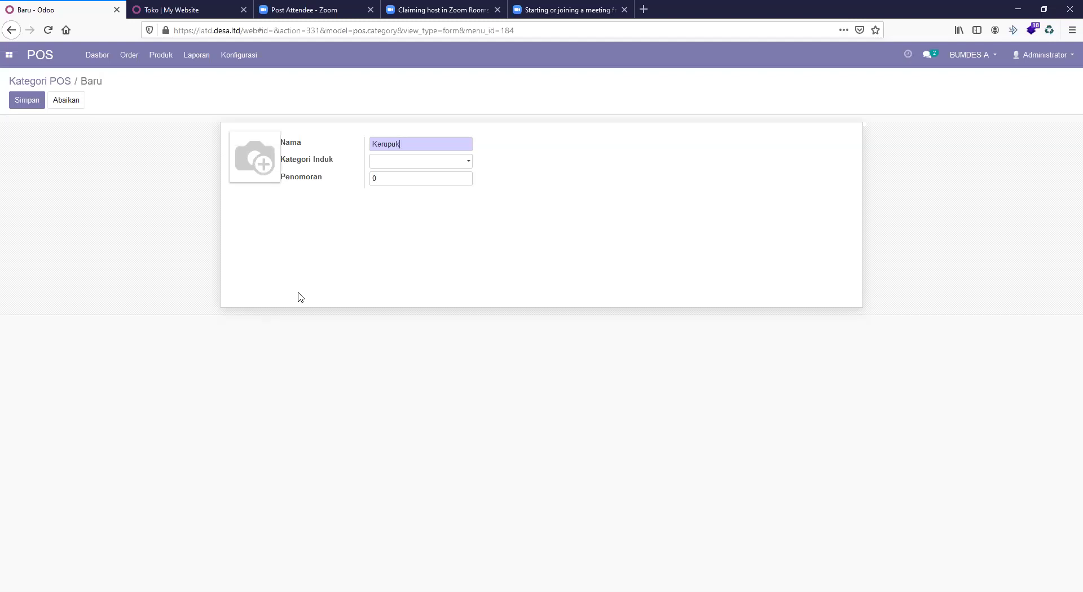
Return to the POS categories, discarding the unsaved Kerupuk category, and start another blank category
click(237, 61)
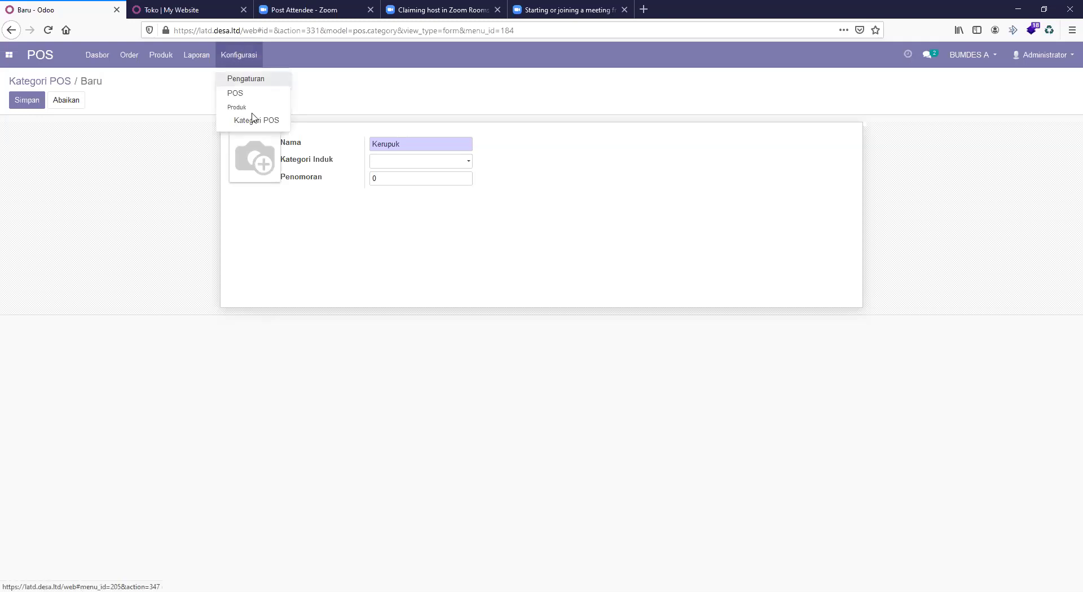
click(259, 121)
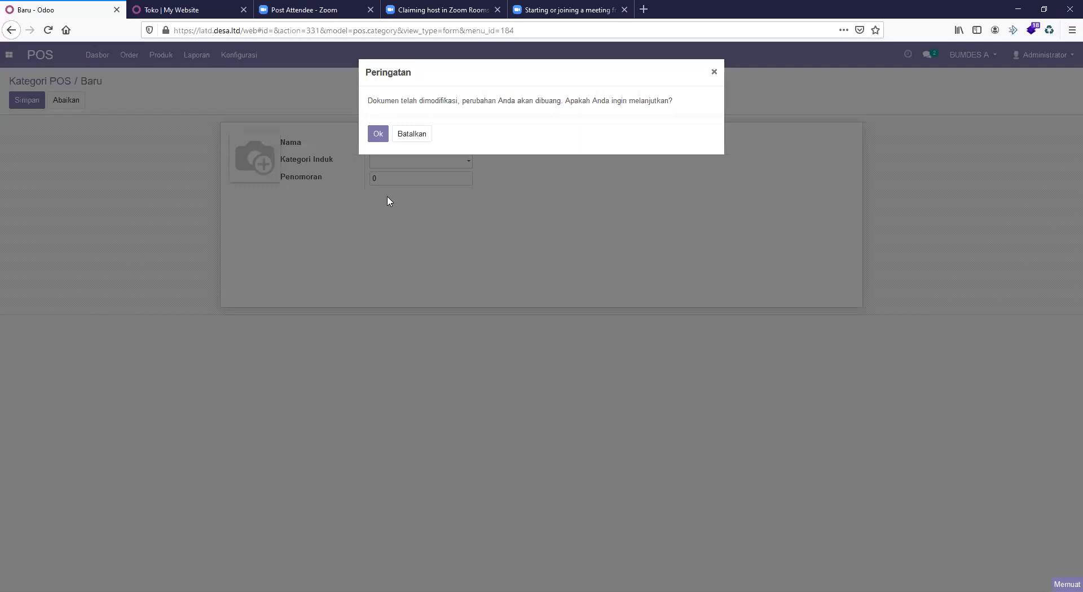
key(Return)
key(Return)
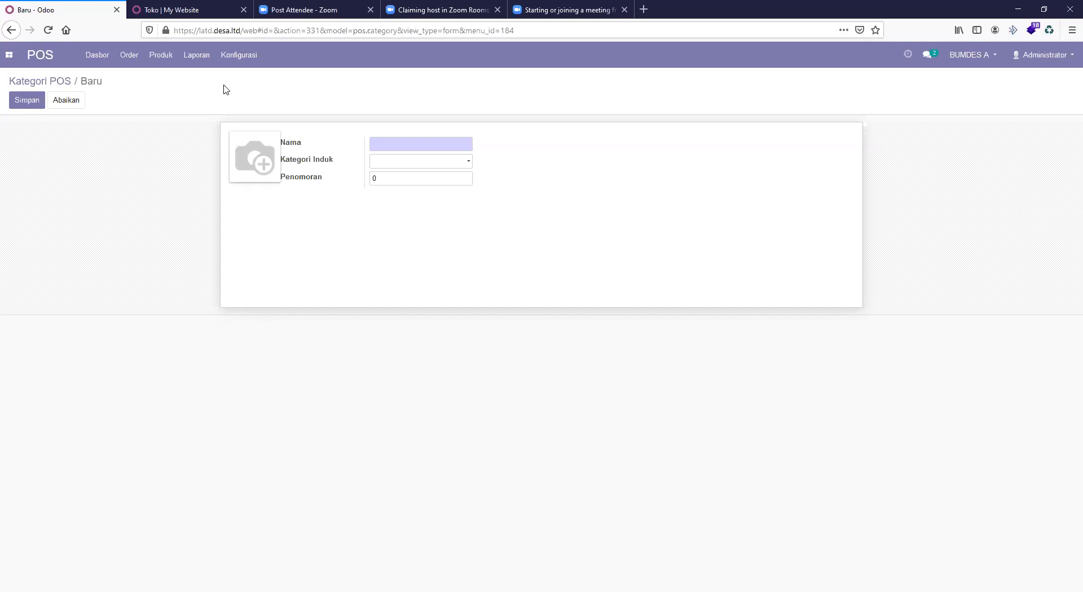
Leave the blank category form and view the POS order analysis report (Analisis Order)
click(239, 55)
click(192, 58)
click(192, 58)
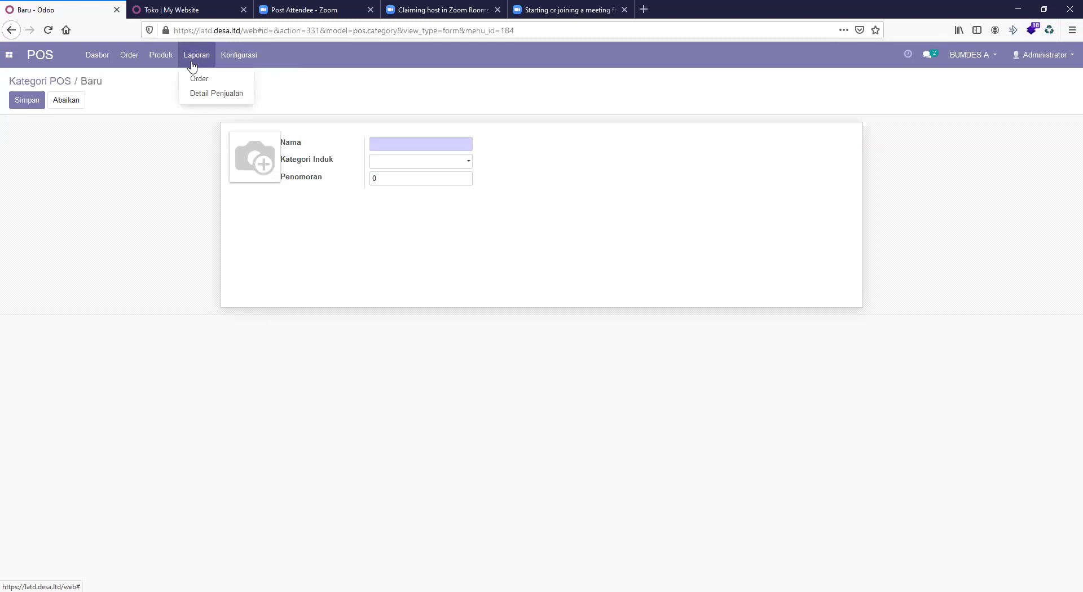
click(194, 79)
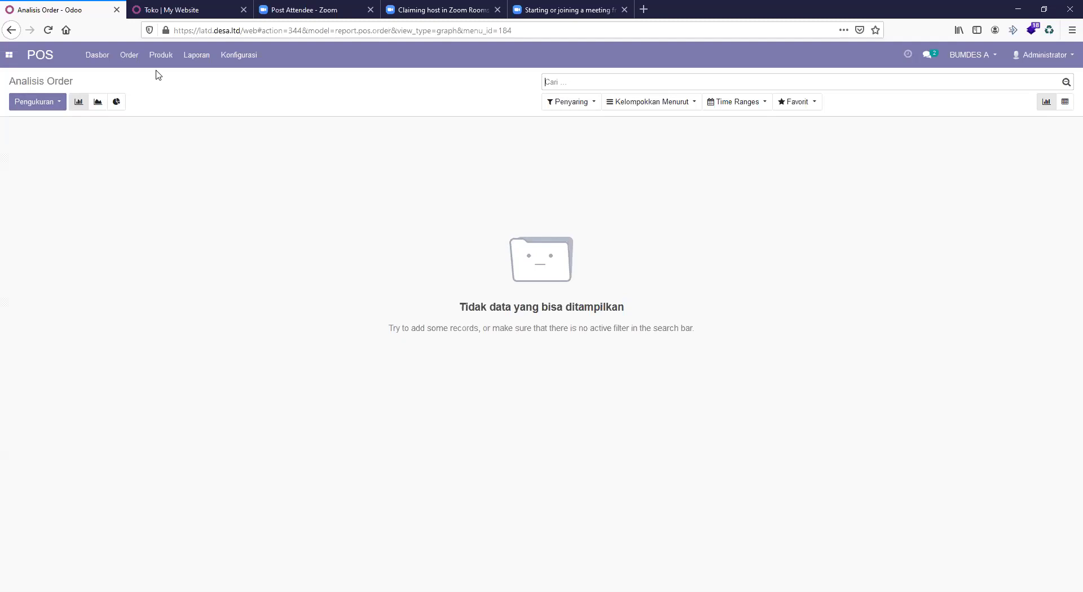
Print the Detail Penjualan report for the Shop point of sale and save it as Detail Penjualan.pdf
click(193, 60)
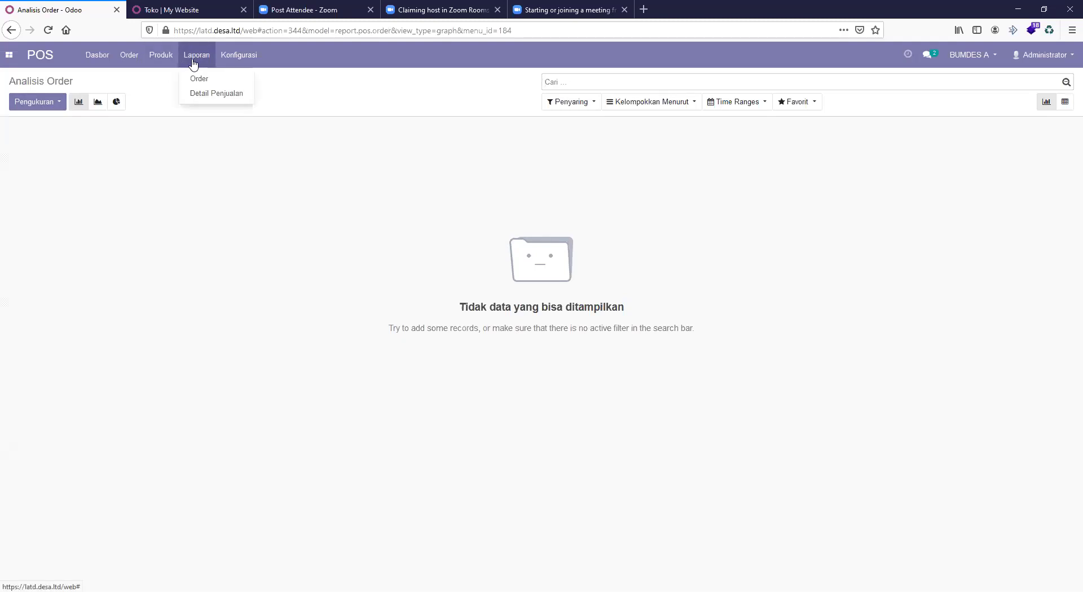
click(197, 97)
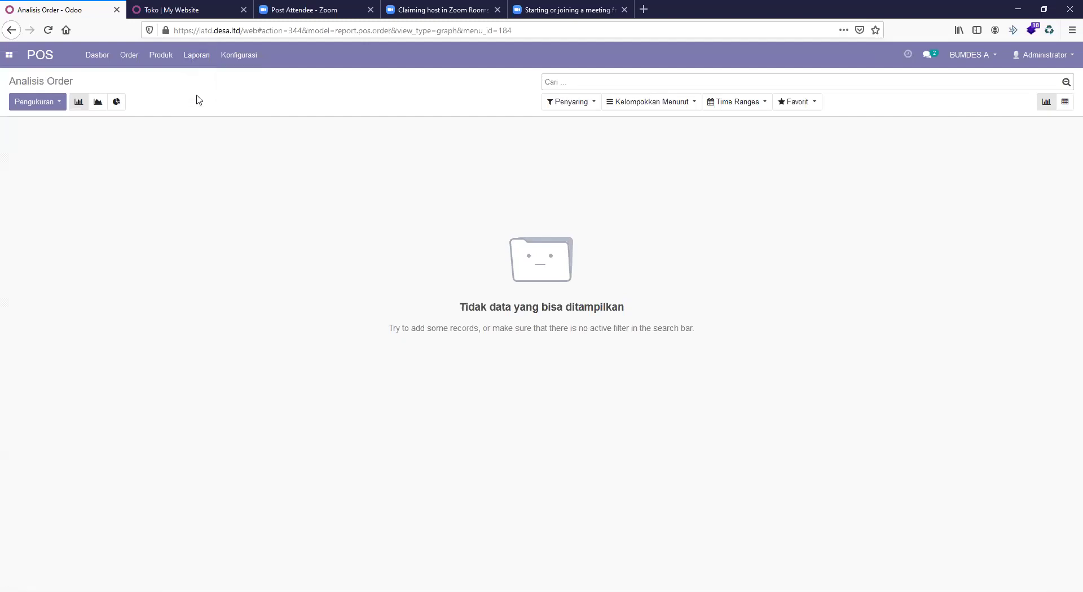
click(212, 54)
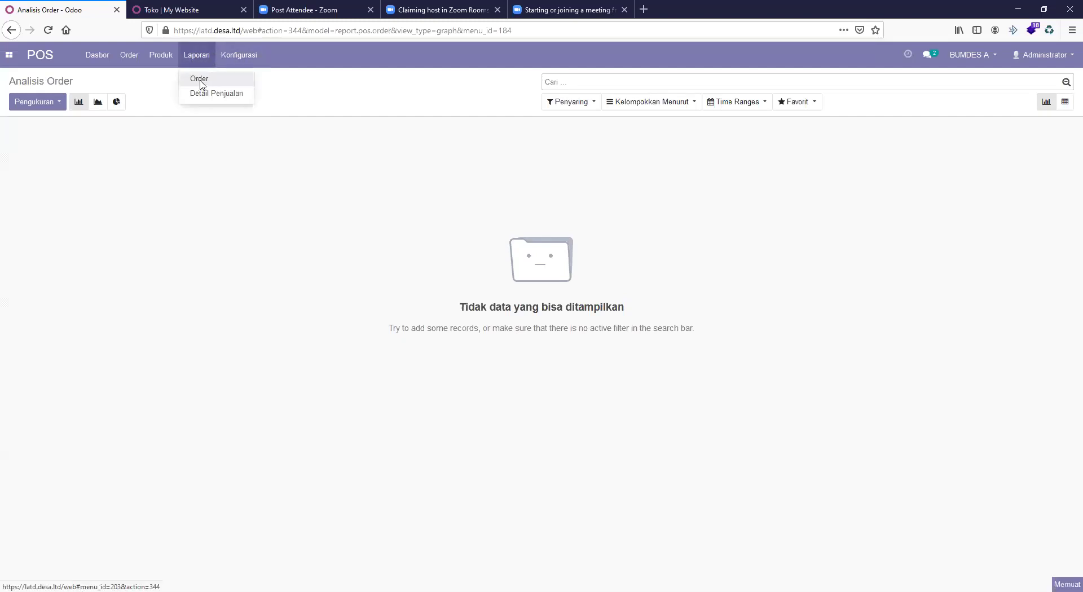
click(207, 144)
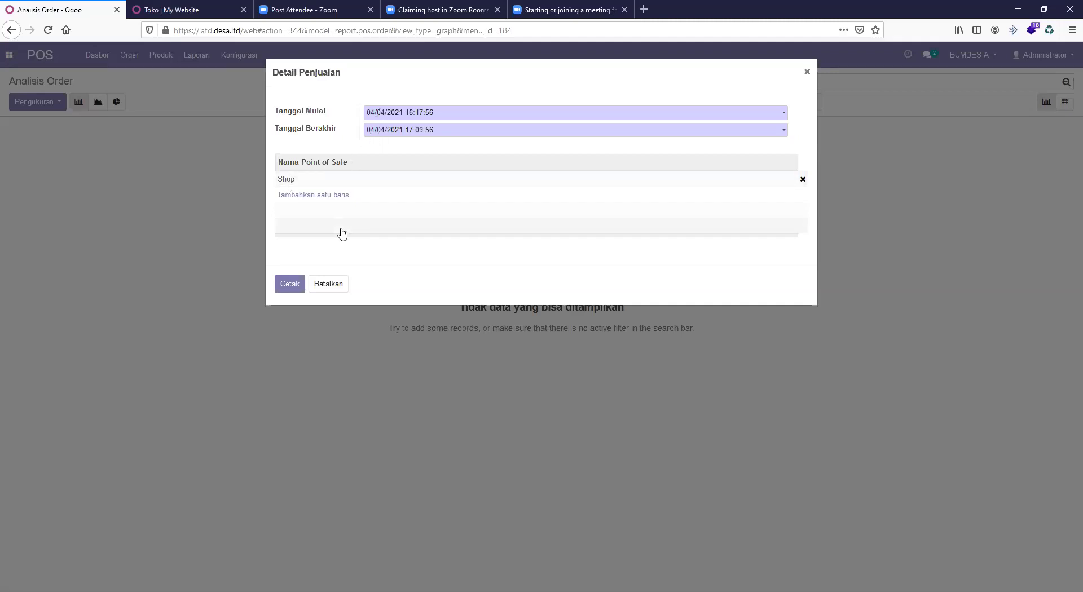
click(291, 289)
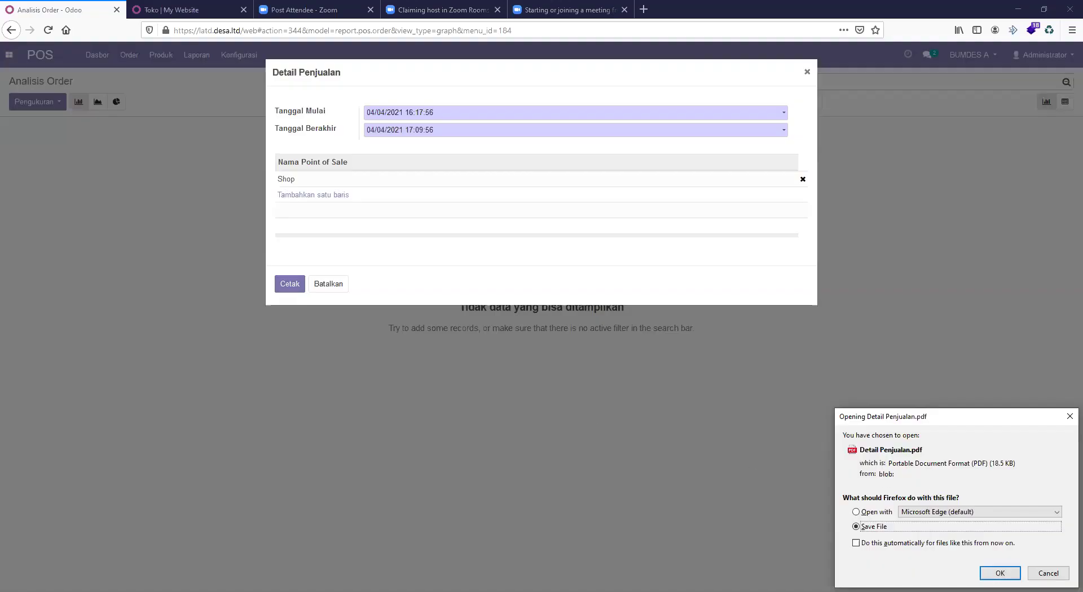
click(1000, 573)
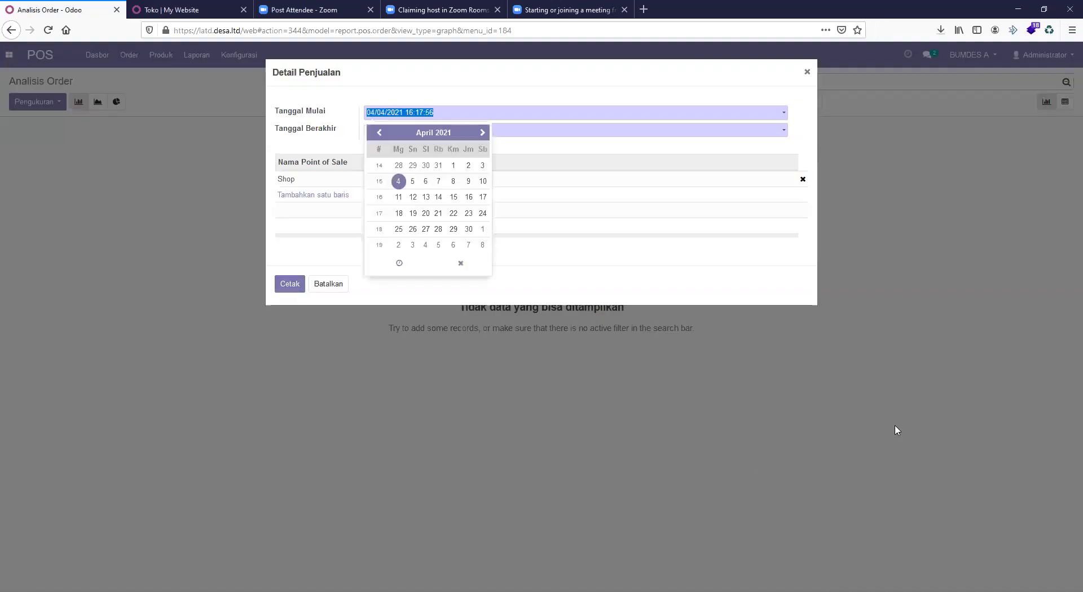
Open the downloaded Detail Penjualan.pdf and examine its product, payment and tax sections
click(940, 31)
click(779, 60)
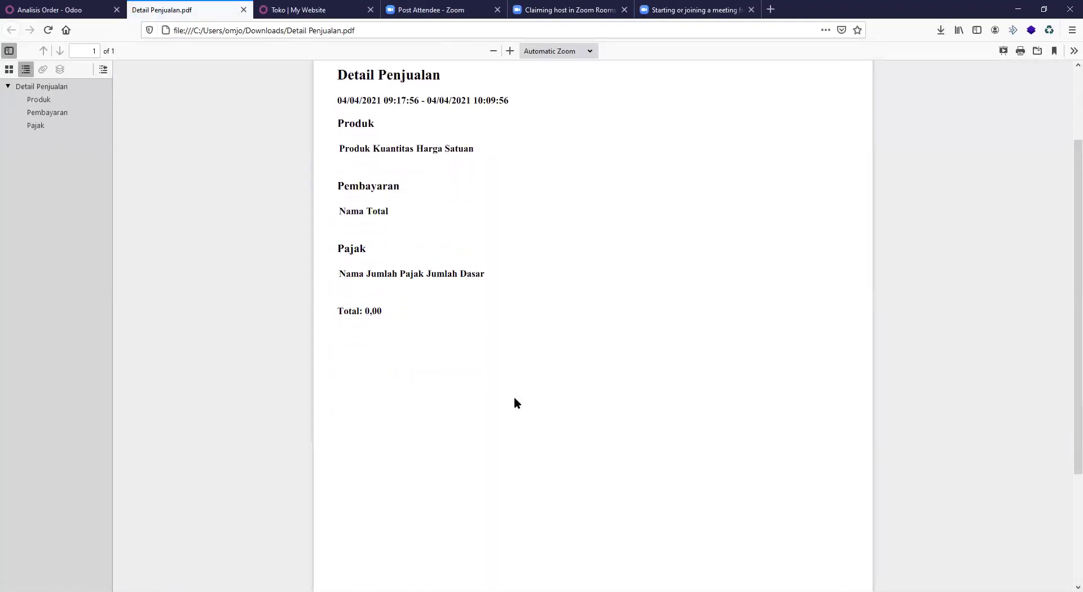
scroll(513, 397, down, 1)
scroll(342, 104, down, 3)
scroll(341, 105, up, 4)
scroll(260, 237, down, 3)
scroll(445, 289, up, 3)
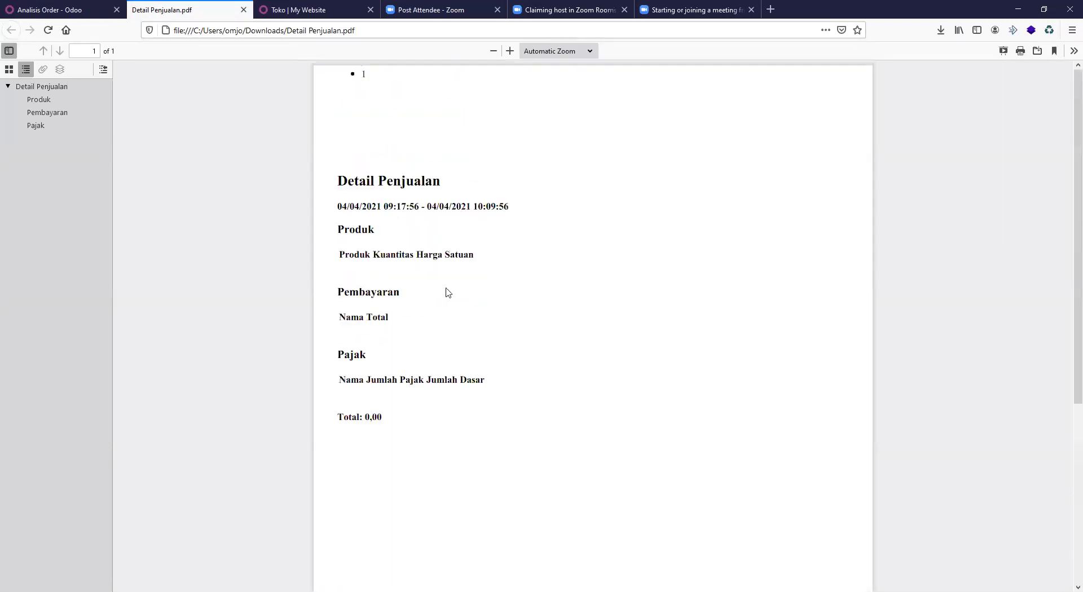
click(38, 128)
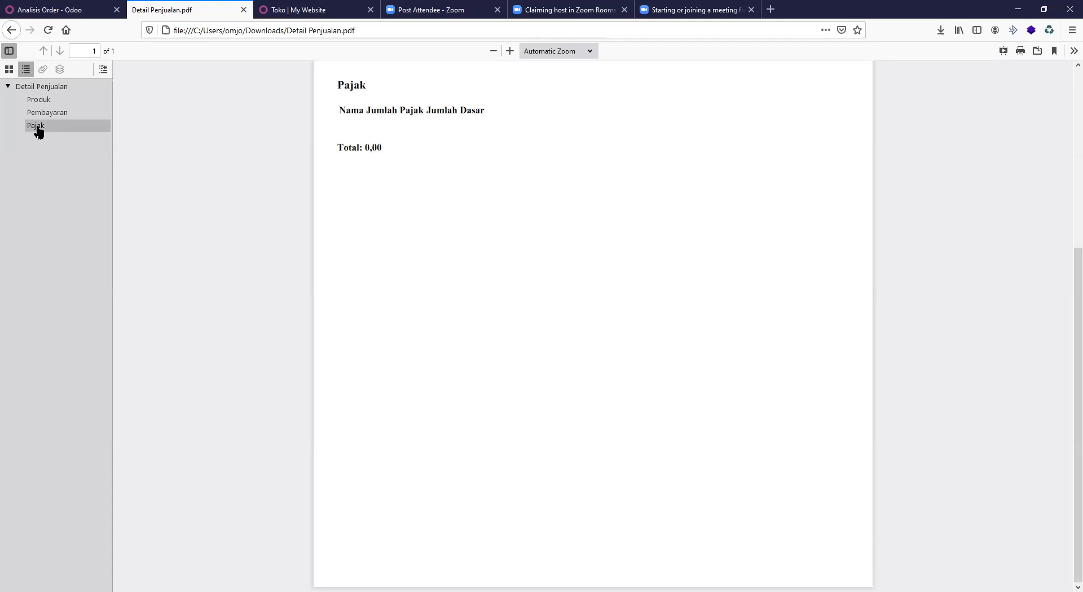
Return to Odoo, cancel the Detail Penjualan dialog and view the order analysis as a pie chart
click(3, 5)
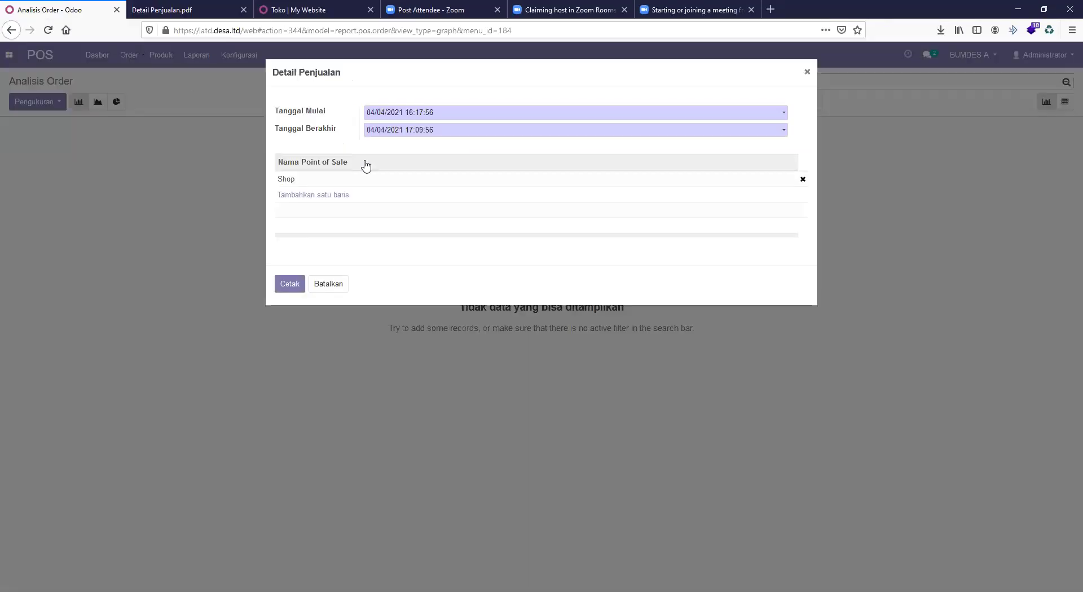
click(333, 283)
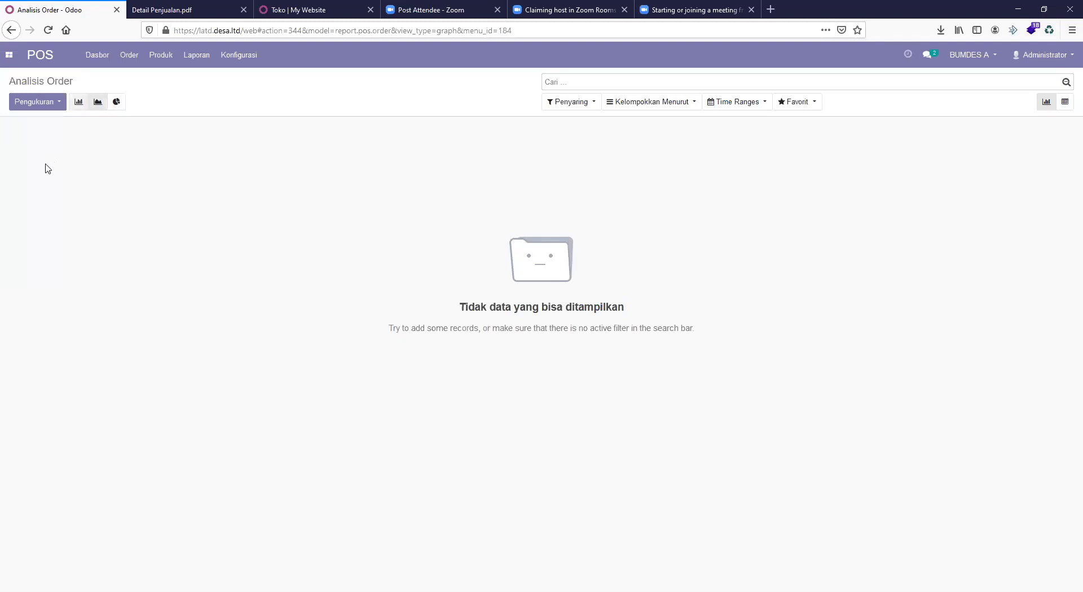
click(35, 101)
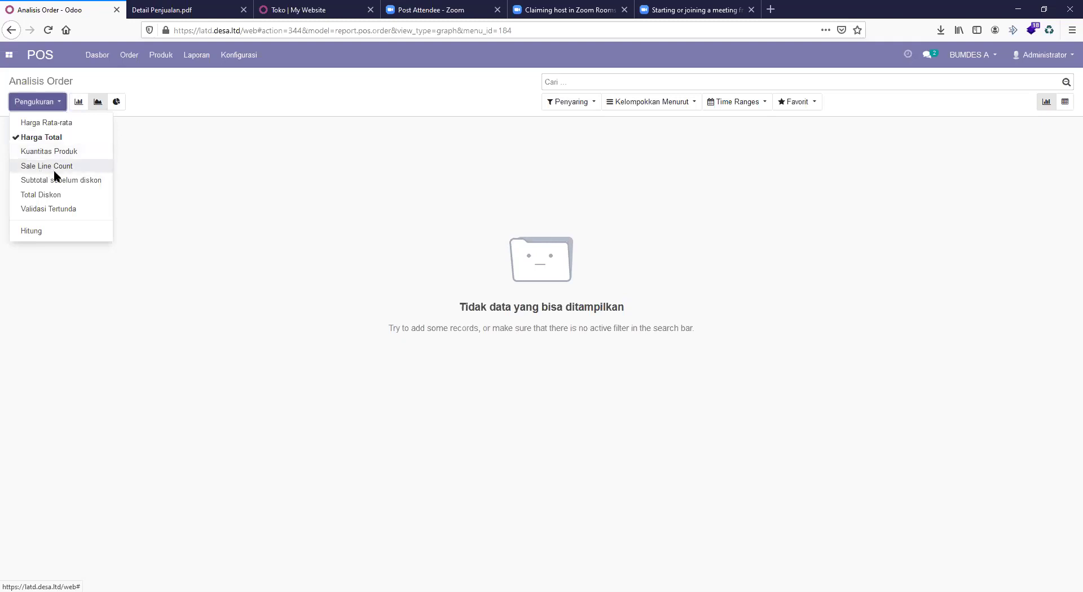
click(116, 102)
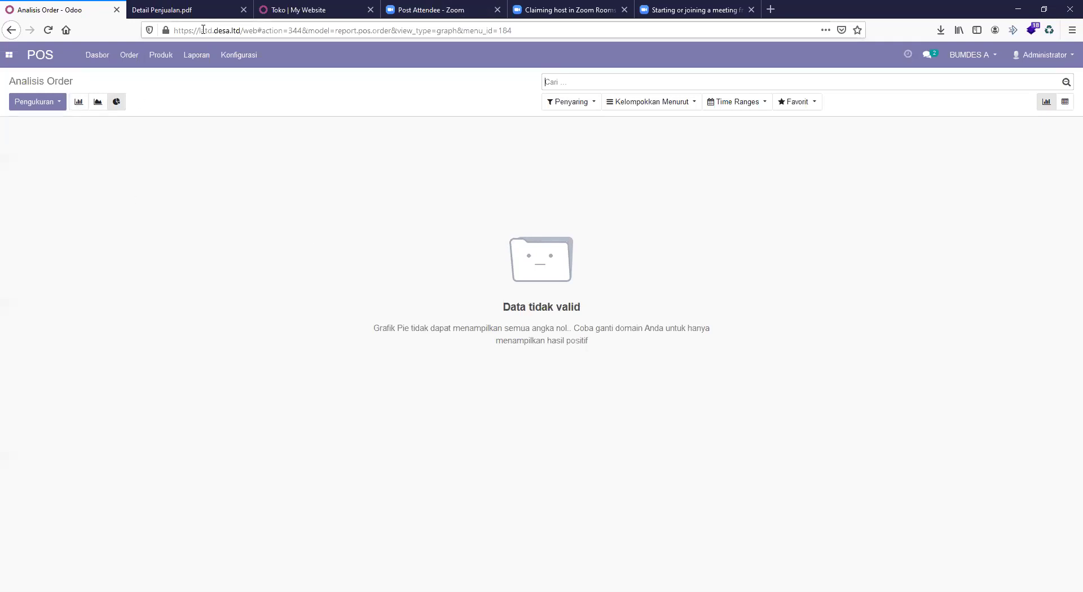
View the list of POS orders
click(197, 64)
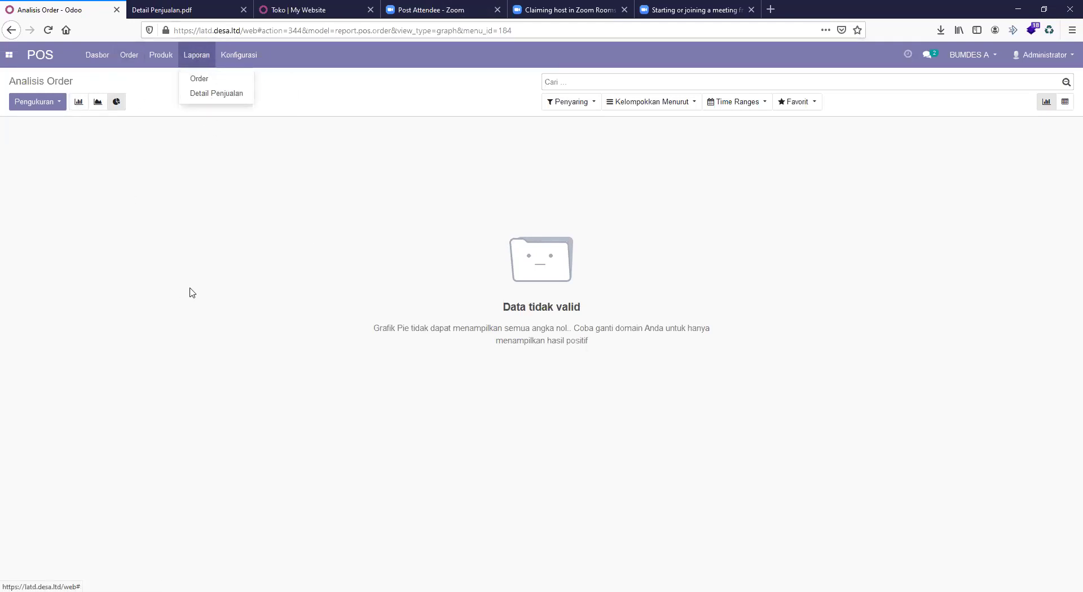
mouse_move(153, 58)
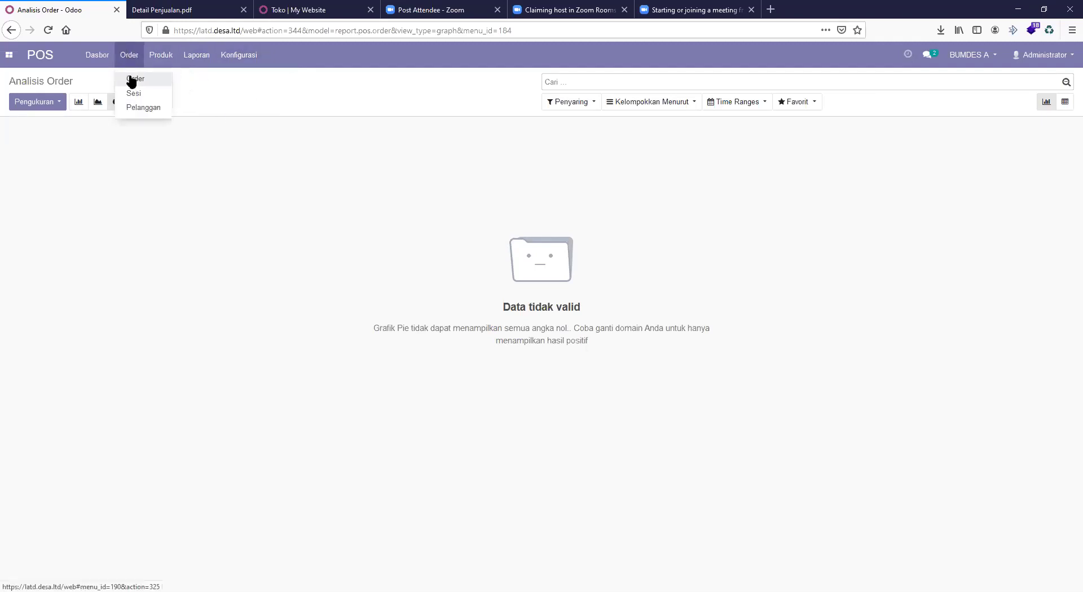
click(132, 78)
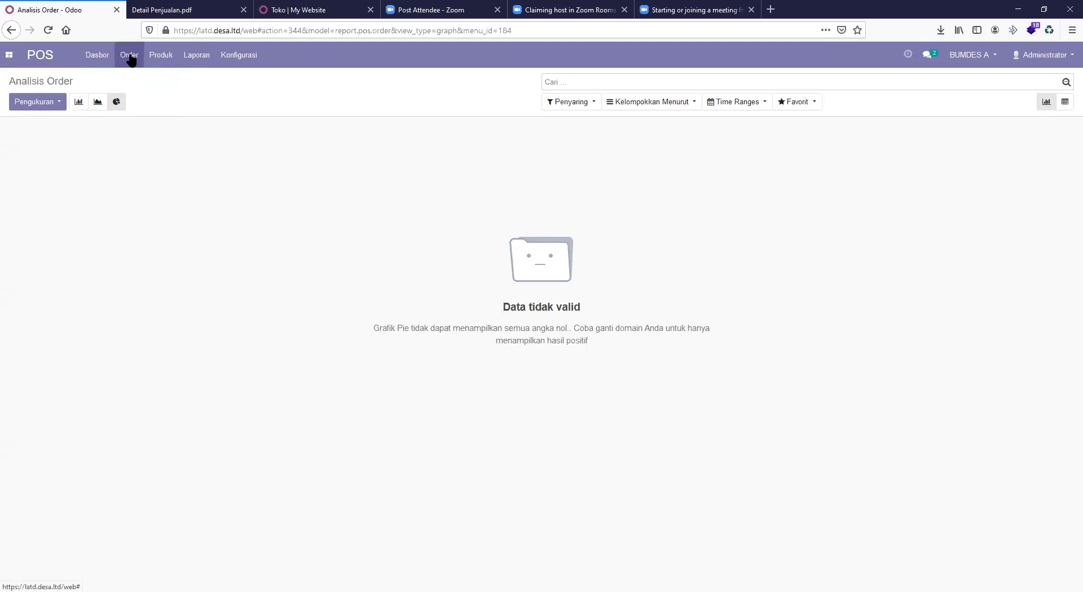
Create and save a company customer (Perusahaan) named UMKM A, filling in its street address
click(130, 60)
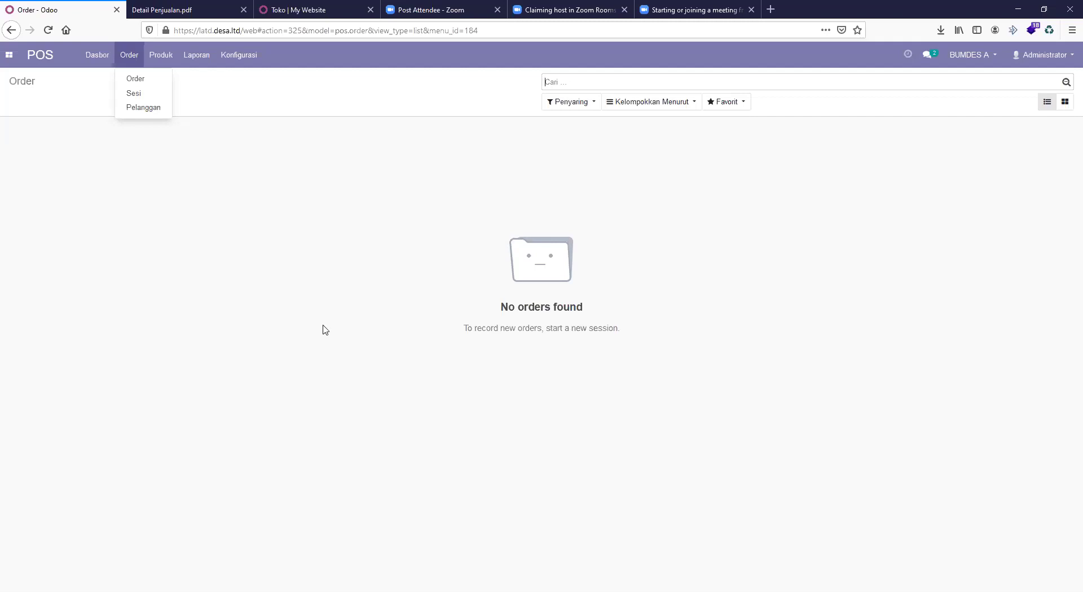
click(144, 107)
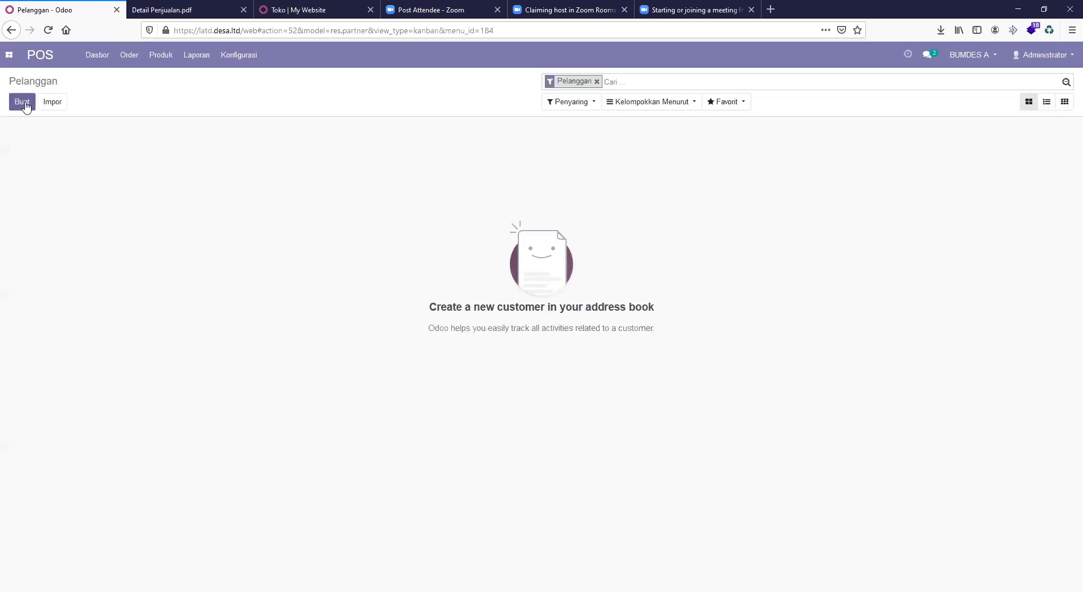
click(25, 105)
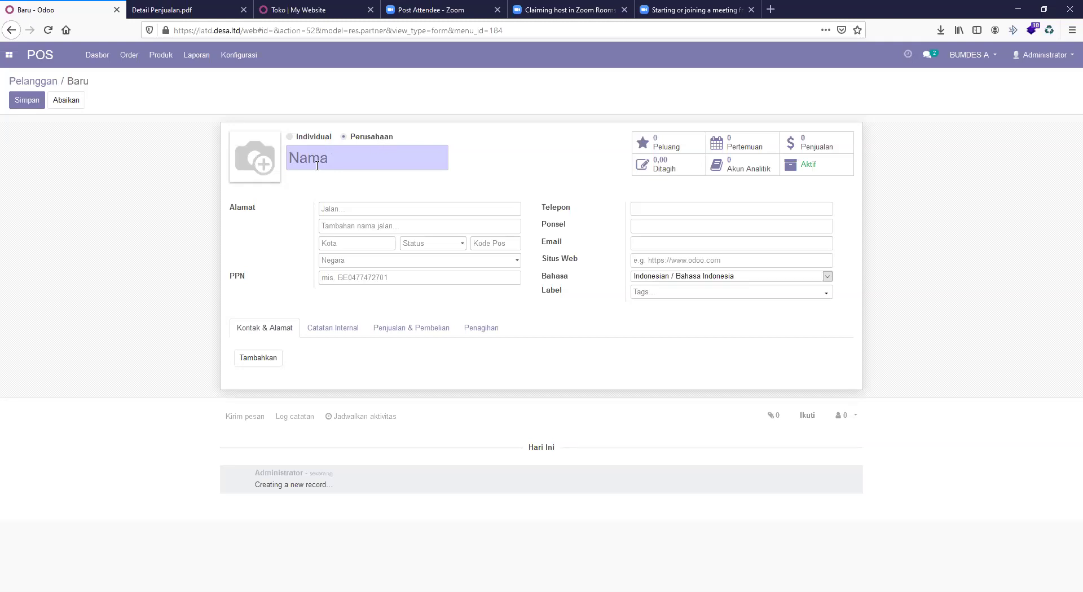
text(UMKM A)
click(361, 207)
text(Pangebatan)
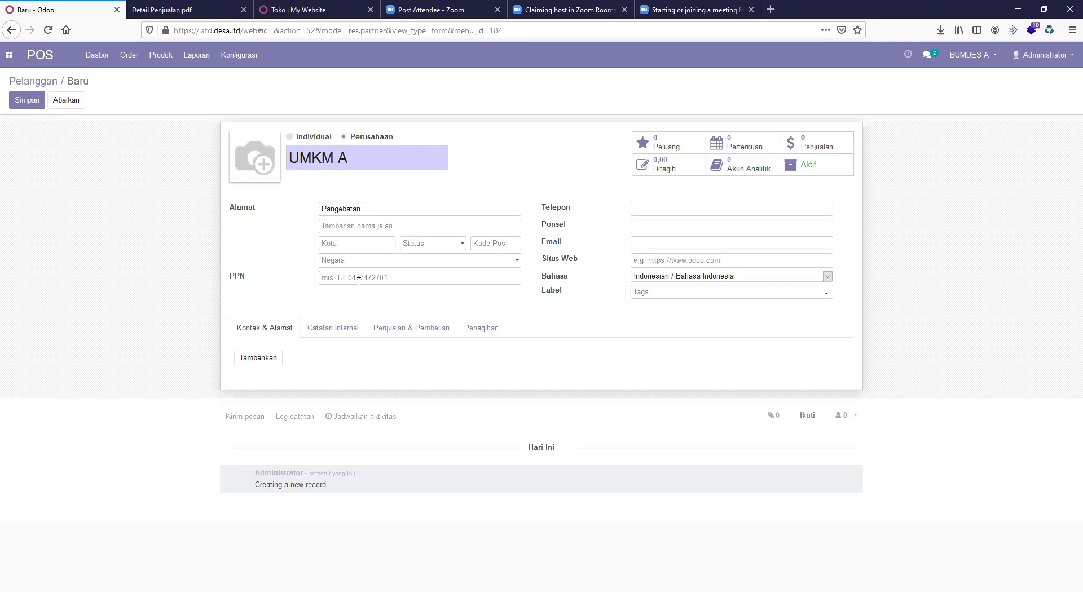
click(28, 101)
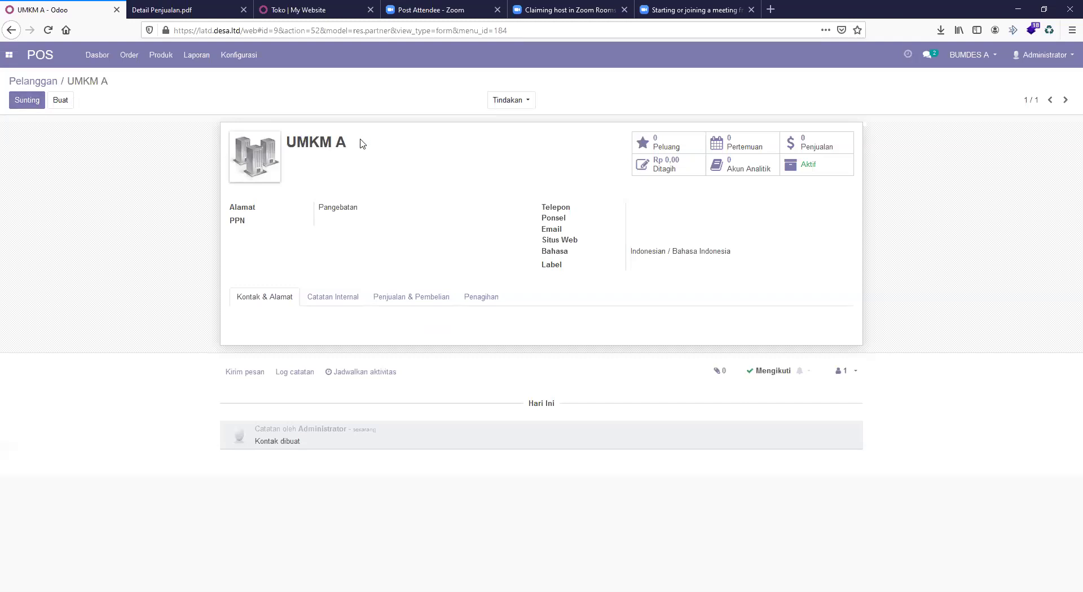
Return to the POS dashboard and start a new session for Shop
click(230, 61)
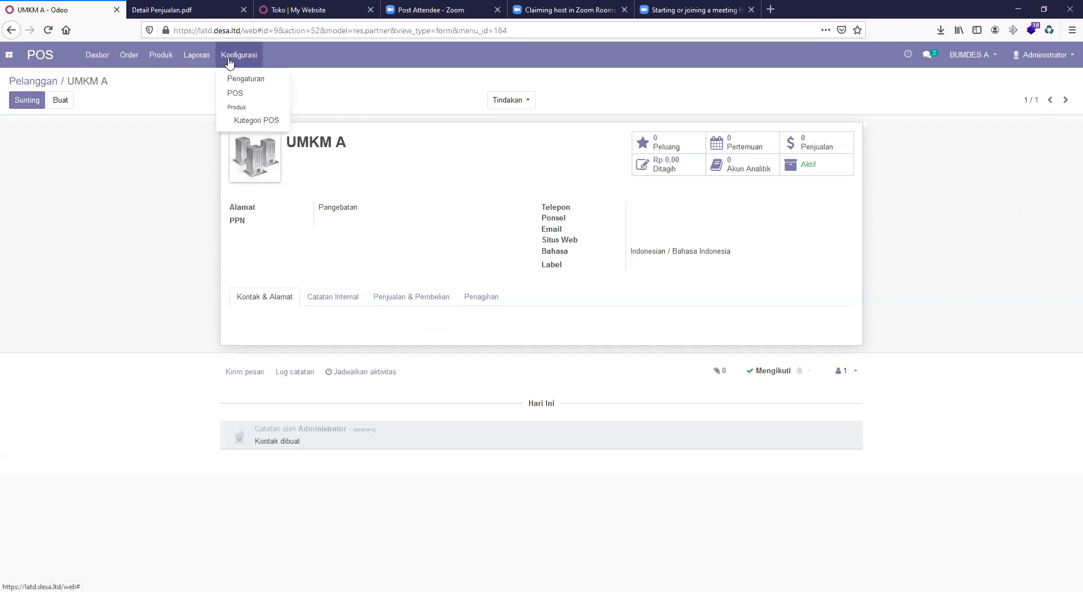
mouse_move(145, 57)
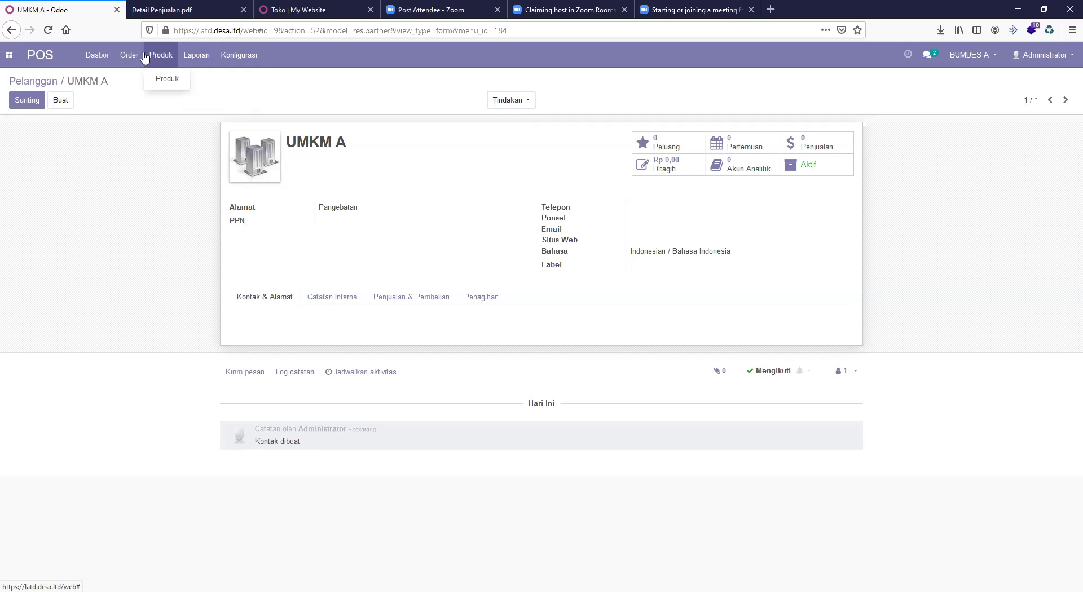
click(93, 55)
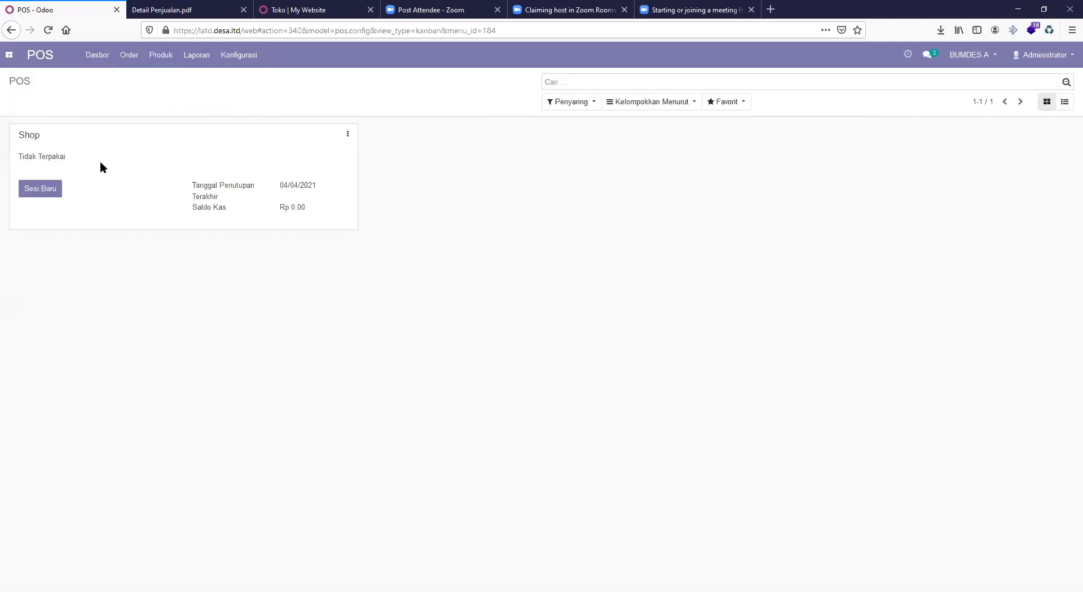
click(34, 189)
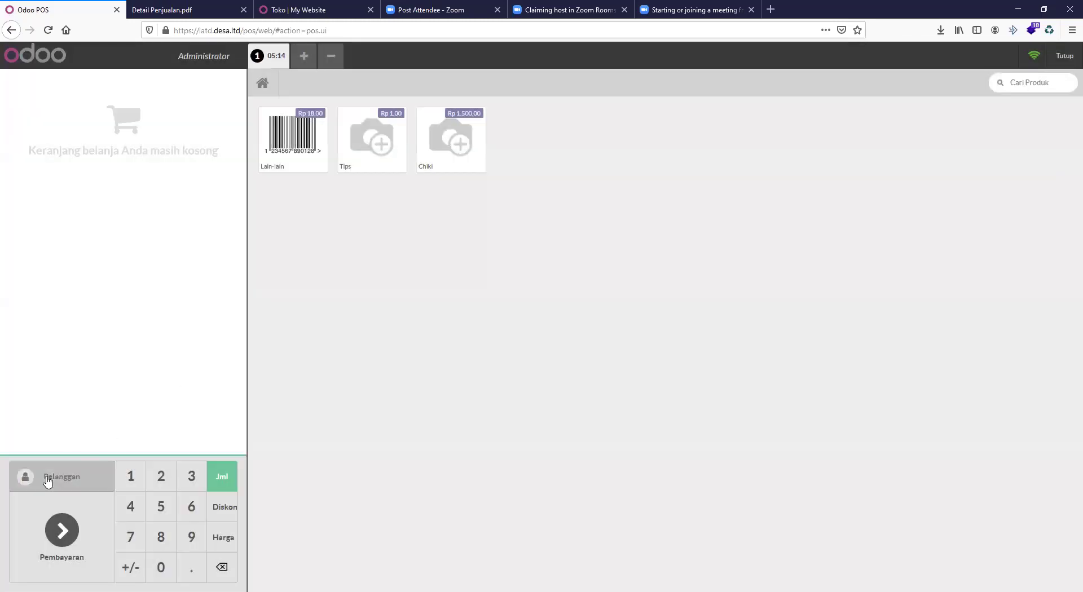
Set UMKM A as the customer of the current POS order
click(48, 481)
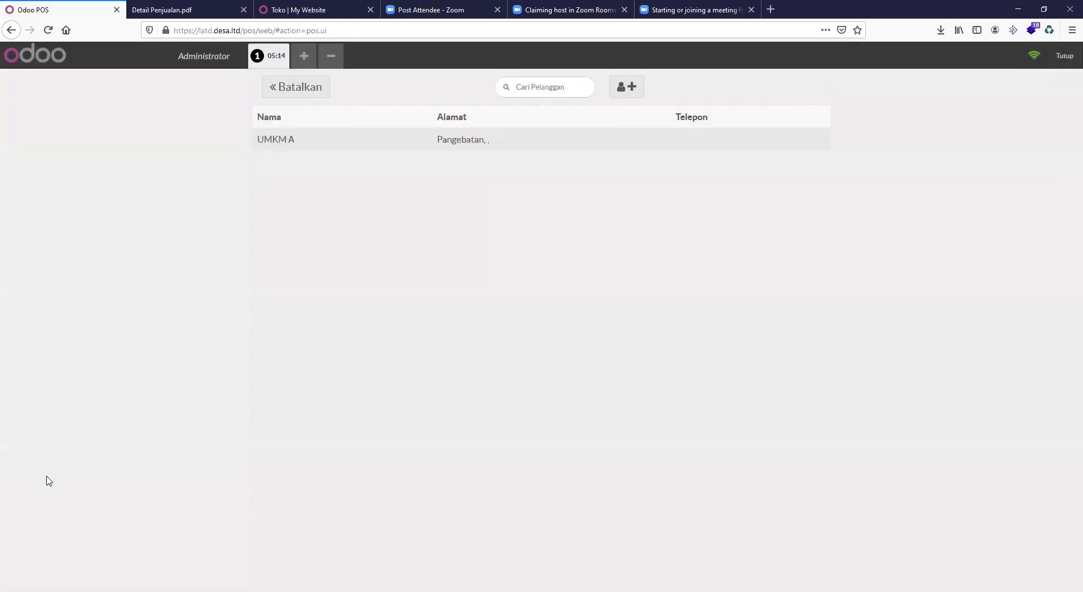
click(285, 144)
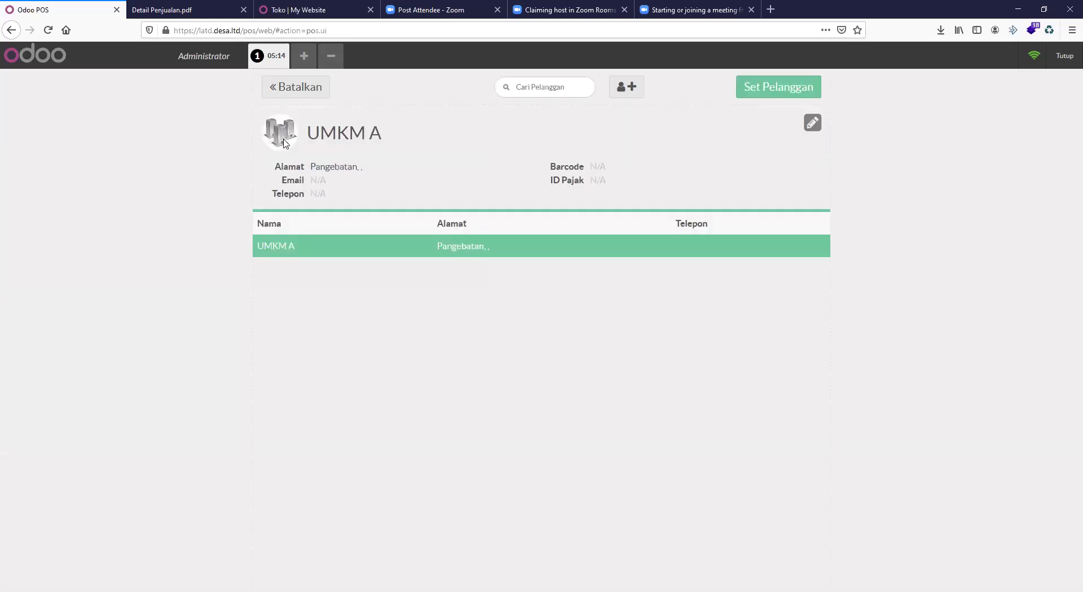
click(742, 82)
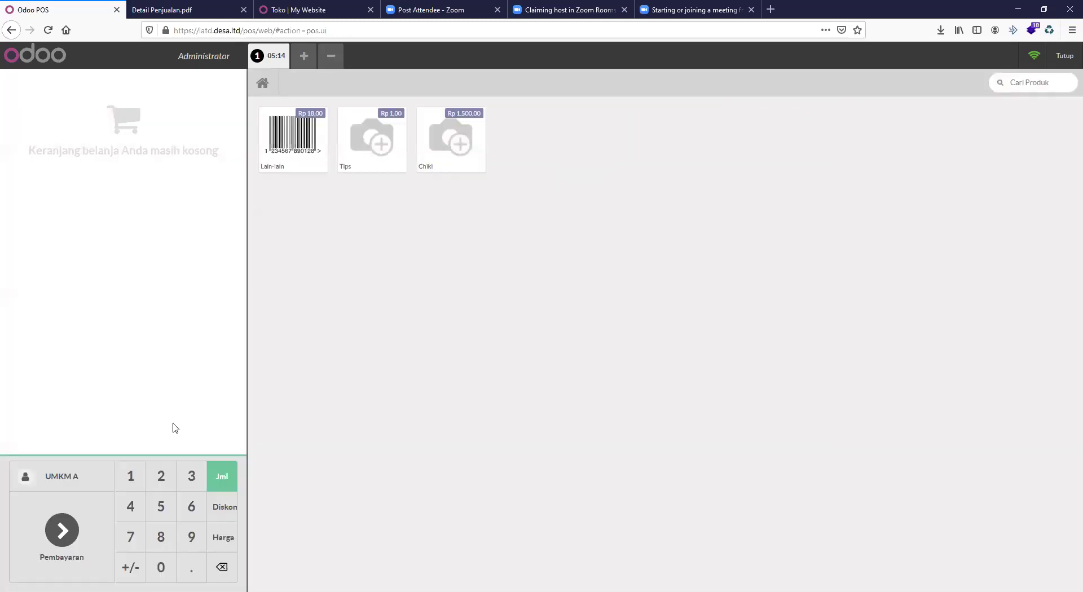
Add the product Chiki to the order with a quantity of 800 units
click(162, 509)
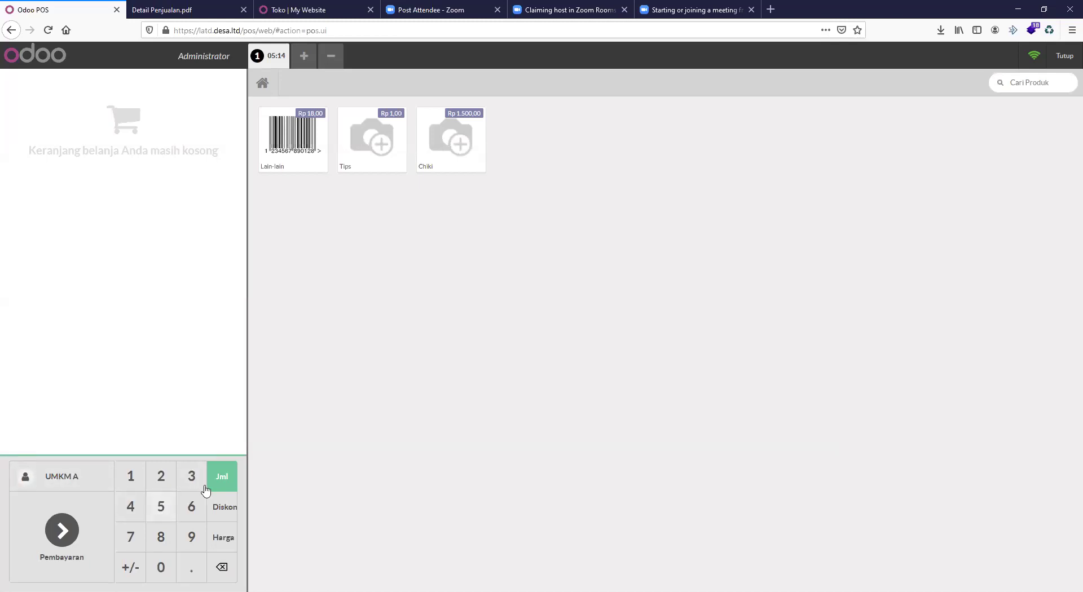
click(466, 151)
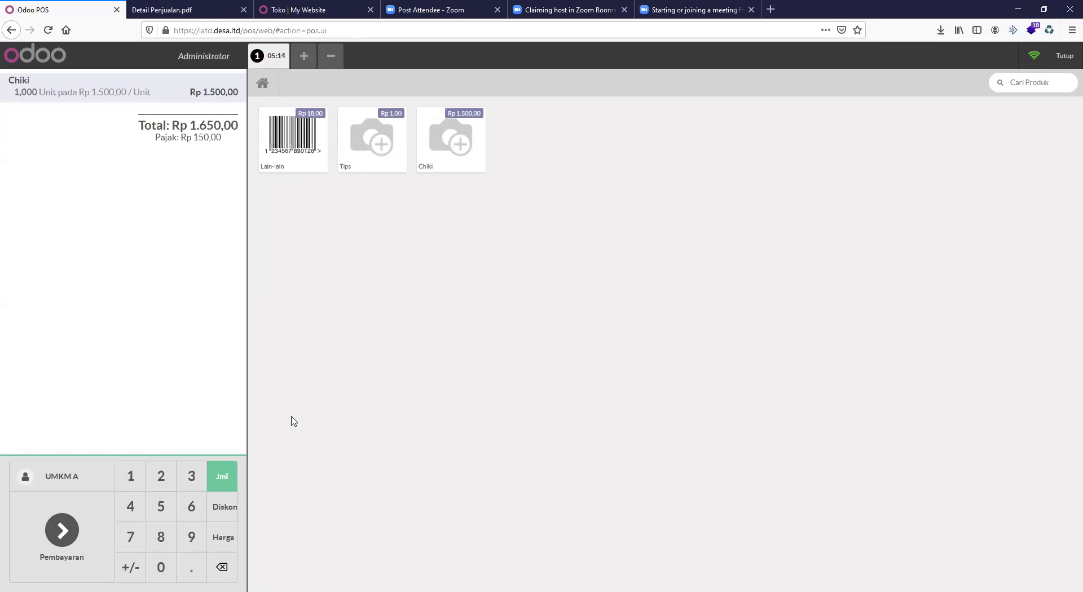
click(163, 537)
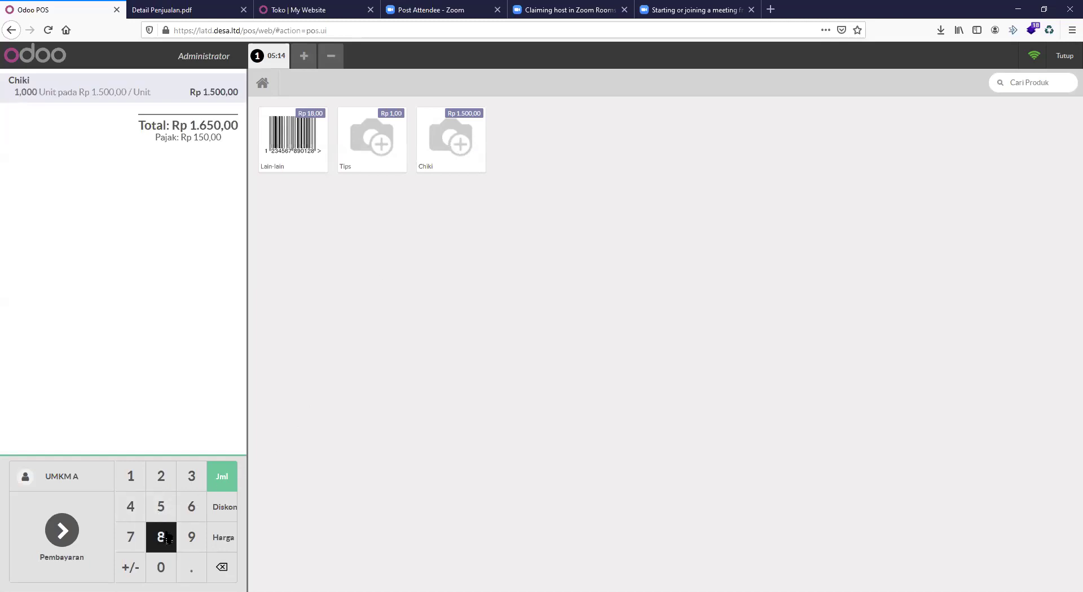
click(161, 567)
click(161, 568)
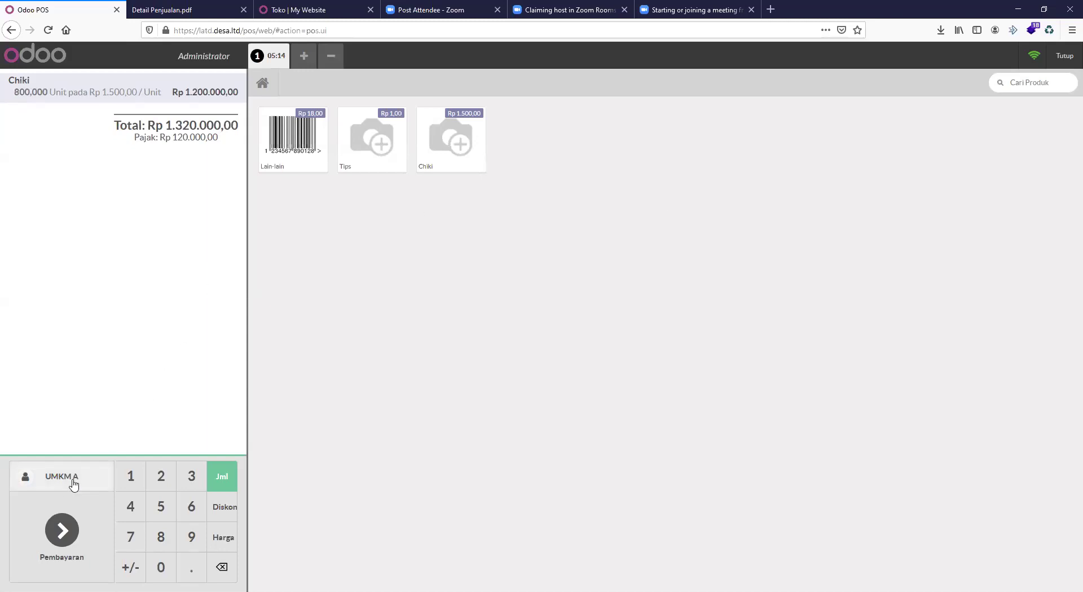
Try to validate the order's payment, adding a Kas (IDR) payment line and removing it again
click(53, 555)
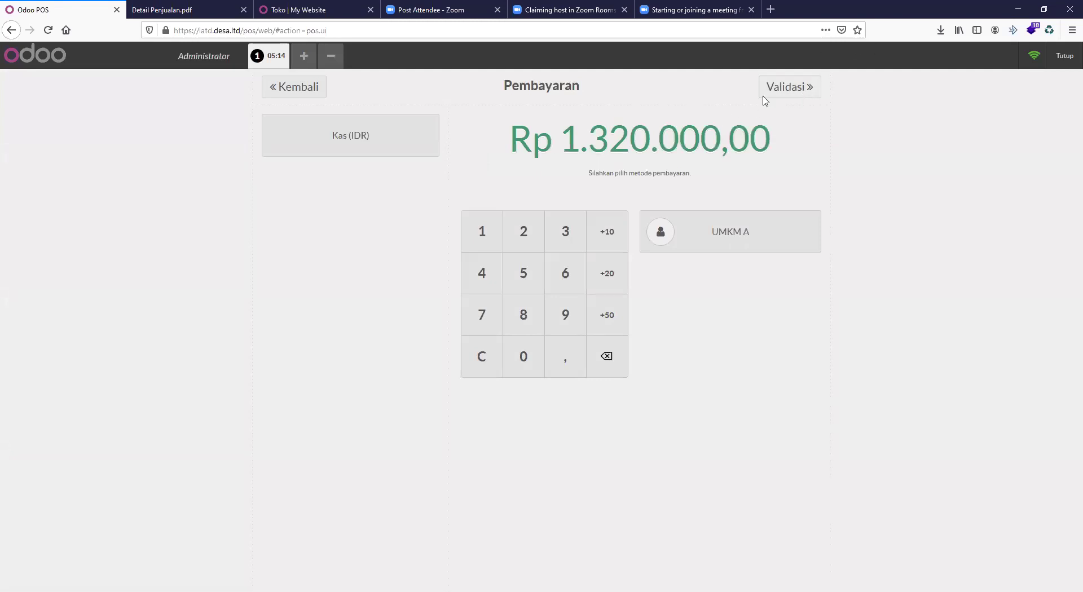
click(808, 86)
click(792, 92)
click(789, 93)
click(360, 141)
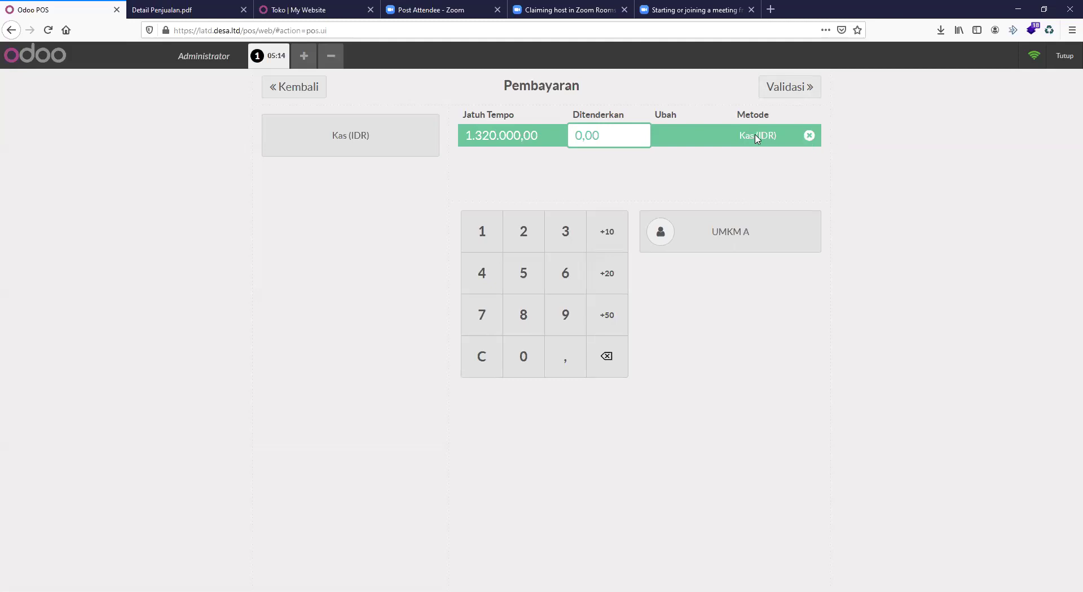
click(808, 135)
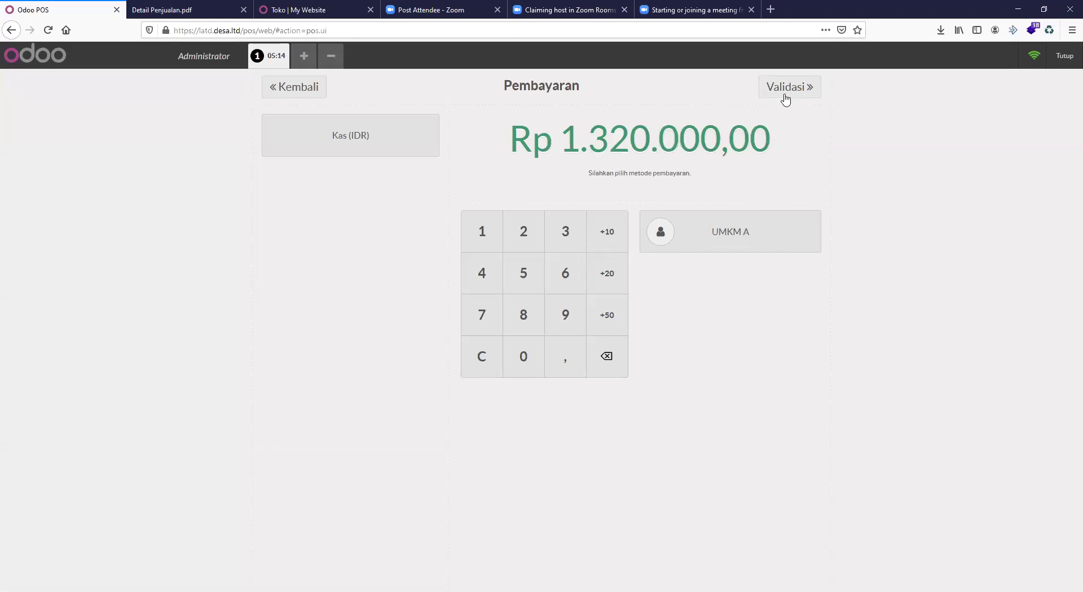
click(784, 91)
Leave the sales screen, close and validate the Shop session with its entries recorded, and return to the POS dashboard
click(1062, 59)
click(1062, 60)
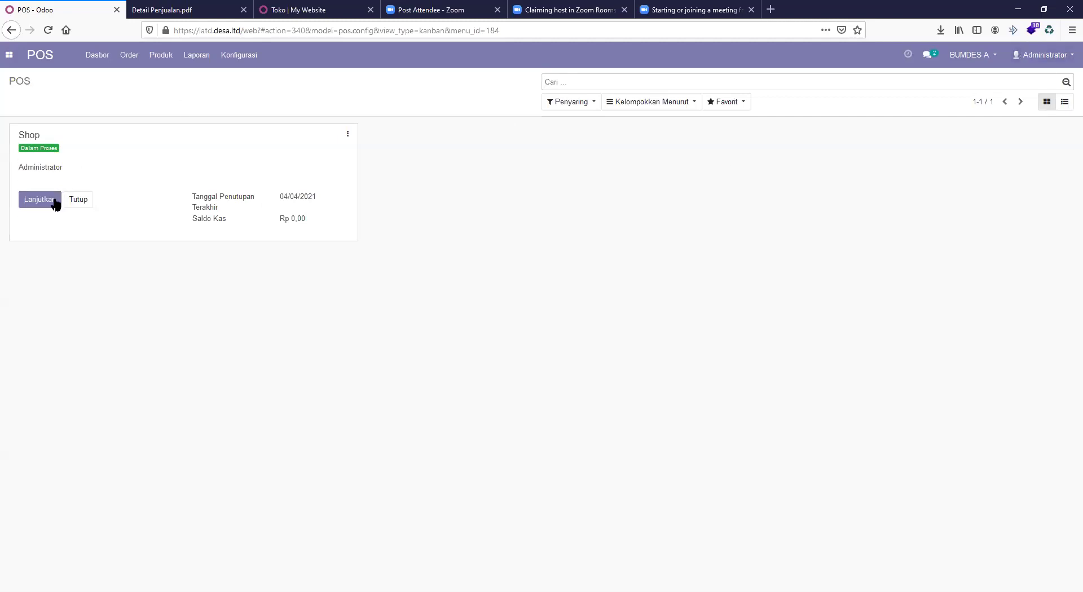
click(78, 202)
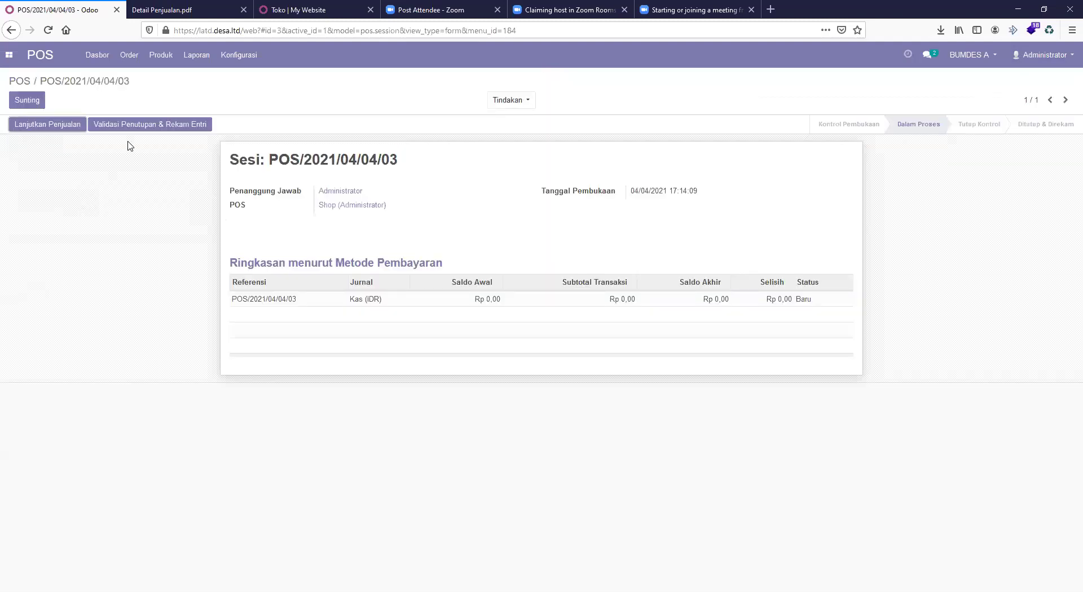
click(144, 124)
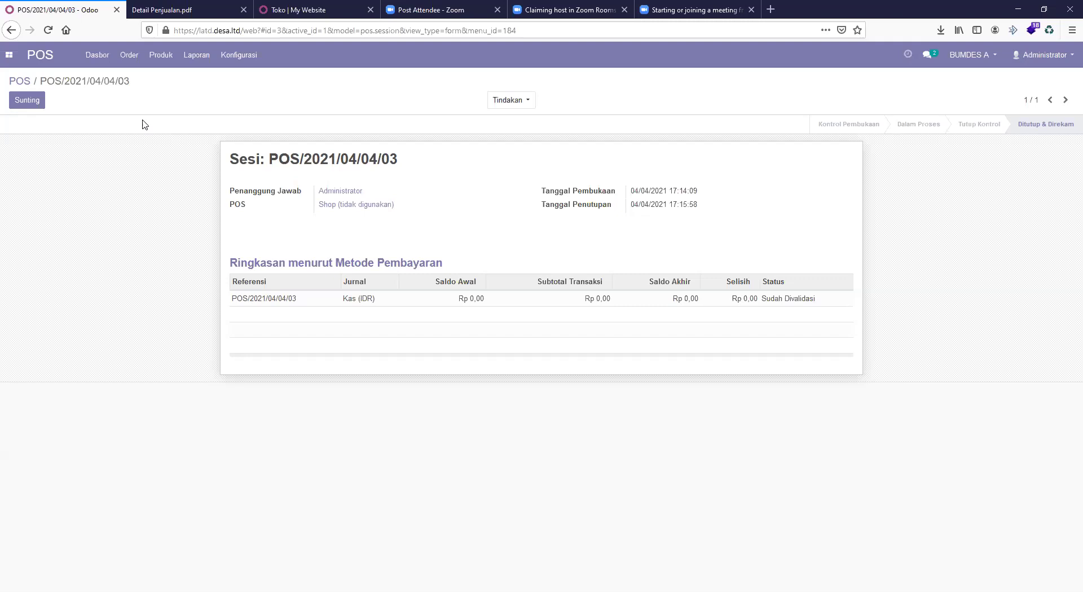
click(246, 54)
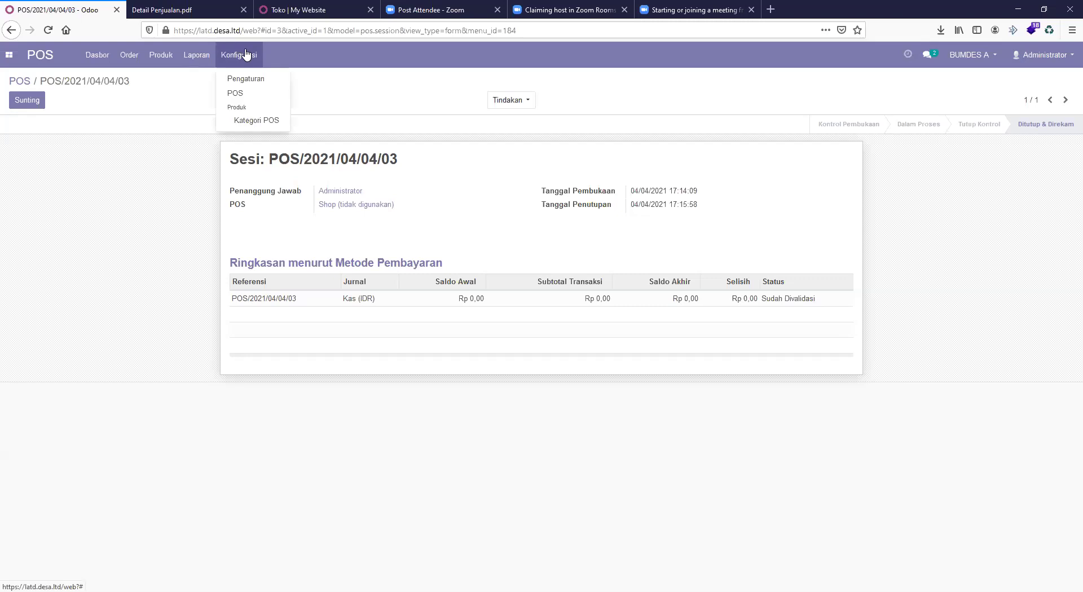
click(97, 55)
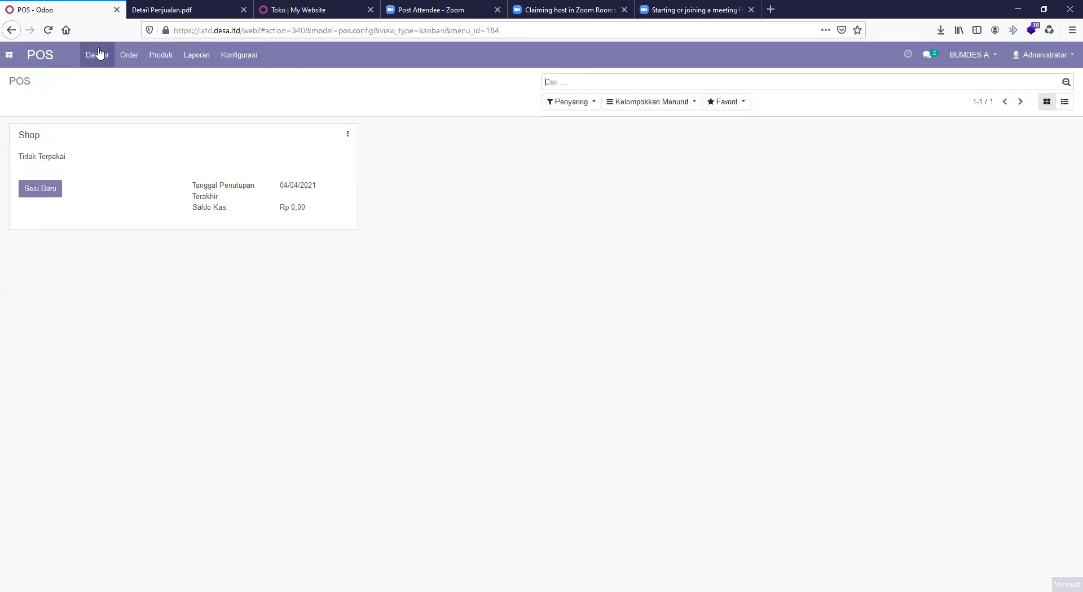
Switch to the Penjualan module and open its quotation list (Penawaran)
click(10, 56)
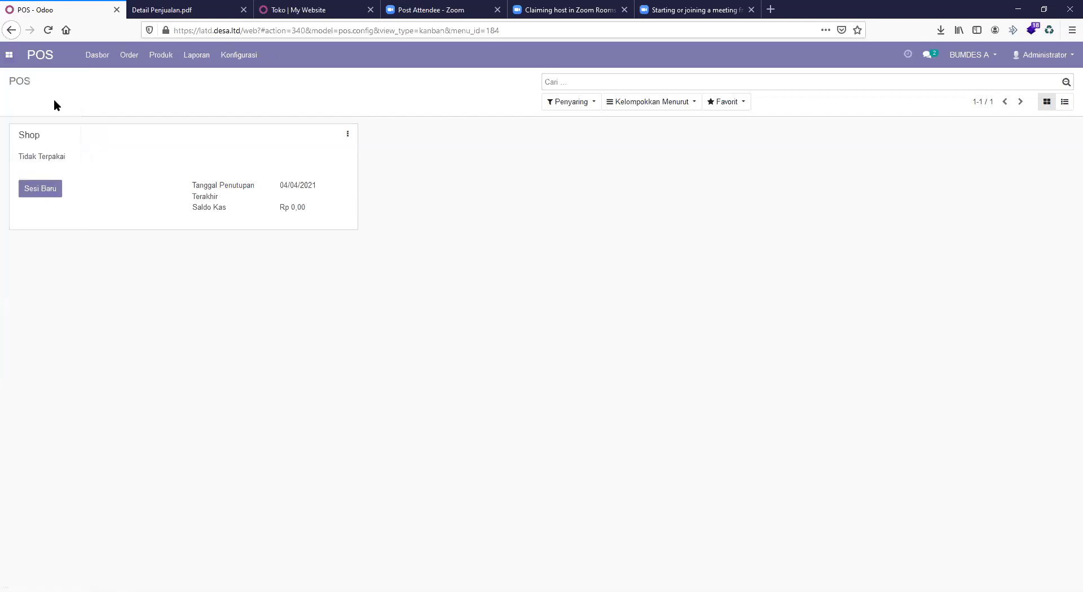
click(9, 54)
click(14, 152)
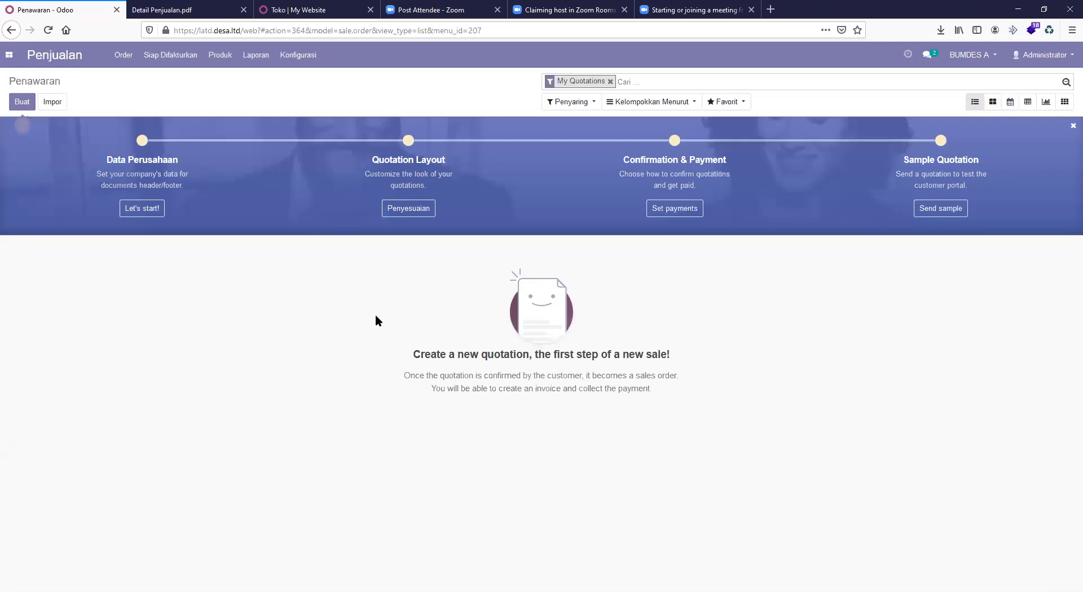
click(9, 56)
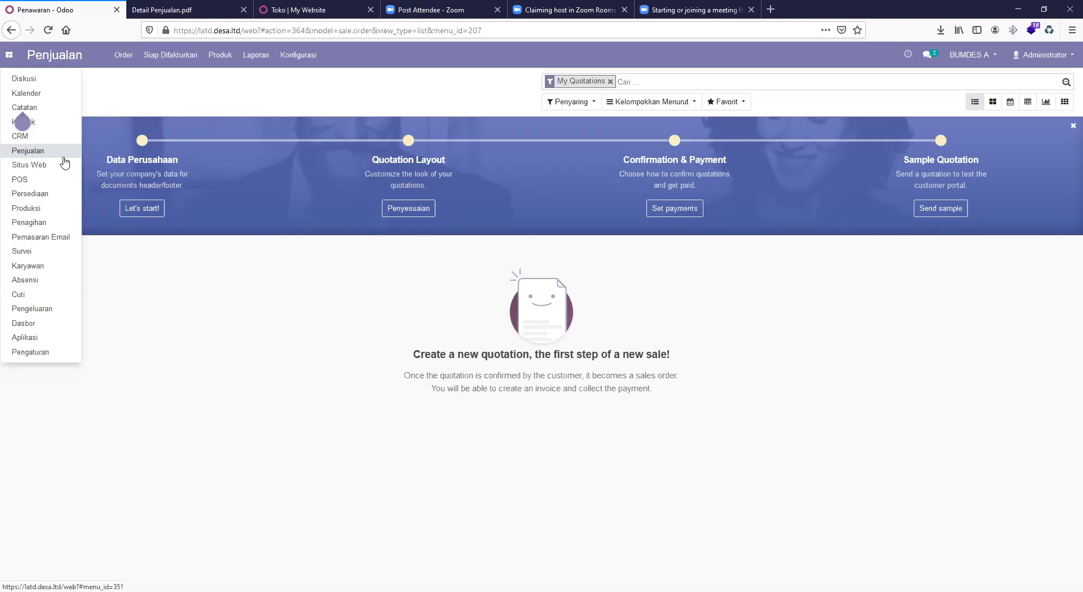
click(42, 151)
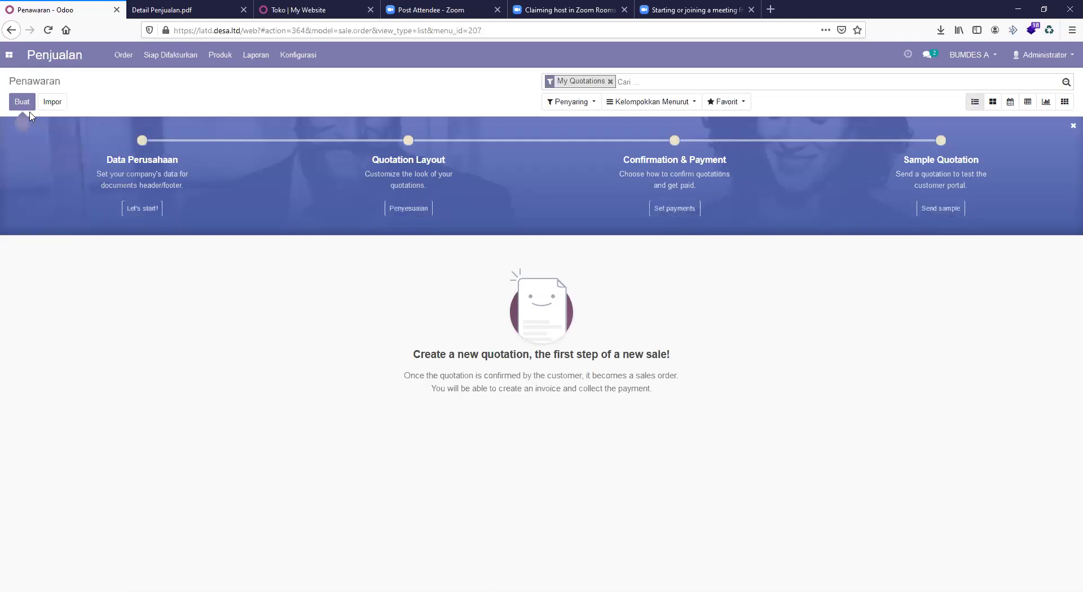
View a blank new quotation form in Penjualan and return to the POS module
click(21, 103)
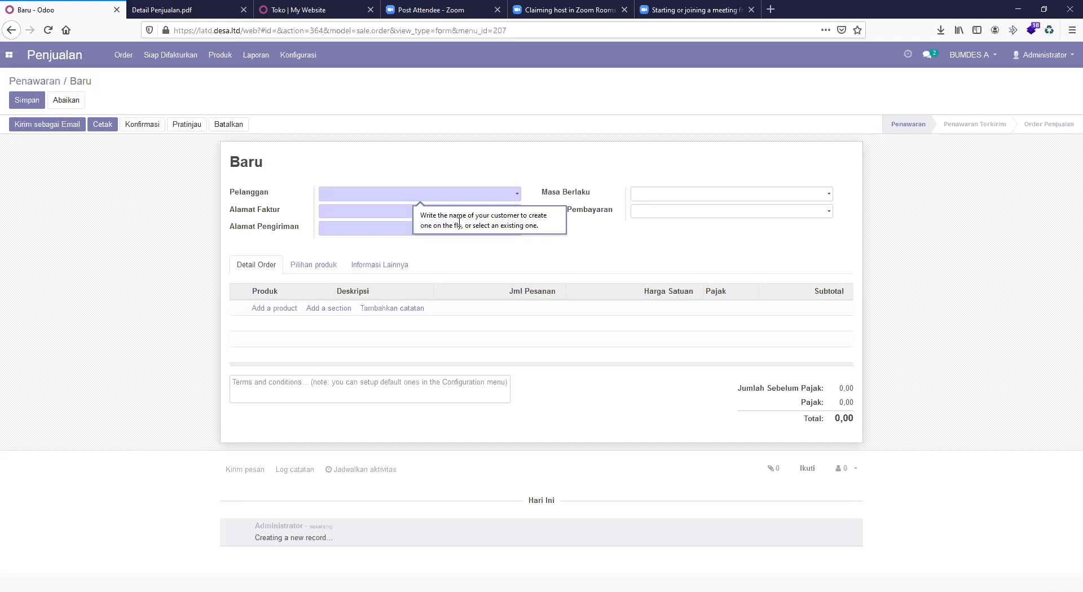
click(8, 59)
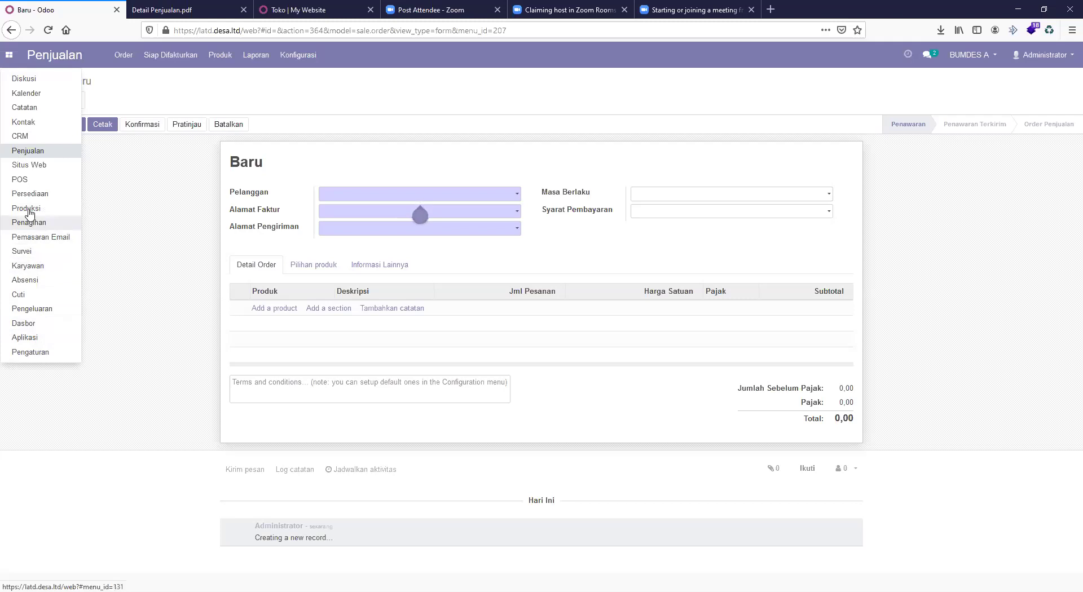
click(25, 184)
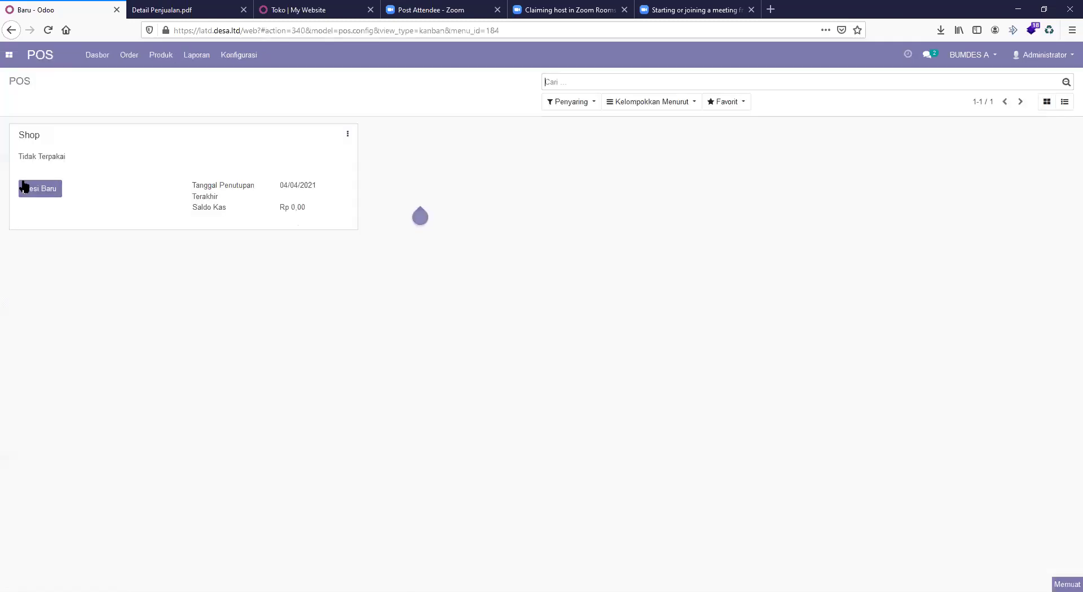
Look through the POS customer list (Pelanggan), the order list and the session list (Sesi)
click(247, 54)
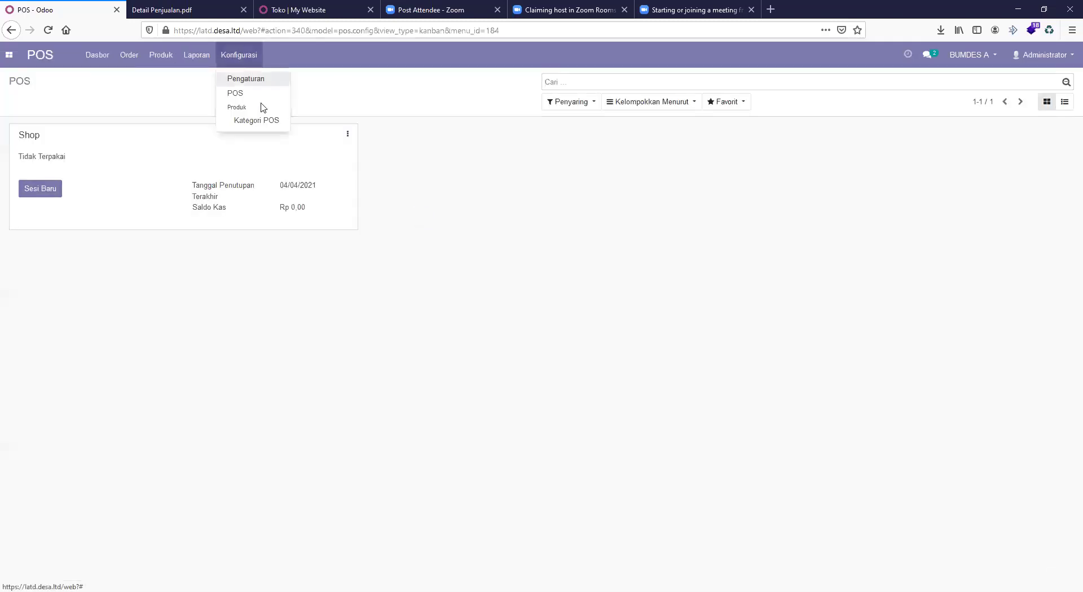
click(235, 102)
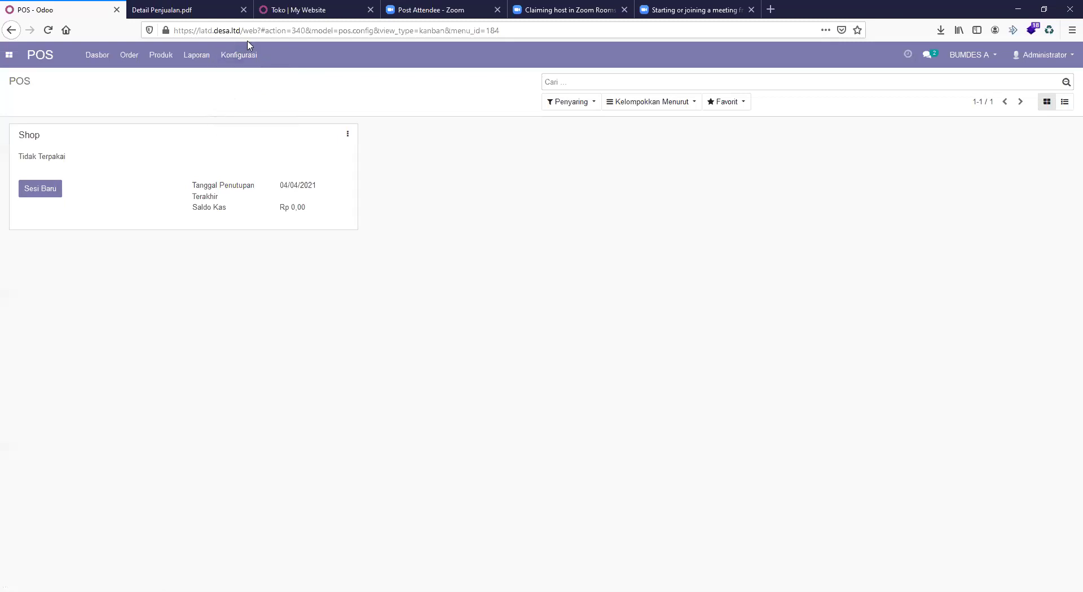
click(133, 55)
click(136, 107)
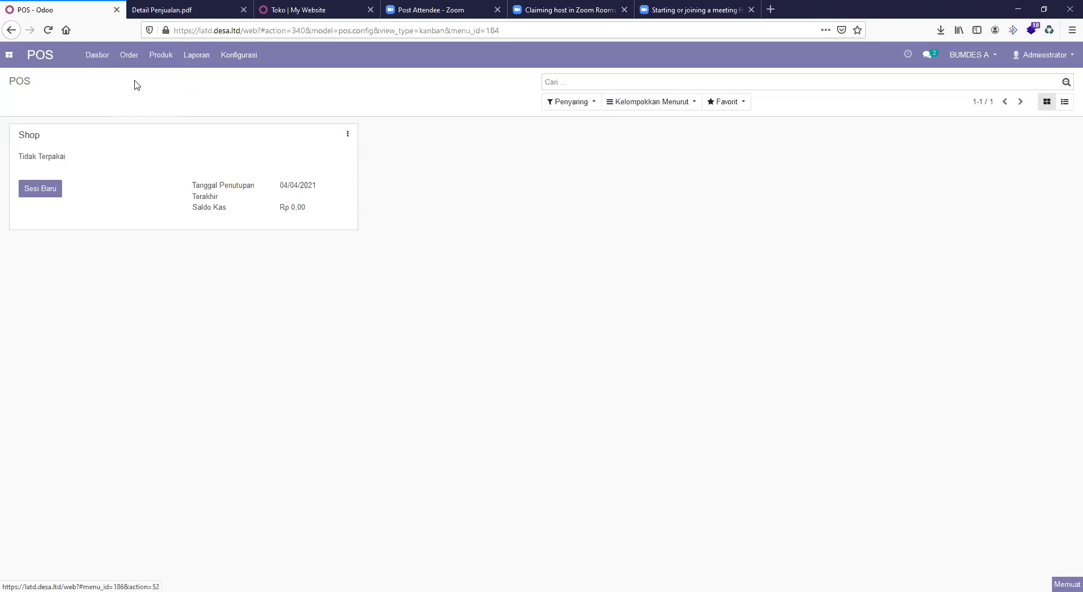
click(131, 57)
click(131, 81)
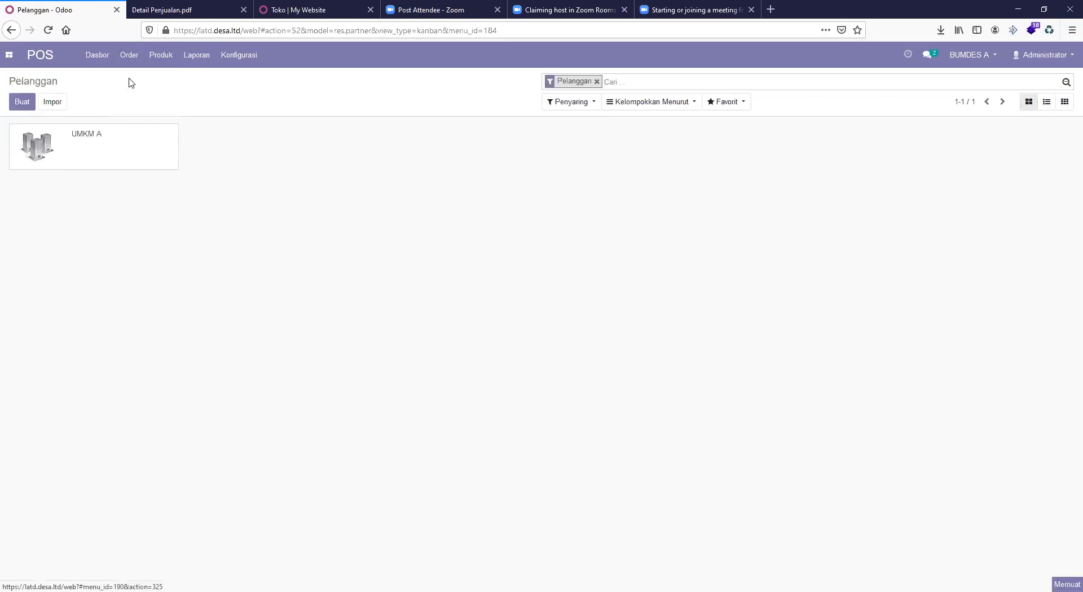
click(131, 56)
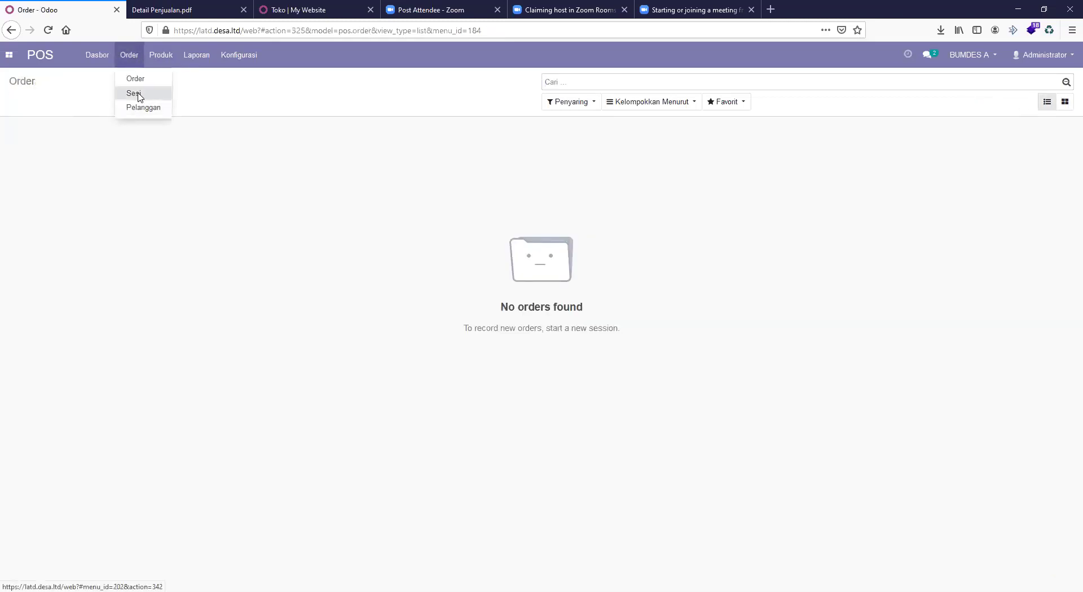
click(133, 94)
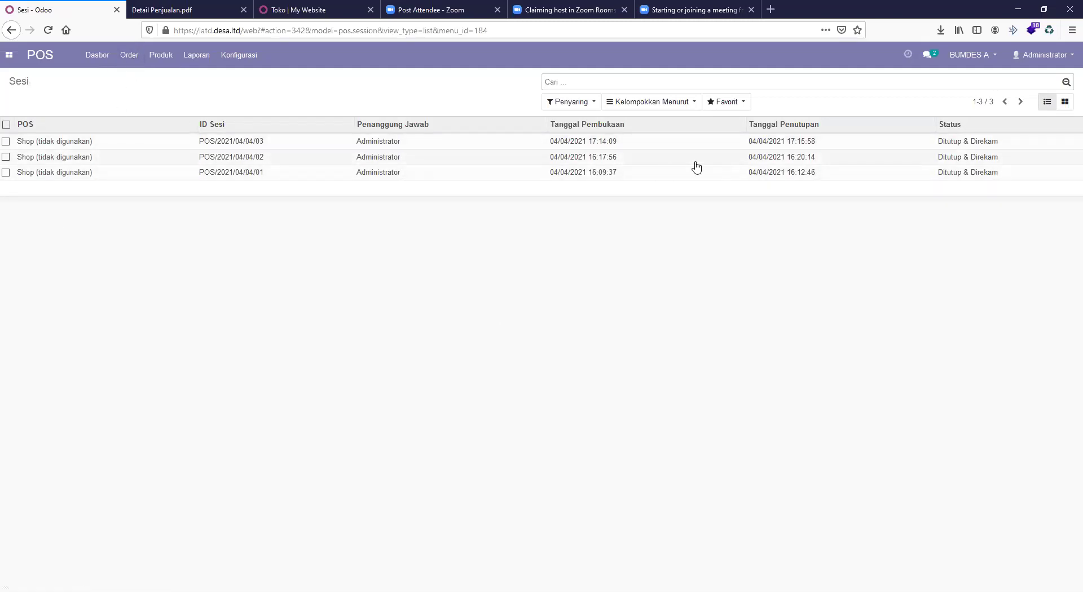
Start a new POS product and inspect its Penjualan settings, opening the new Kategori form and discarding it
click(161, 56)
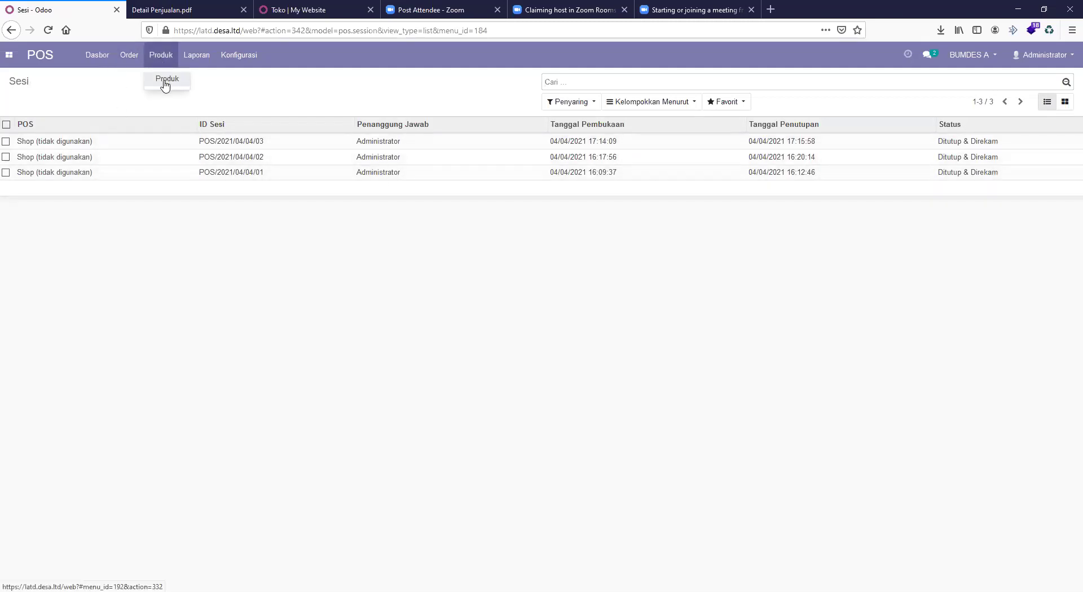
click(168, 83)
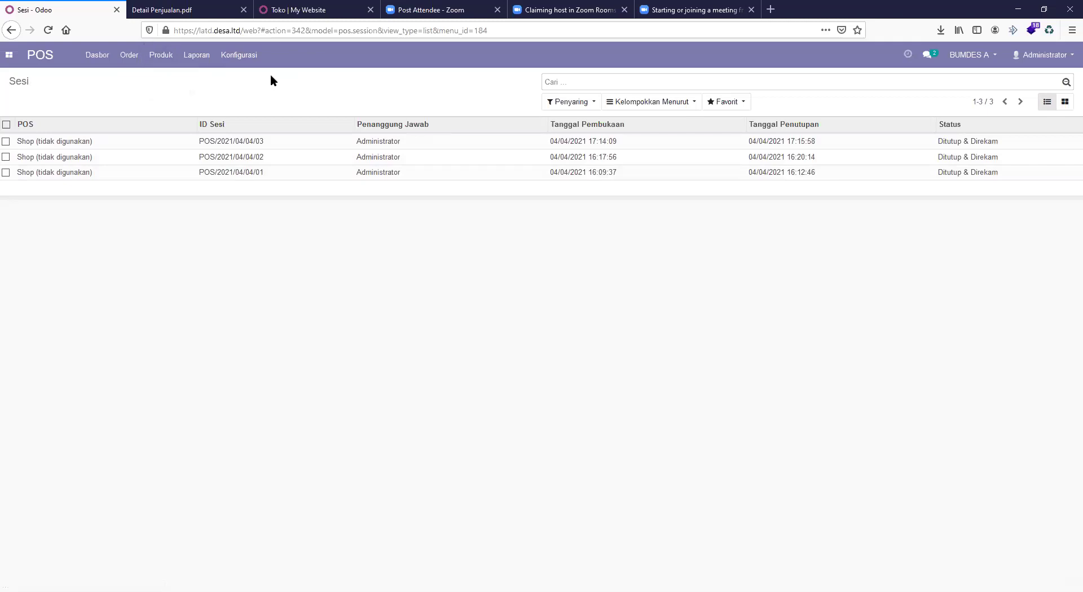
click(26, 104)
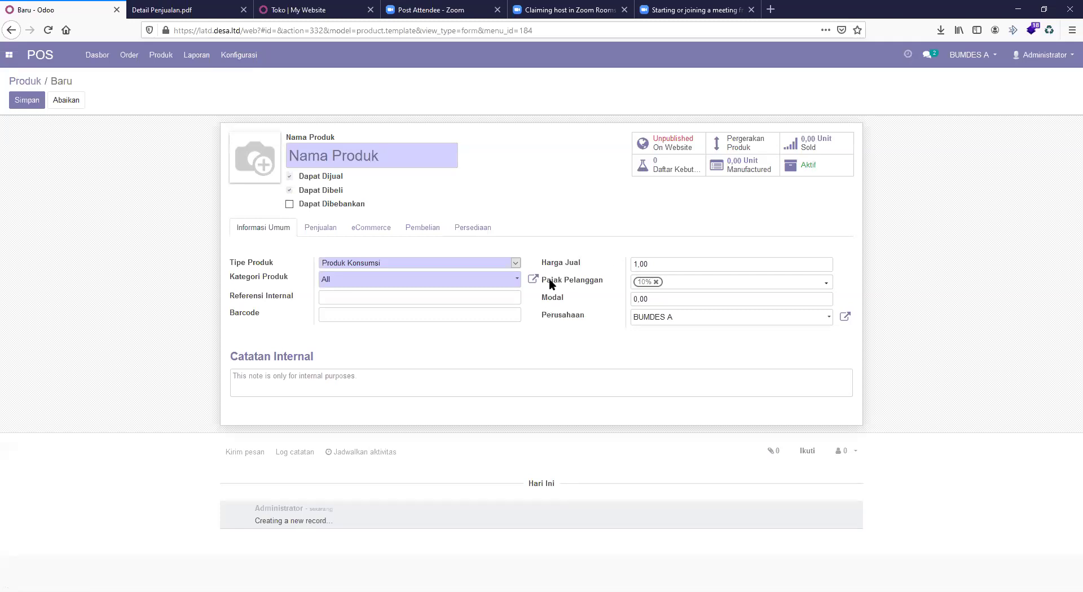
click(330, 234)
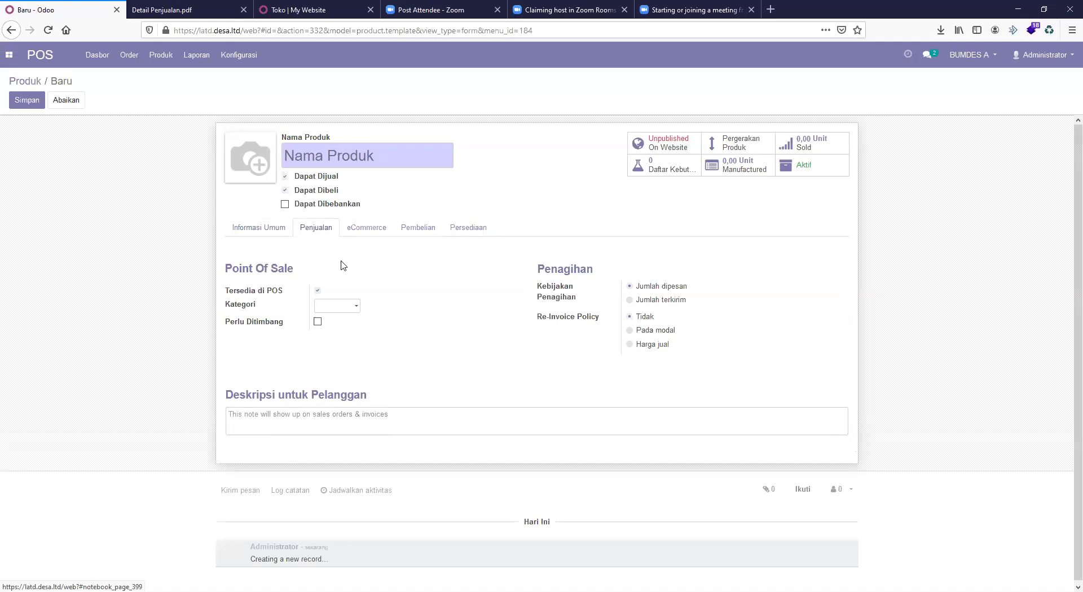
click(355, 307)
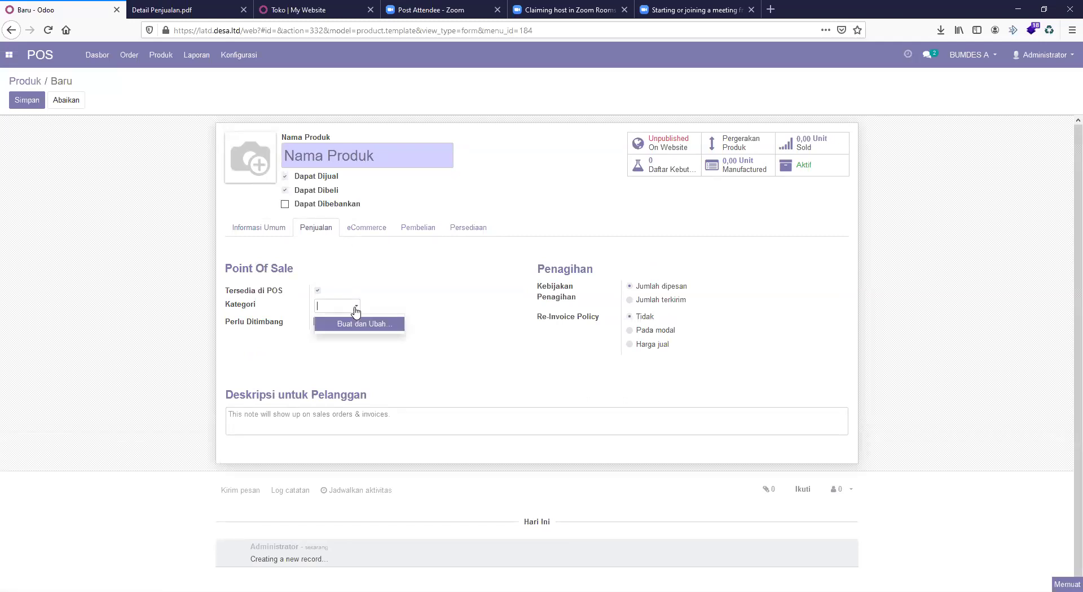
click(383, 324)
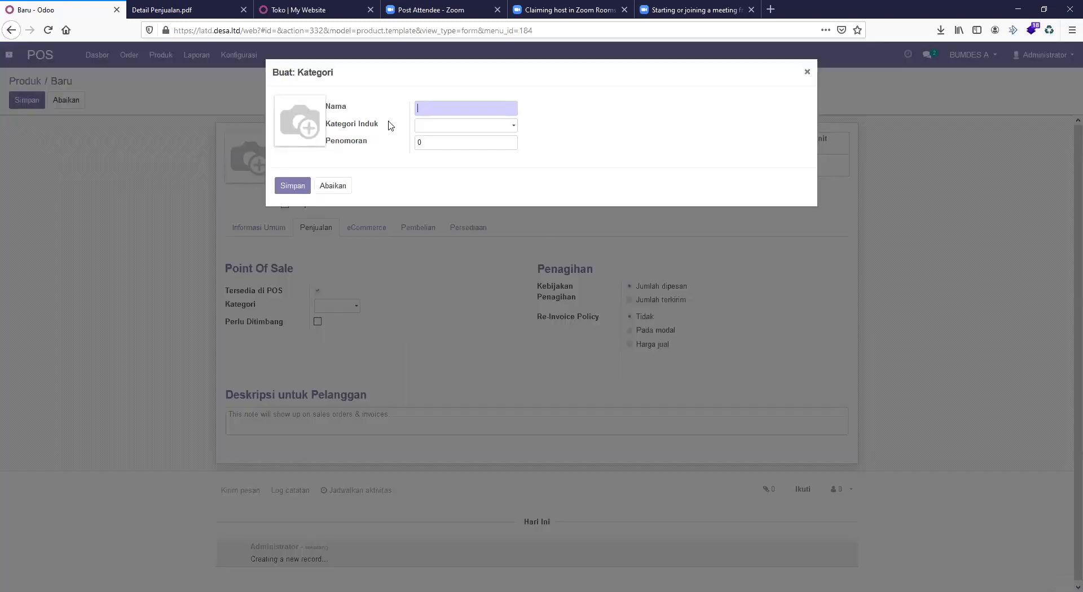
click(338, 182)
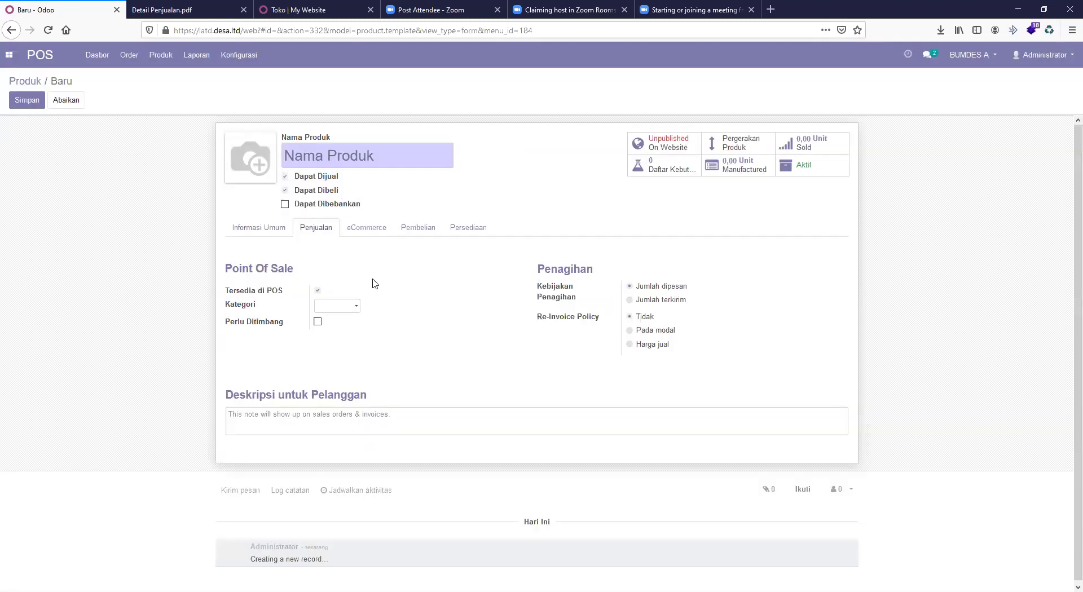
Examine the new product's eCommerce, Pembelian, Persediaan and Informasi Umum settings
click(367, 226)
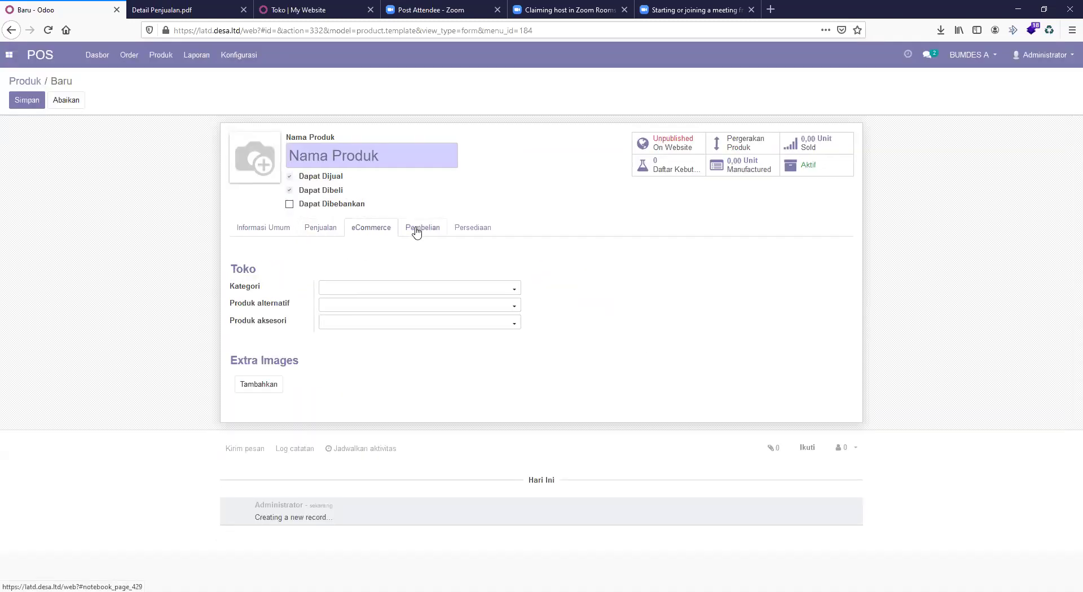
click(415, 232)
click(367, 234)
click(403, 233)
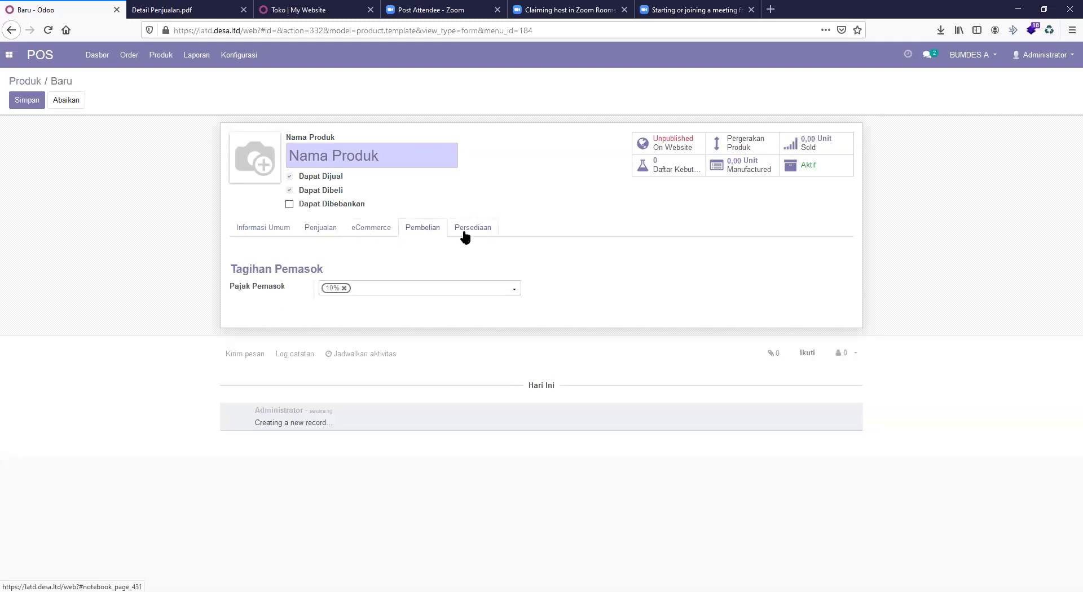
click(464, 232)
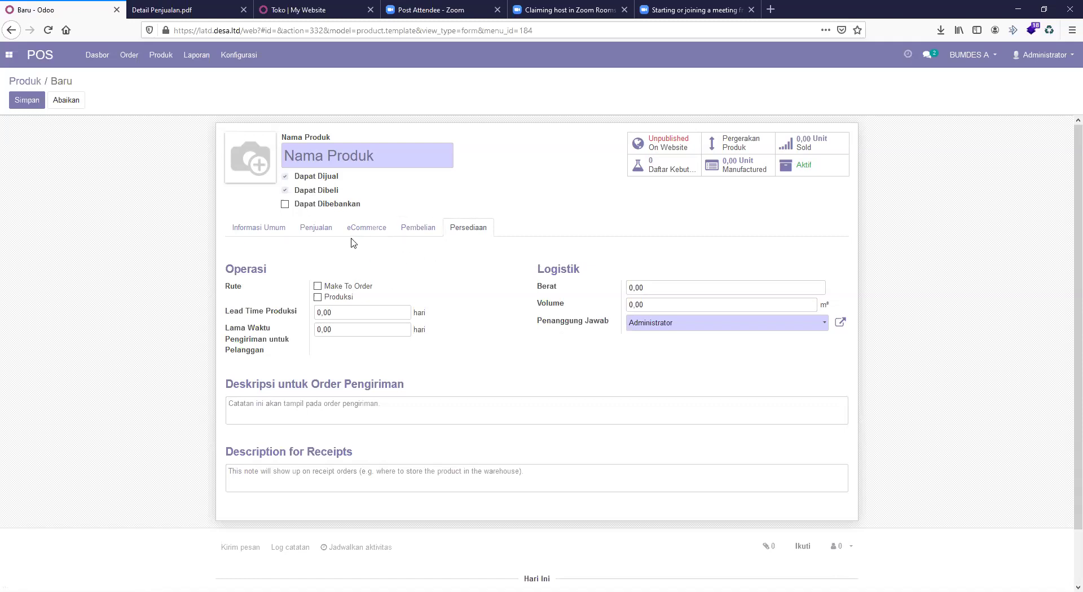
click(238, 230)
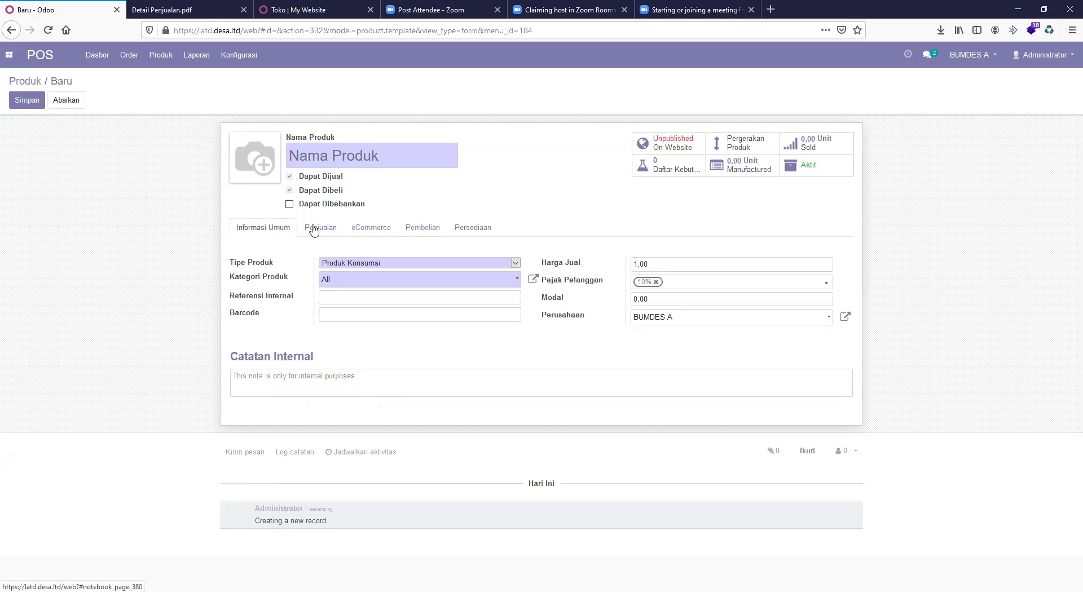
click(471, 231)
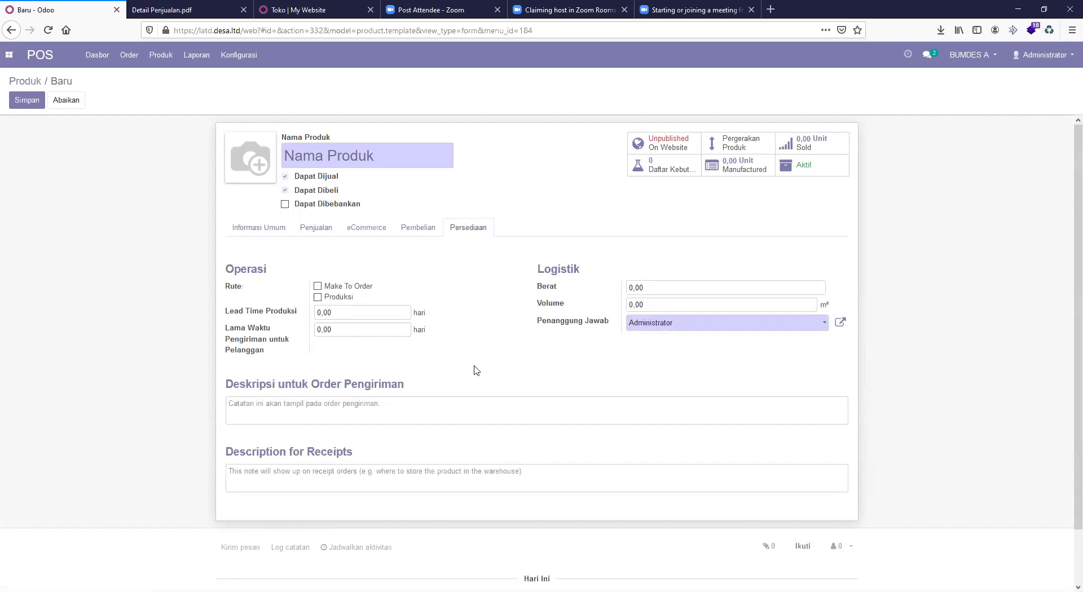
Review the product's Persediaan fields and Penanggung Jawab choices, and try to save the product without a name
scroll(476, 371, down, 1)
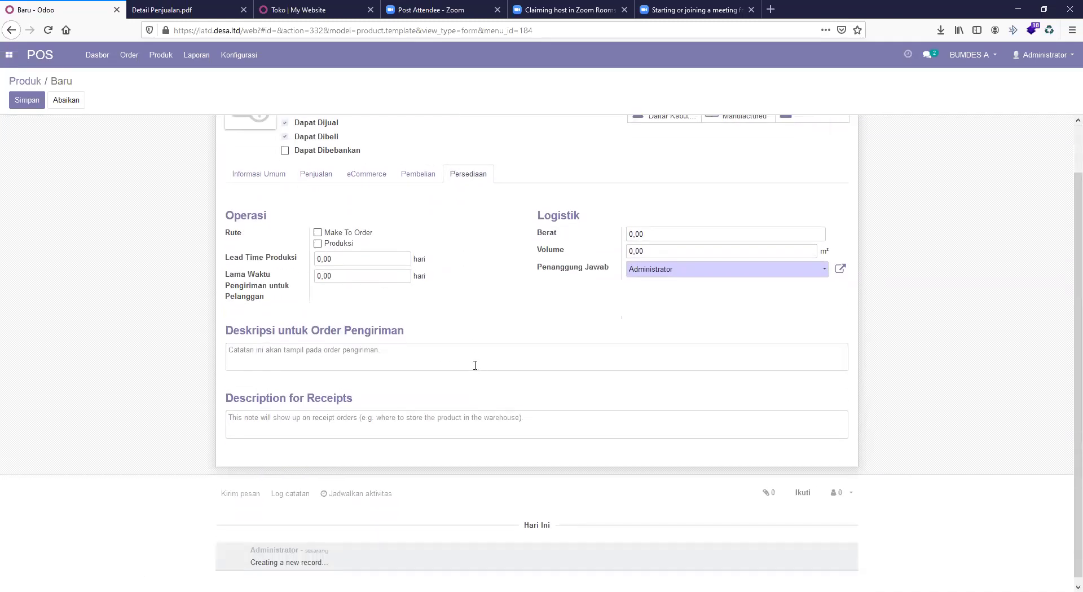
click(824, 269)
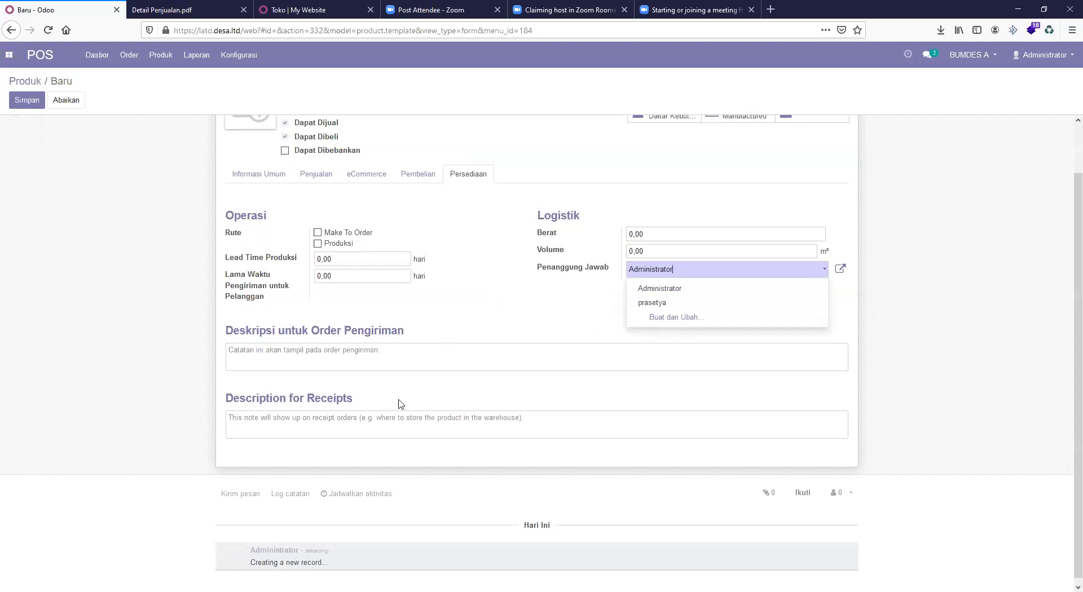
scroll(418, 389, down, 1)
scroll(428, 378, up, 2)
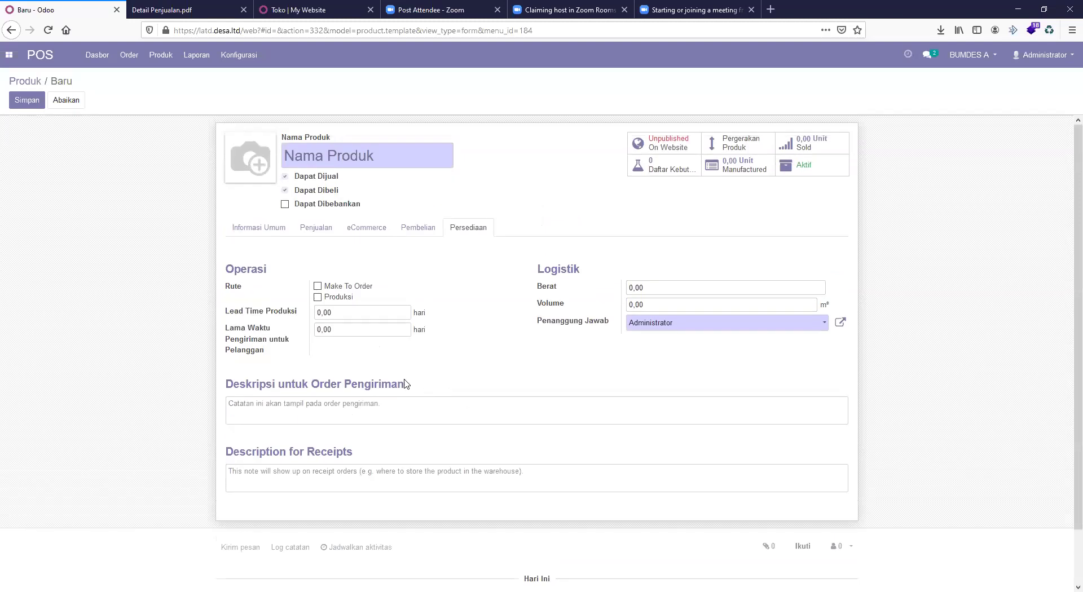
click(310, 233)
click(257, 231)
click(27, 100)
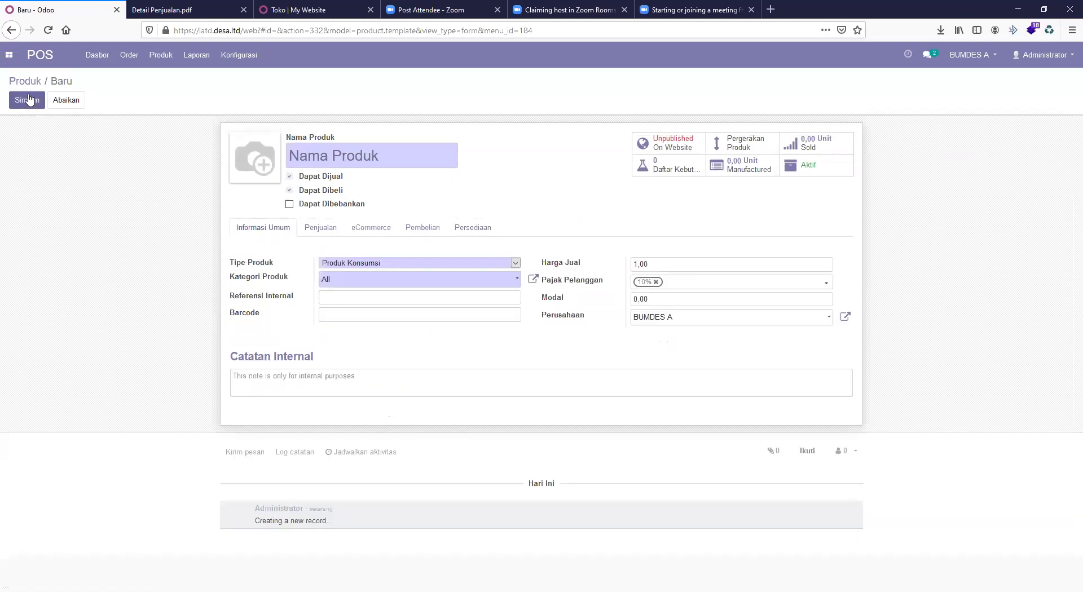
Start a new point of sale from the POS configuration and review its settings and the Tipe Operasi choices
click(239, 56)
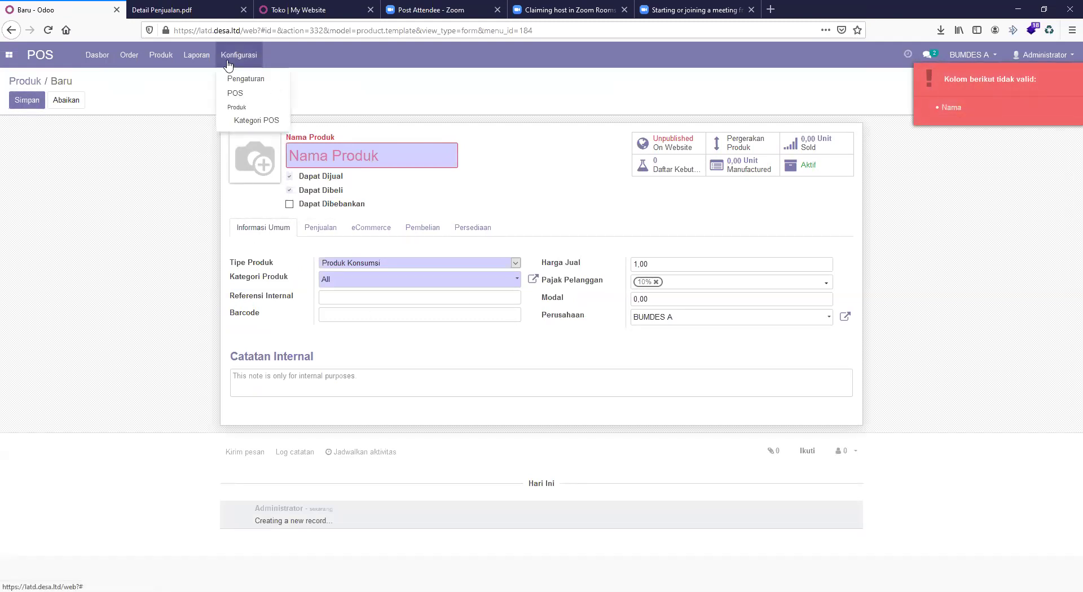
click(232, 96)
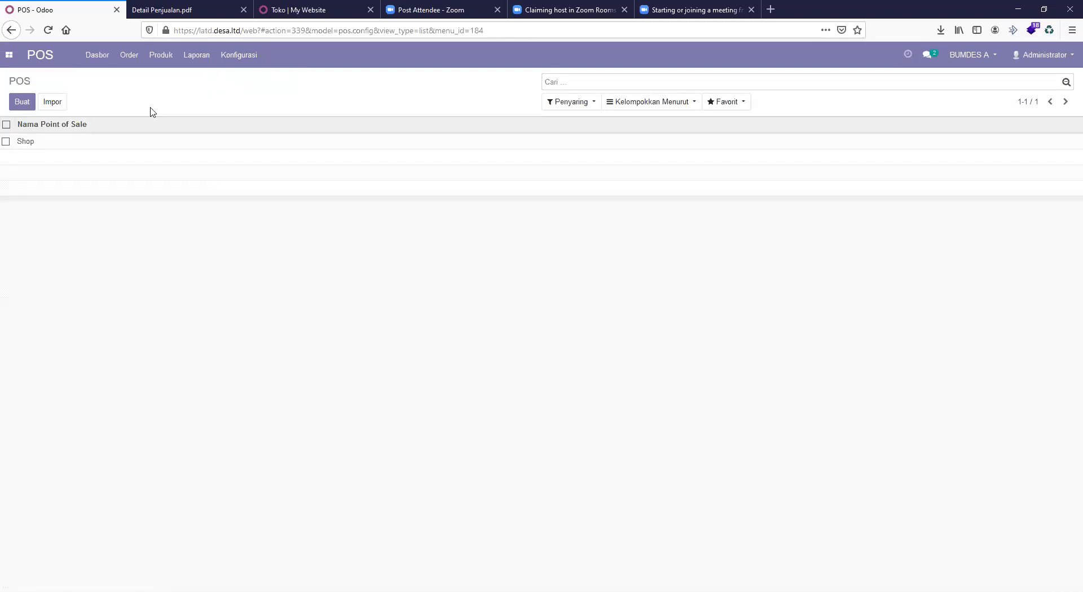
click(21, 102)
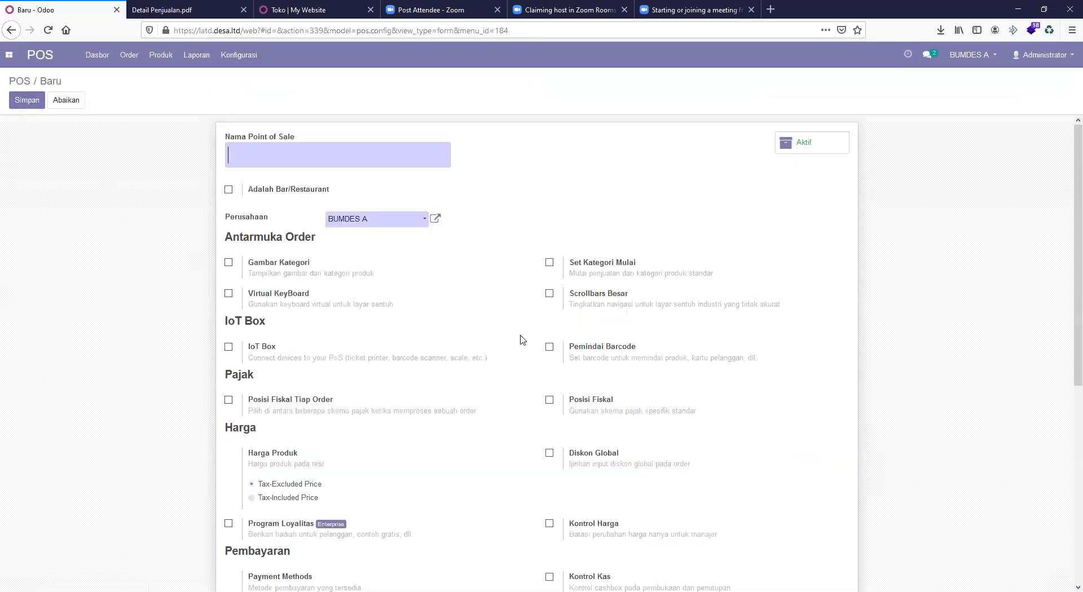
scroll(520, 340, down, 4)
scroll(520, 340, down, 2)
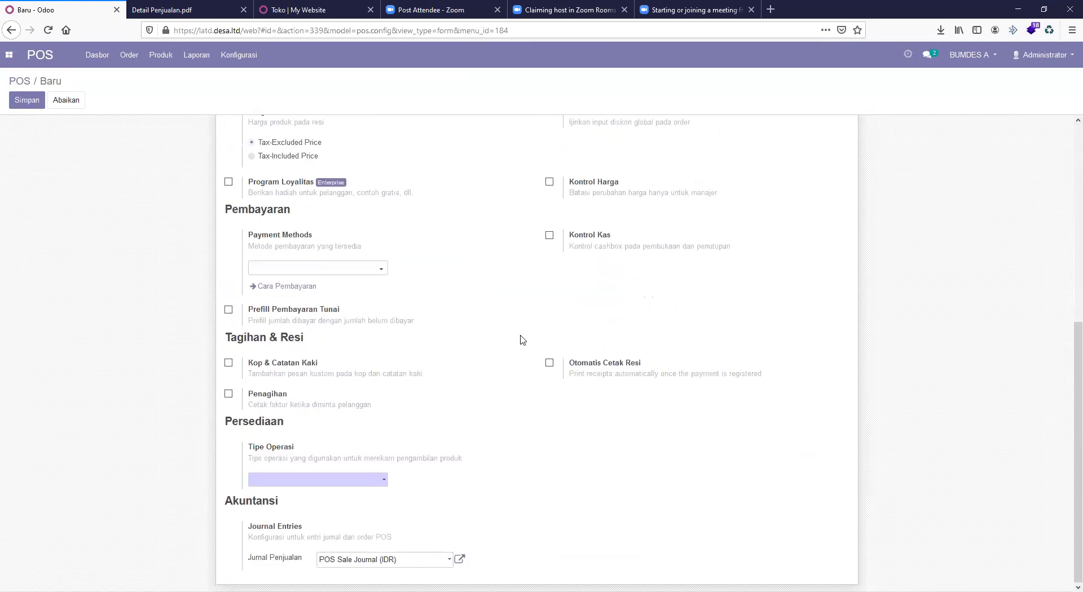
click(383, 482)
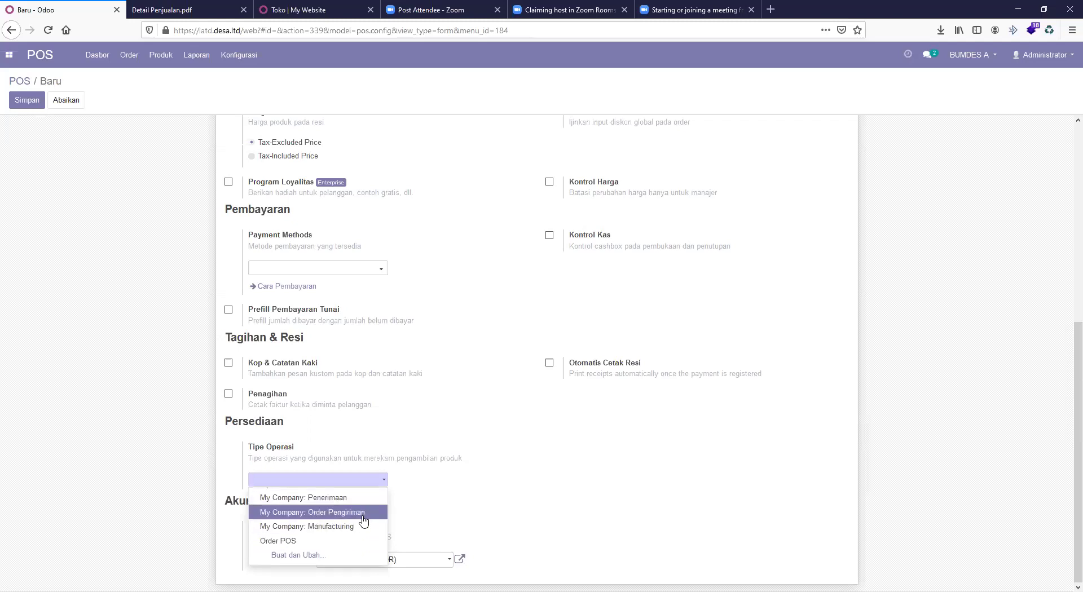
click(550, 460)
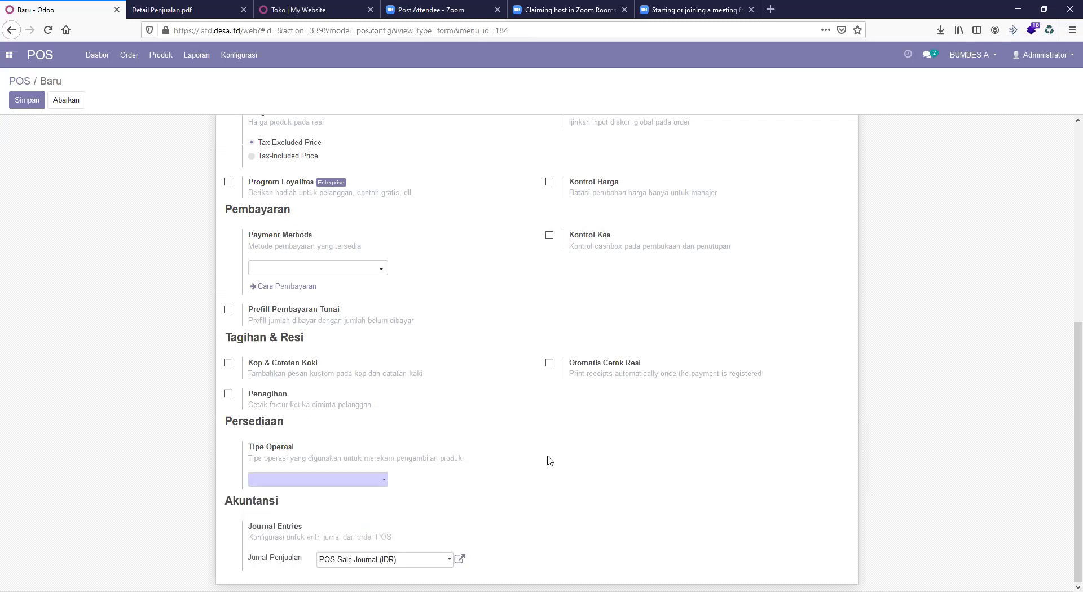
Open the creation form for a new Jurnal Penjualan and close it without saving
click(449, 560)
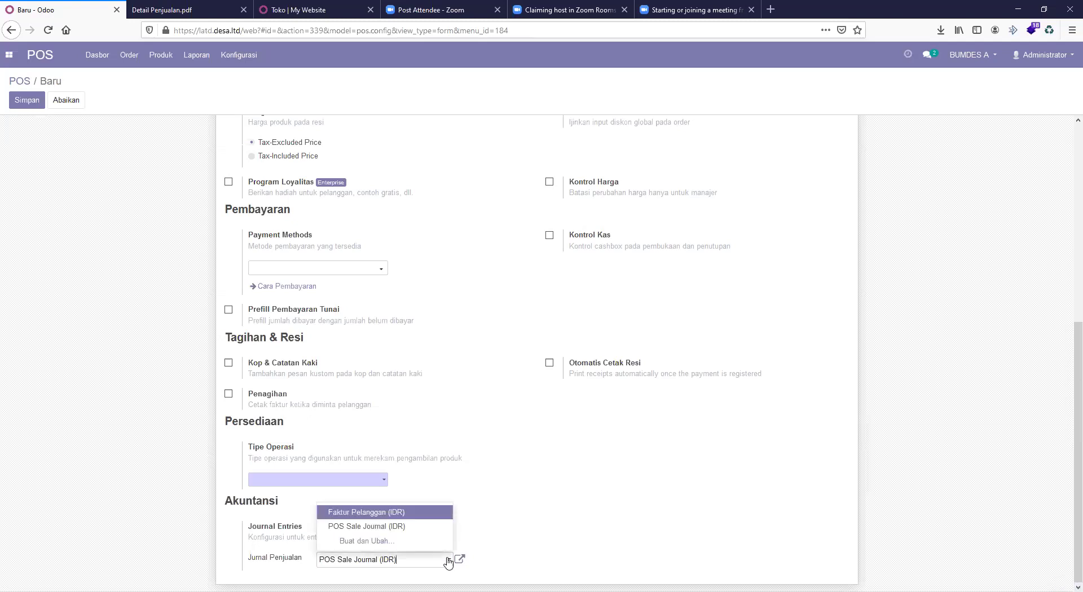
click(370, 542)
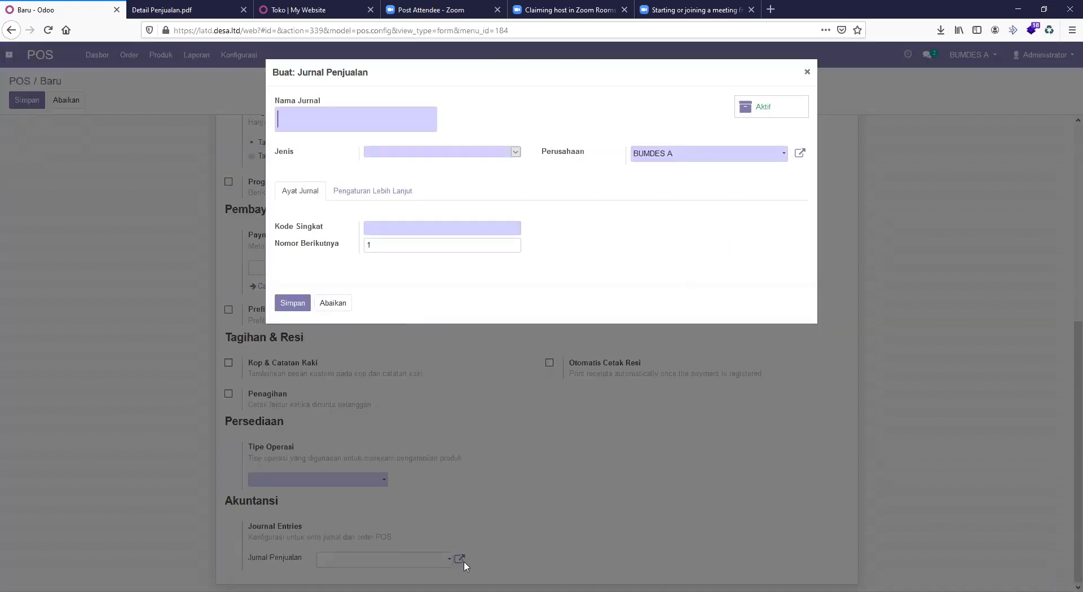
click(807, 72)
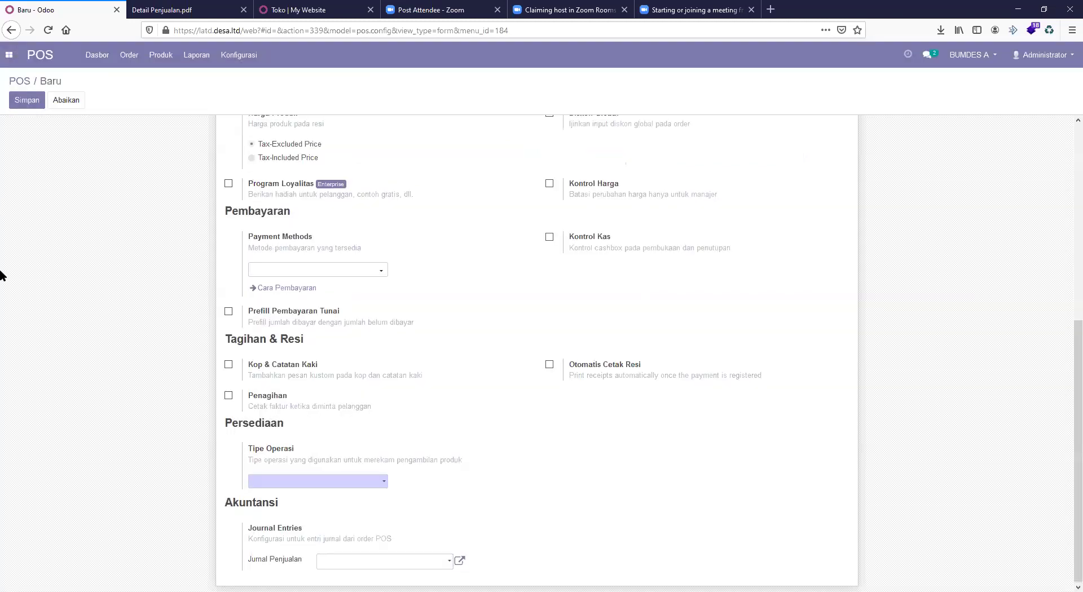
scroll(1, 275, up, 5)
scroll(1, 275, up, 2)
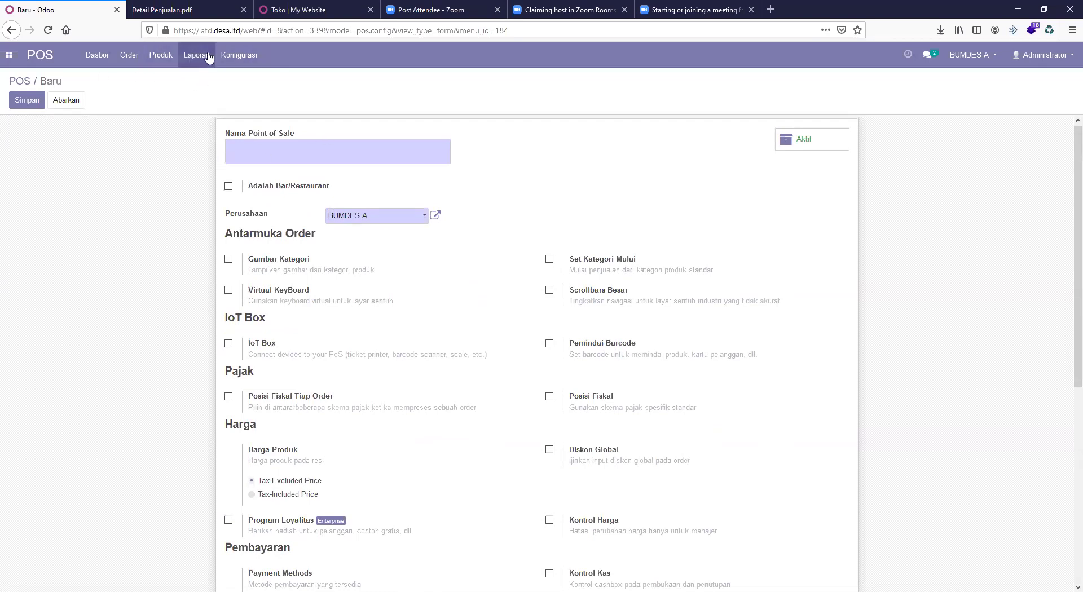
Review the general POS settings and the existing Shop point of sale's configuration, down to its Jurnal Penjualan
click(238, 55)
click(240, 80)
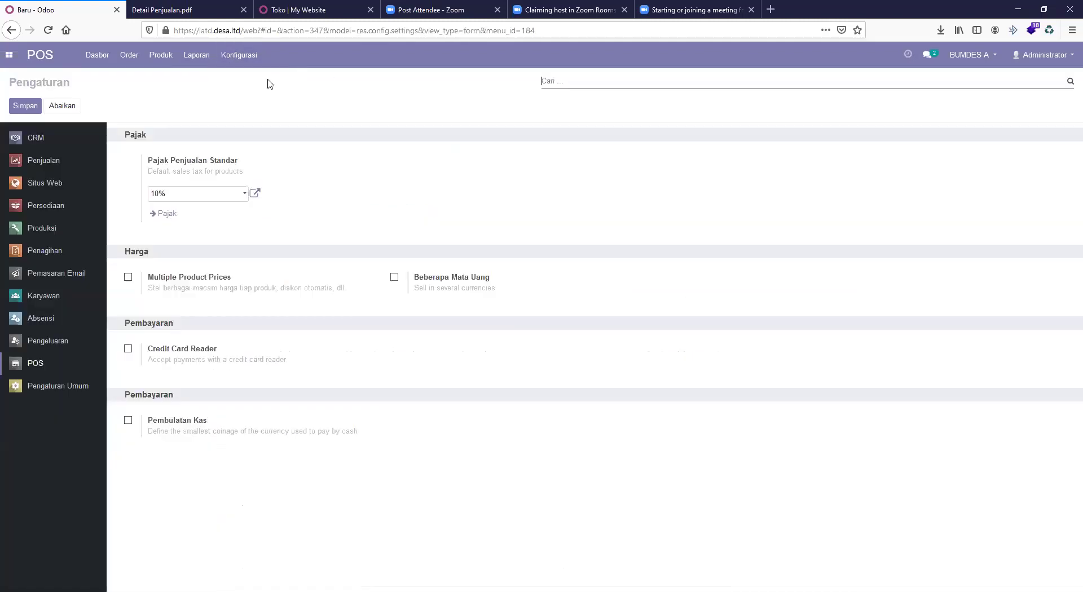
click(236, 54)
click(232, 89)
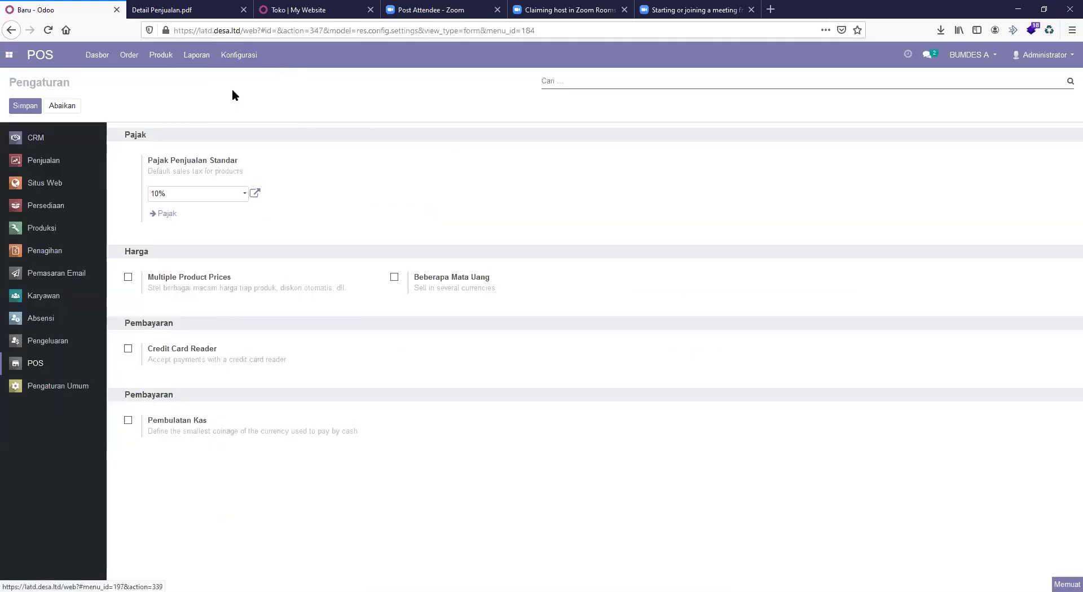
click(29, 146)
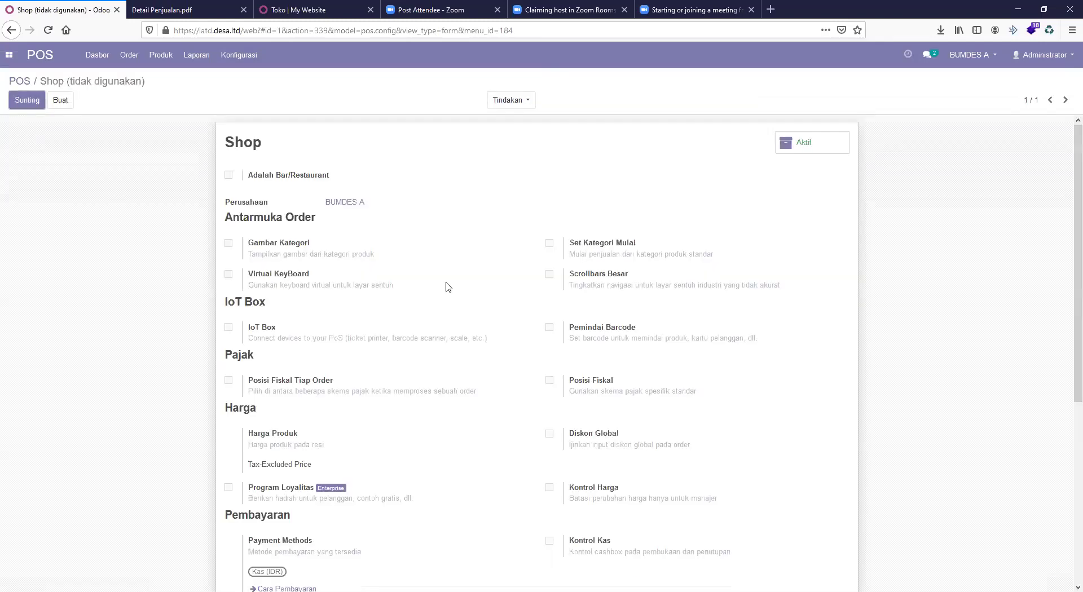
scroll(445, 285, down, 5)
scroll(447, 287, down, 1)
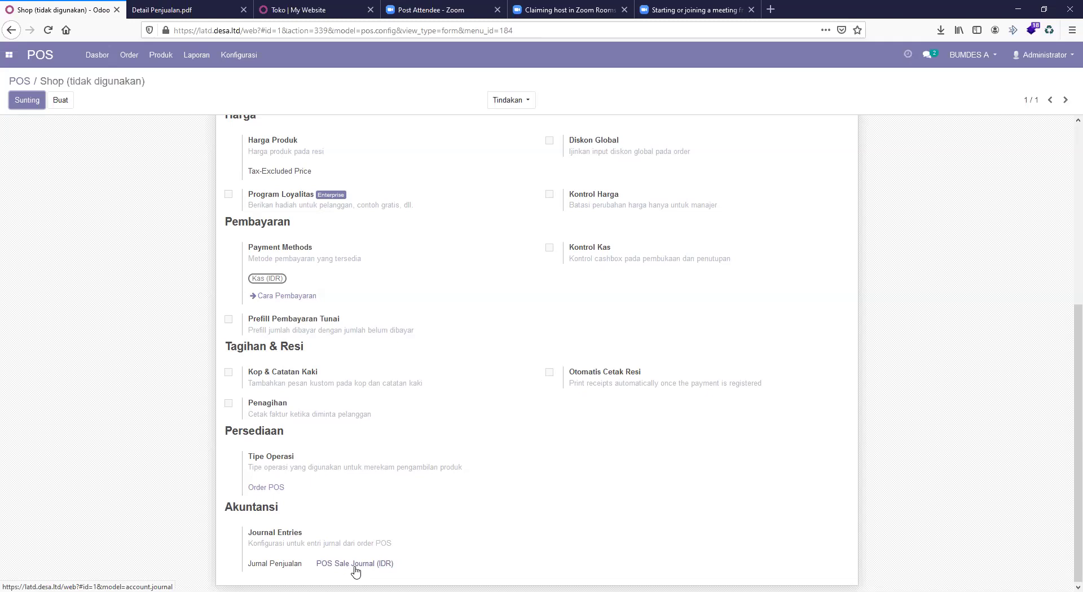
scroll(415, 313, up, 5)
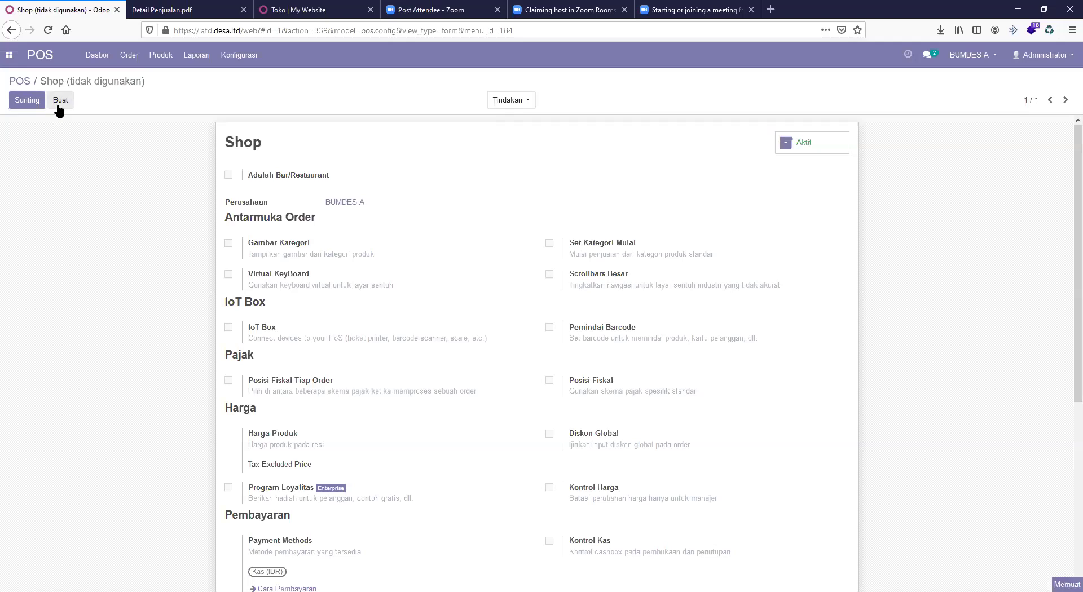
Start a new point of sale, inspect its POS Sale Journal and the Jenis choices, and close the journal without saving
click(58, 106)
scroll(442, 303, down, 6)
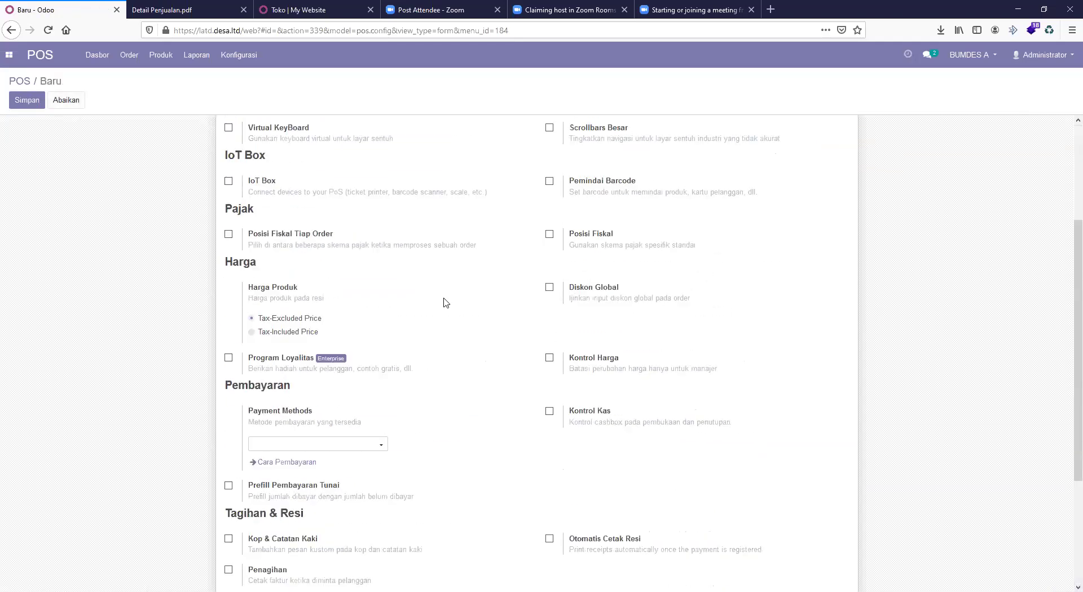
click(460, 560)
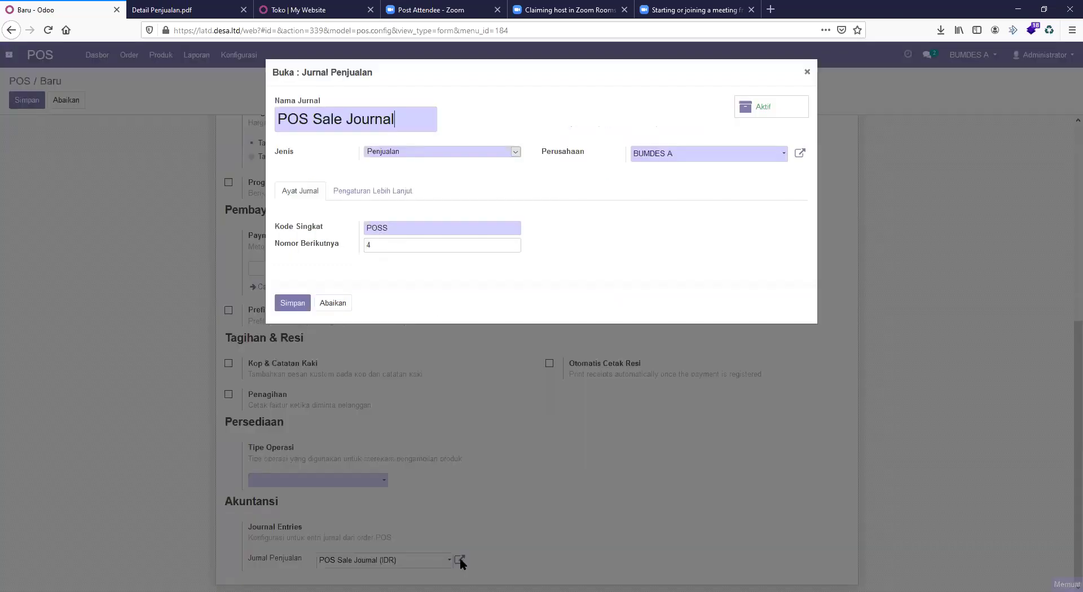
click(515, 151)
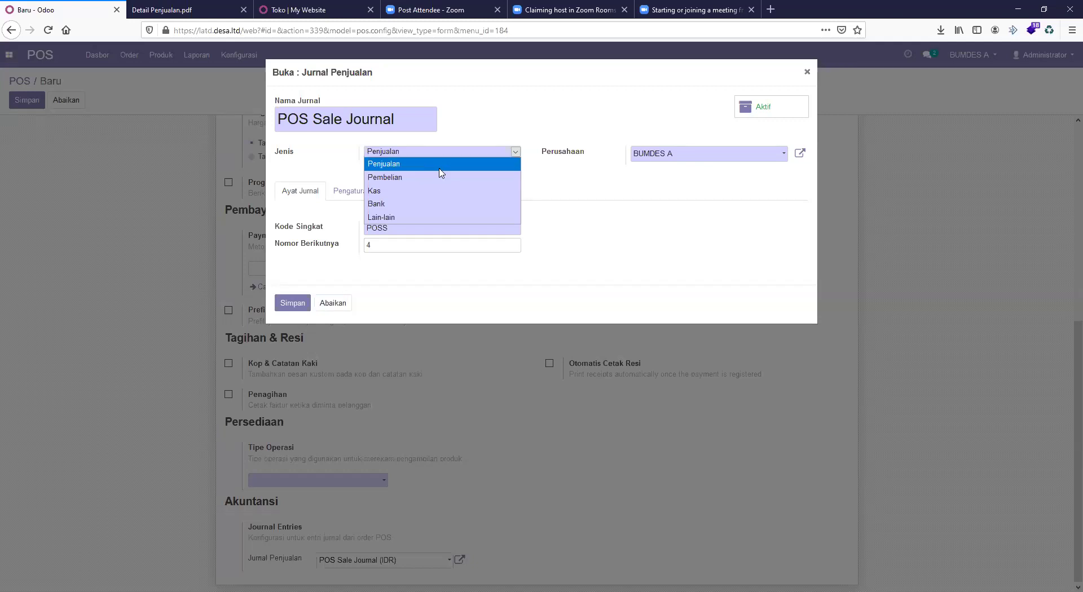
click(407, 114)
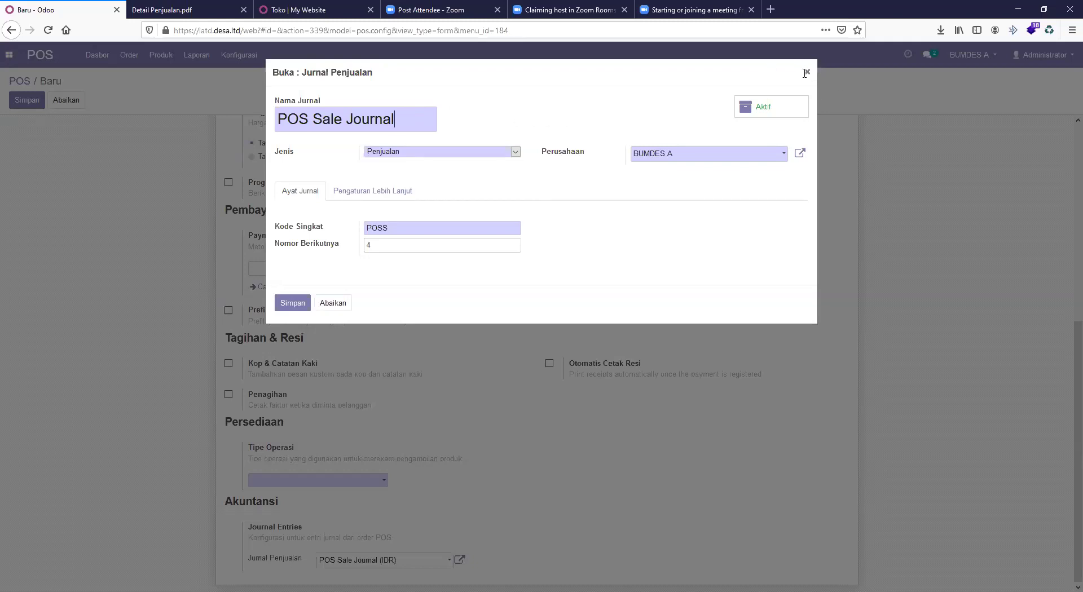
drag(394, 119, 333, 303)
click(332, 303)
Clear the Jurnal Penjualan field and start creating a new journal named Penjualan Baru
click(423, 565)
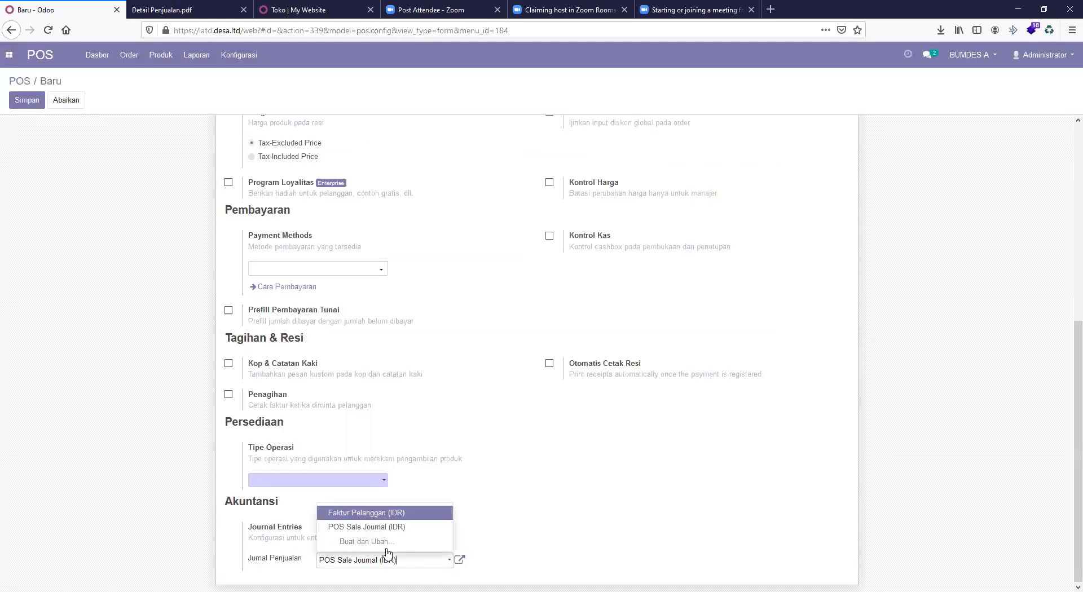
key(ctrl+a)
key(BackSpace)
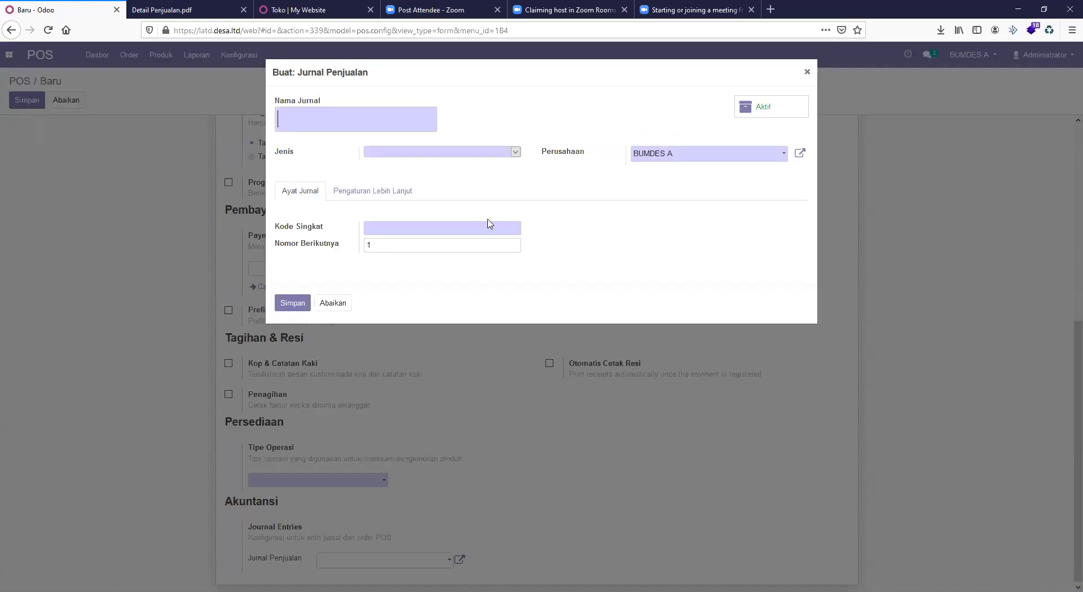
click(309, 117)
click(309, 118)
text(Kas)
drag(322, 121, 191, 103)
text(Penjualan Bartu)
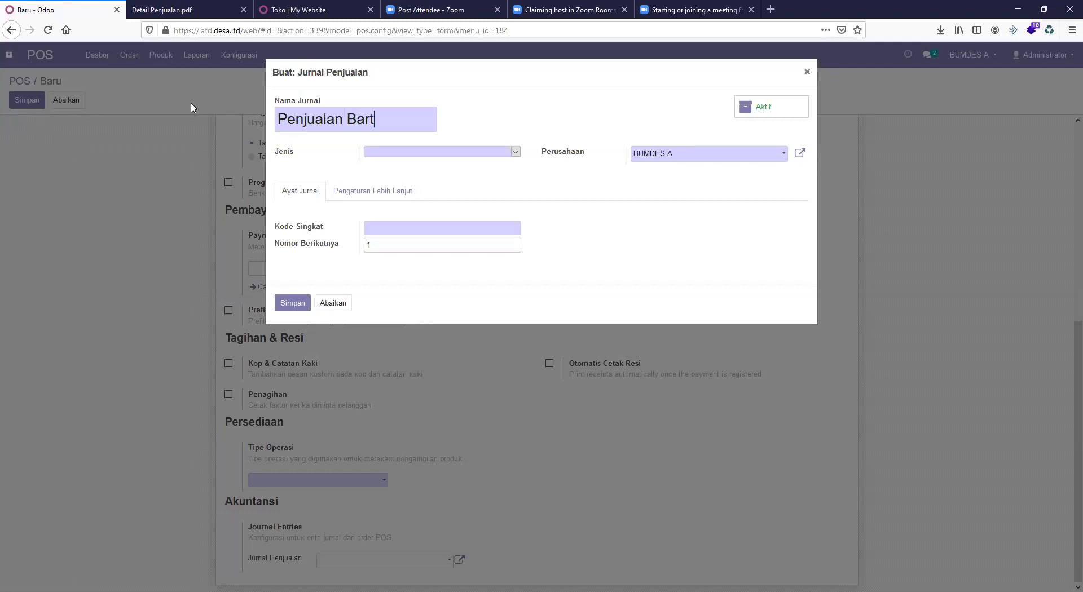
key(BackSpace)
key(BackSpace)
text(u)
Set the new journal's Jenis to Penjualan and Kode Singkat to JBBar, check its advanced settings, and save it
click(515, 156)
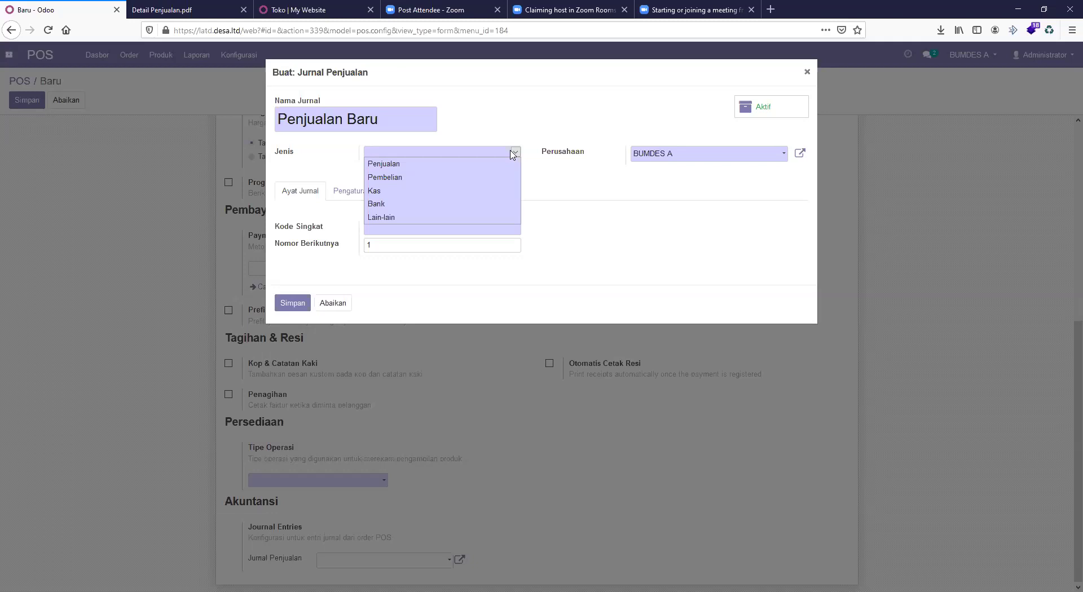
click(476, 168)
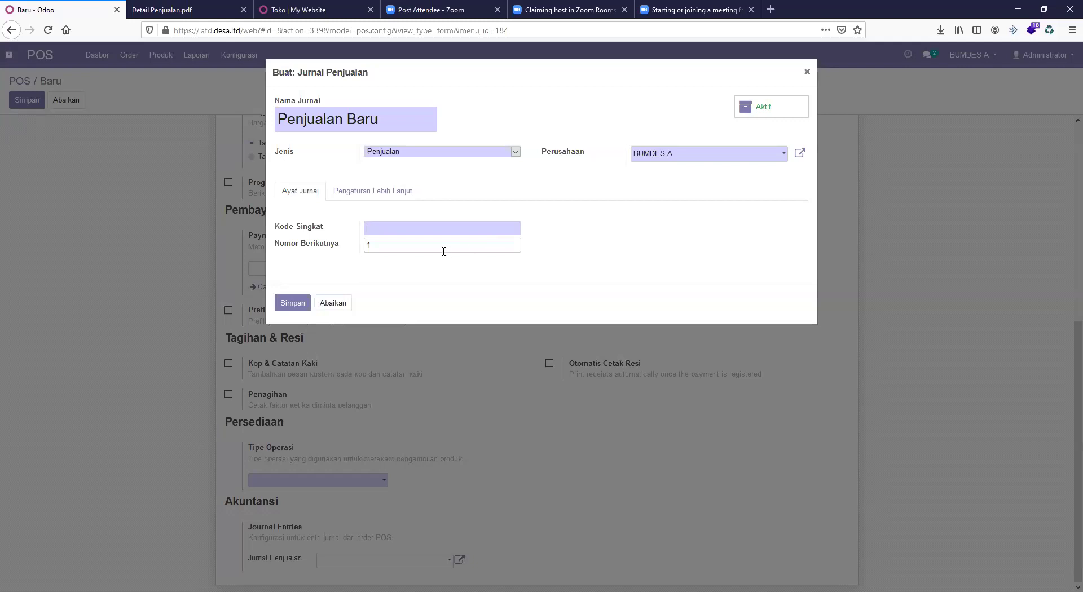
click(352, 191)
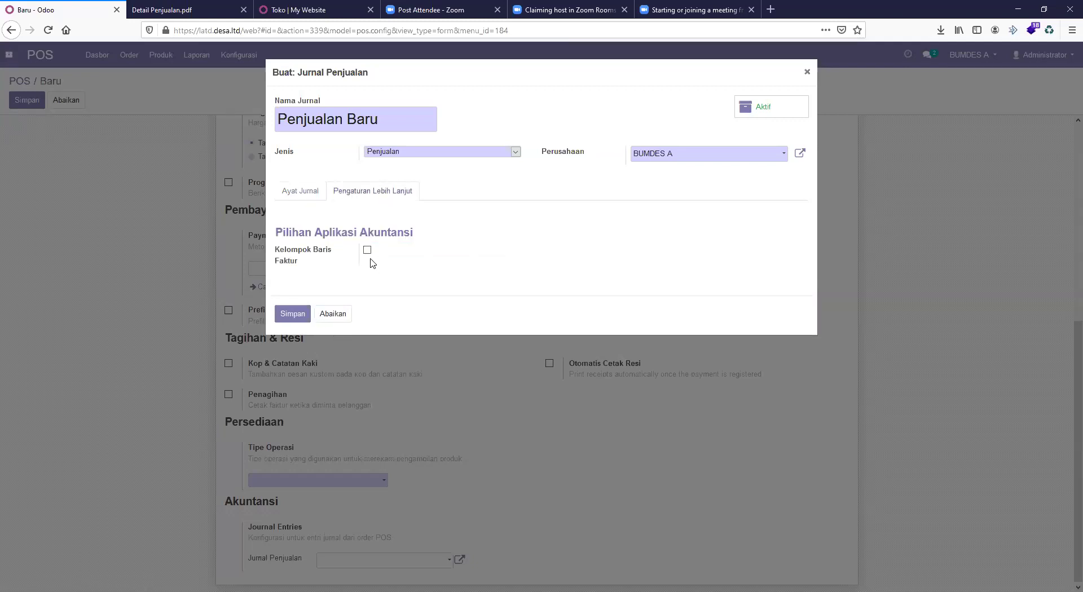
click(302, 191)
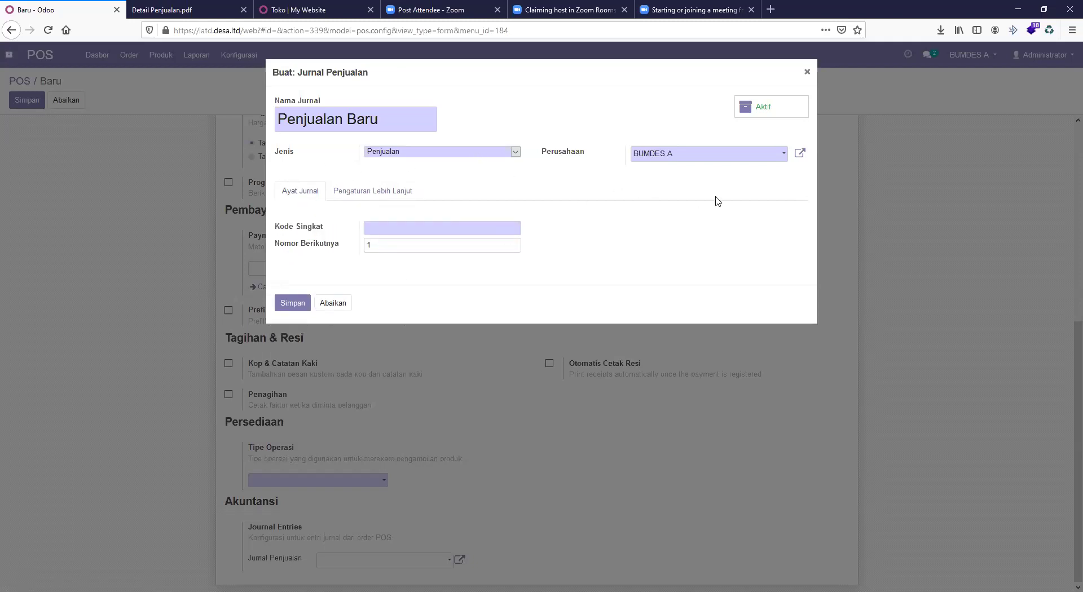
click(294, 309)
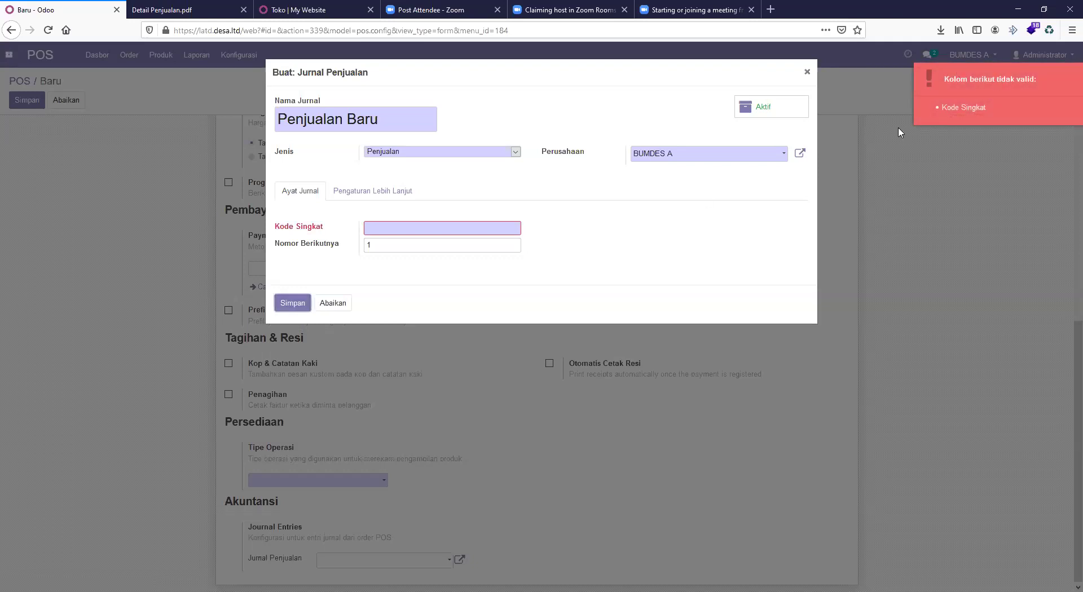
click(514, 230)
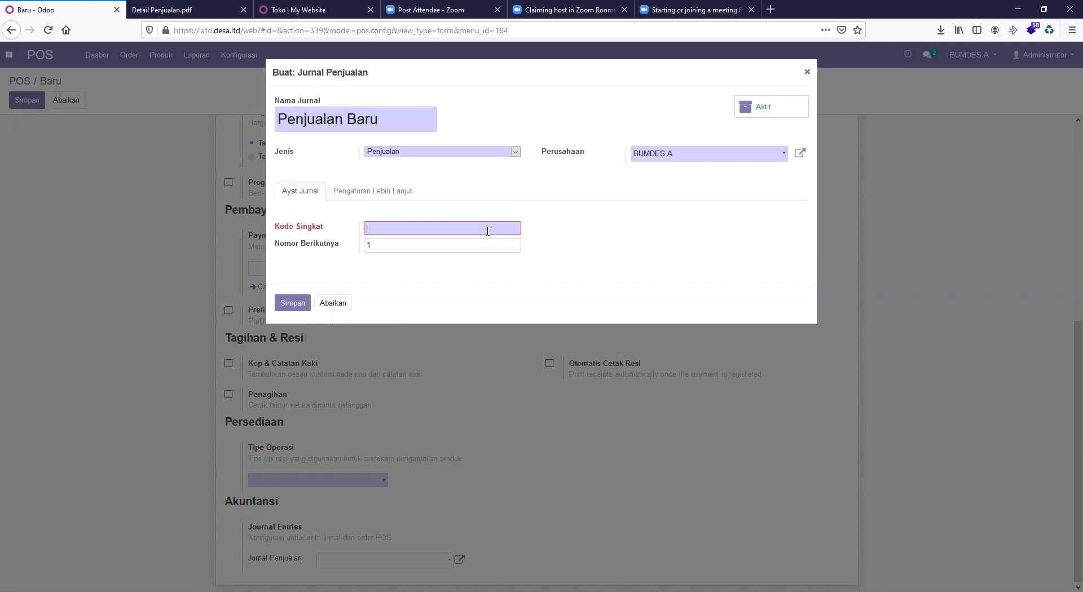
text(JBBar)
click(291, 304)
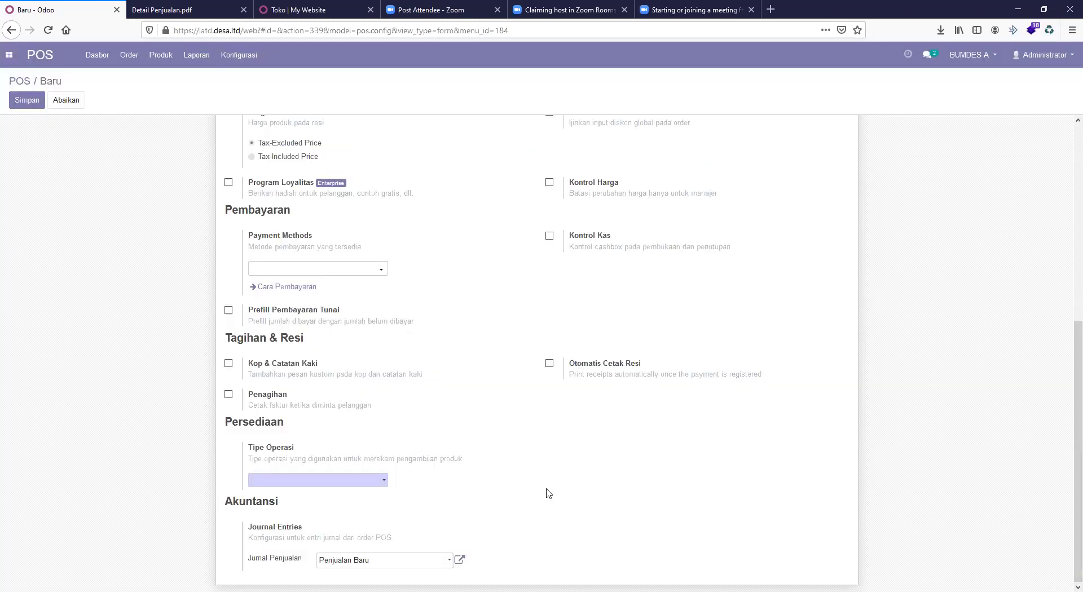
Switch the new point of sale's Jurnal Penjualan to POS Sale Journal (IDR) and finally to Faktur Pelanggan (IDR)
scroll(378, 407, up, 6)
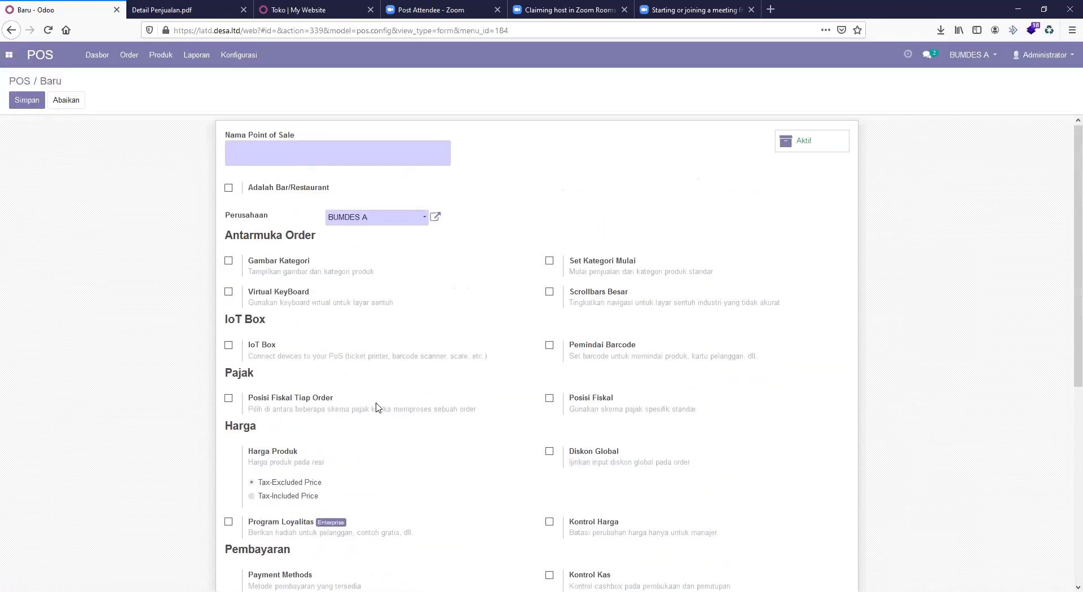
scroll(378, 408, down, 6)
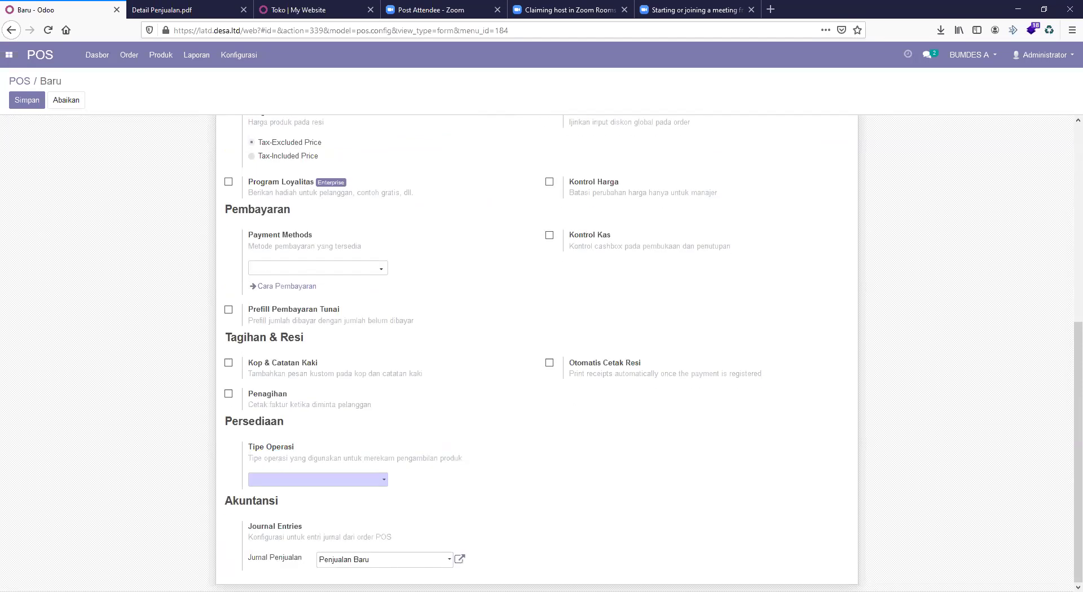
click(379, 561)
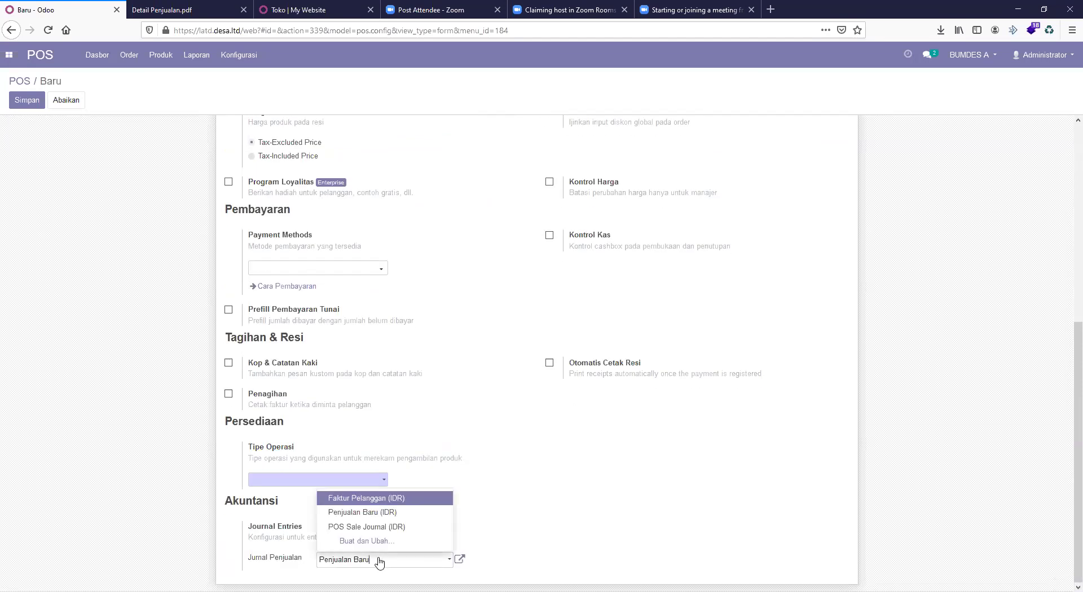
click(374, 530)
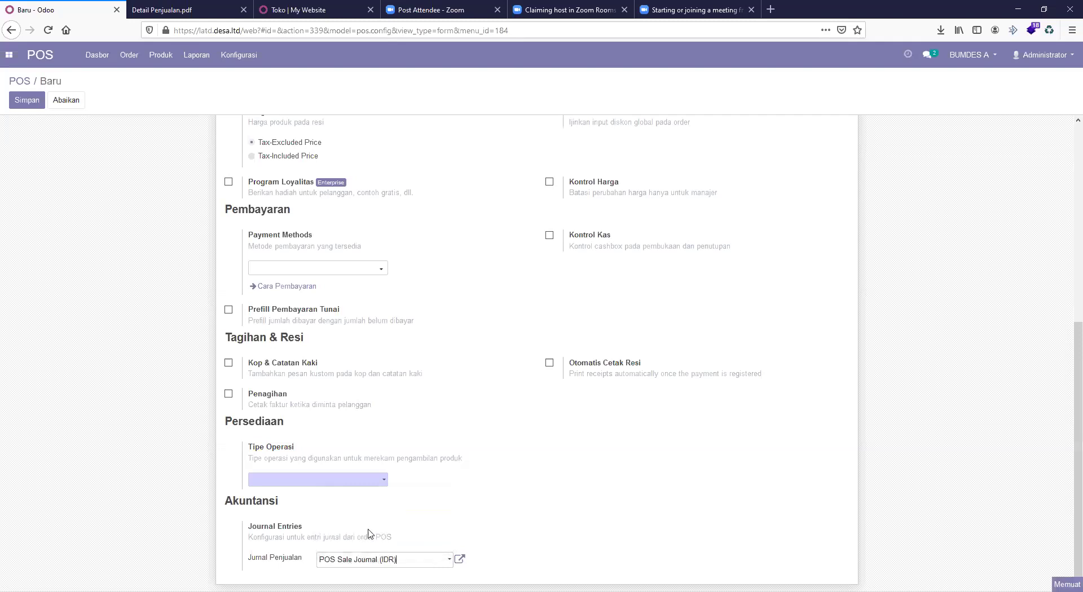
click(398, 558)
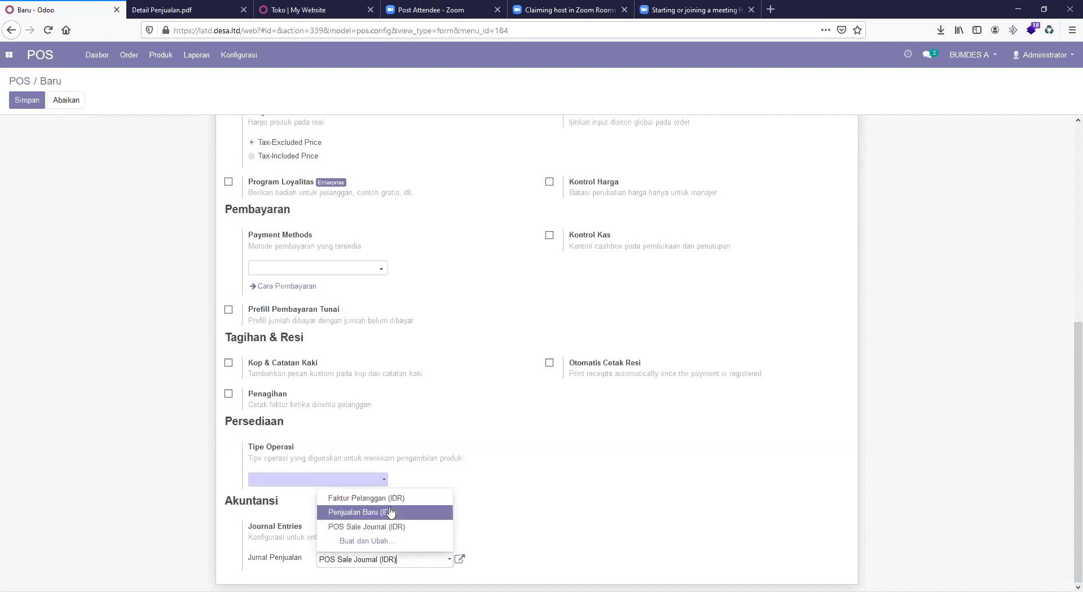
click(388, 504)
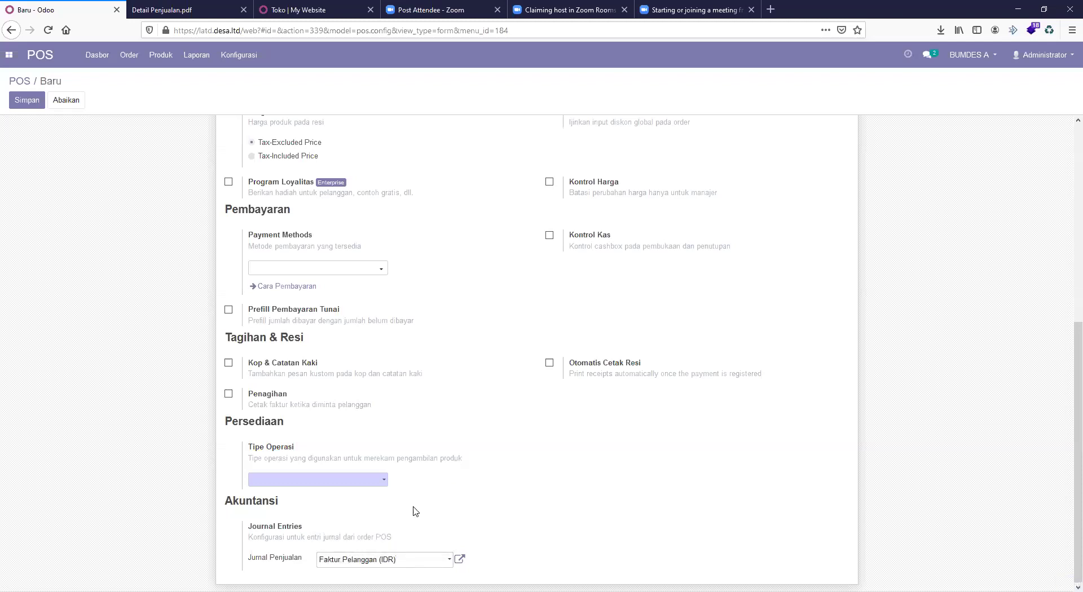
scroll(415, 511, up, 4)
scroll(416, 511, down, 1)
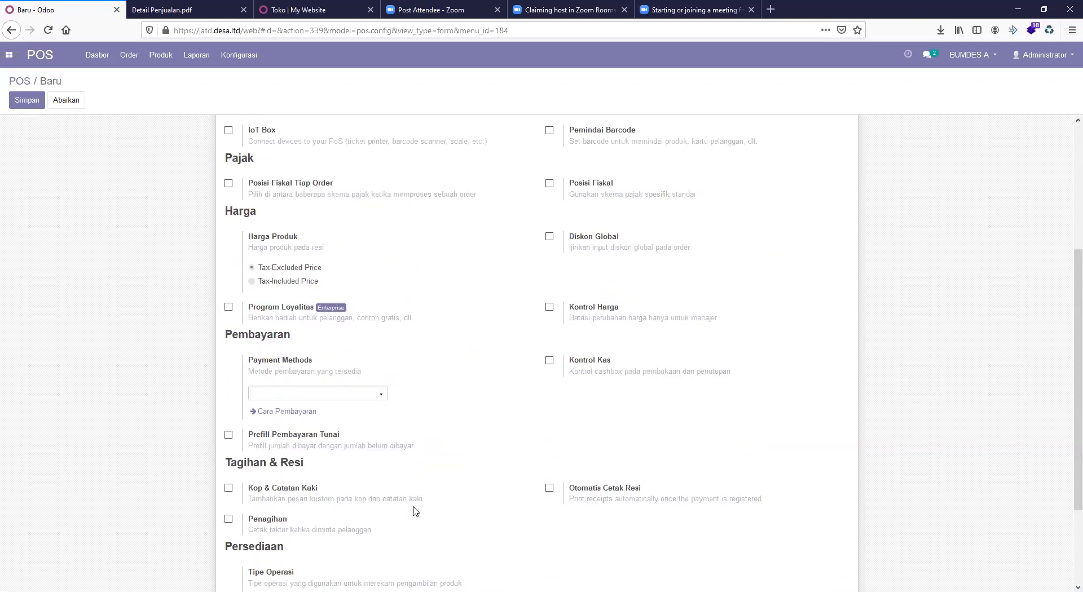
scroll(416, 512, up, 5)
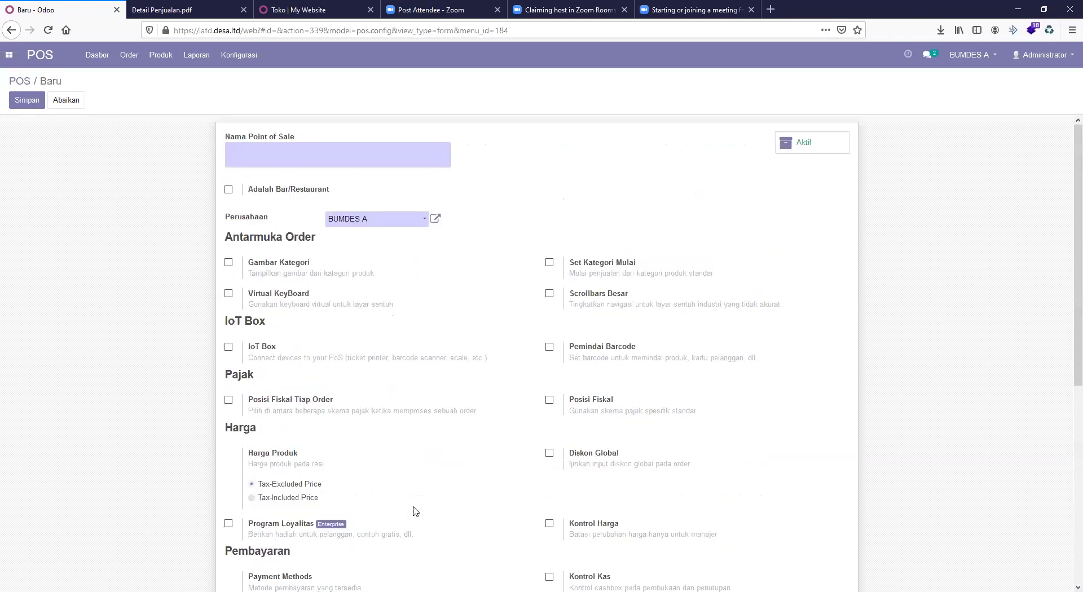
Discard the unsaved point of sale and open the company record of BUMDES A for editing
click(8, 55)
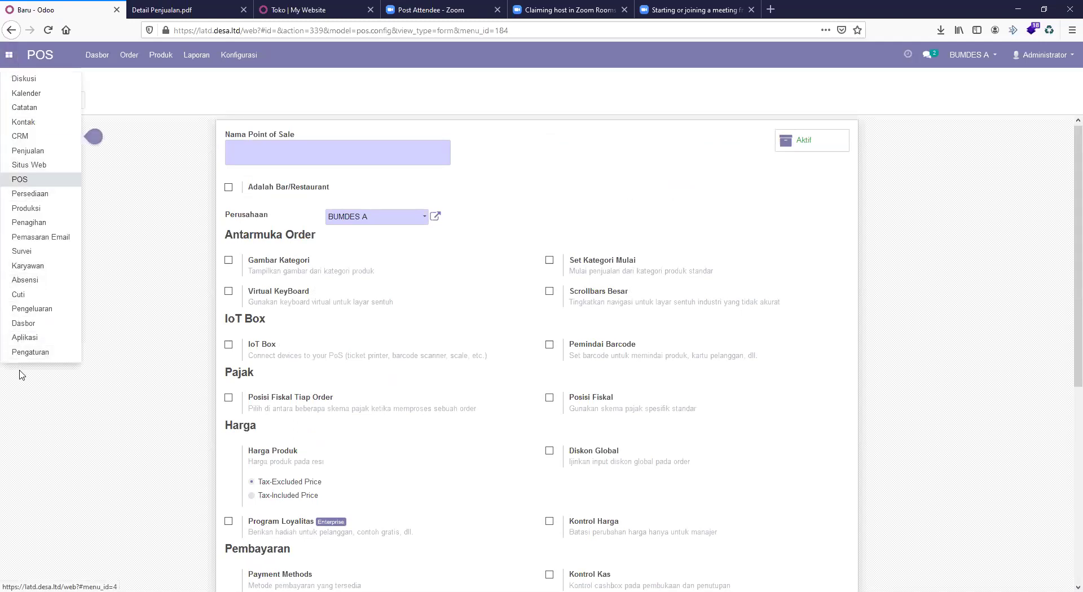
click(31, 354)
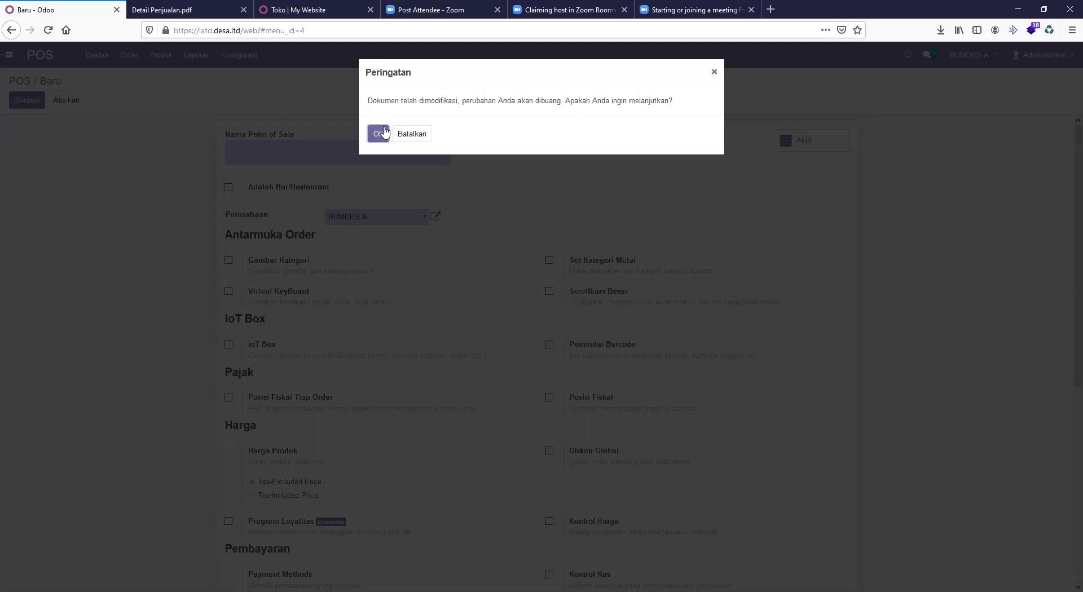
click(385, 133)
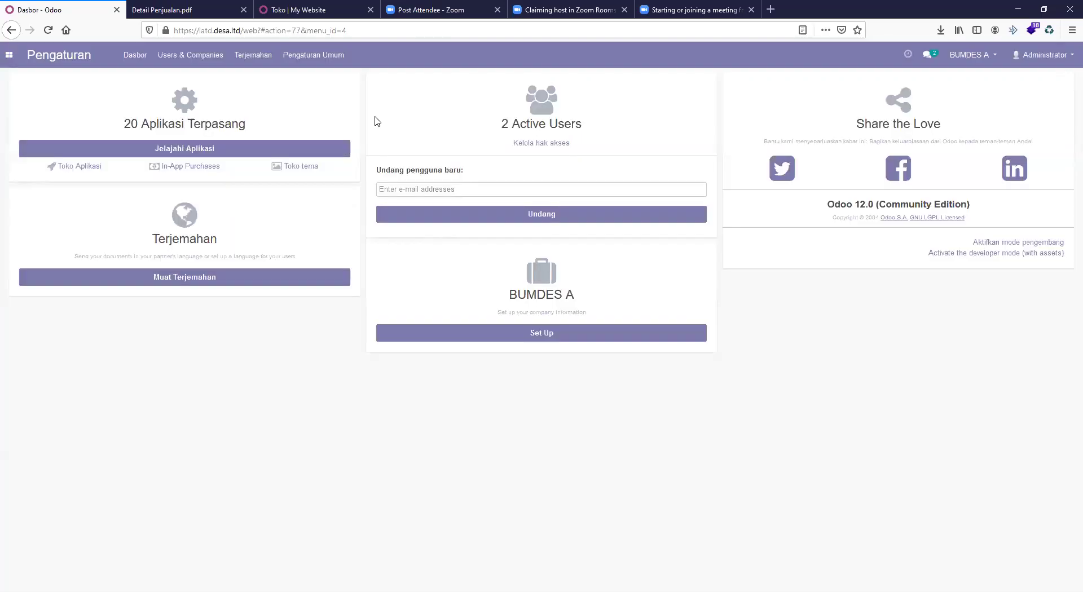
click(206, 60)
click(188, 94)
click(54, 160)
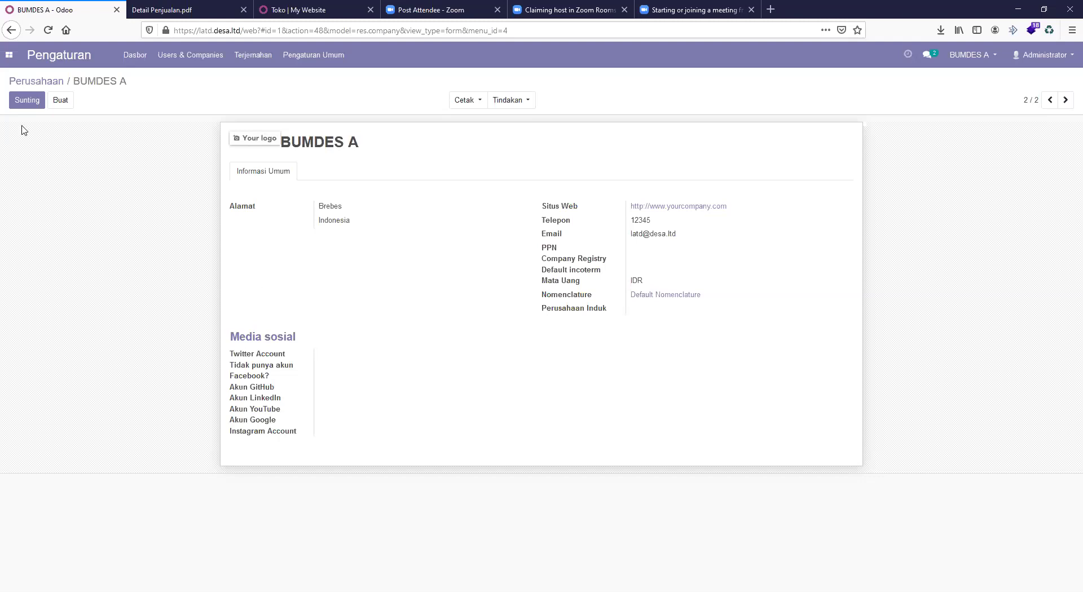
click(27, 100)
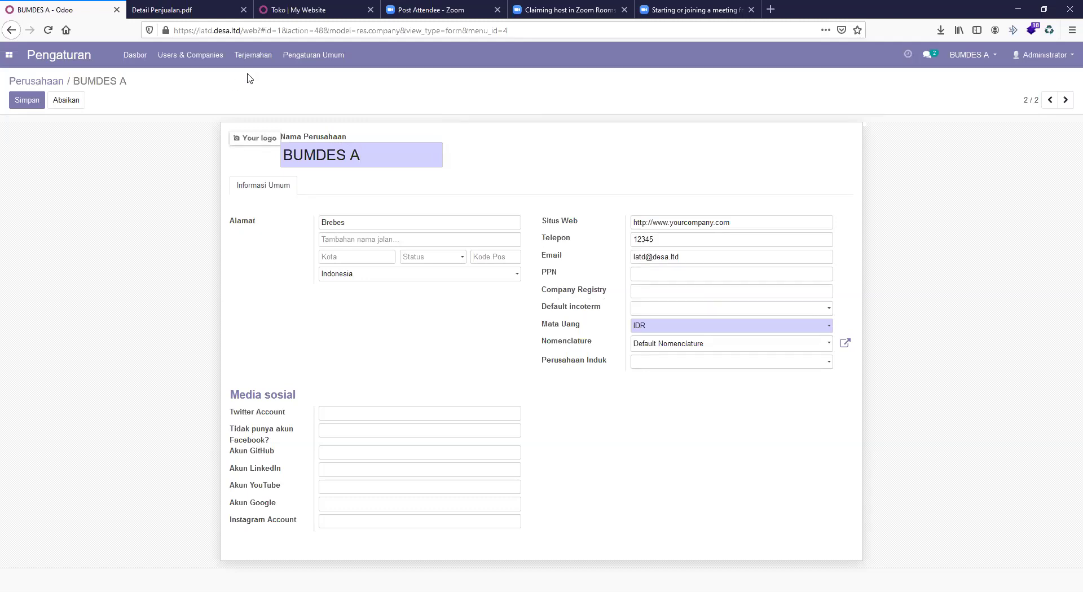
Leave the company form and open the Aplikasi overview of available modules
click(8, 54)
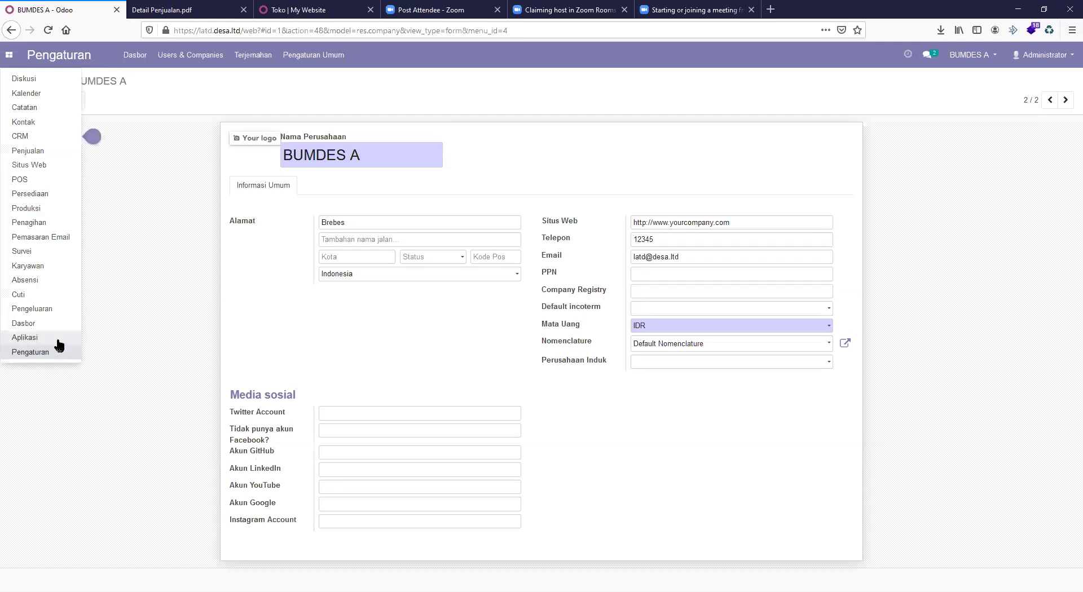
click(24, 337)
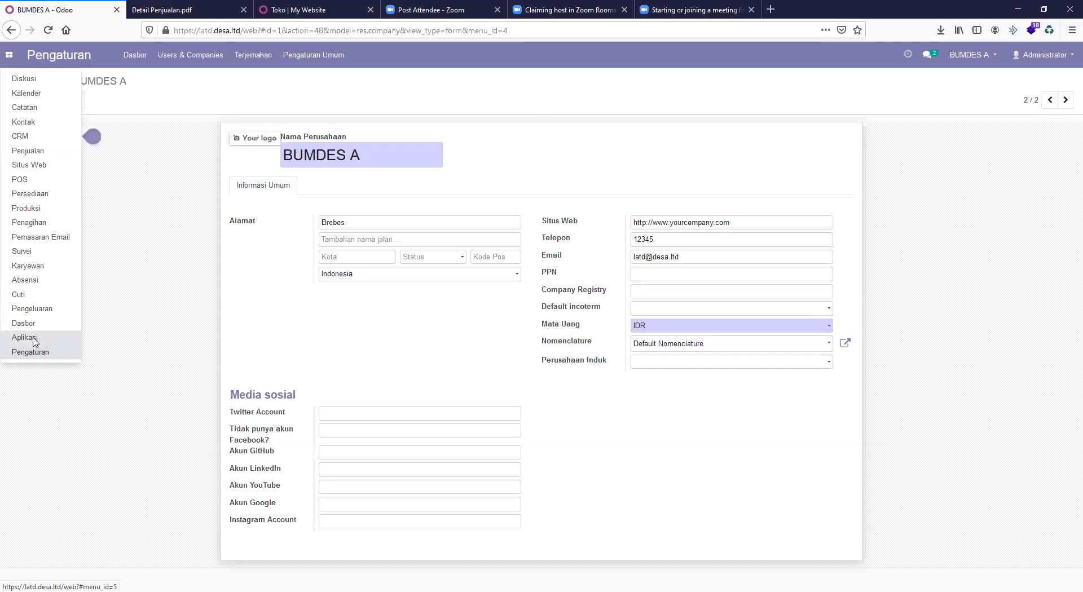
click(7, 56)
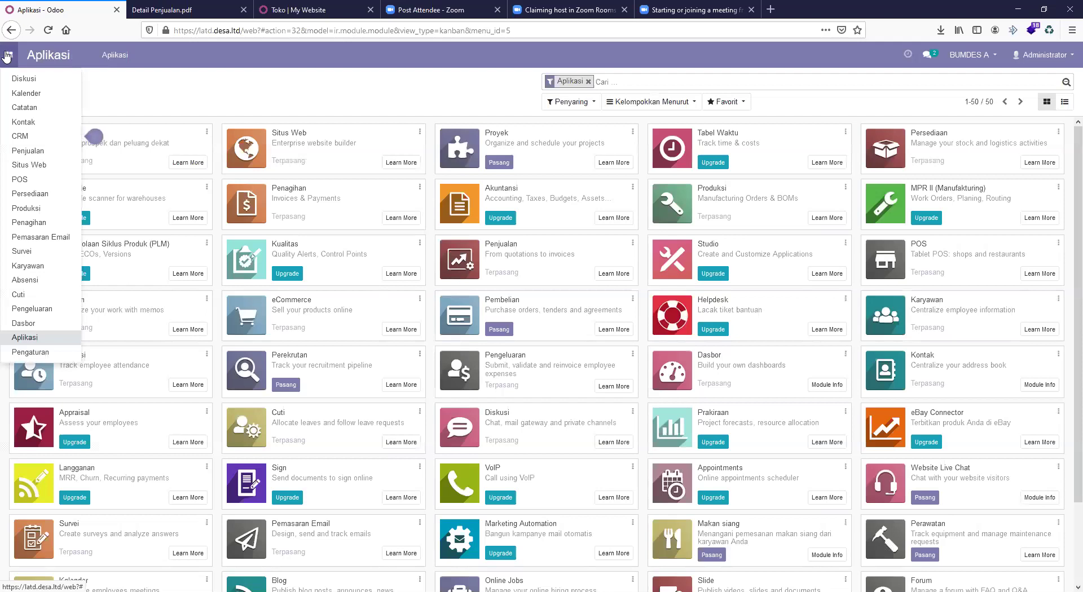